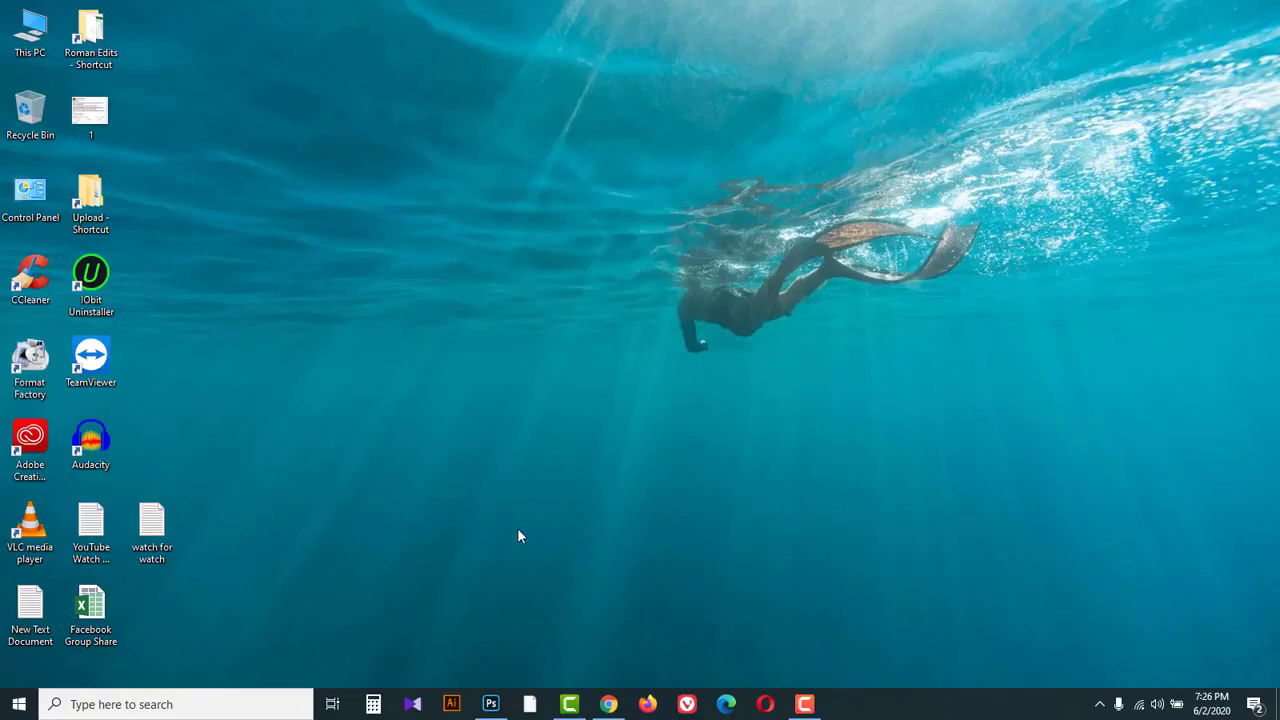
Bring the Photoshop window with the finished ZISAN POST E-CENTER cash memo to the front.
click(491, 704)
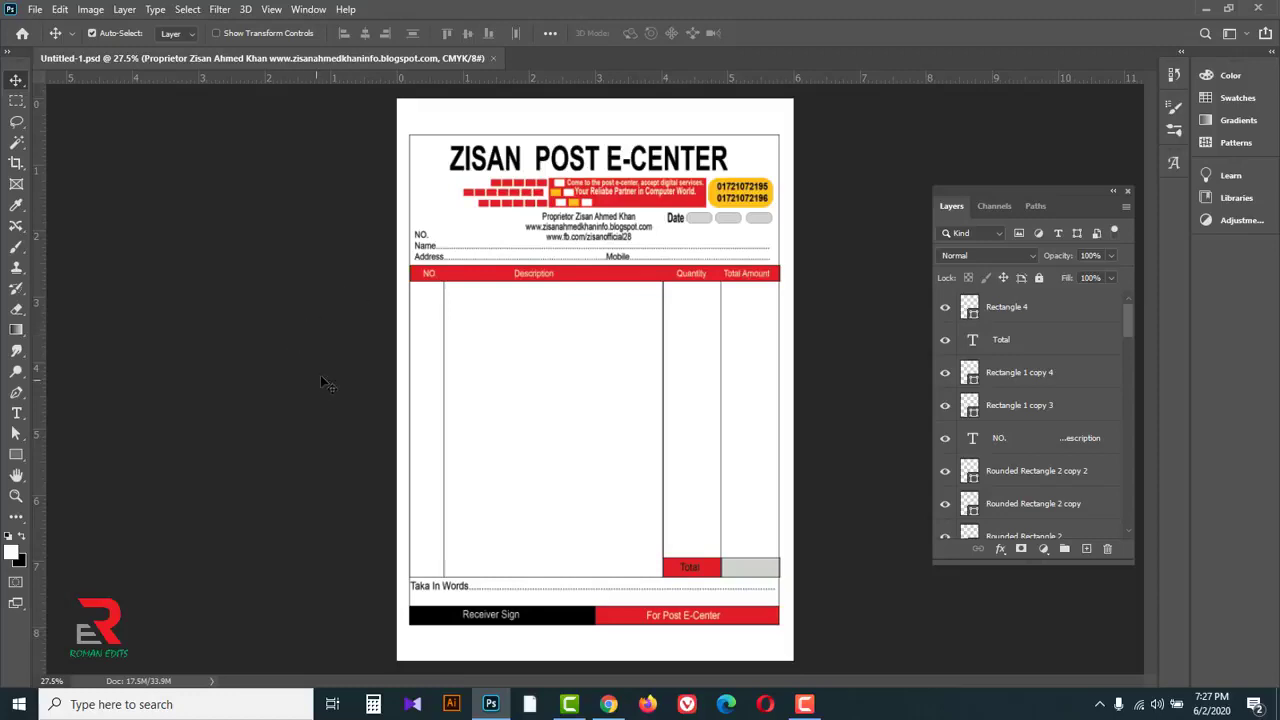
Close the finished memo document and start a new document from the File menu.
click(494, 58)
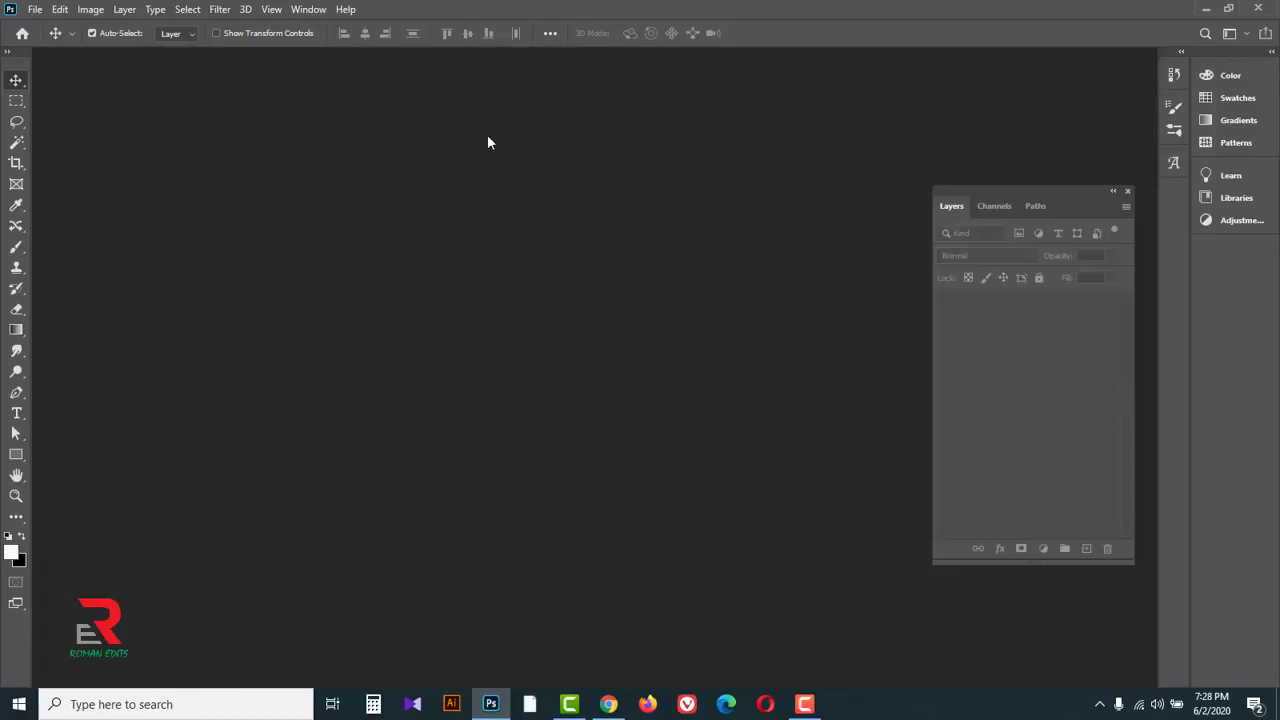
click(34, 9)
click(45, 29)
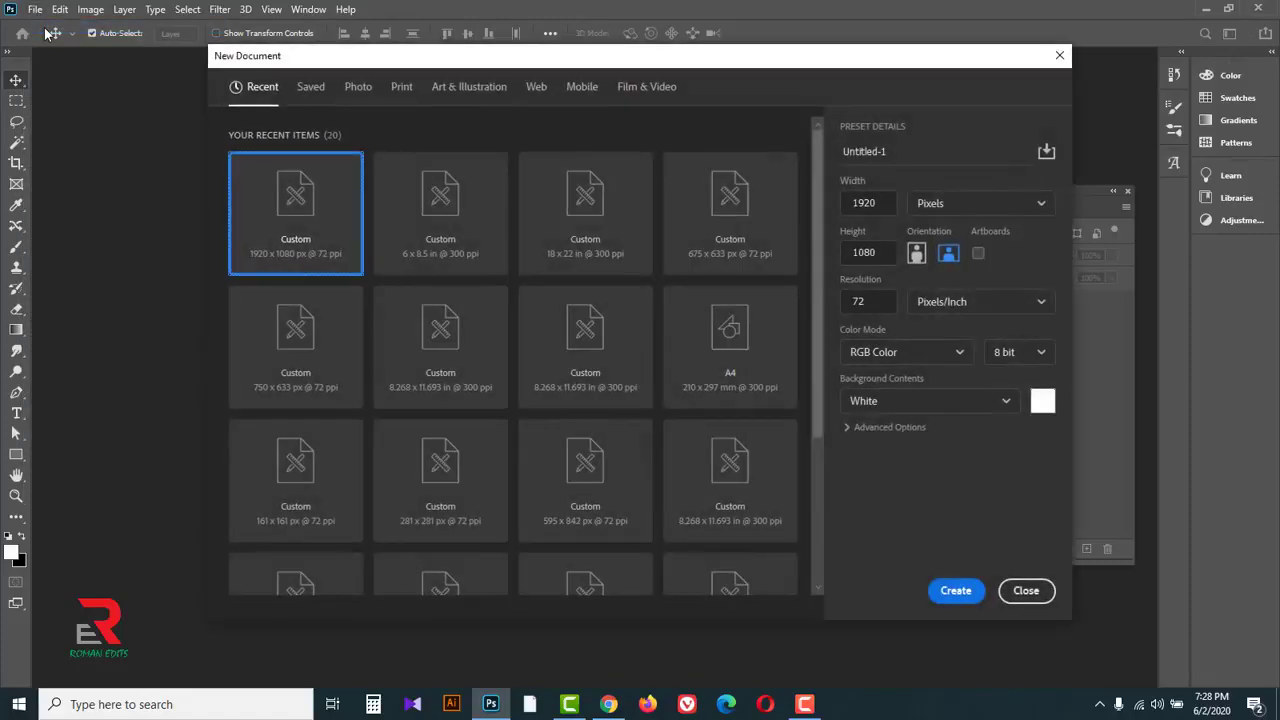
Create a 6 × 8.5 inch document at 300 ppi in CMYK Color.
click(1040, 204)
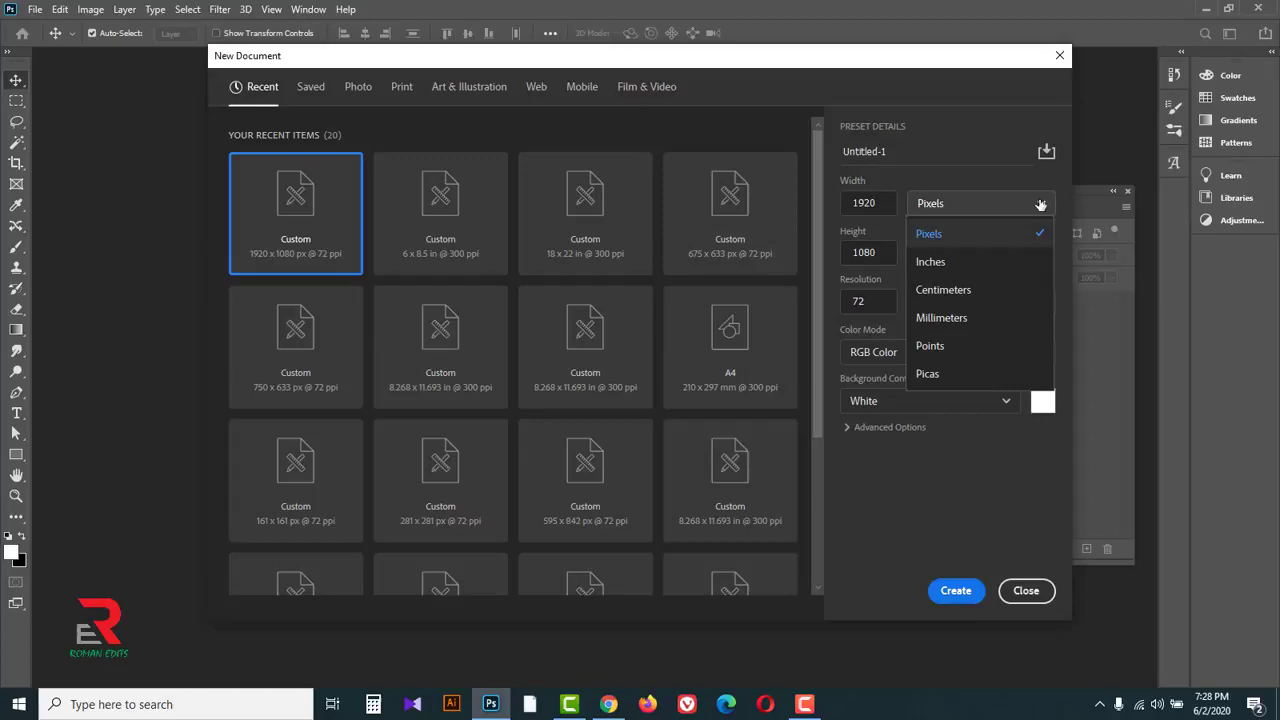
click(945, 264)
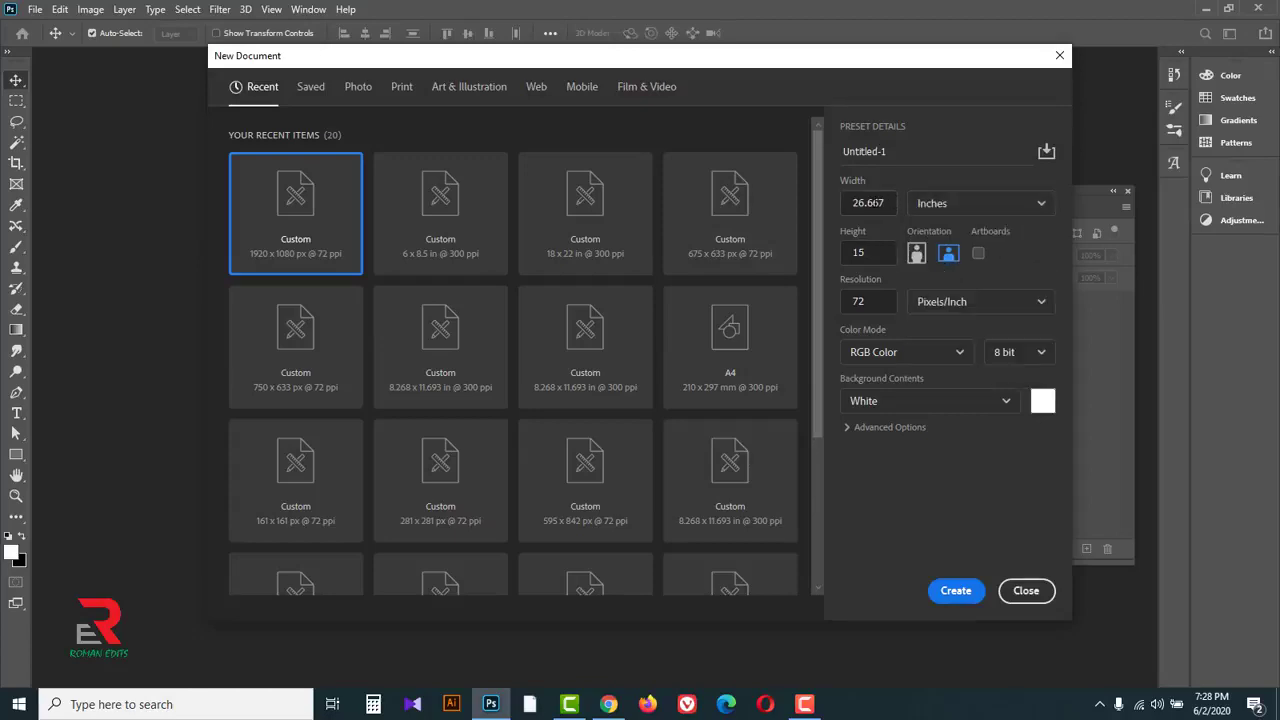
double_click(868, 203)
text(6)
double_click(862, 253)
text(8.)
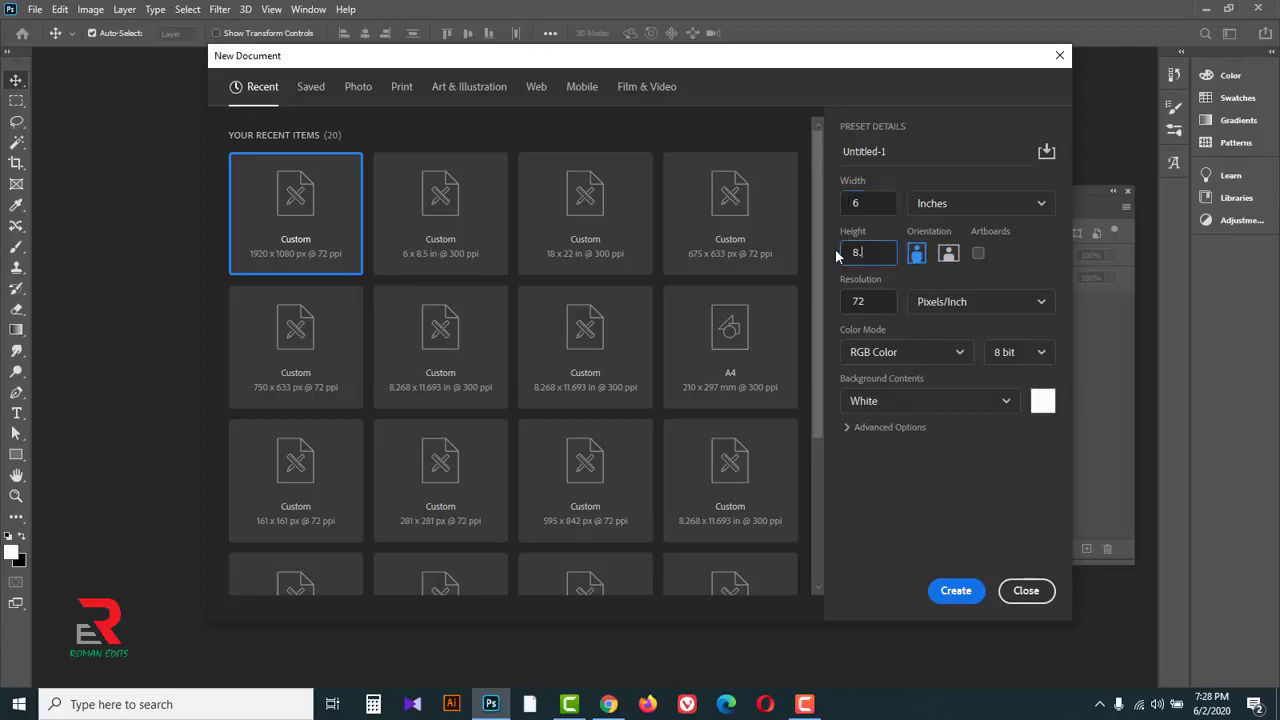
text(5)
key(Tab)
double_click(858, 301)
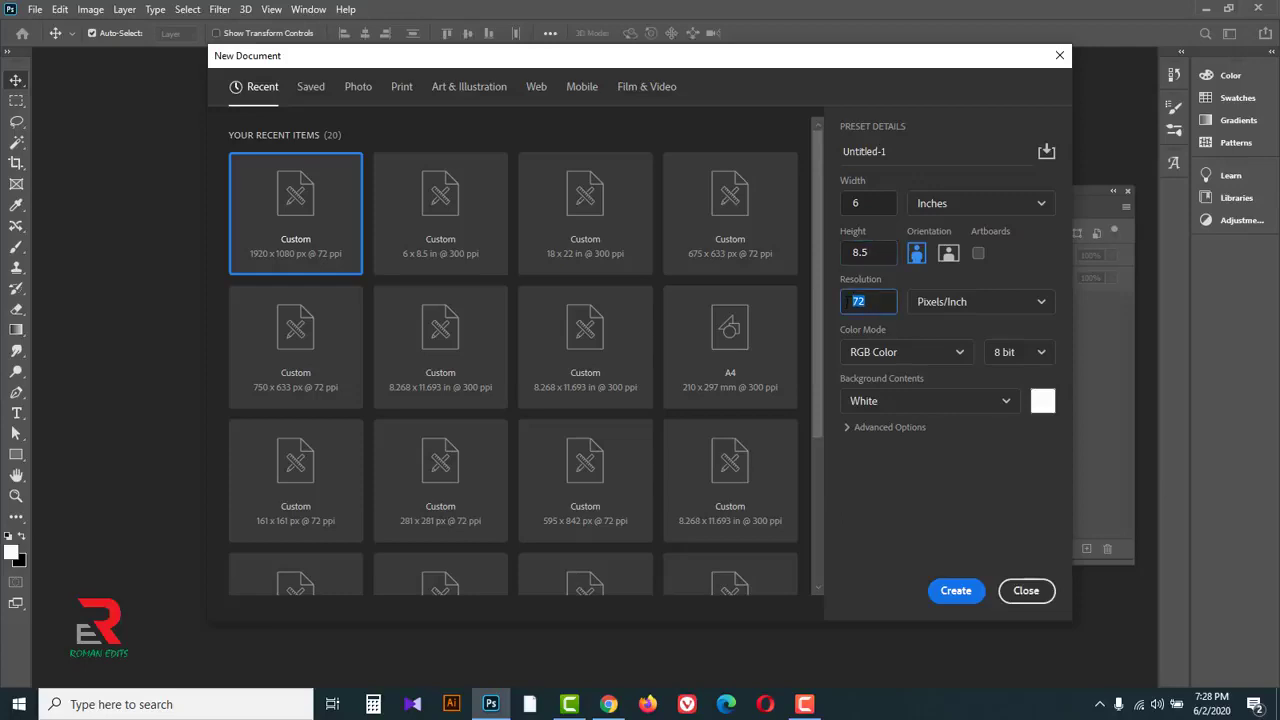
text(300)
click(960, 353)
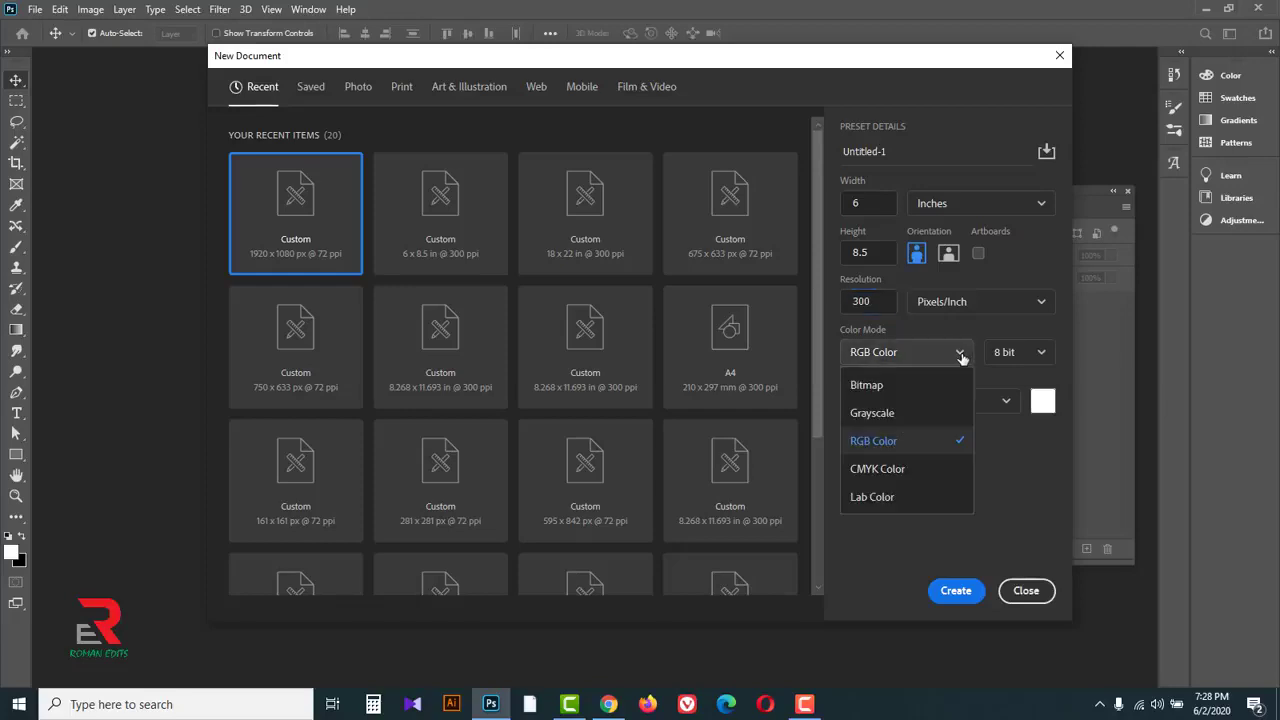
click(893, 475)
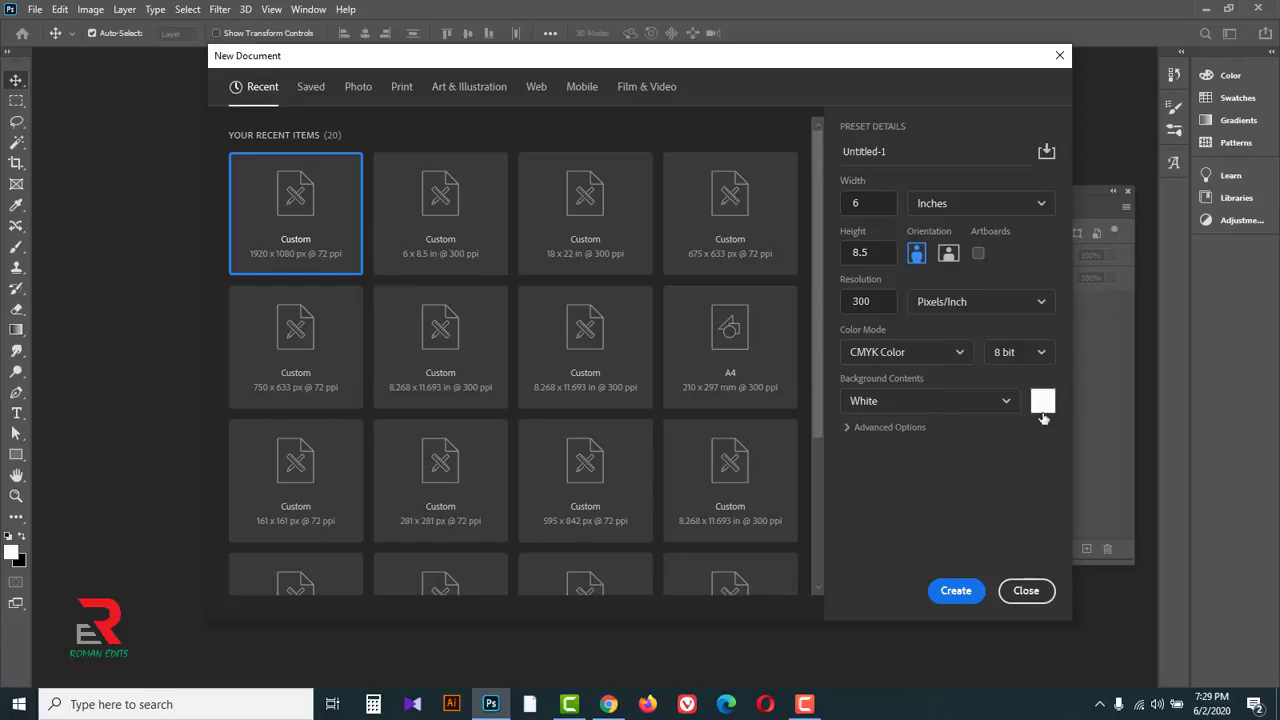
click(955, 591)
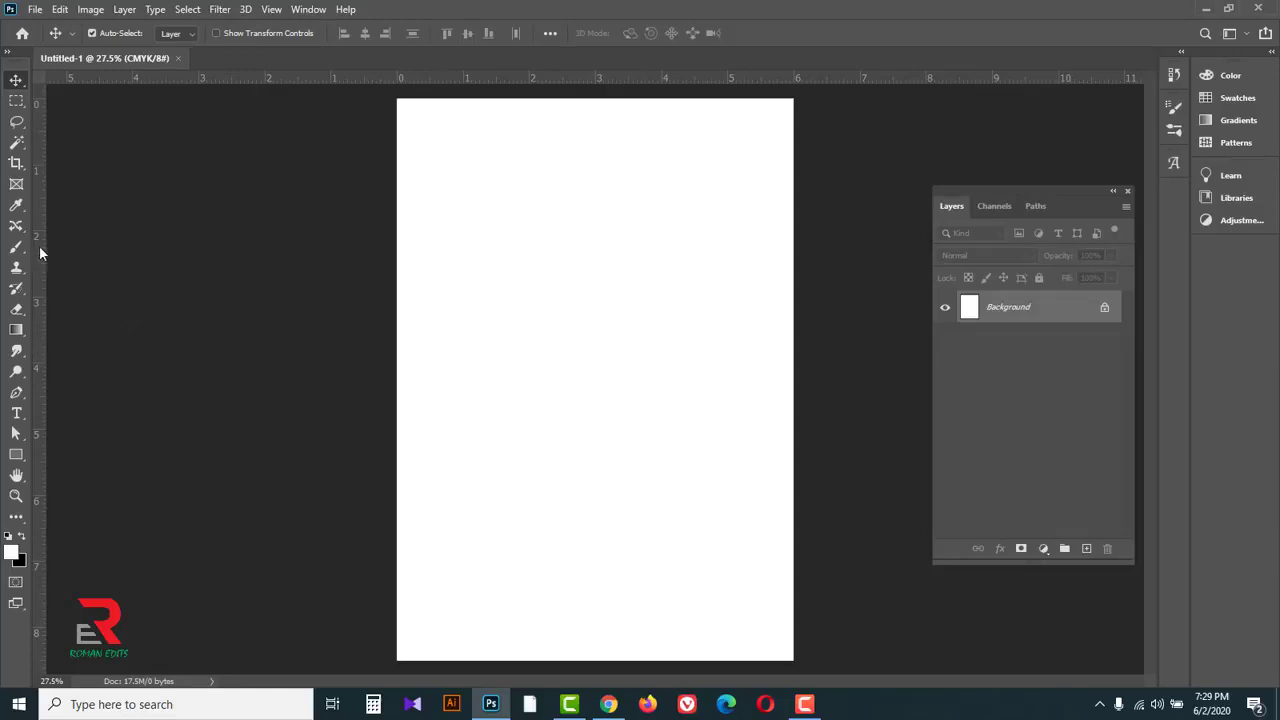
Drag guides to the page's left, right and top margins, then toggle the rulers with Ctrl+R.
drag(40, 252, 410, 328)
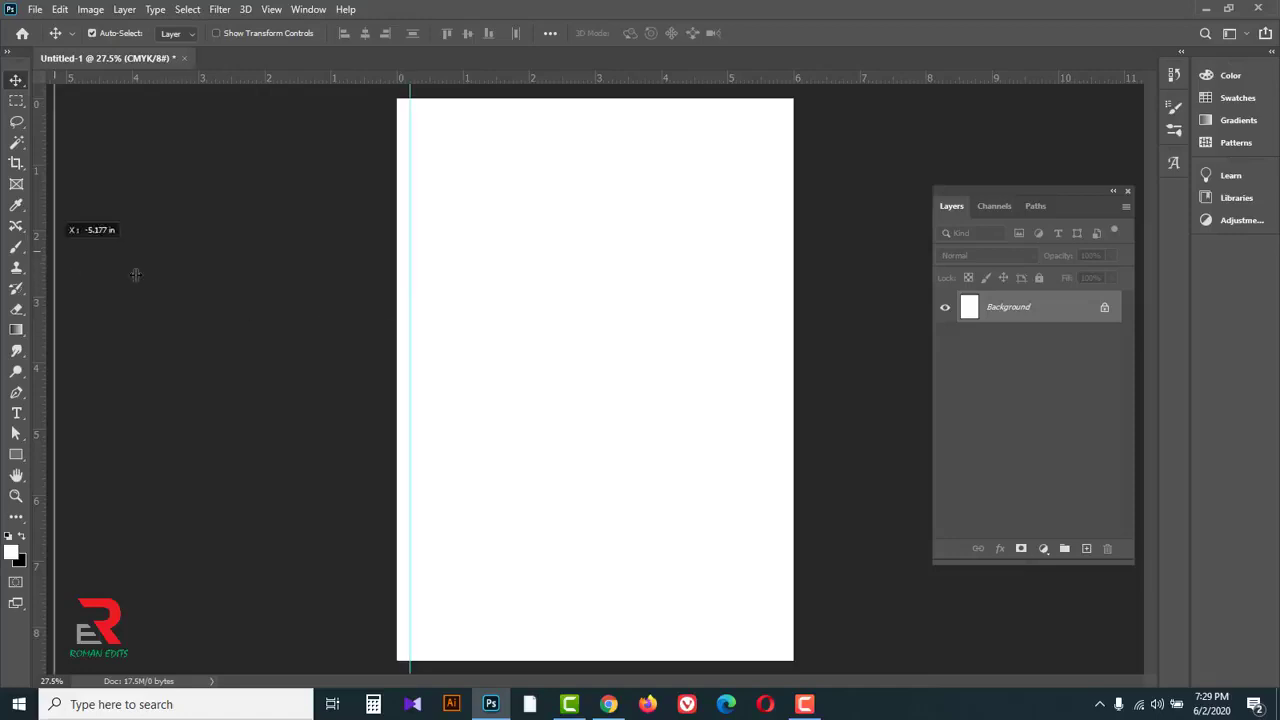
drag(135, 274, 780, 360)
drag(527, 73, 512, 633)
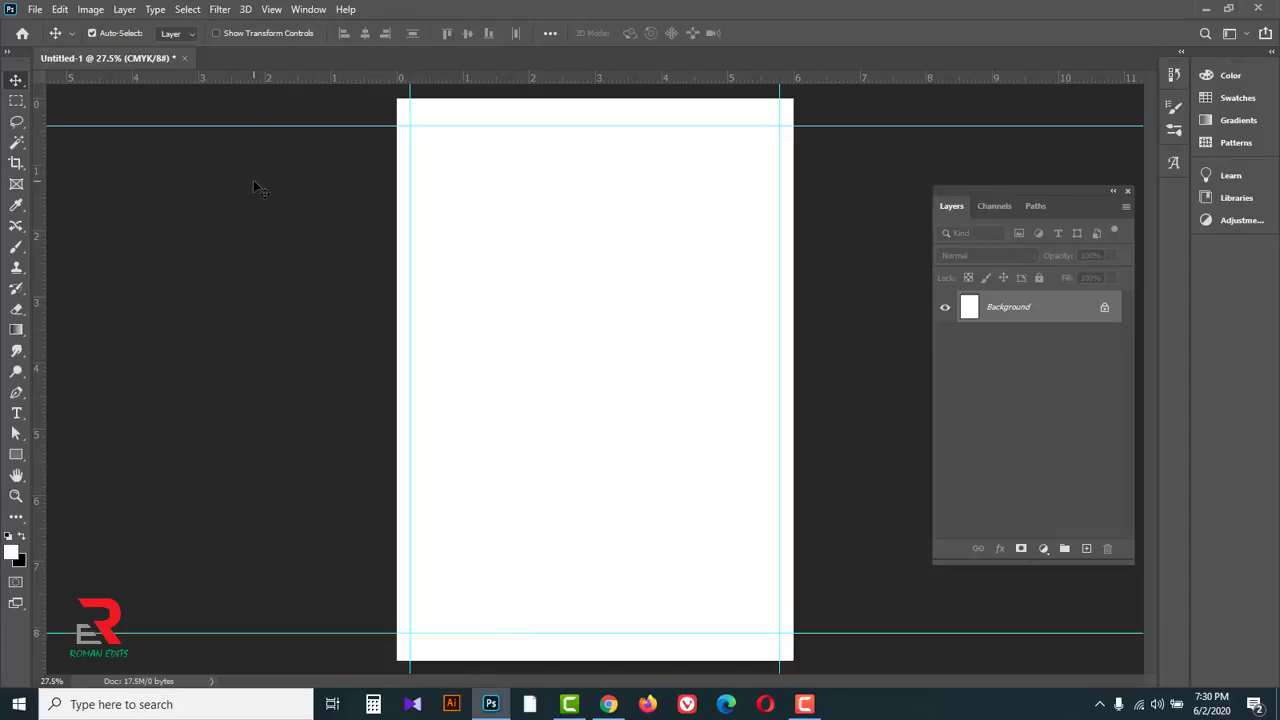
key(ctrl)
key(ctrl+r)
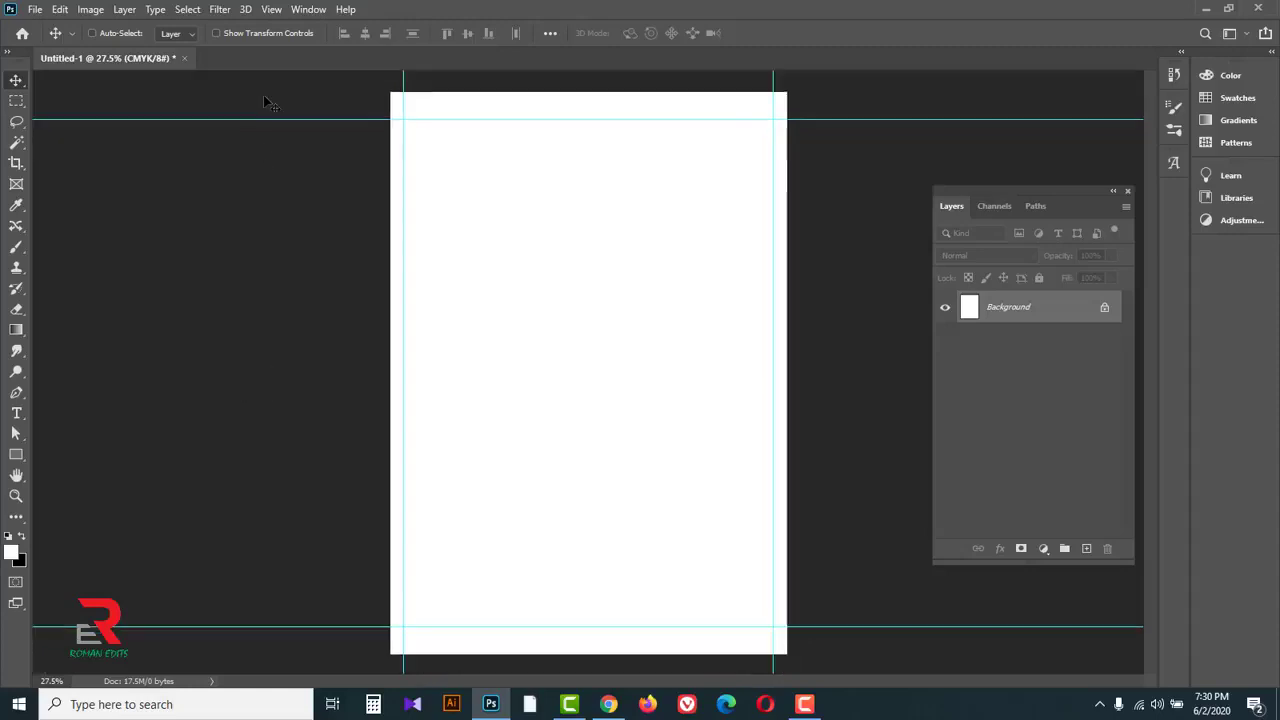
key(ctrl+r)
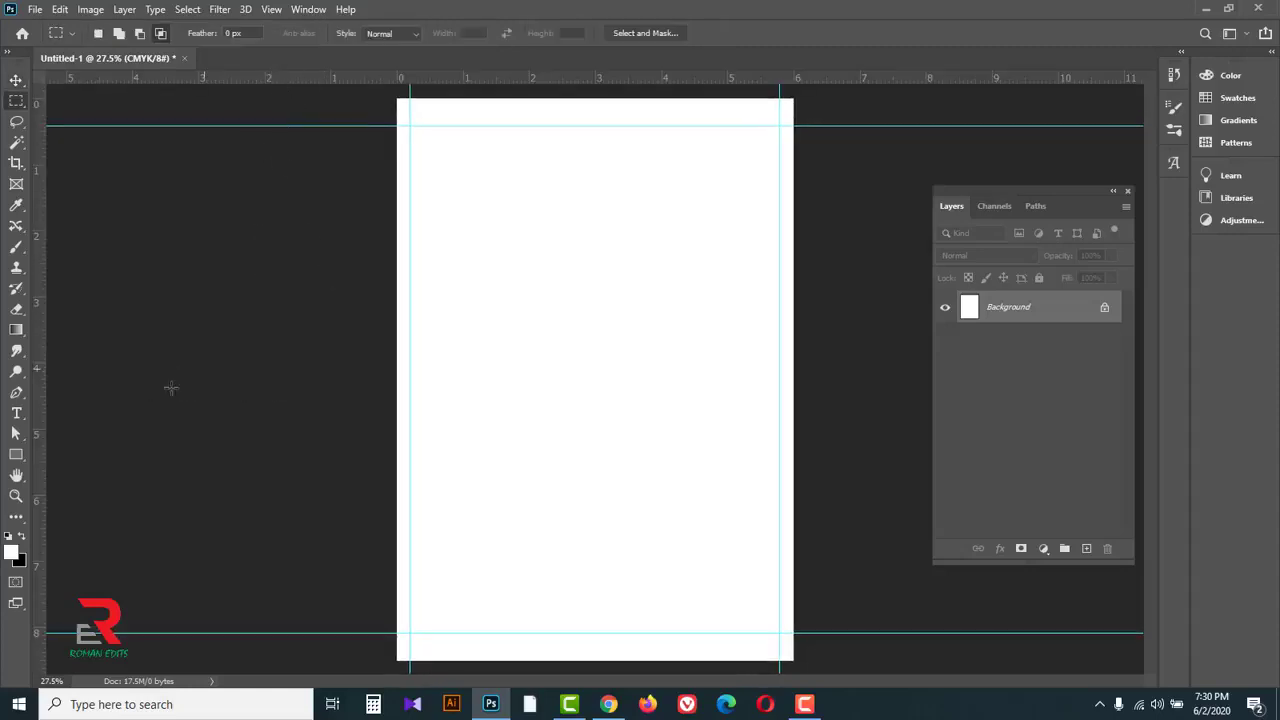
Set the Horizontal Type Tool to Arial, 36 pt, with black text colour.
click(16, 413)
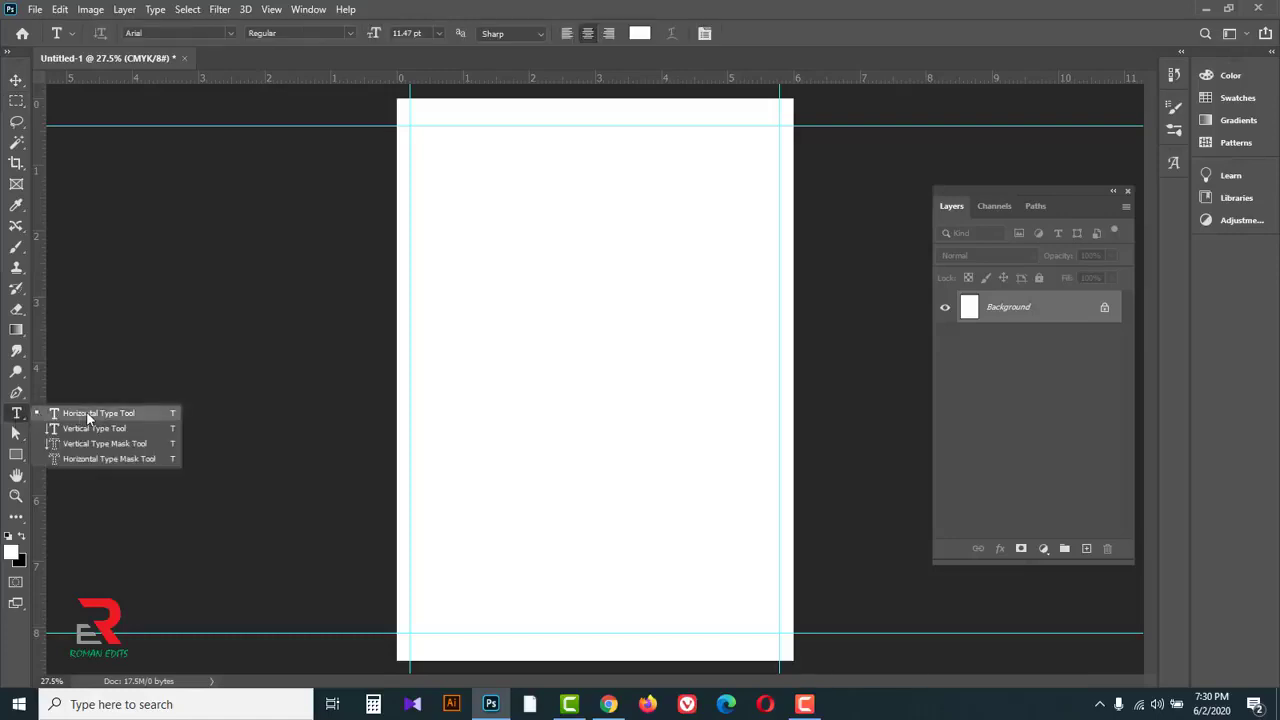
click(88, 417)
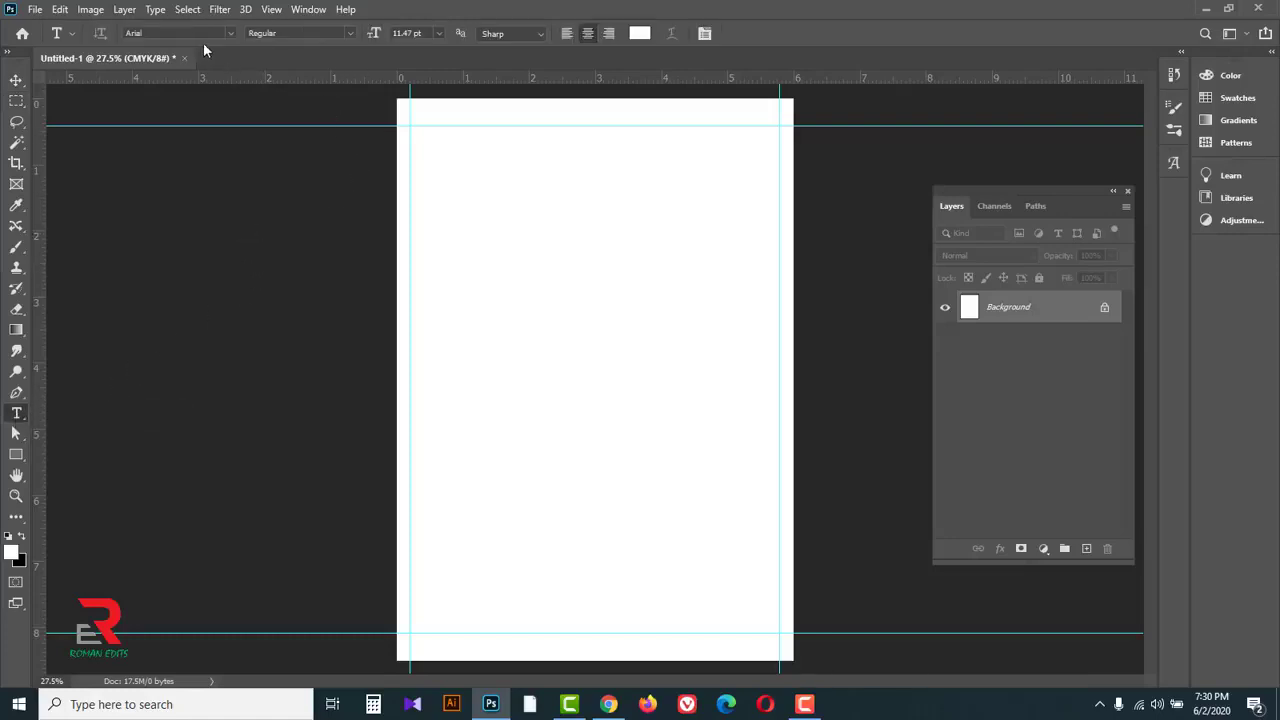
click(235, 35)
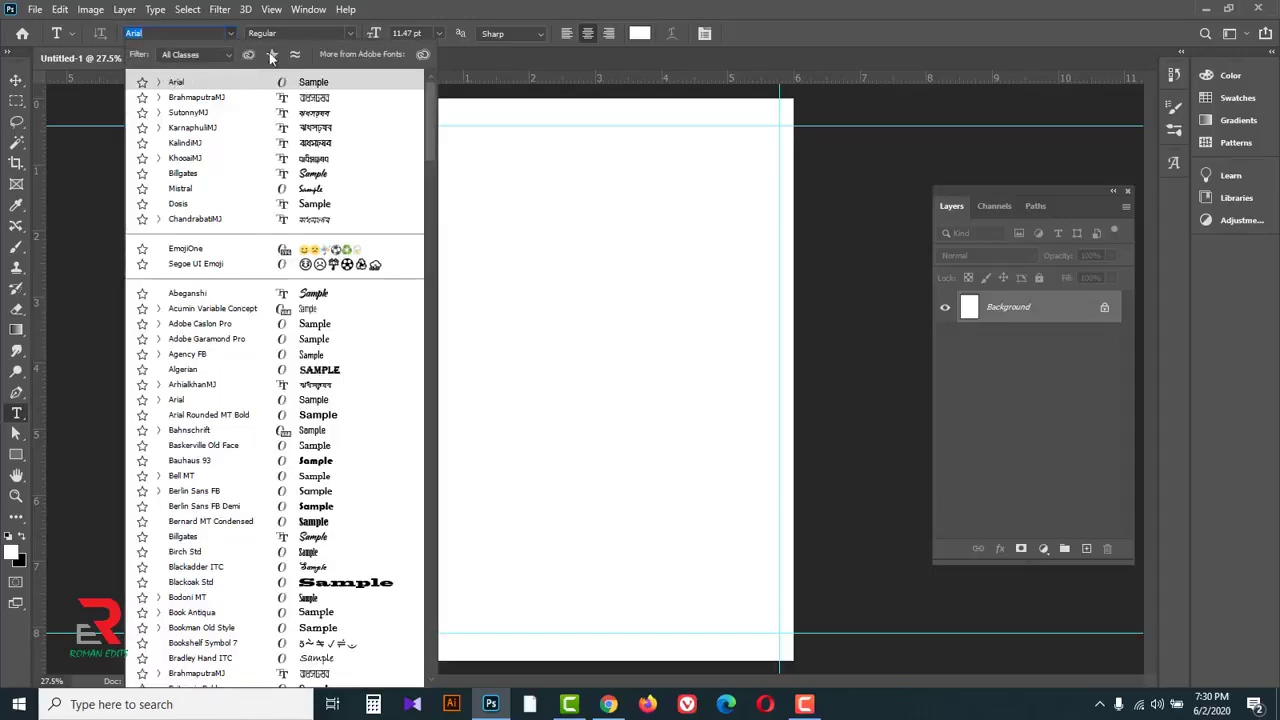
click(428, 34)
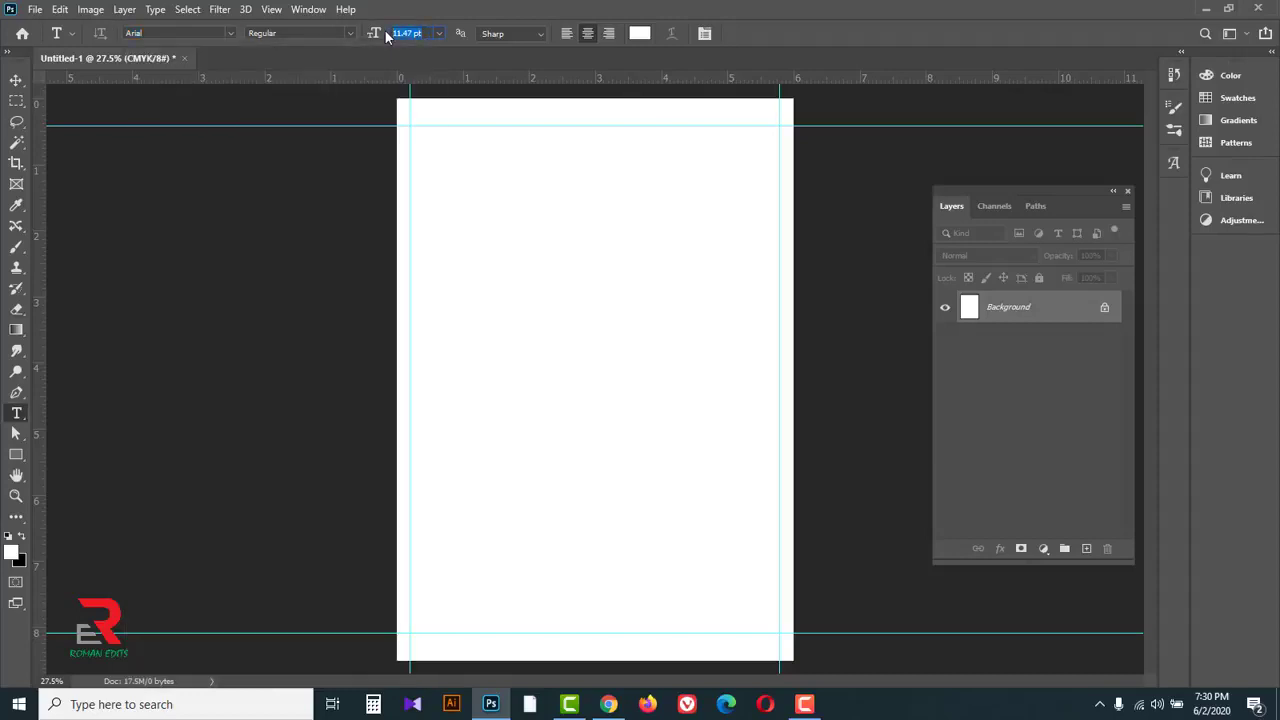
text(36)
click(640, 34)
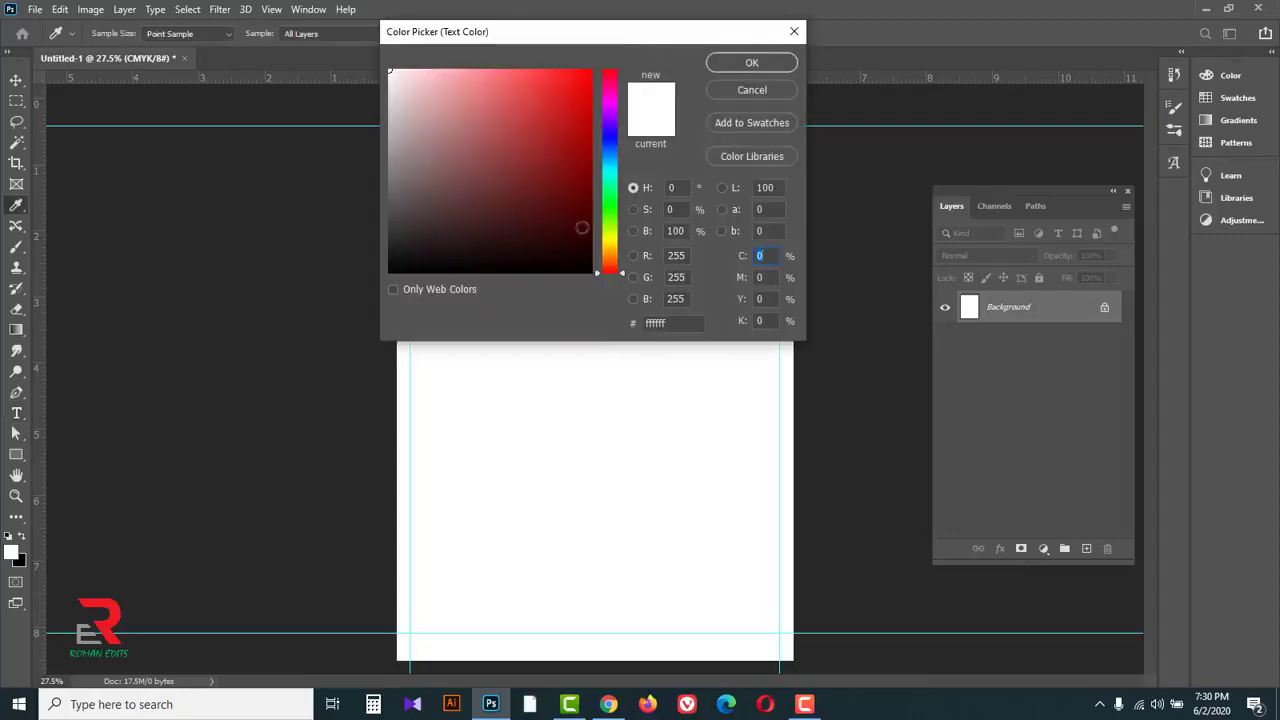
click(390, 271)
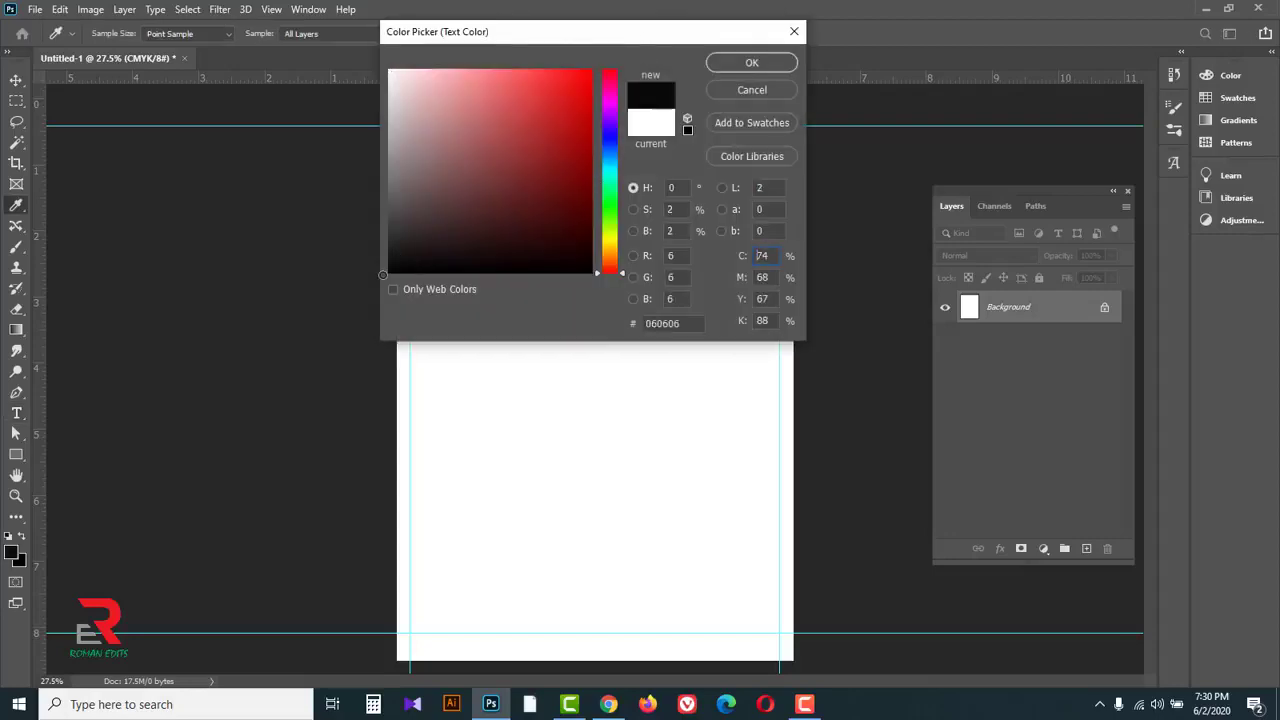
click(761, 64)
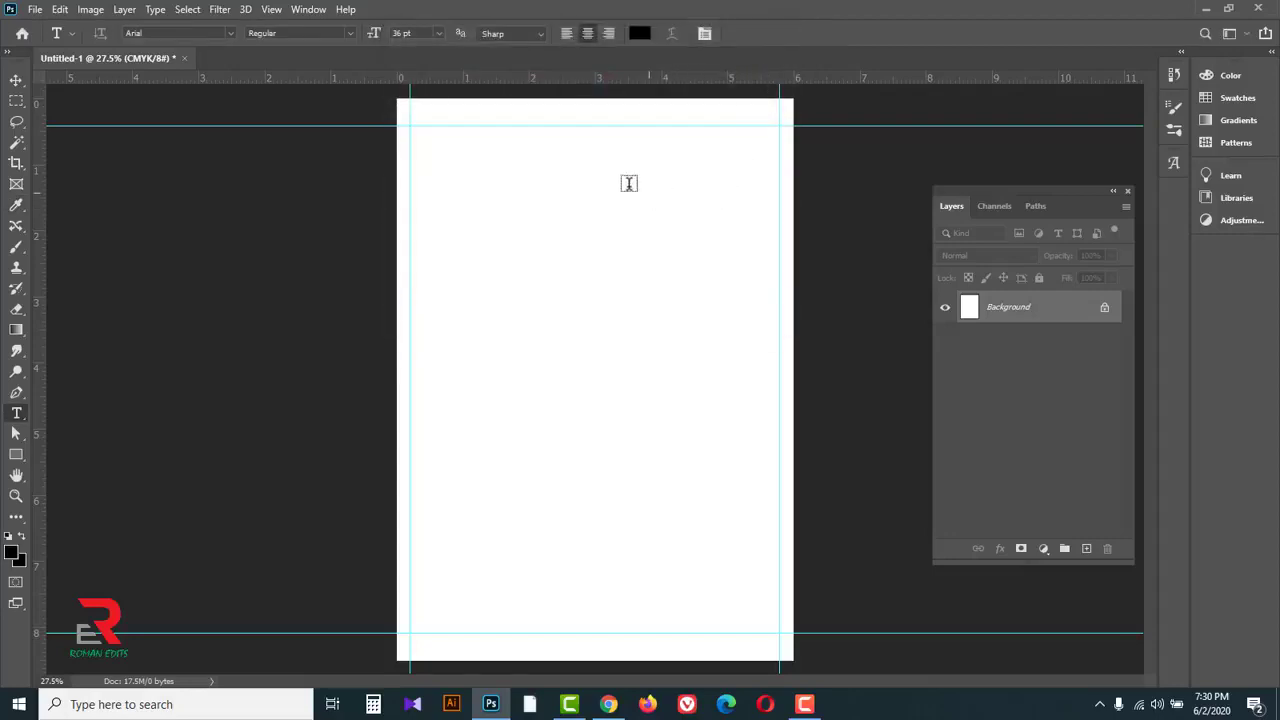
Type the heading 'ZISAN POST E-CENTER' near the top of the page.
click(526, 168)
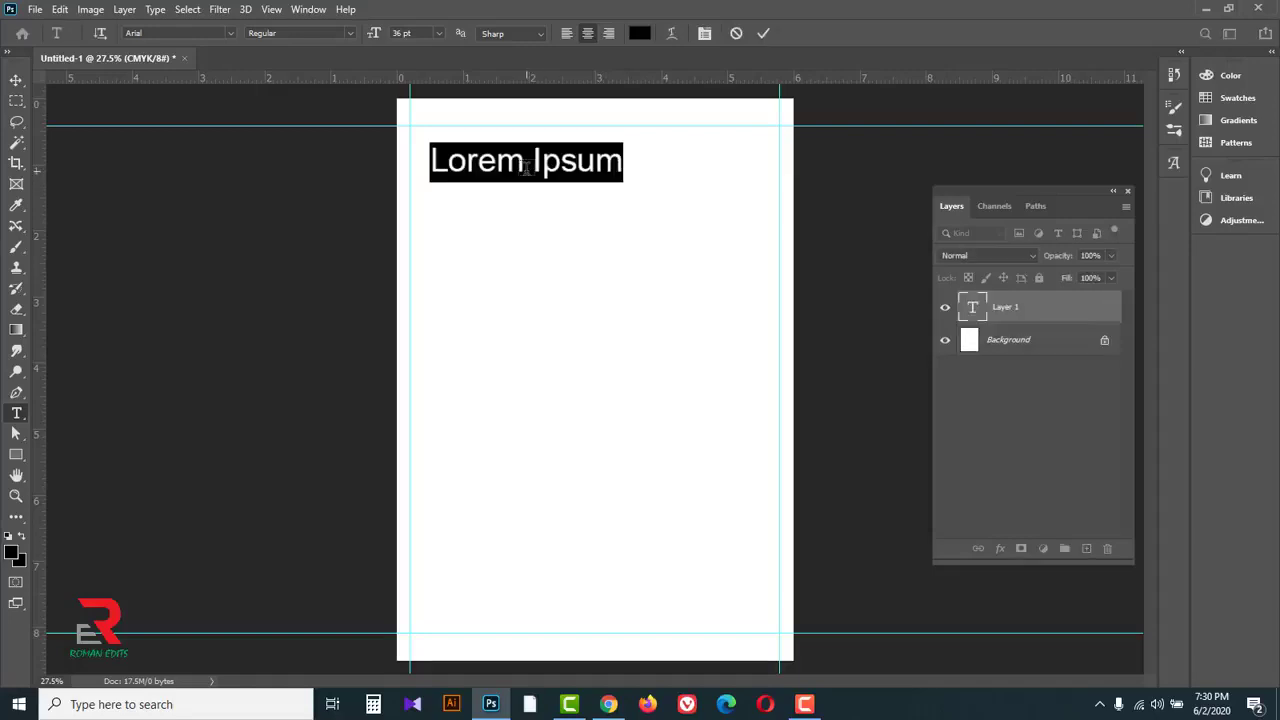
key(BackSpace)
text(Z)
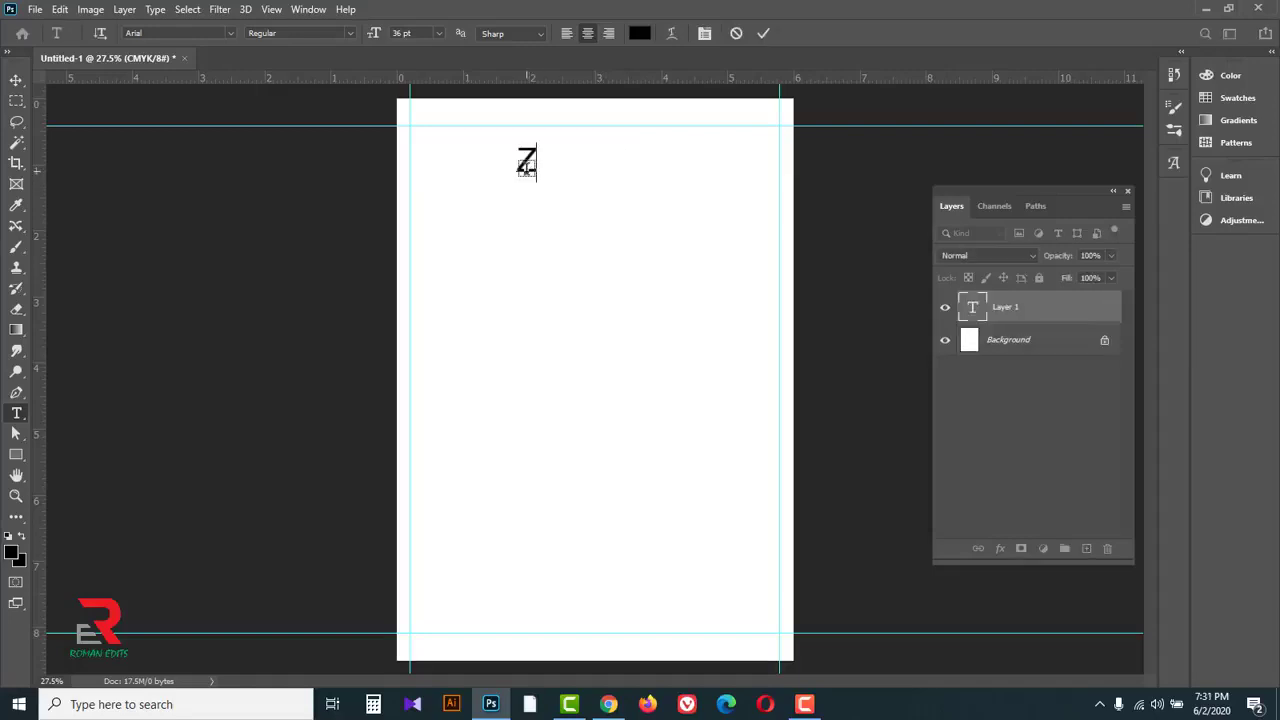
text(ISAN POST E)
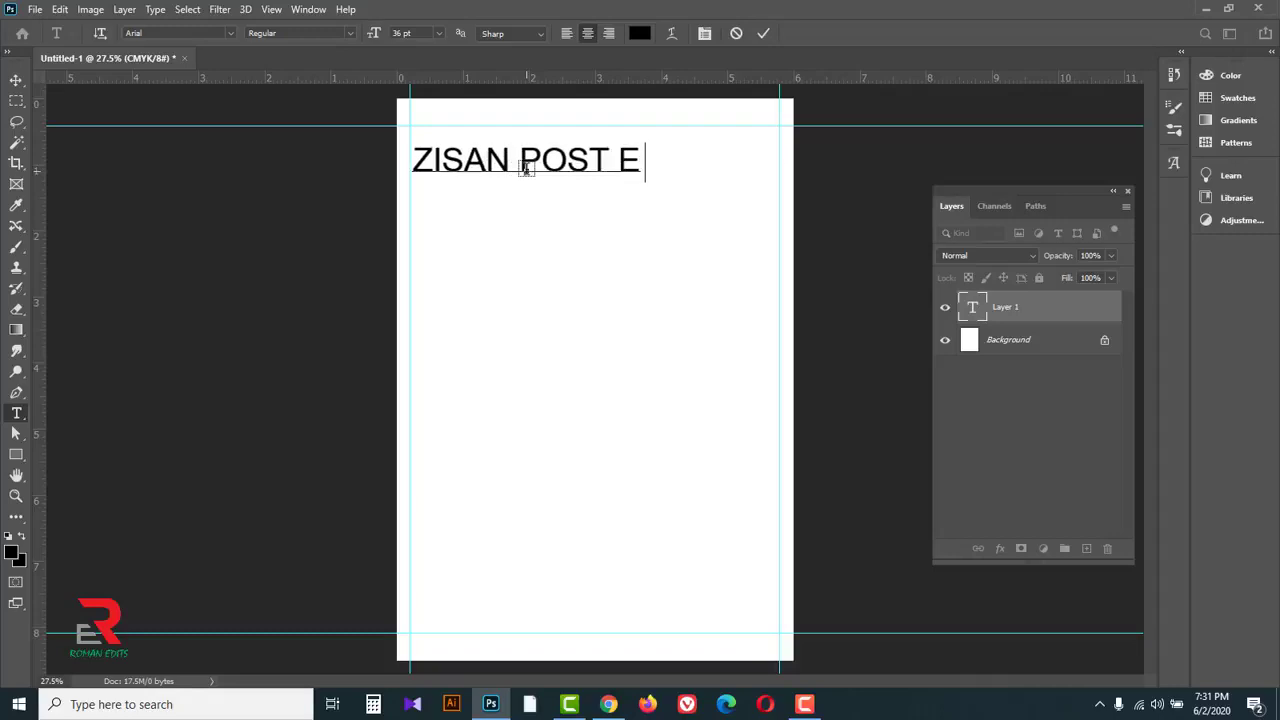
text(-CENTER)
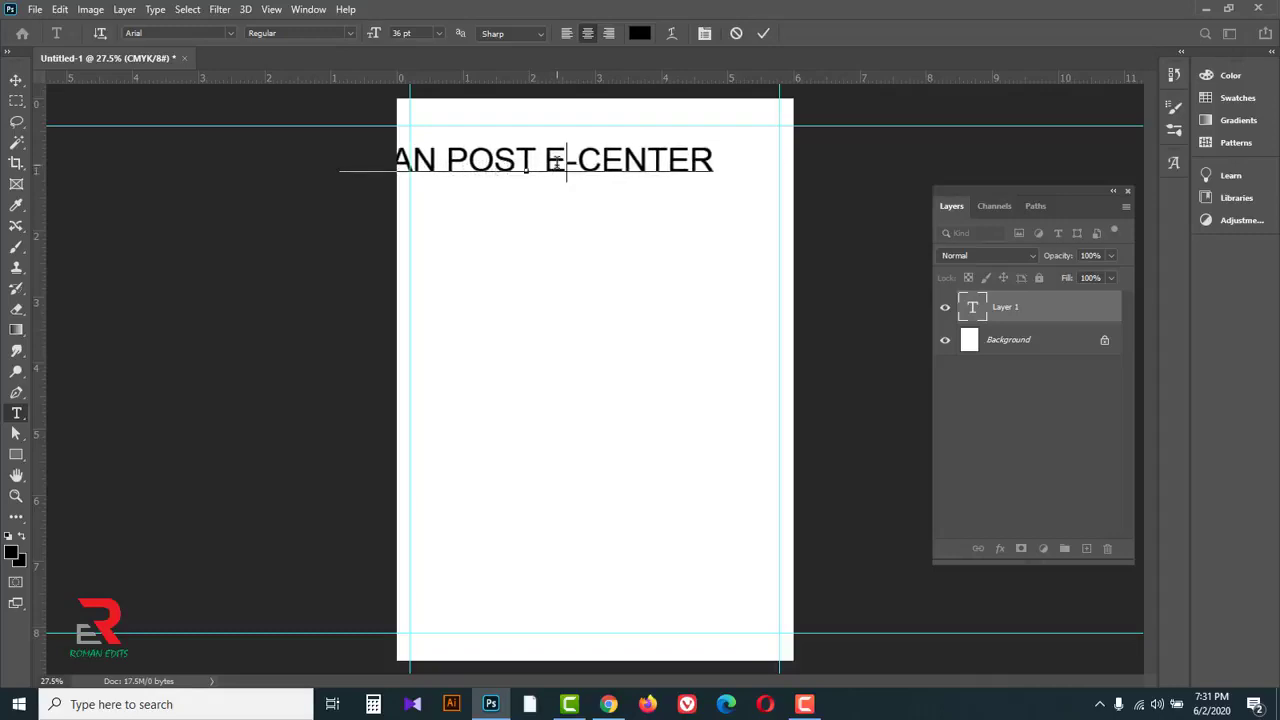
Make the heading bold, commit it, and move it right to fit the page.
key(ctrl+a)
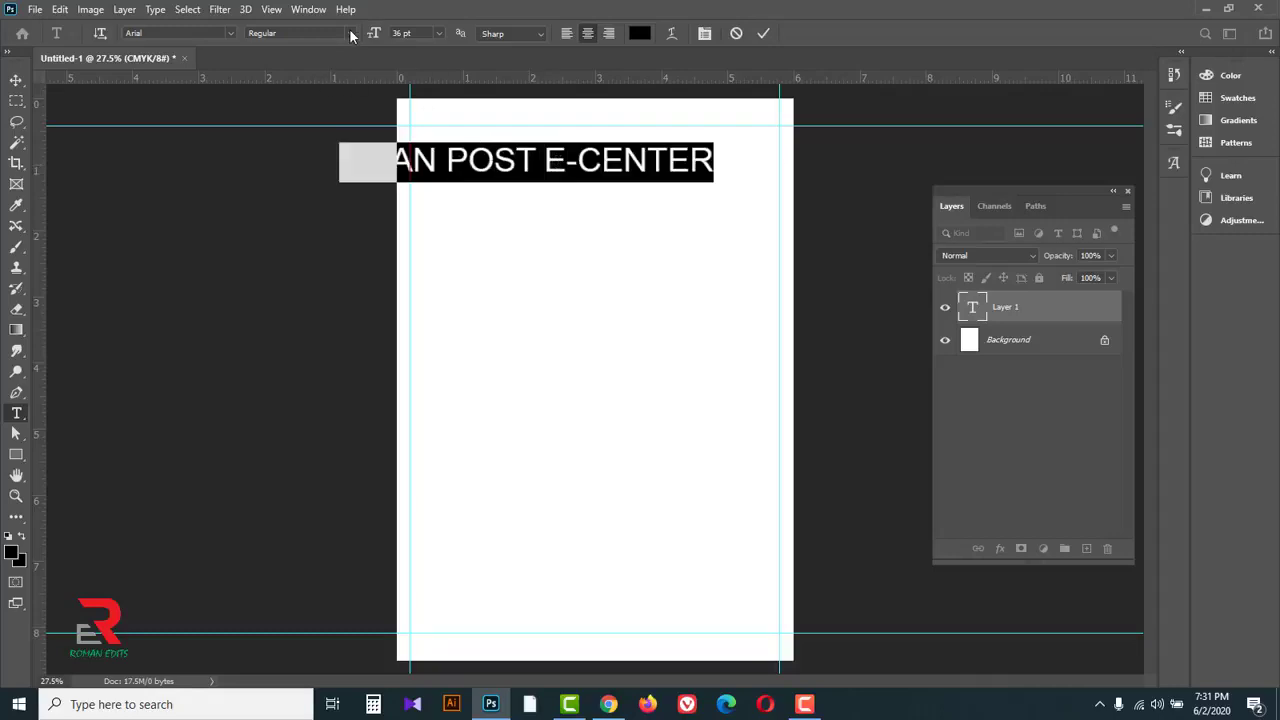
click(349, 30)
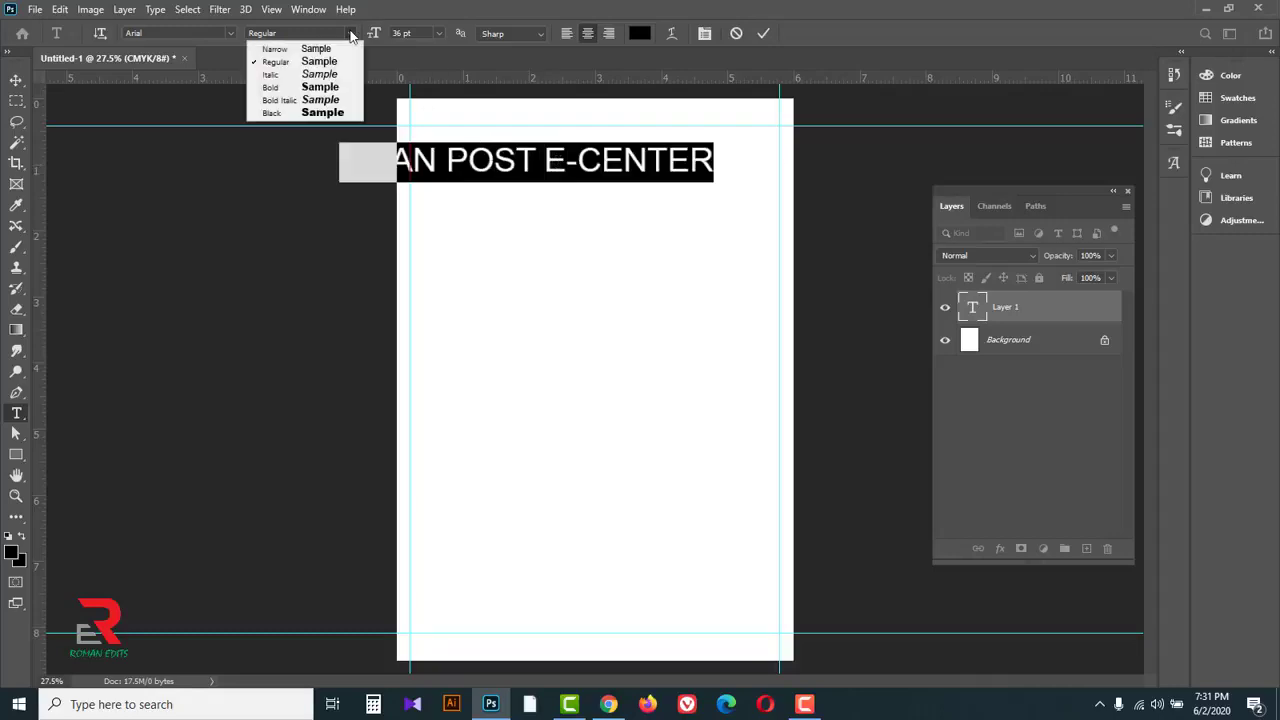
click(276, 88)
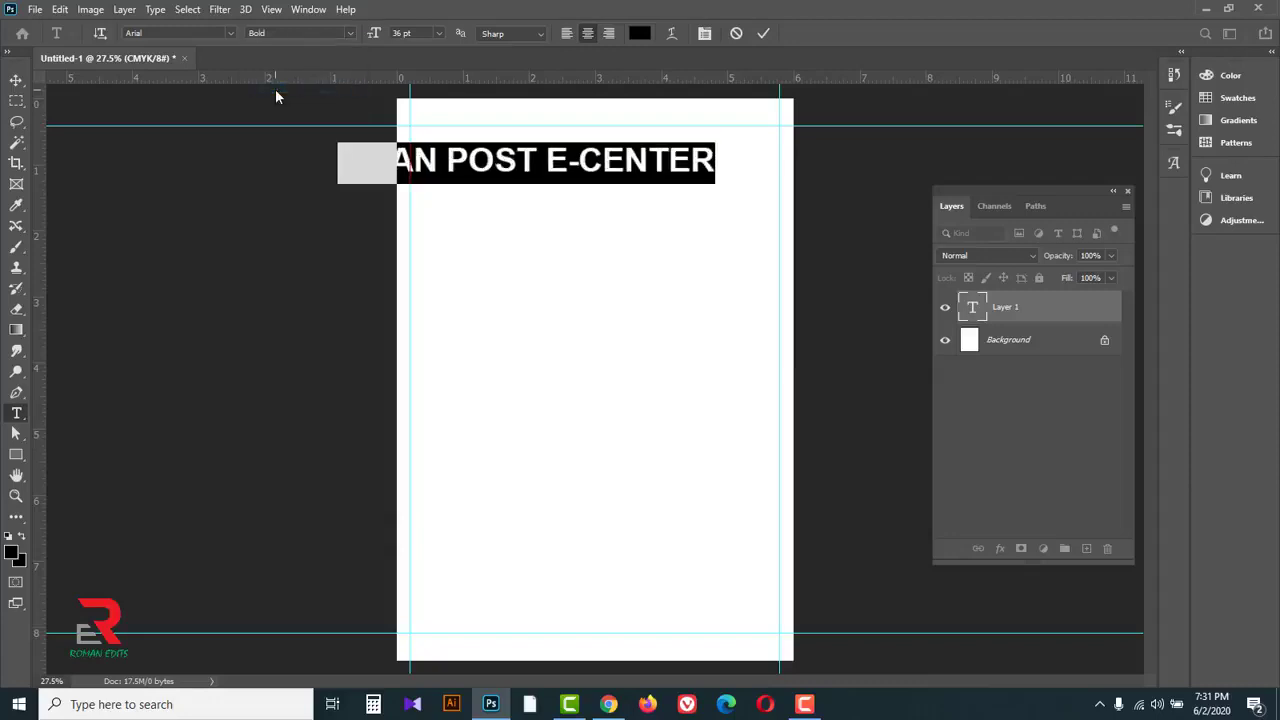
click(765, 33)
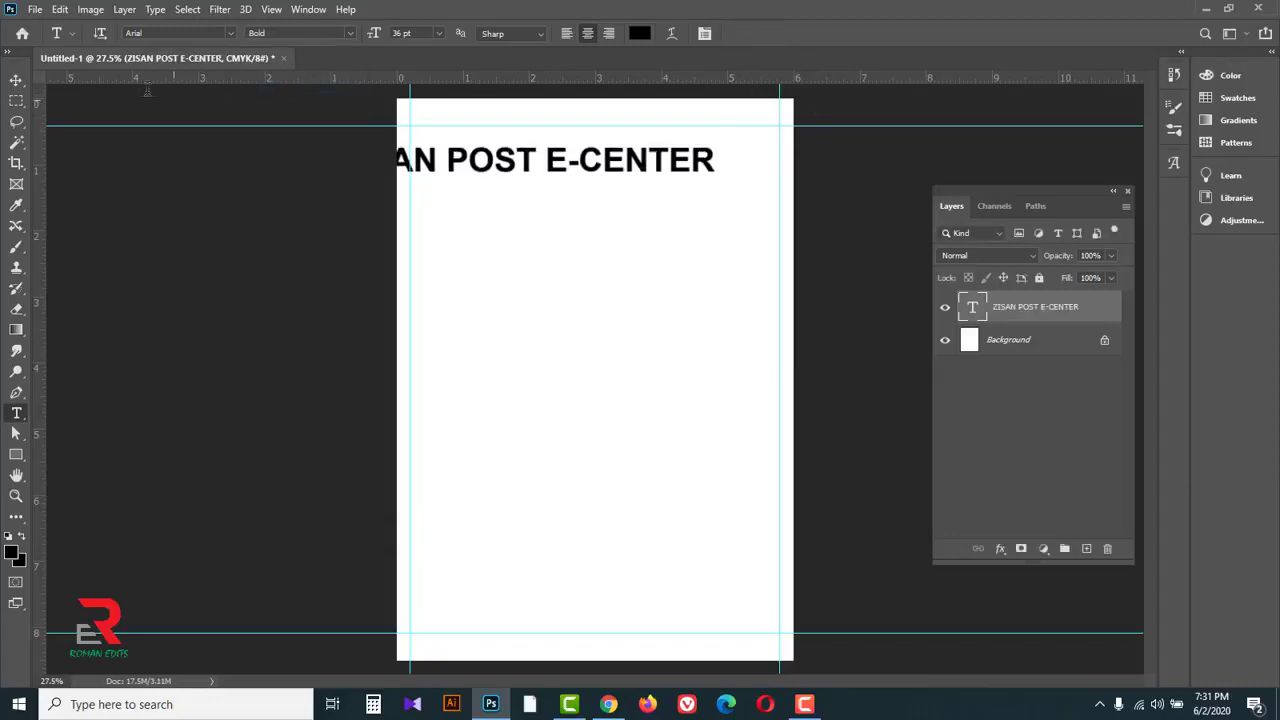
click(16, 80)
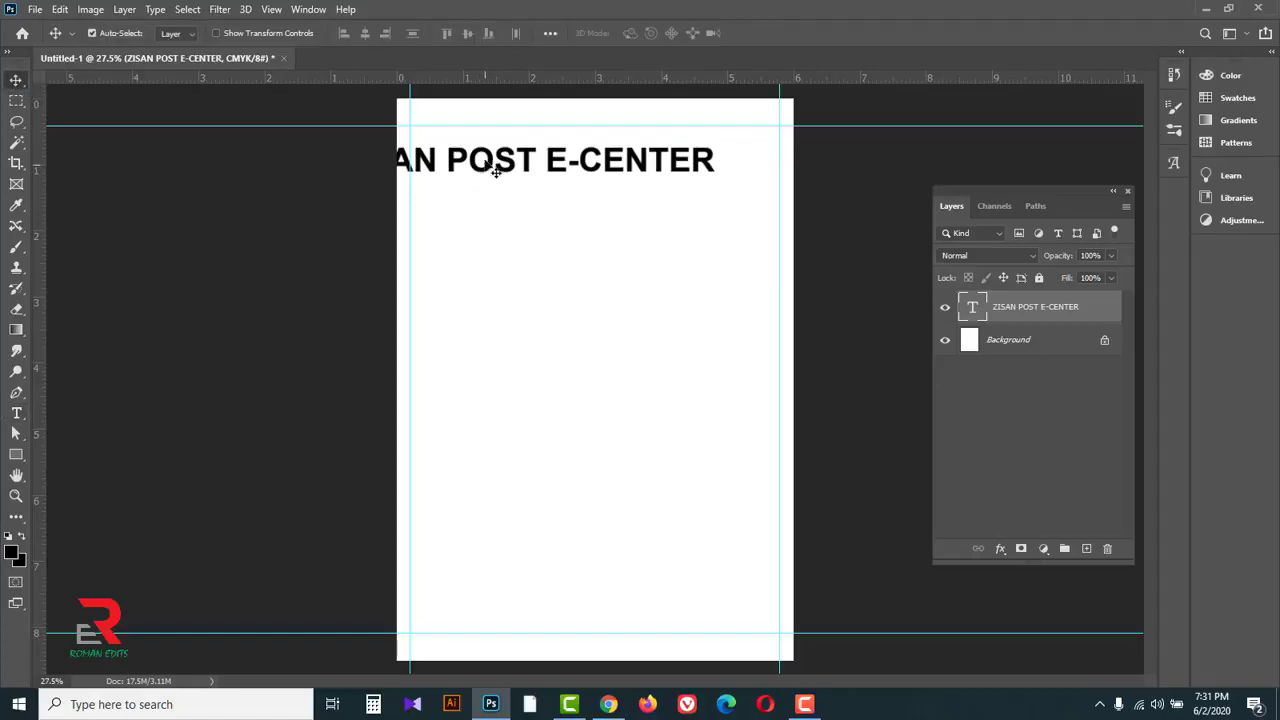
drag(495, 171, 558, 154)
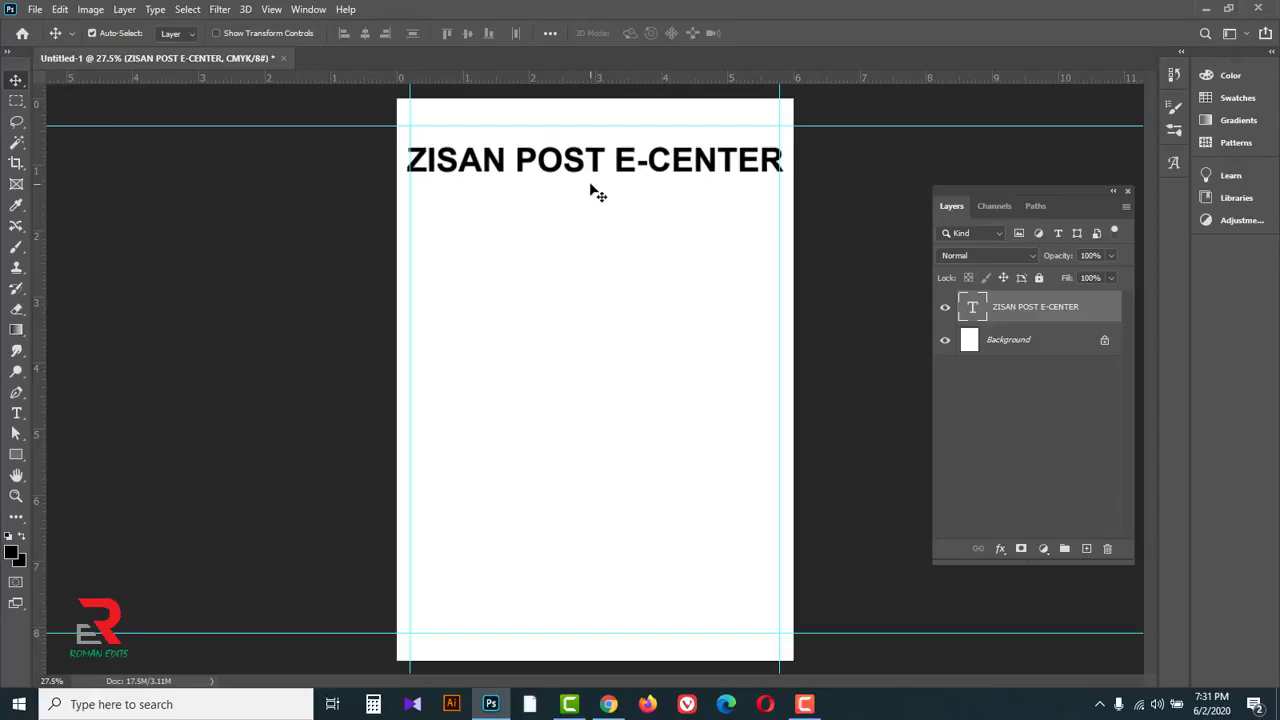
Scale the heading down to about 71% and move it higher near the page top.
key(ctrl+t)
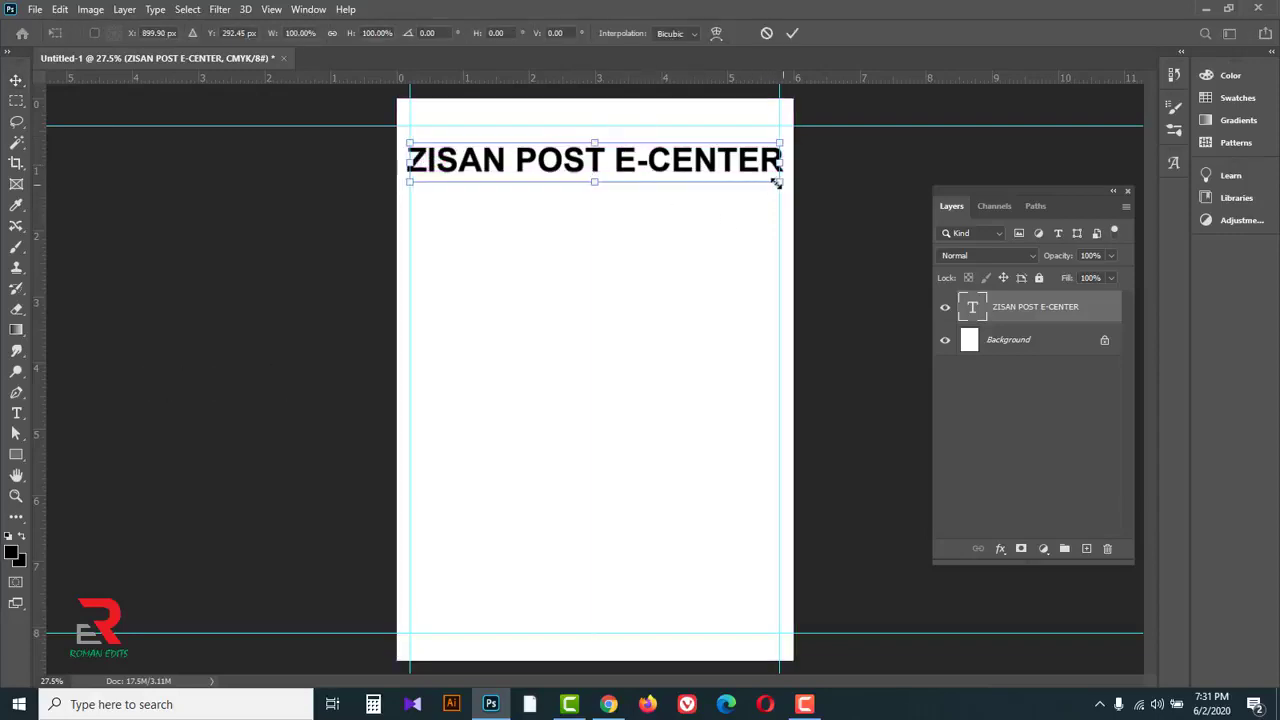
drag(777, 183, 742, 177)
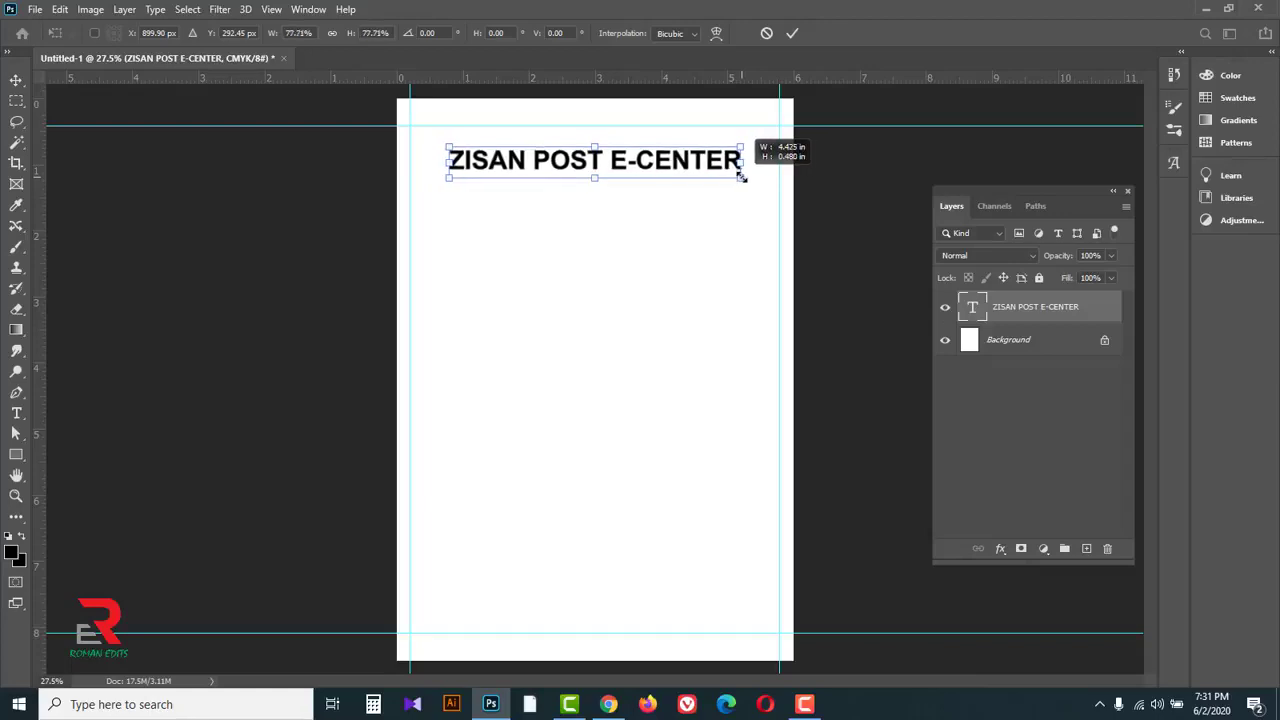
mouse_move(674, 169)
mouse_down()
mouse_move(674, 148)
mouse_move(732, 157)
mouse_up()
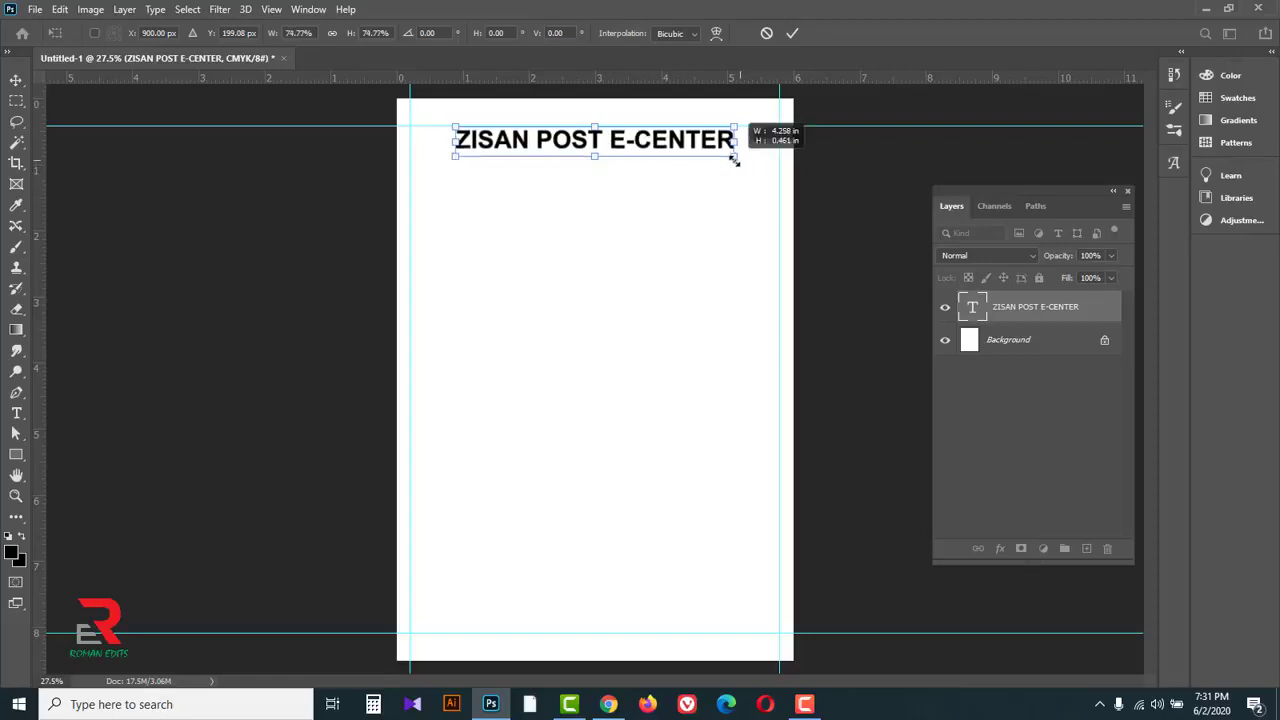
click(792, 34)
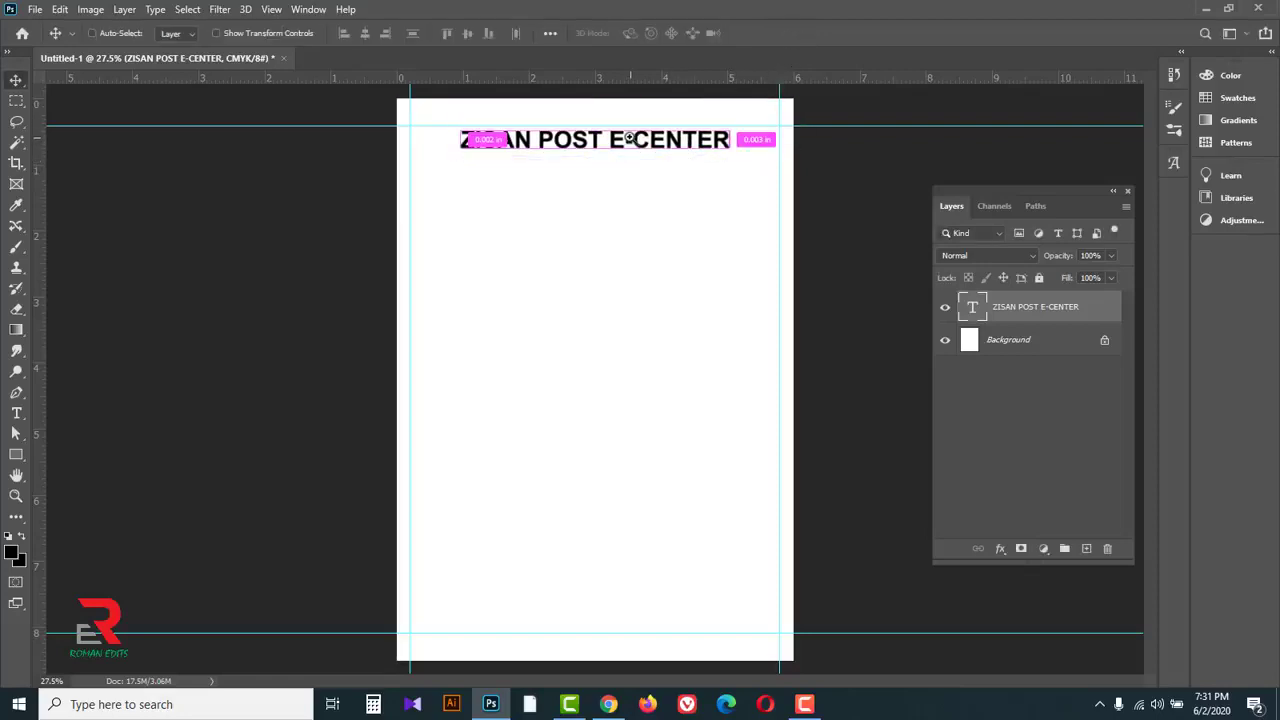
key(ctrl+plus)
key(ctrl+plus)
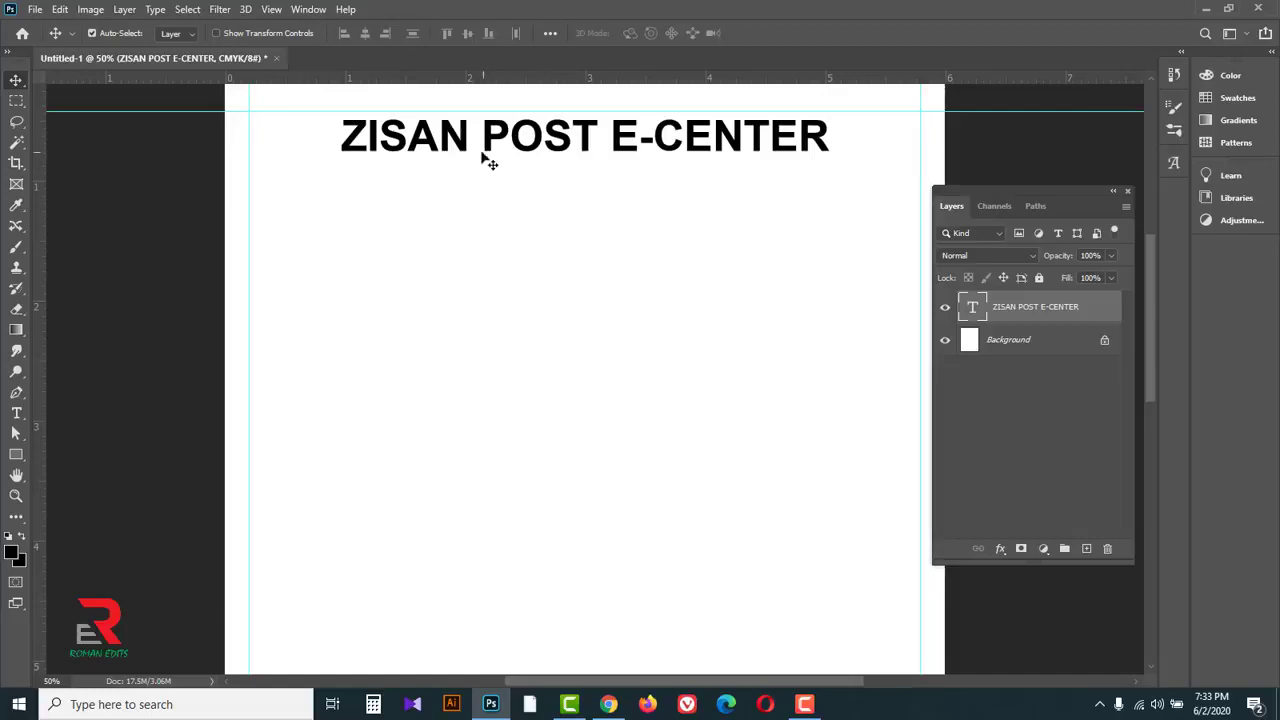
Duplicate the heading just below it and make the copy Regular at 9 pt.
drag(486, 145, 487, 205)
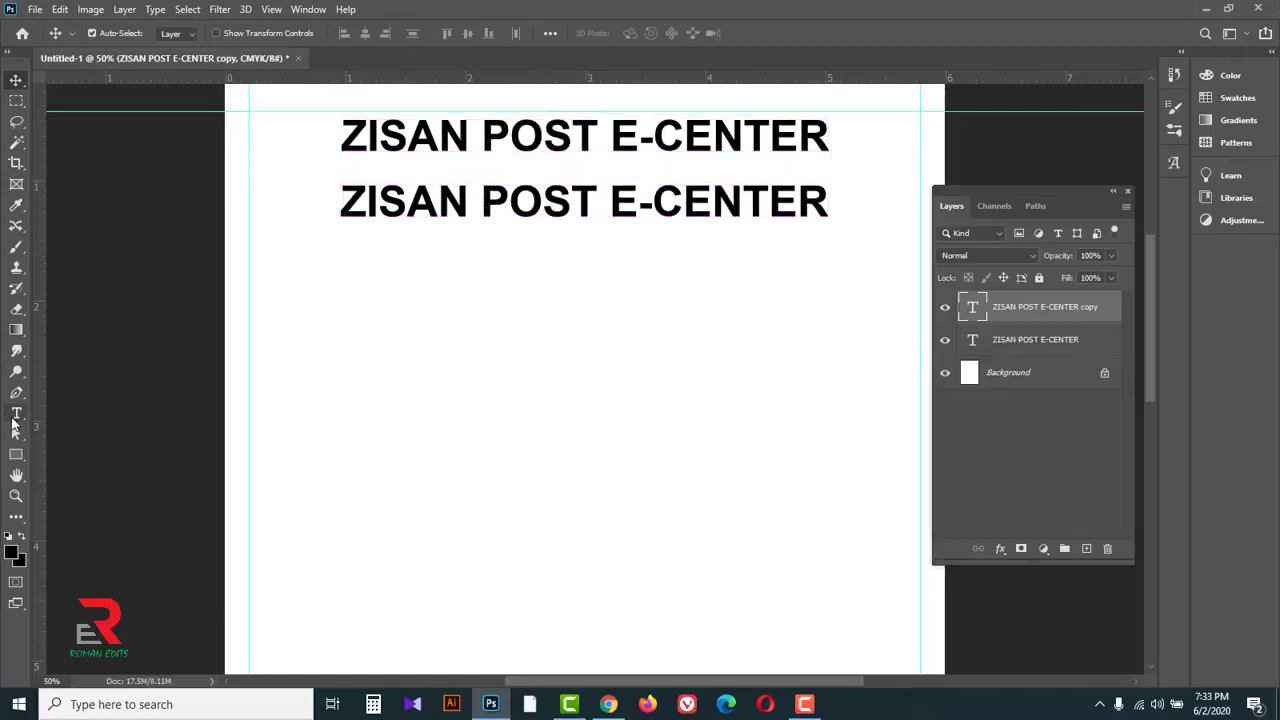
click(16, 413)
click(70, 416)
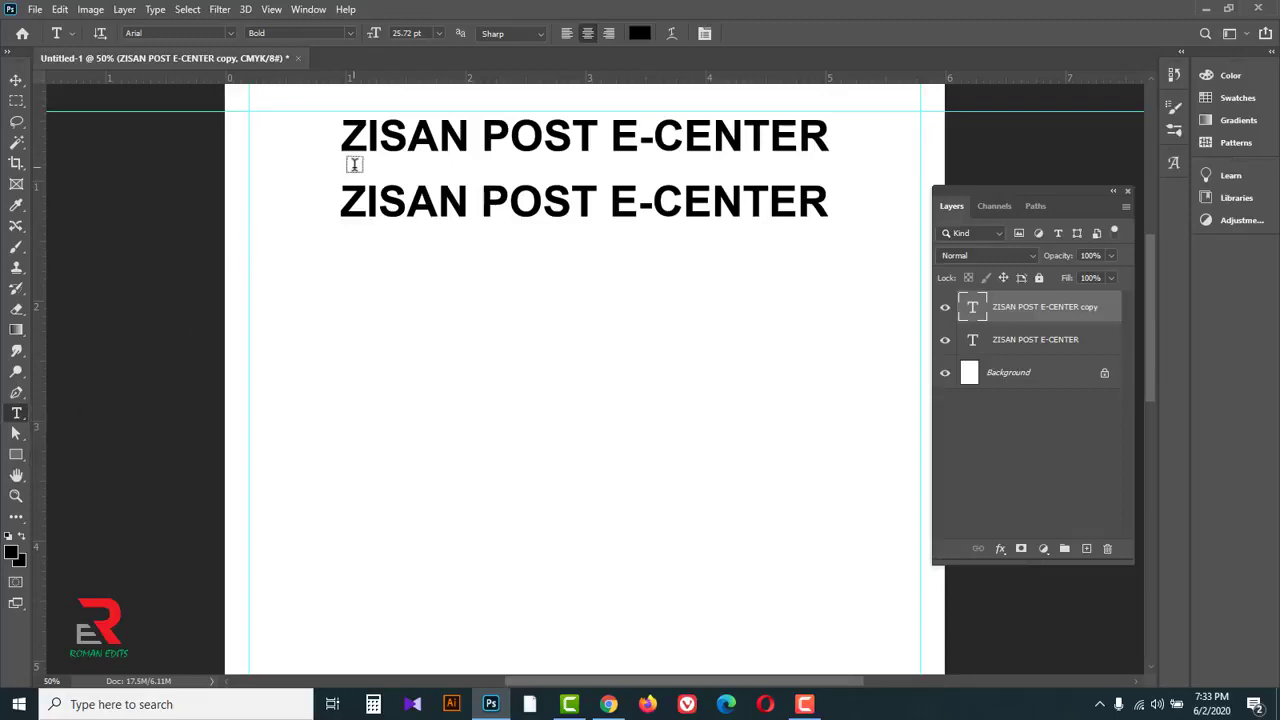
triple_click(512, 200)
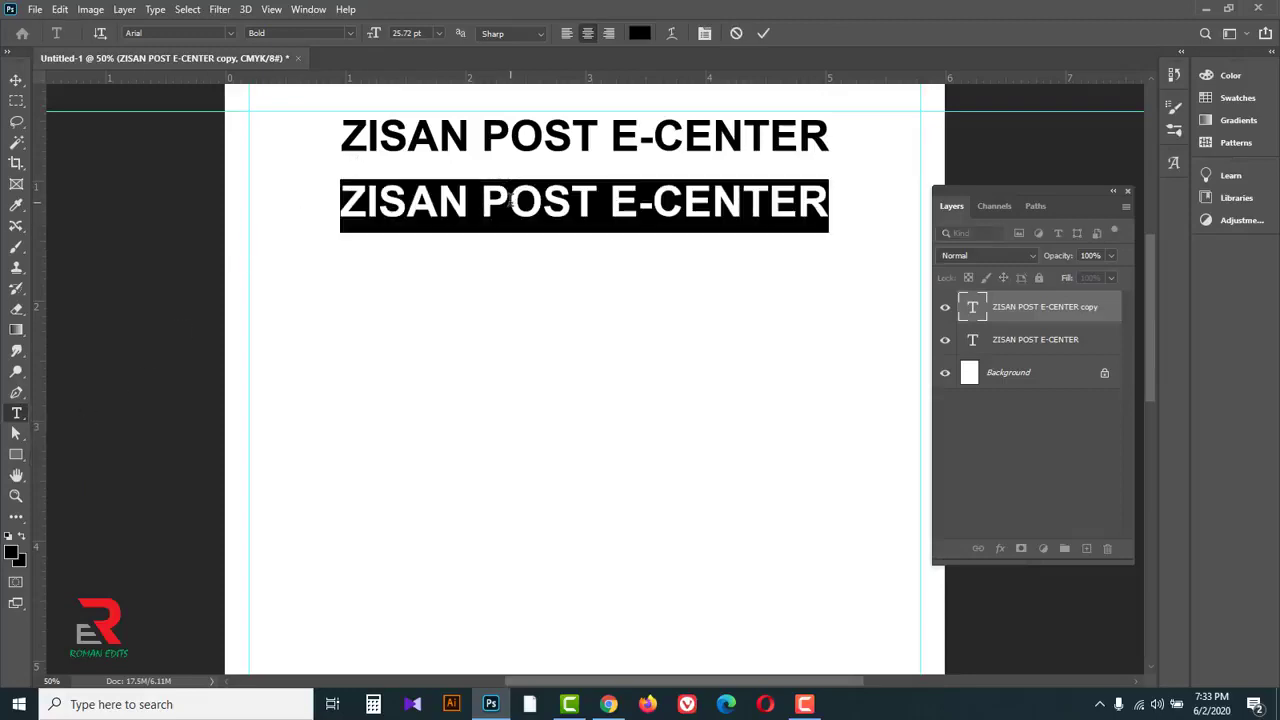
click(350, 33)
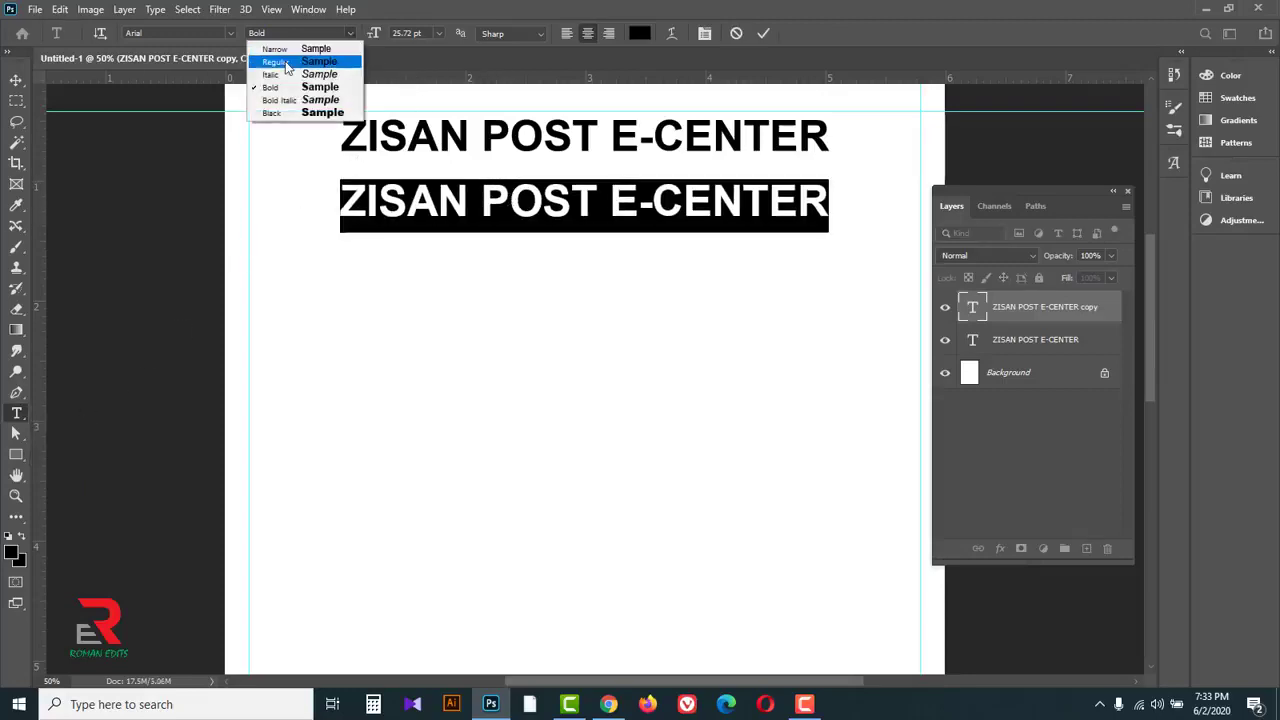
click(300, 55)
click(392, 33)
text(9)
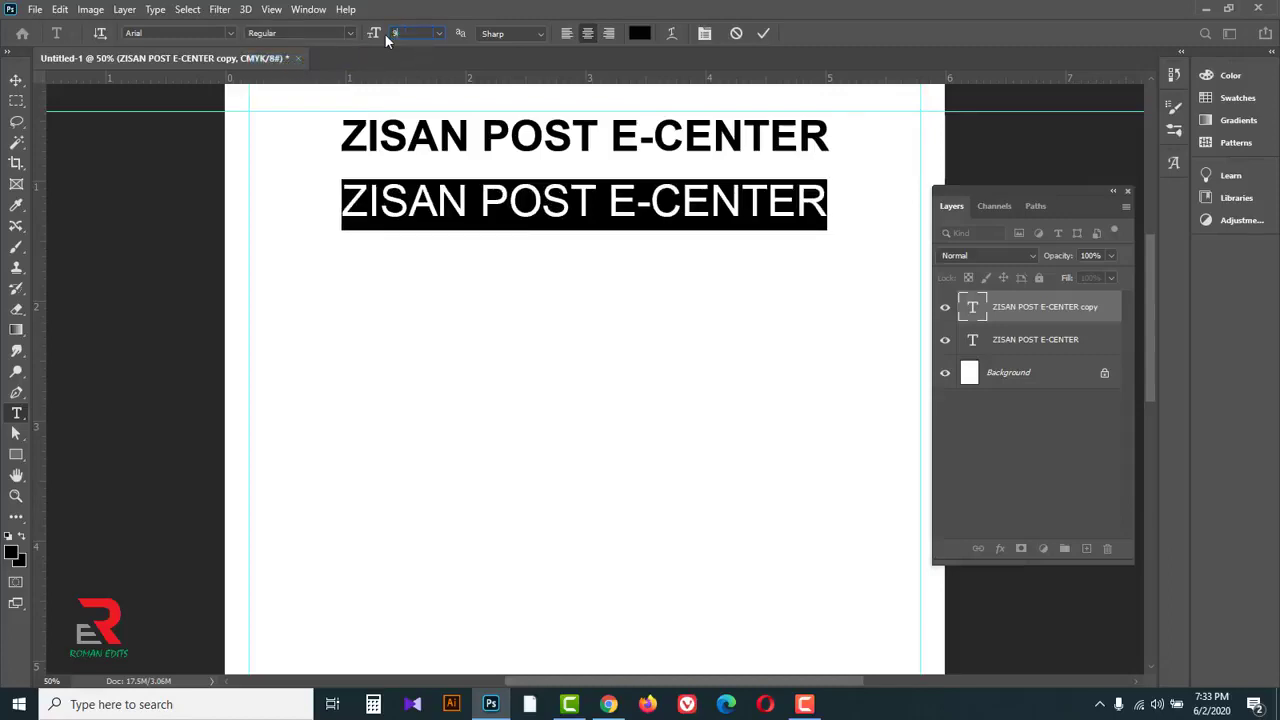
key(Return)
click(763, 34)
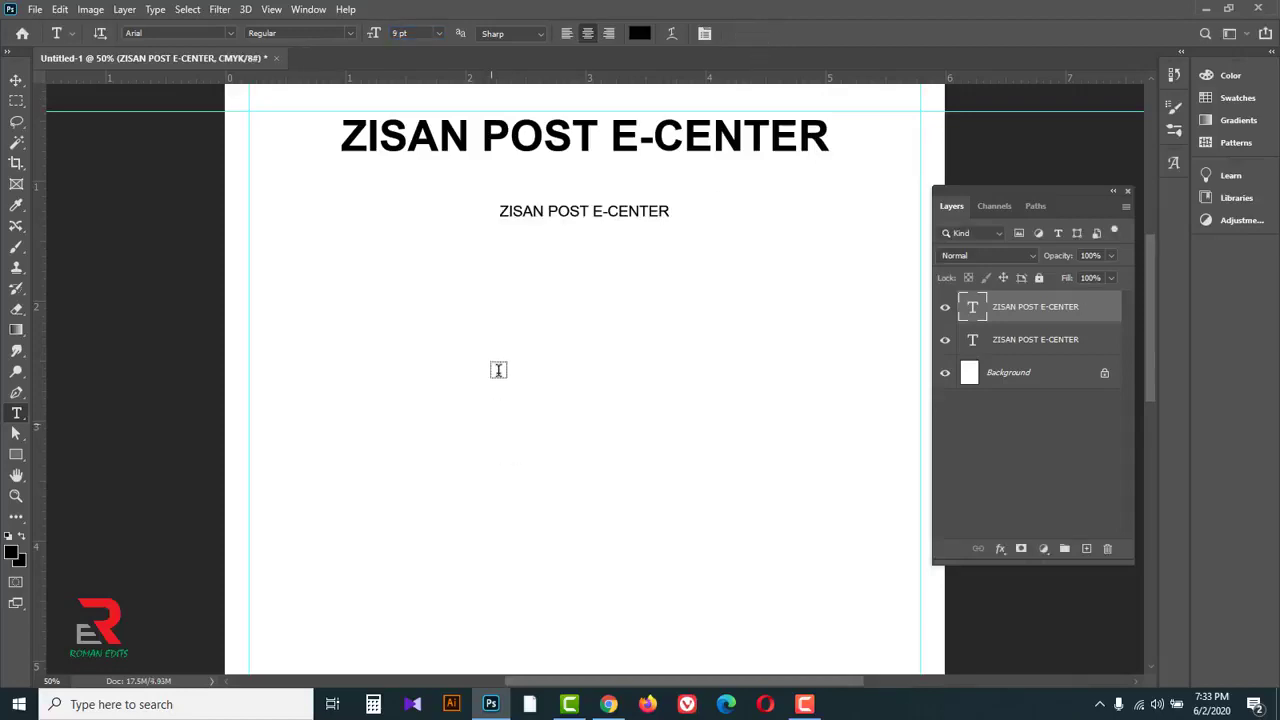
Retype the copy as 'Come to the post e-center, accept digital services.' plus 'Your Reliabe in Computer World.'.
triple_click(535, 212)
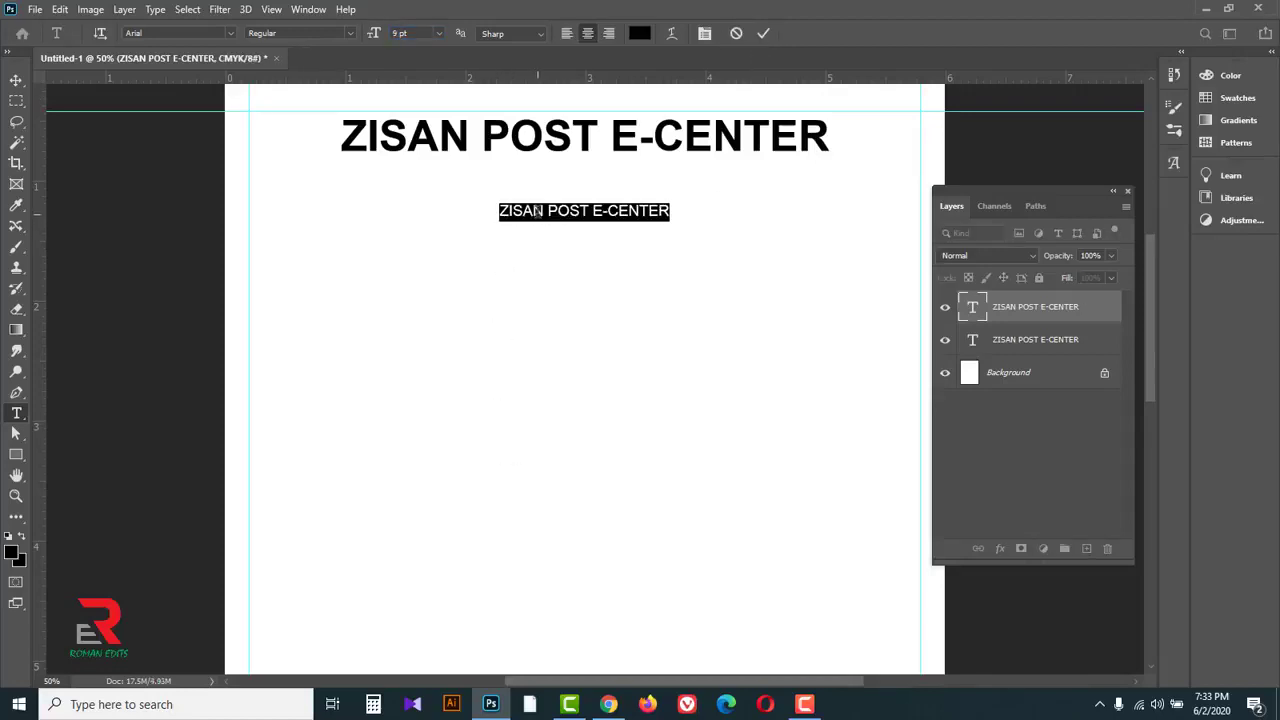
text(Co)
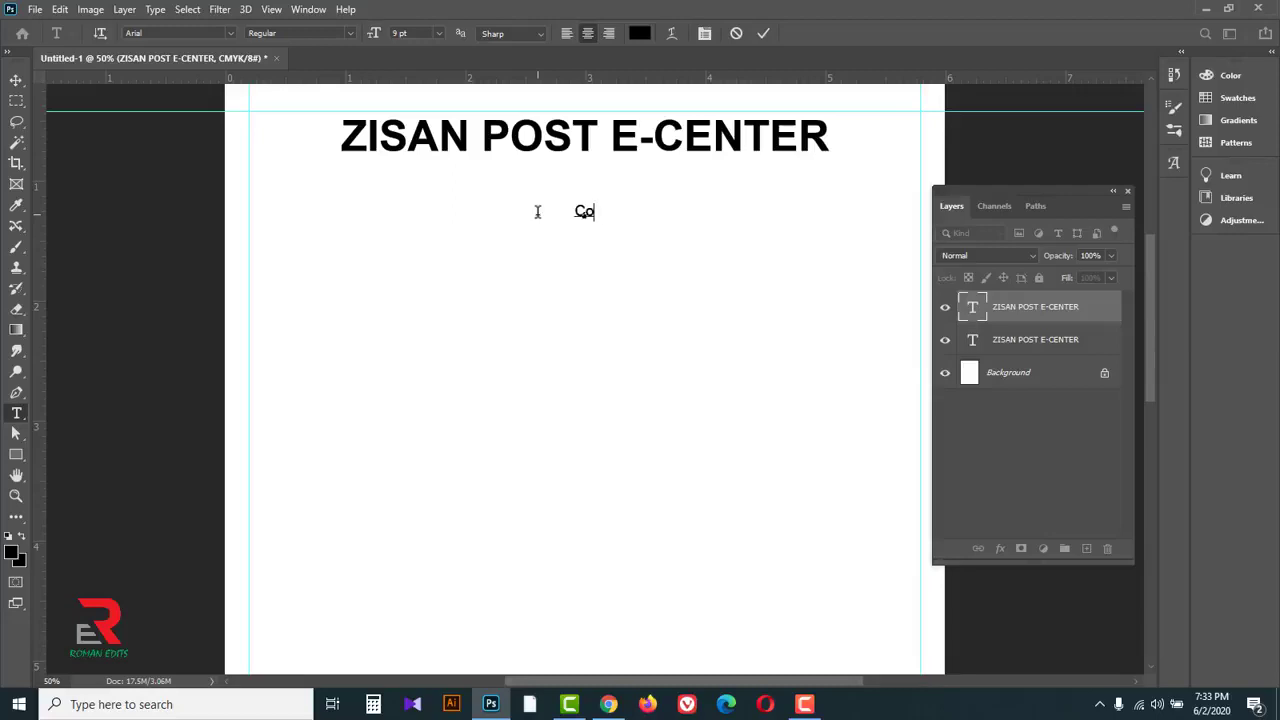
text(me to the )
text(post e-center)
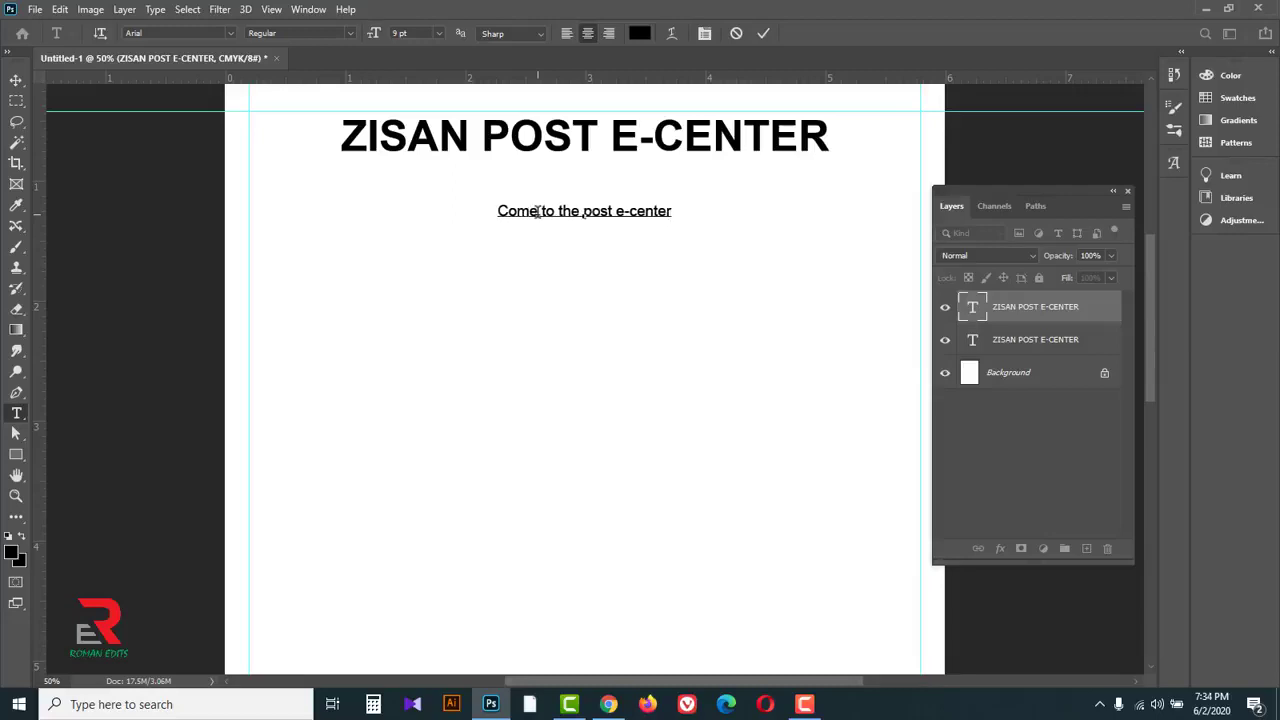
text(, acc)
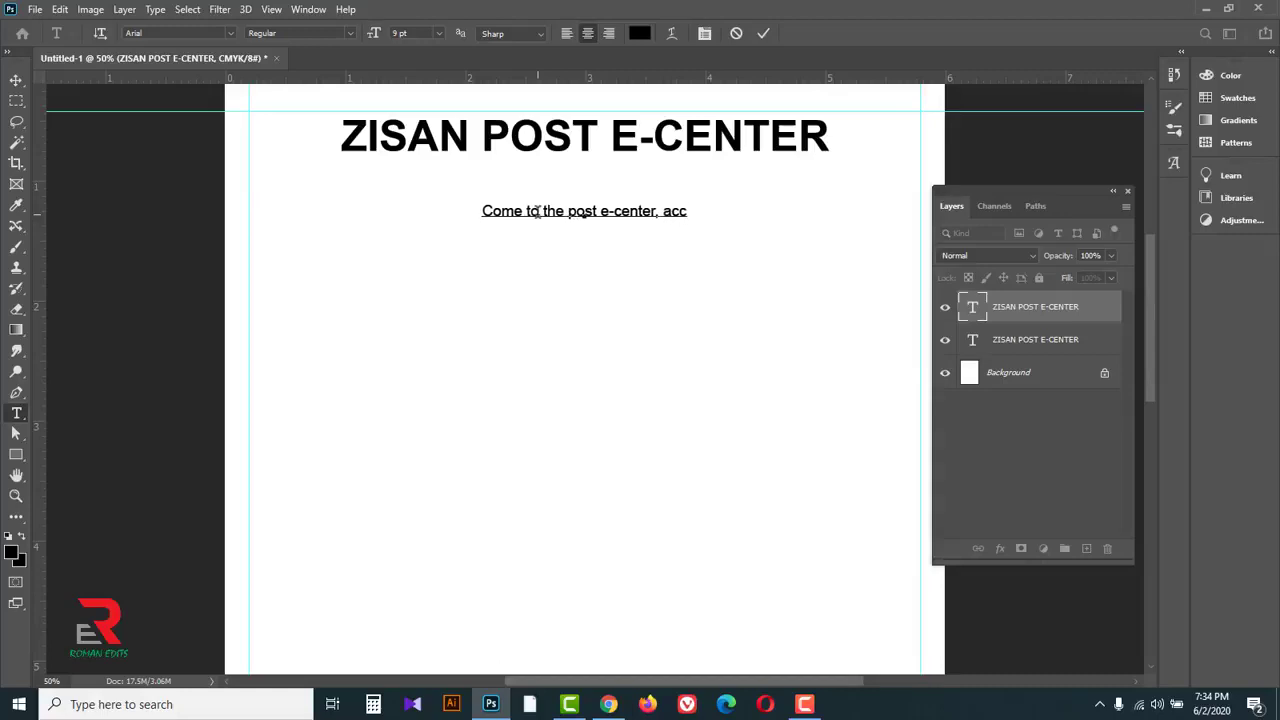
text(ept digit)
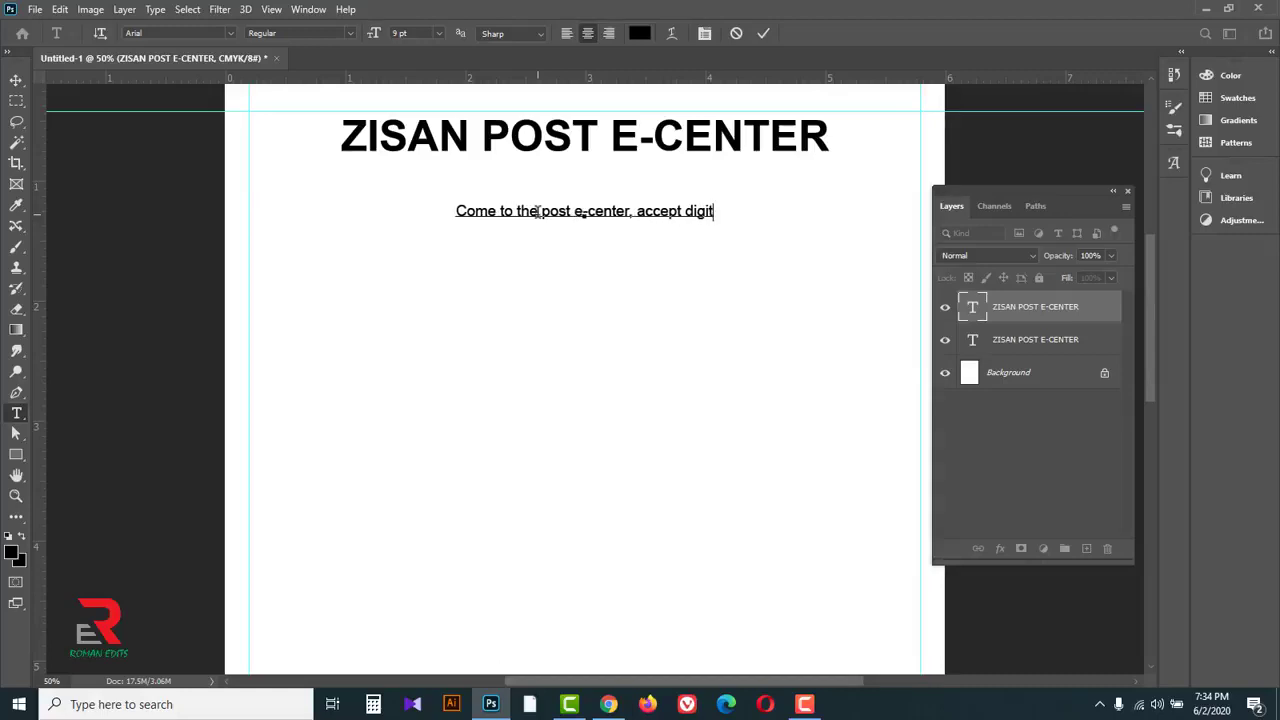
text(al service)
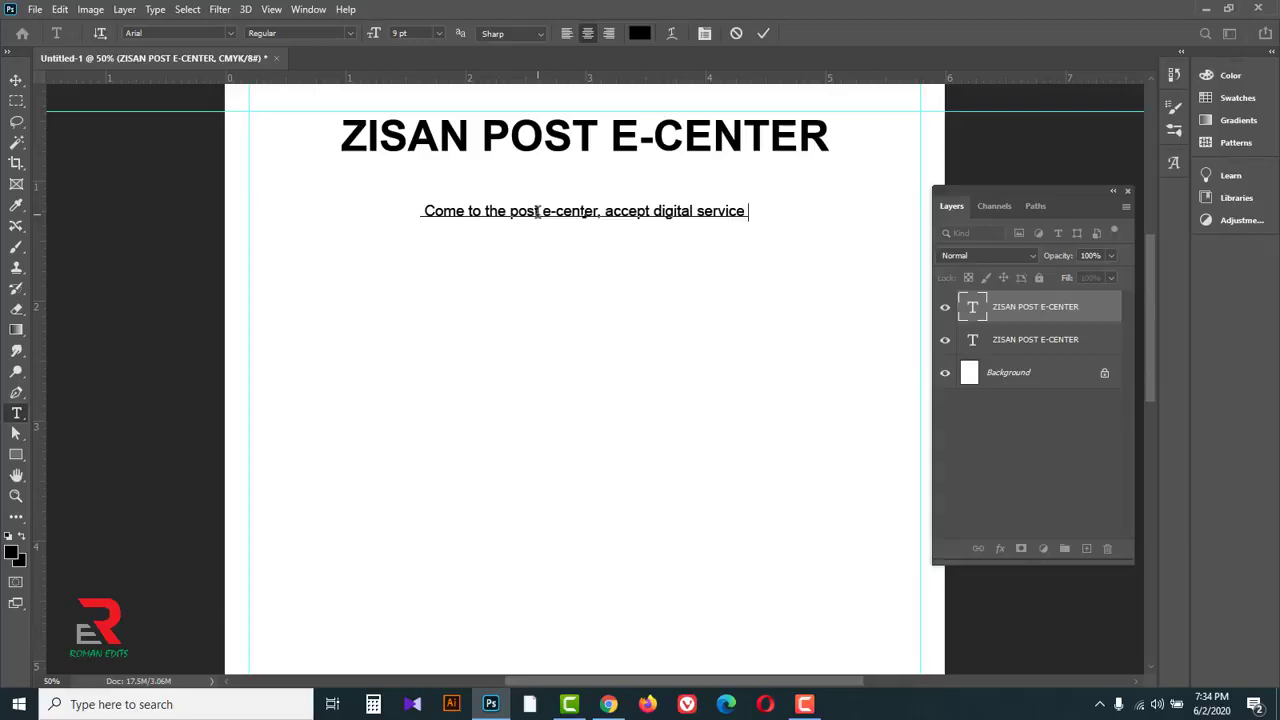
text(s.)
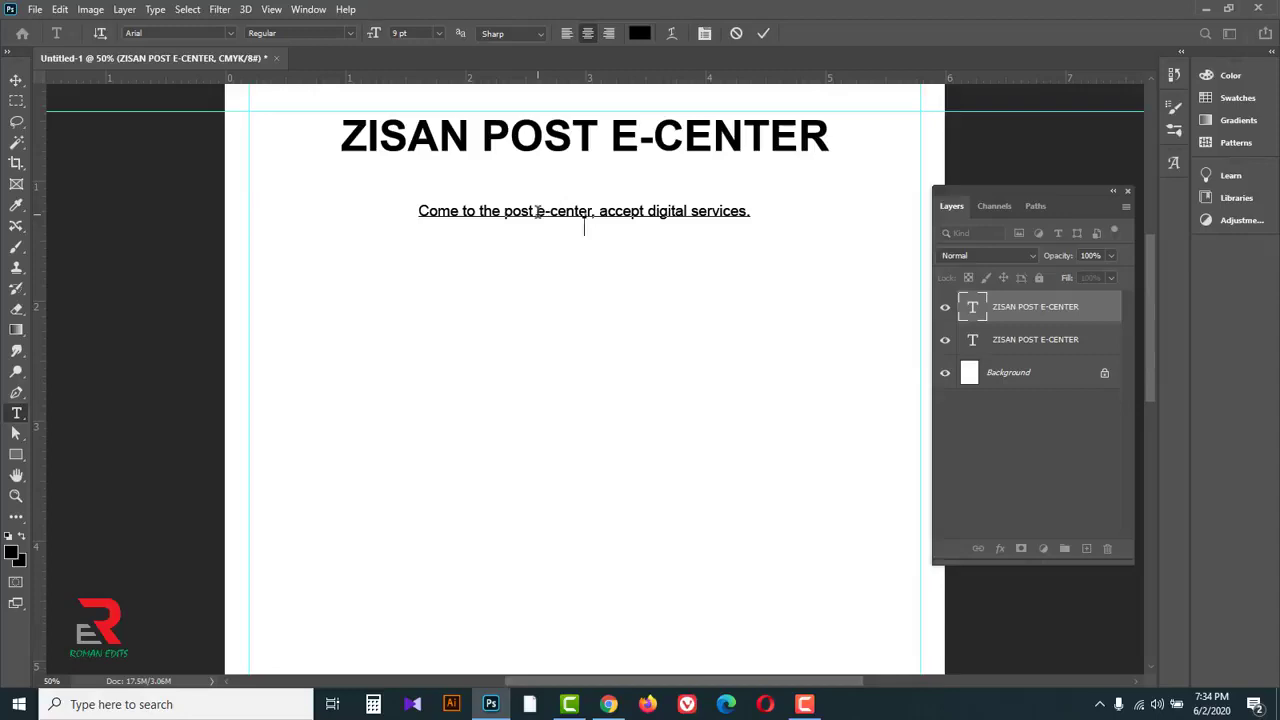
text(Your)
text(R)
text(eliab)
text(e in C)
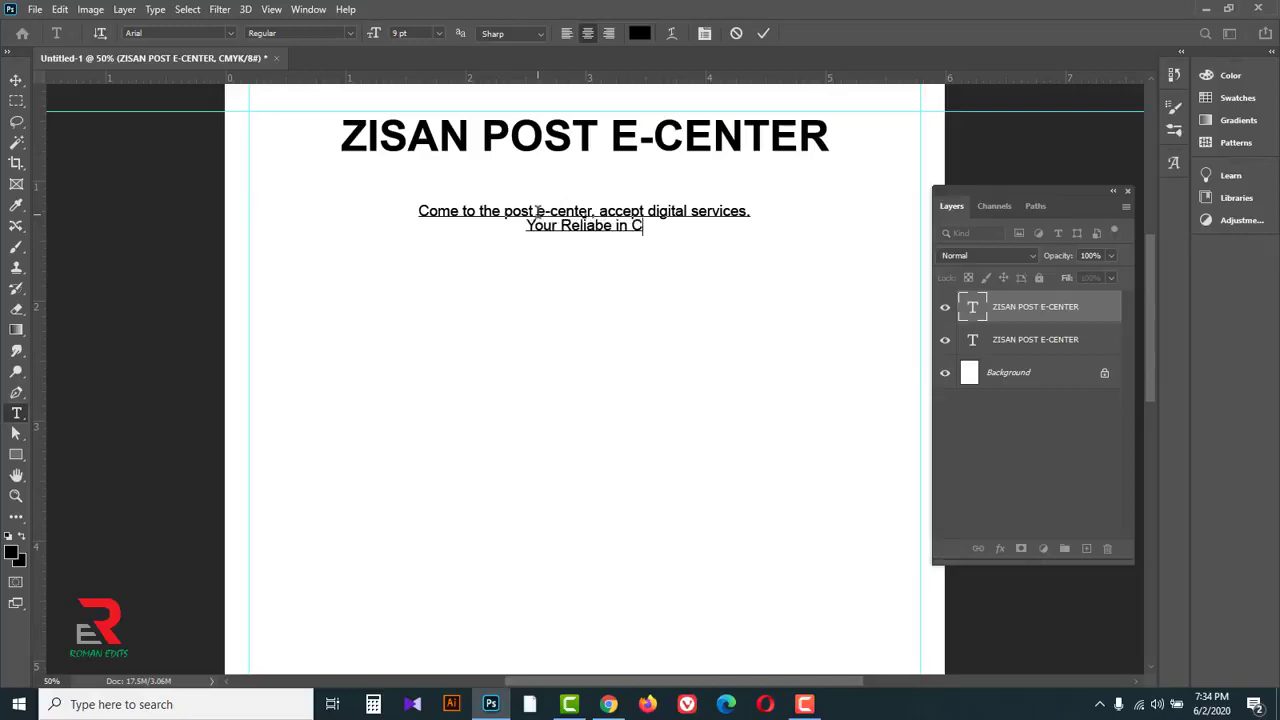
text(omputer )
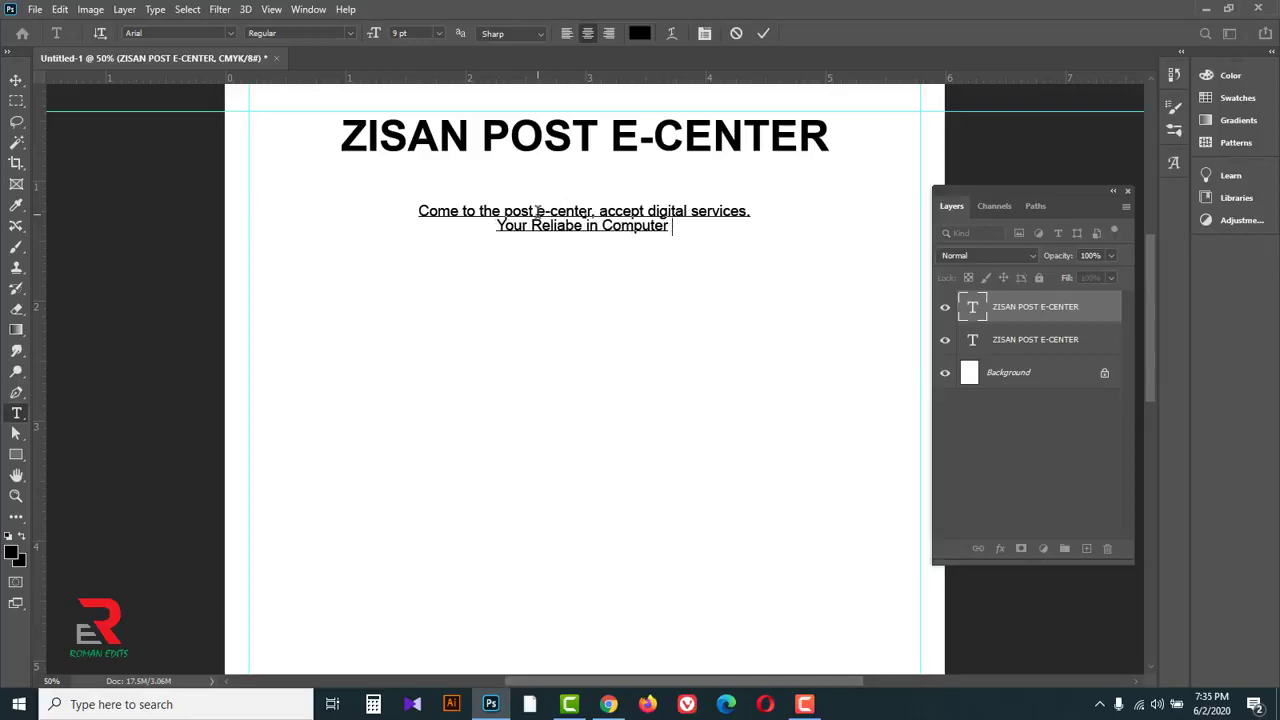
text(World.)
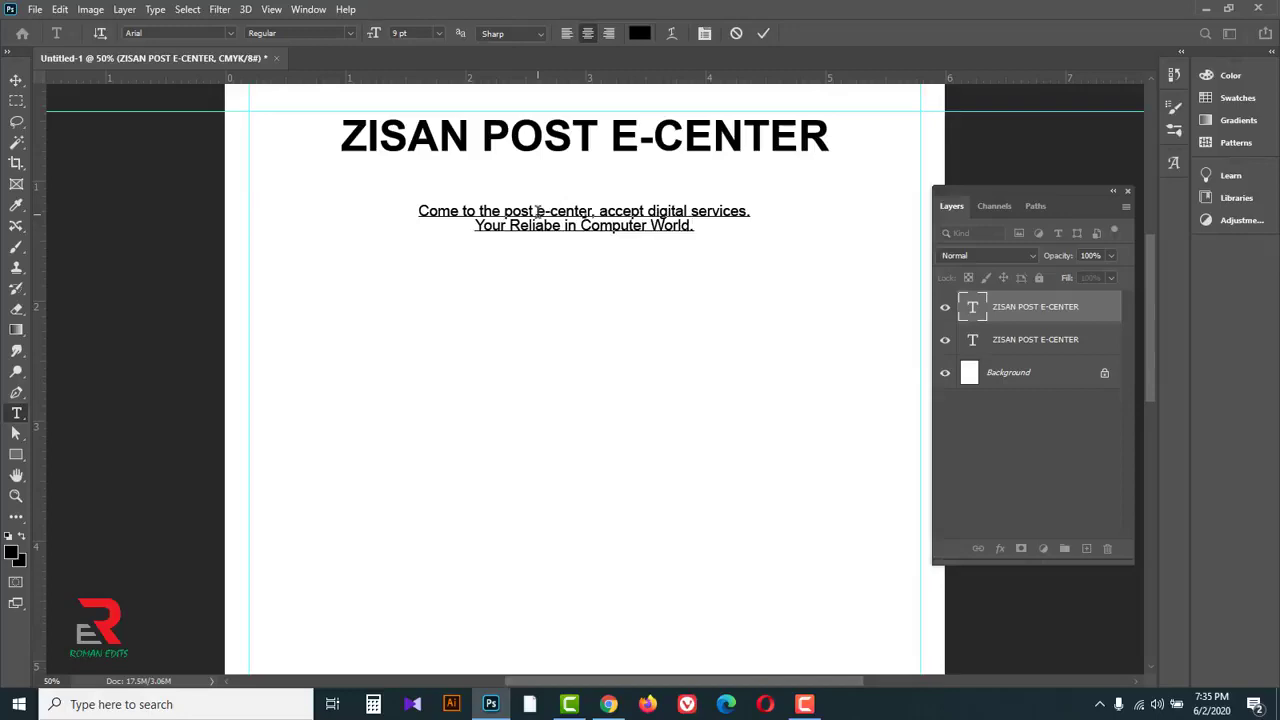
Make the tagline's second line Bold at 11 pt, then select both tagline lines.
triple_click(568, 225)
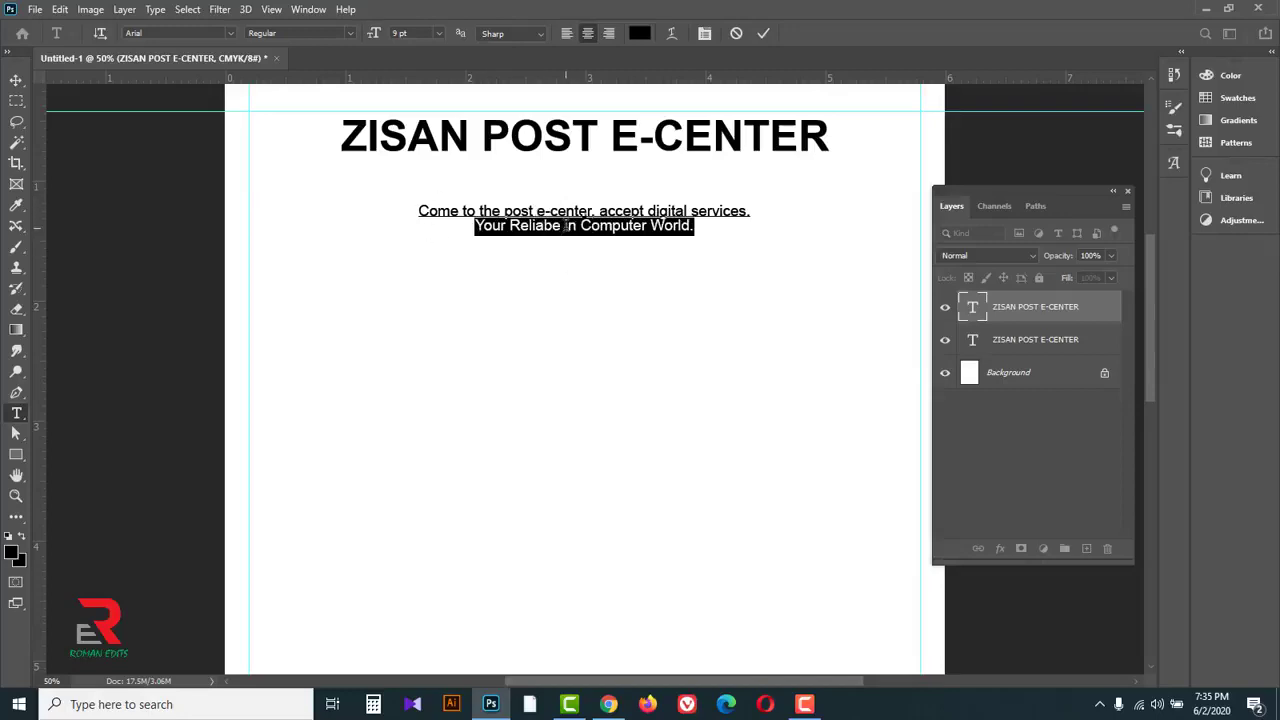
click(350, 34)
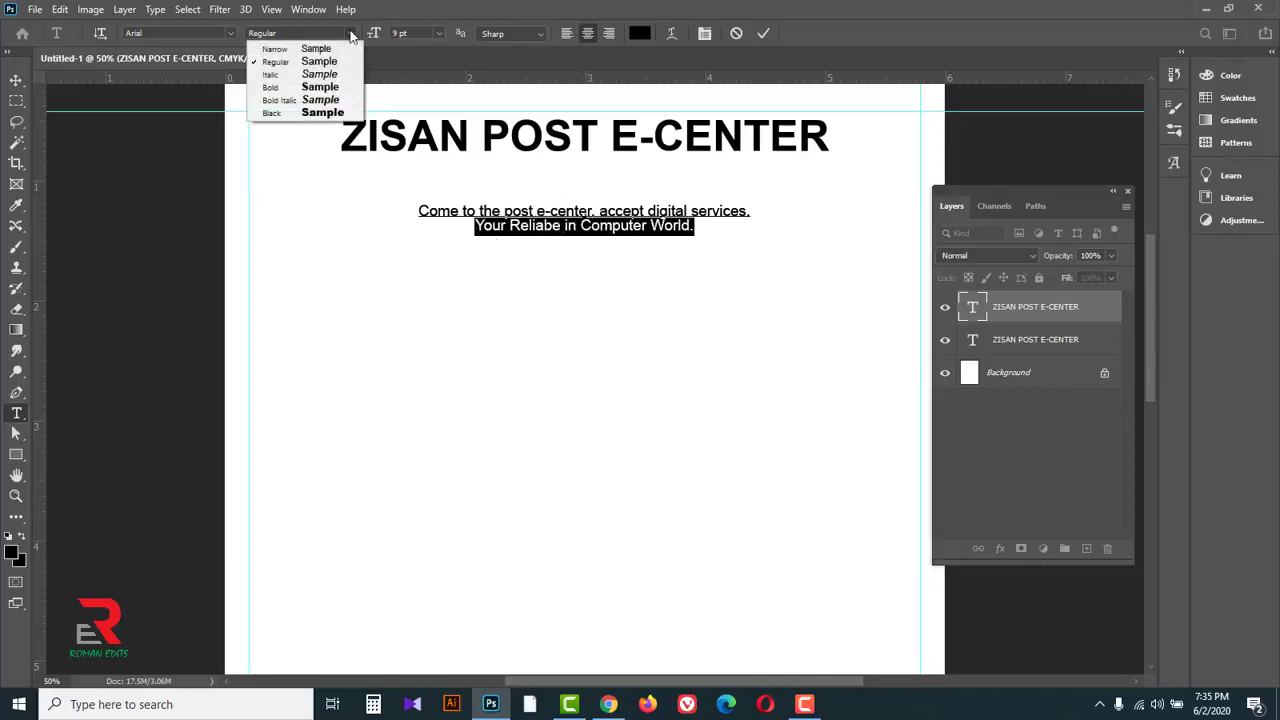
click(272, 88)
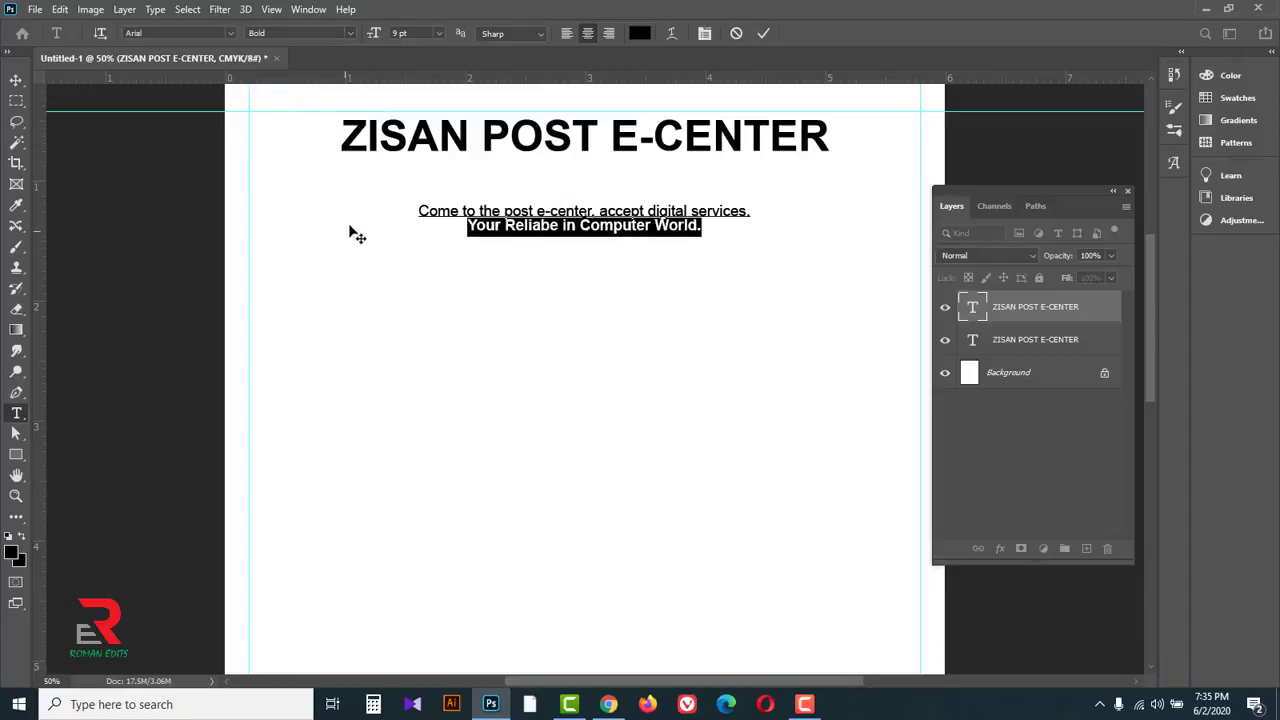
click(441, 33)
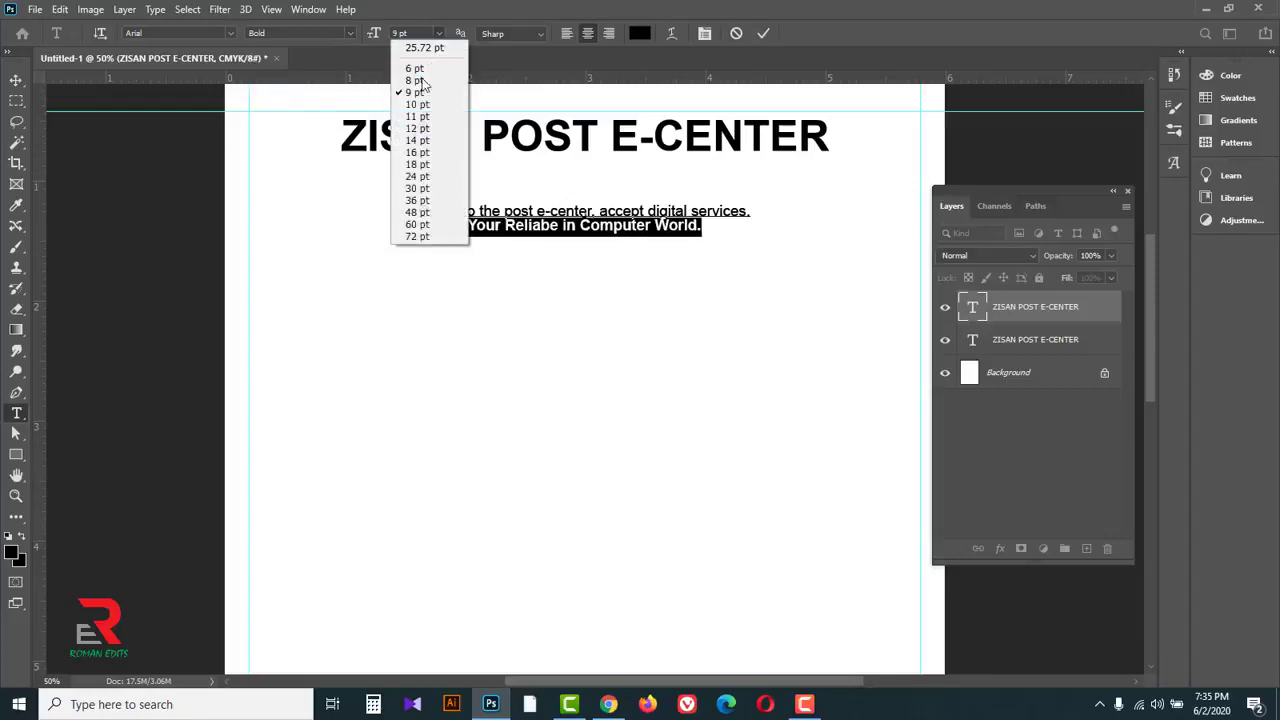
click(423, 117)
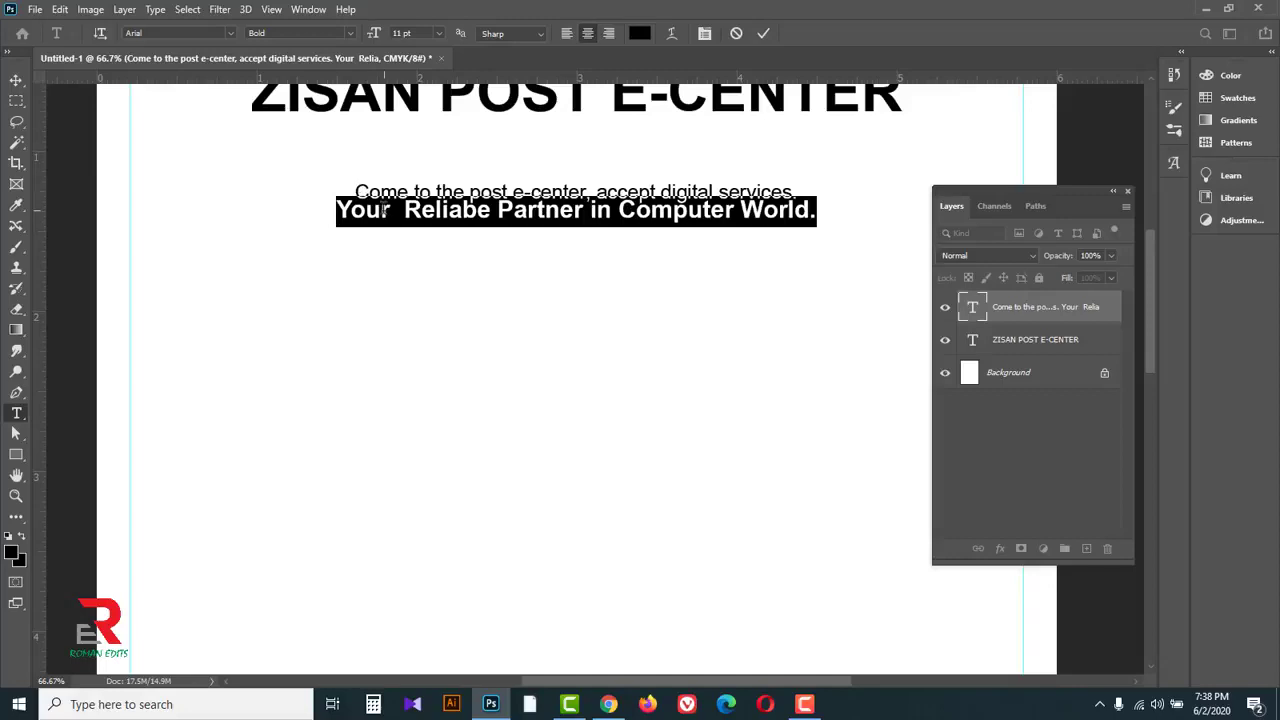
drag(355, 191, 810, 217)
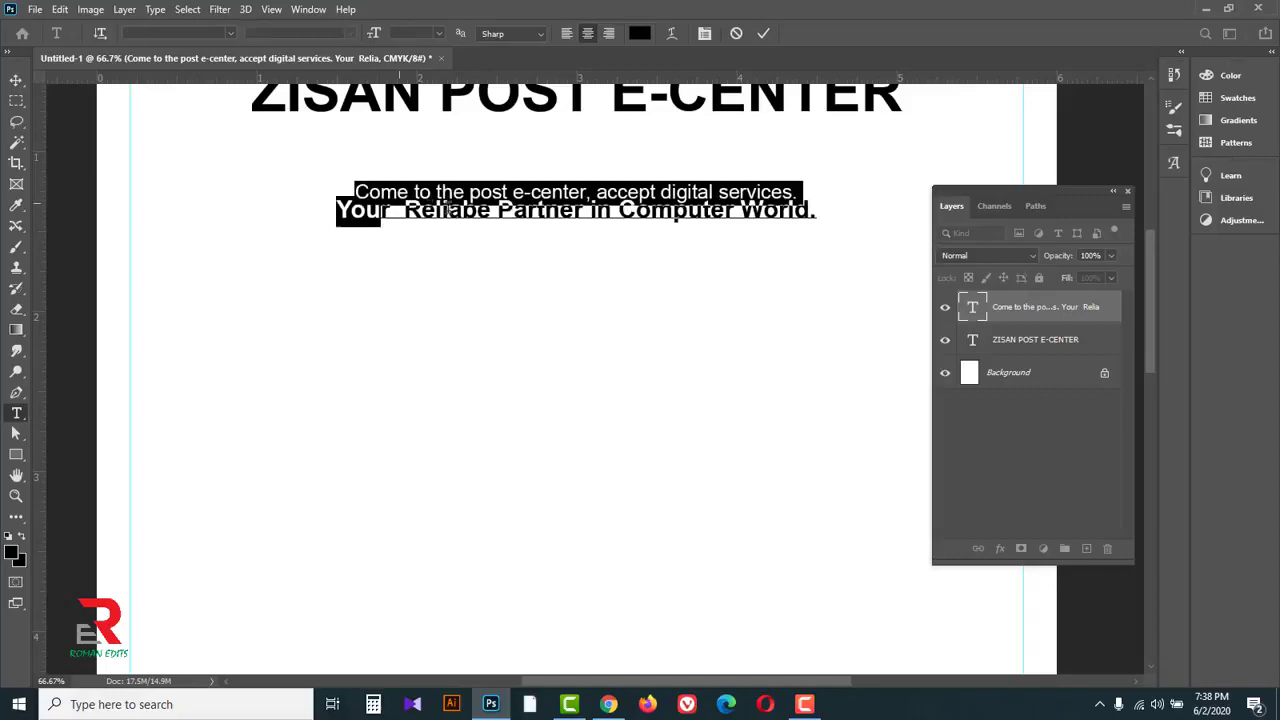
Set the tagline leading to 12 pt, commit the text, and zoom out to the whole page.
click(309, 10)
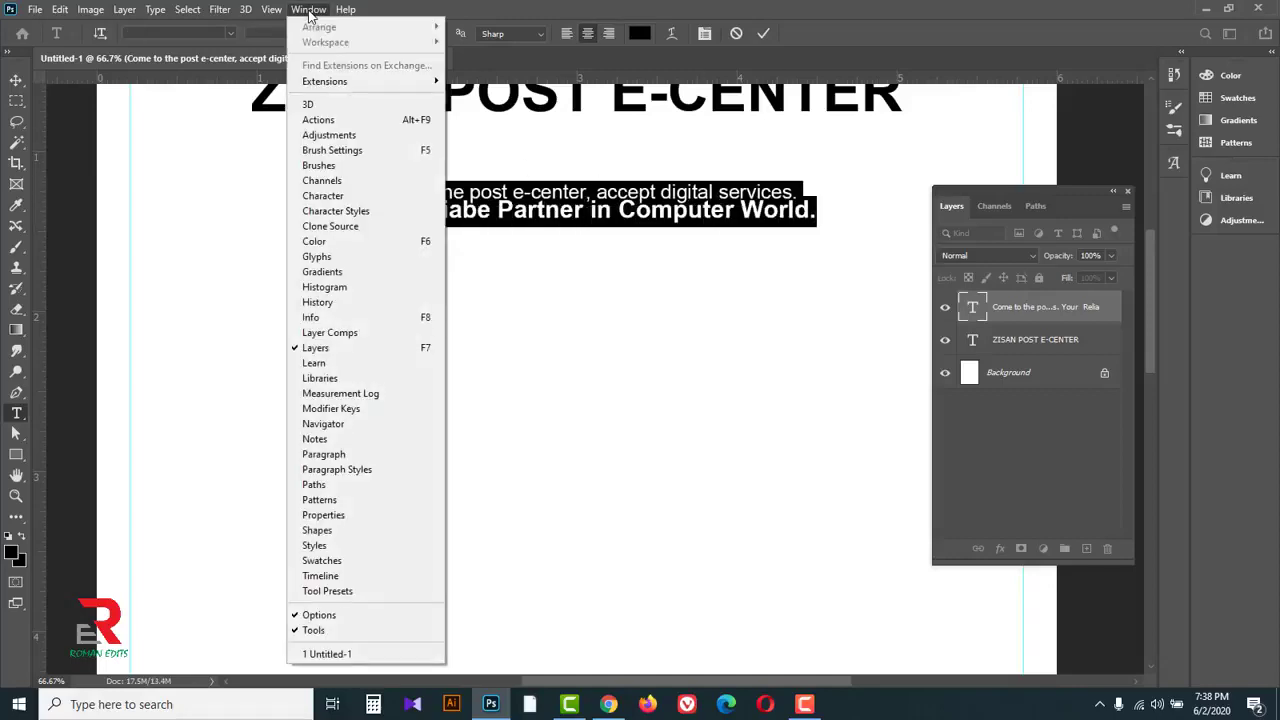
click(321, 196)
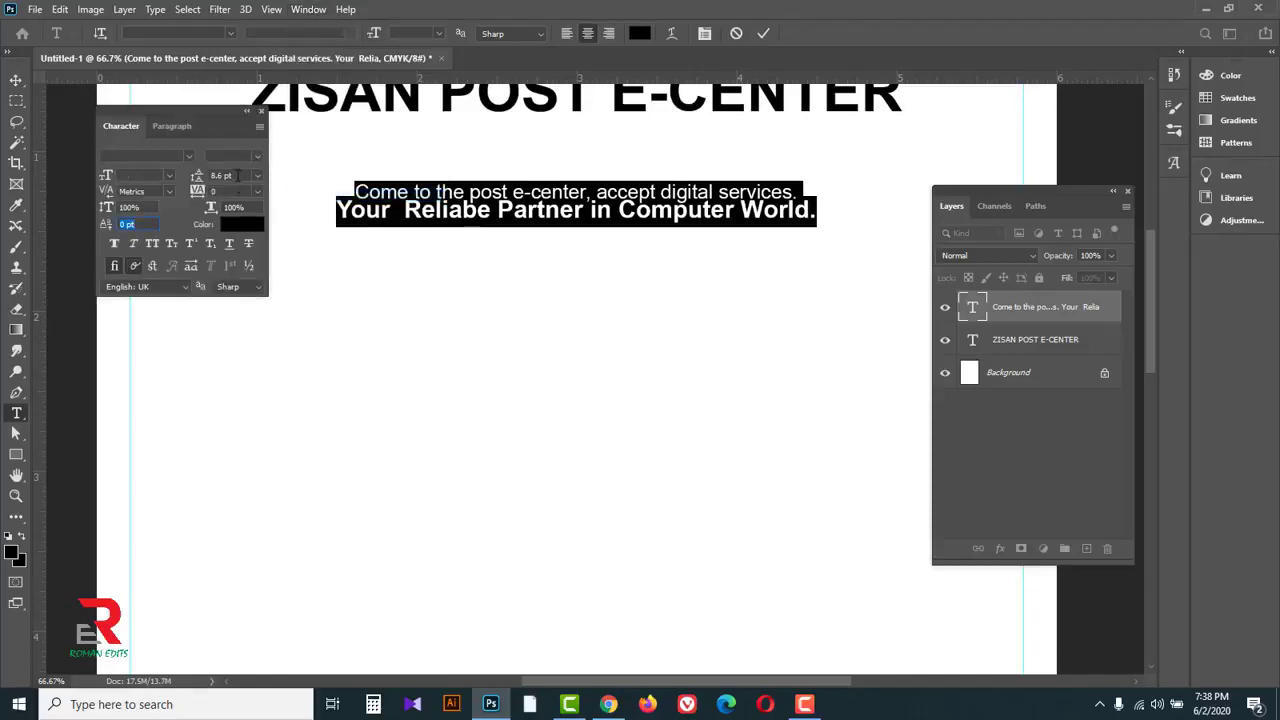
click(237, 175)
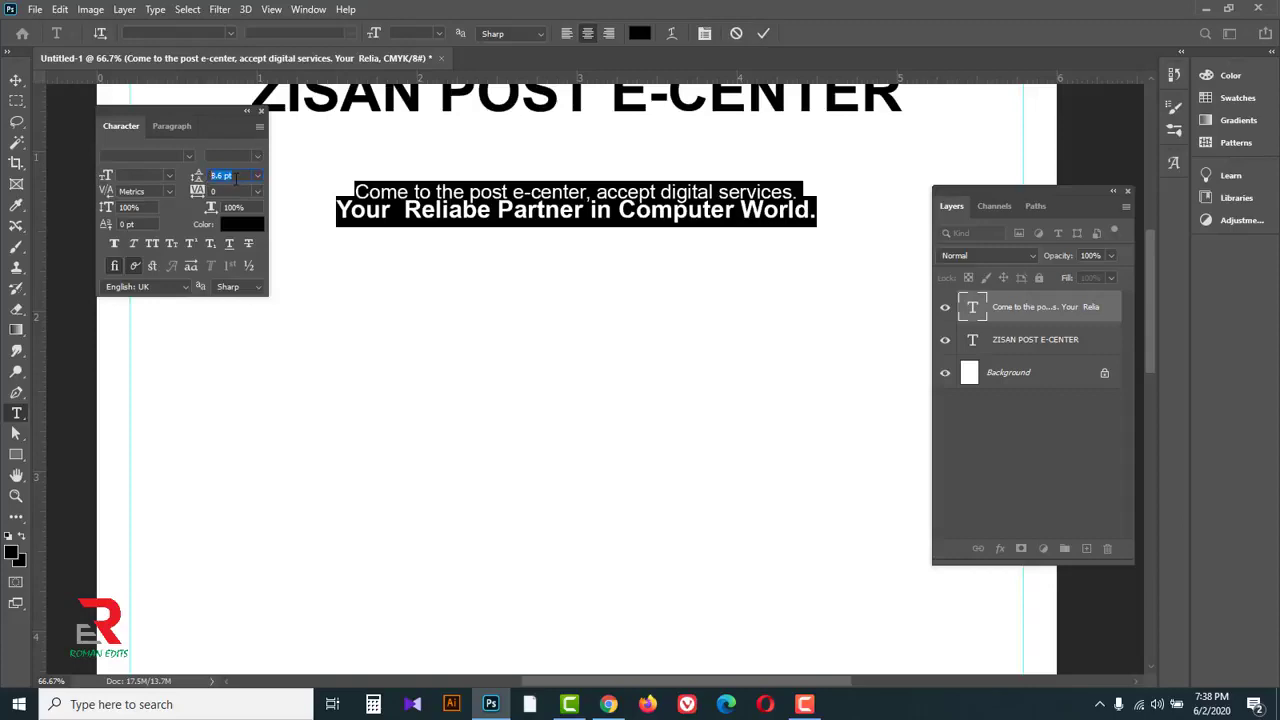
key(Up)
key(Up)
key(Up)
key(Up)
key(Up)
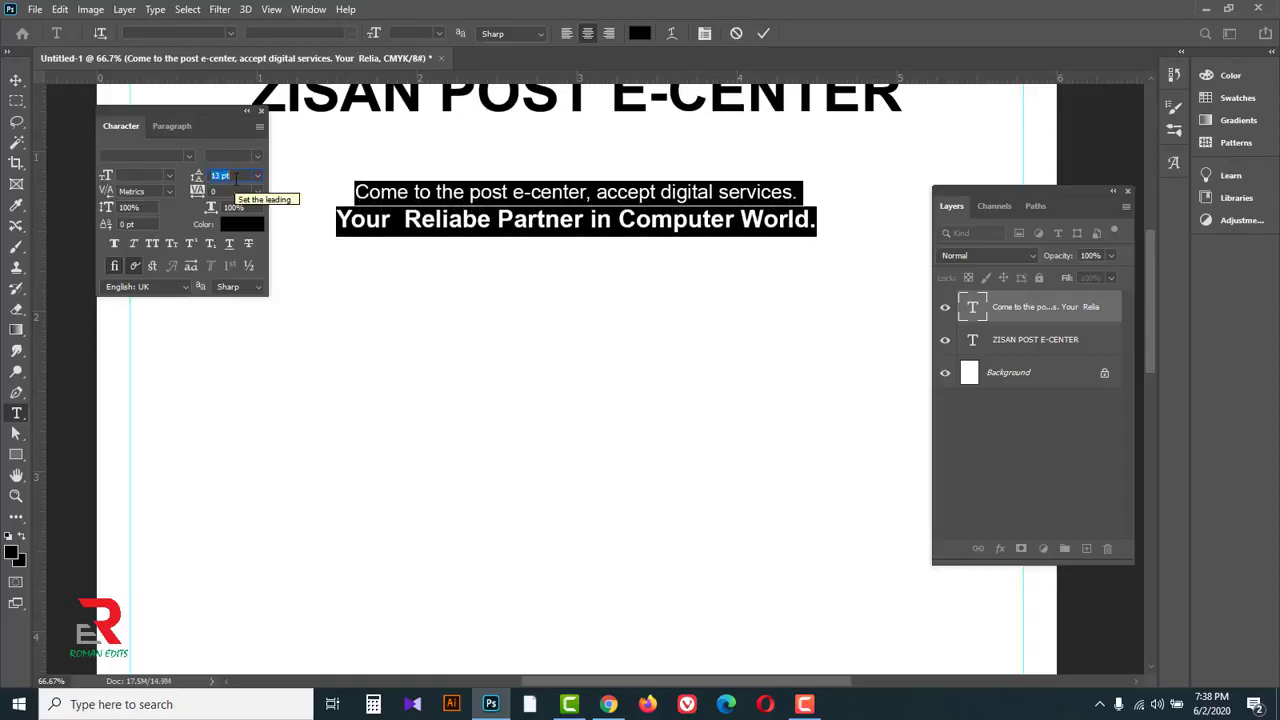
key(Down)
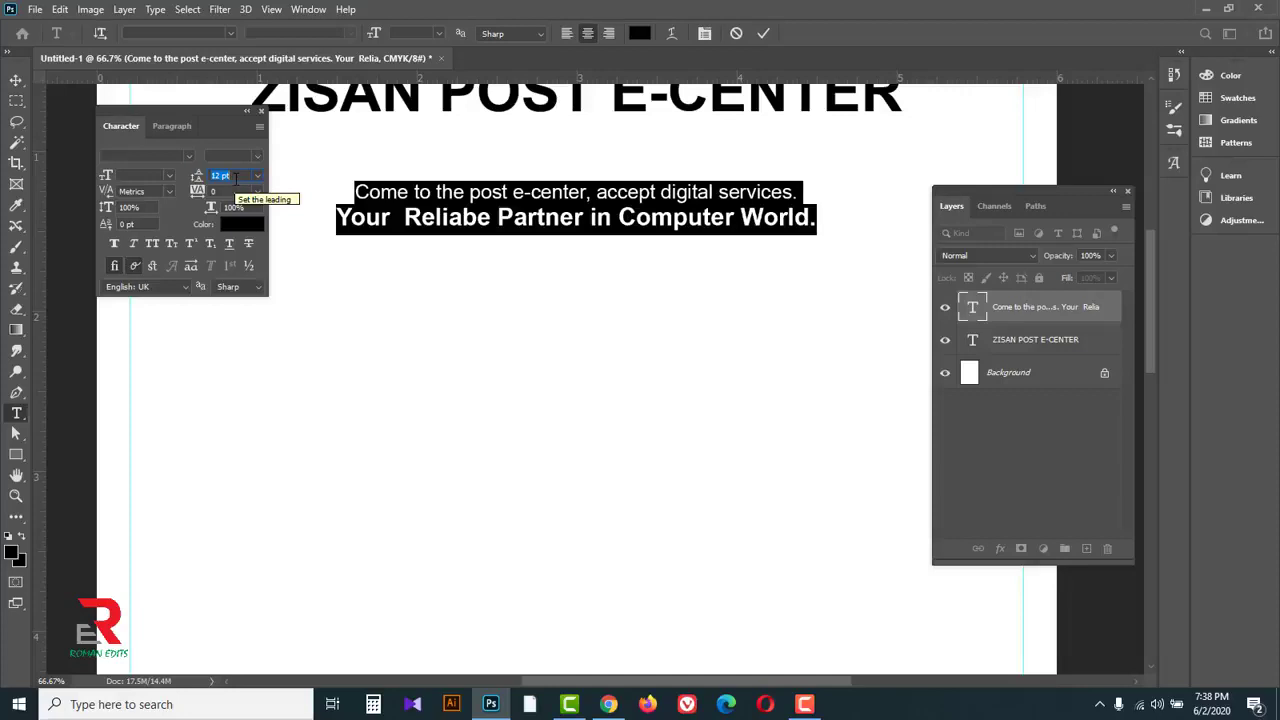
click(763, 33)
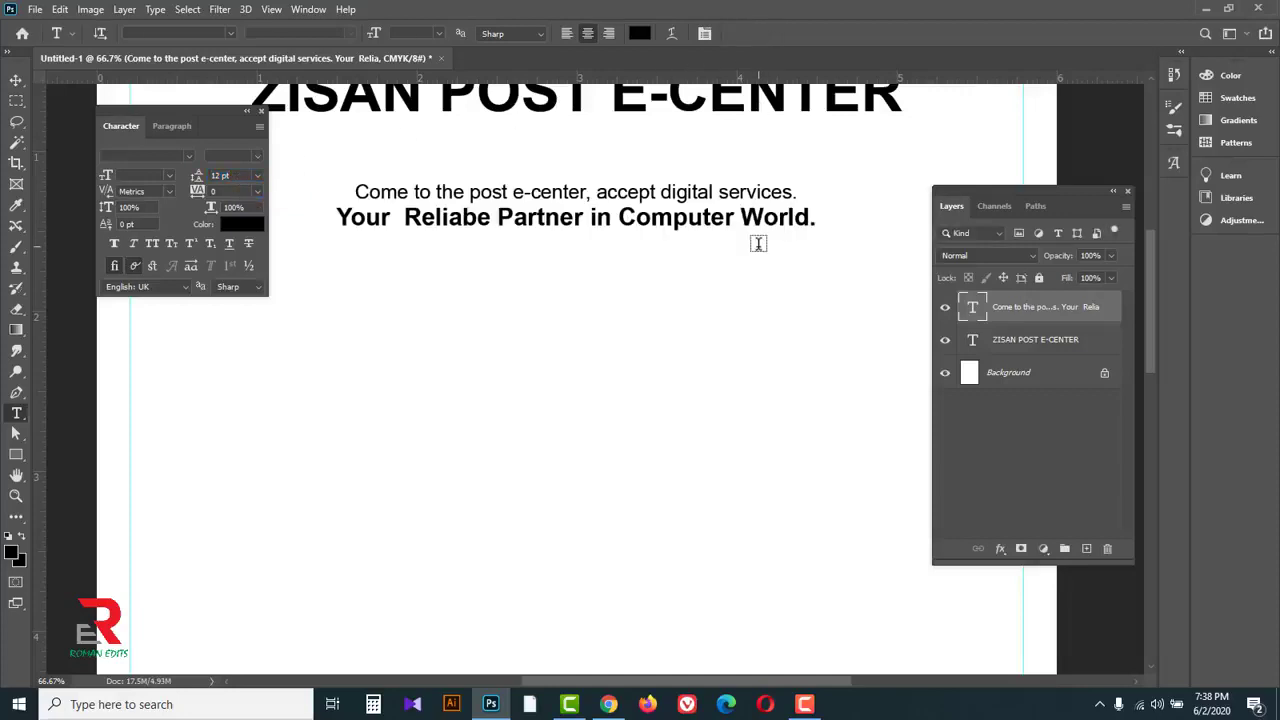
alt+click(590, 274)
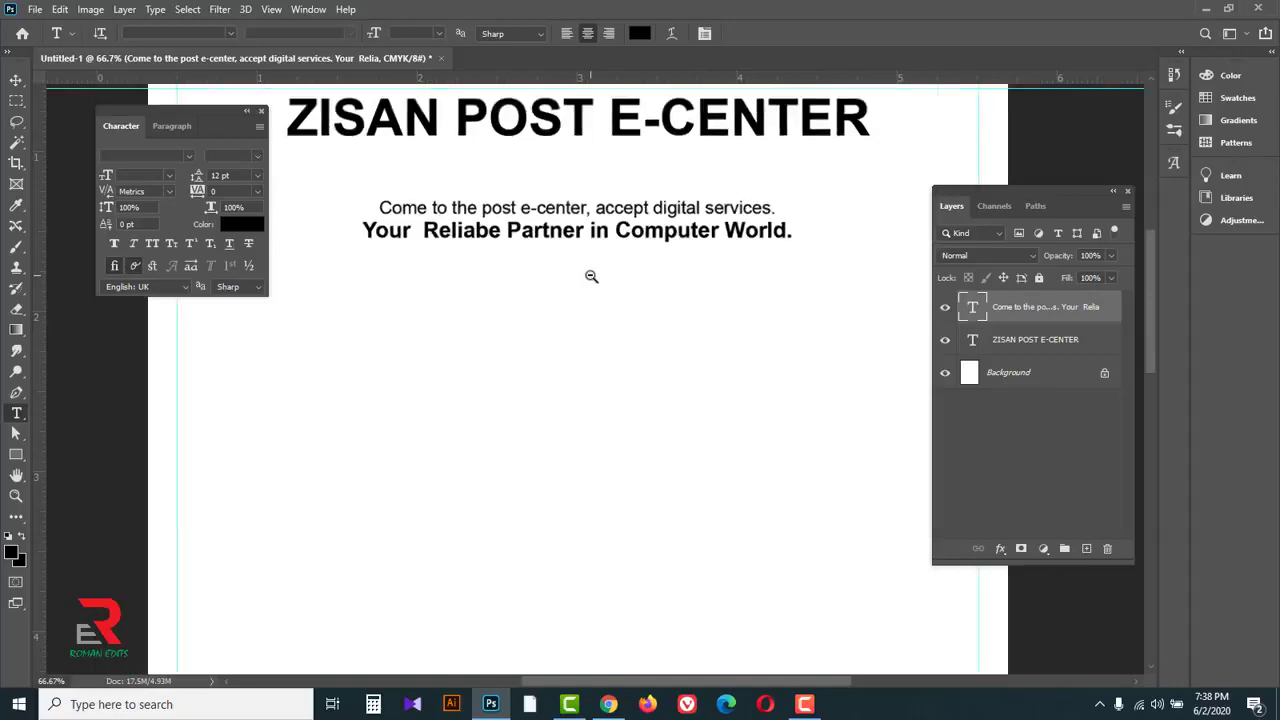
alt+click(591, 276)
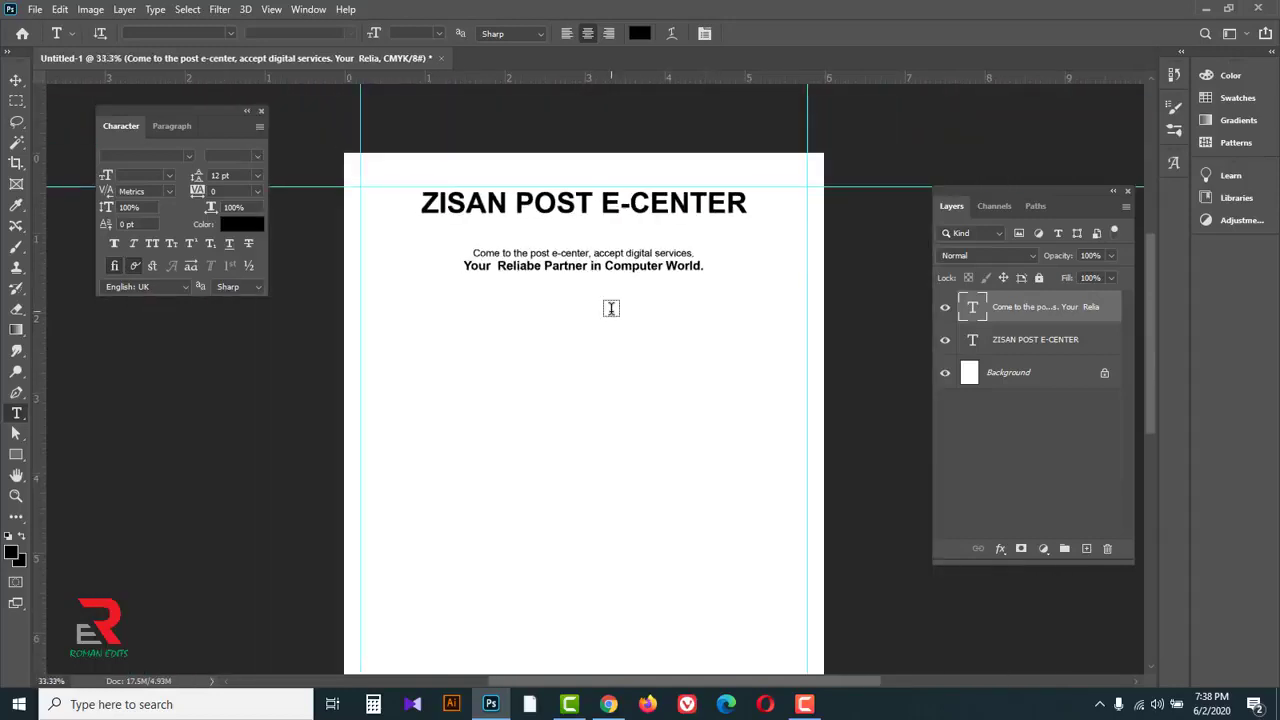
Fill a rectangle over the first tagline line with bright red on a new layer.
click(16, 101)
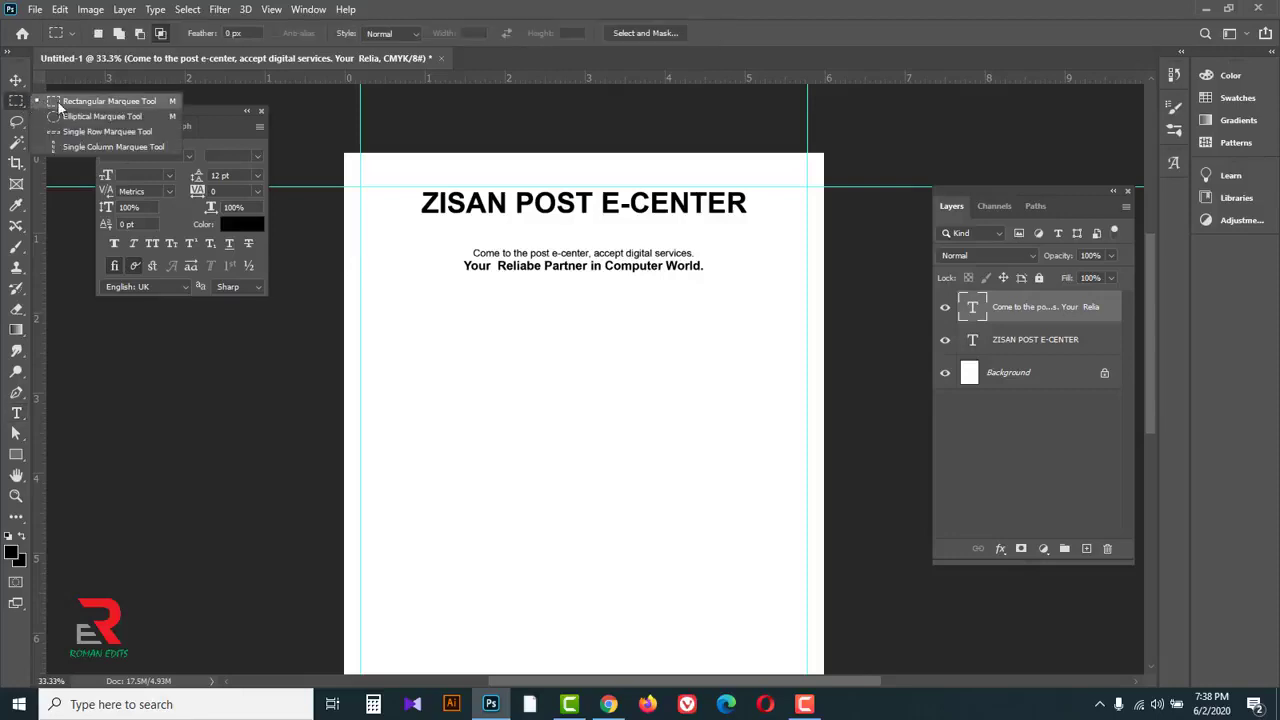
click(121, 103)
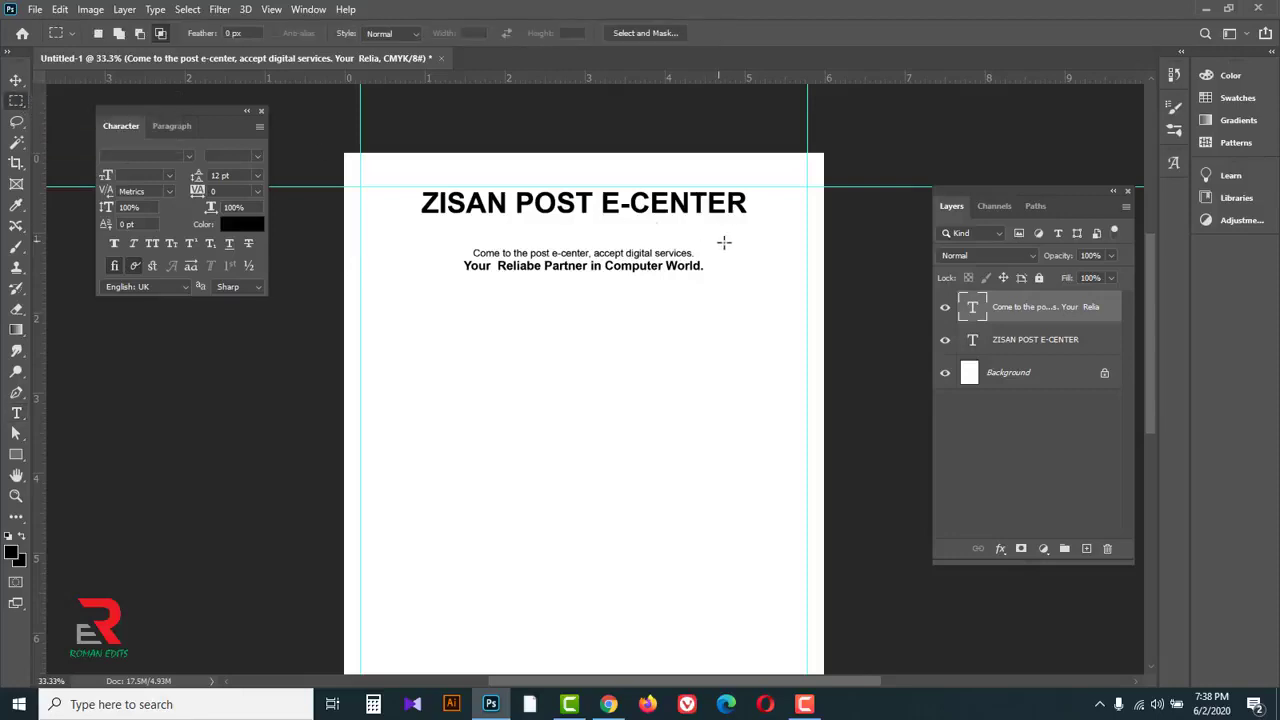
mouse_move(726, 223)
mouse_down()
mouse_move(478, 250)
mouse_move(530, 253)
mouse_up()
click(1086, 548)
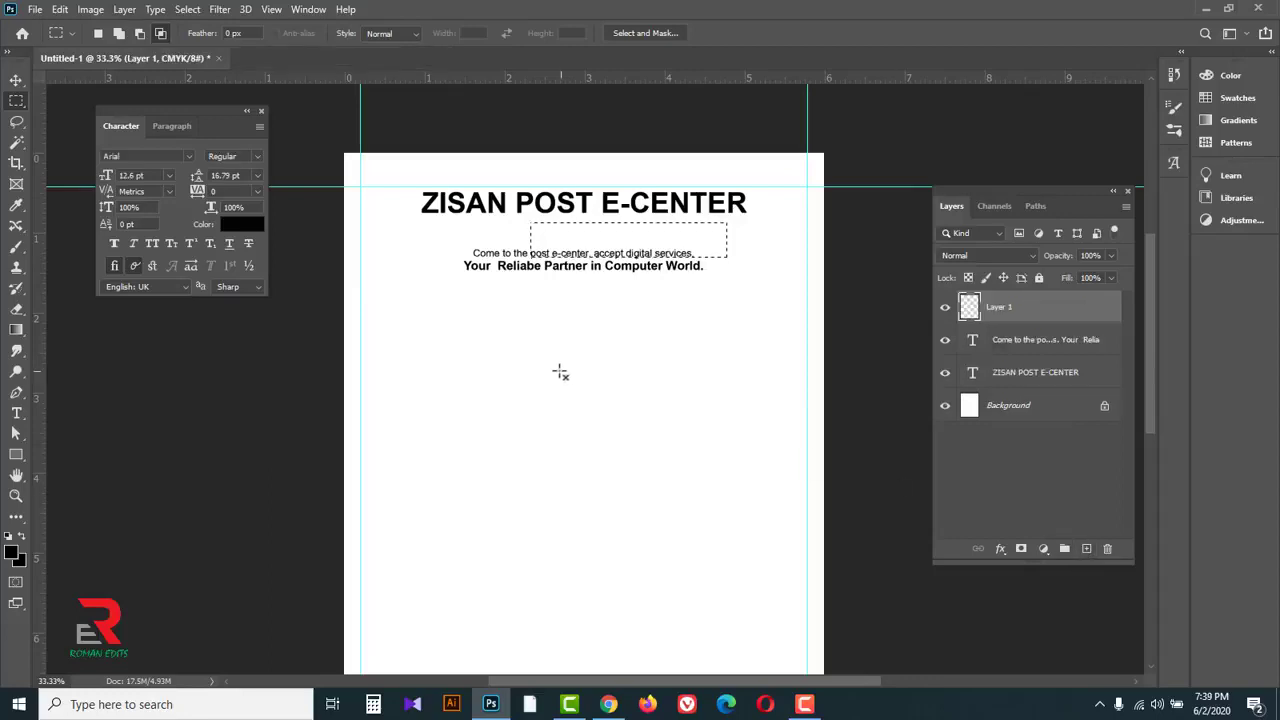
click(13, 552)
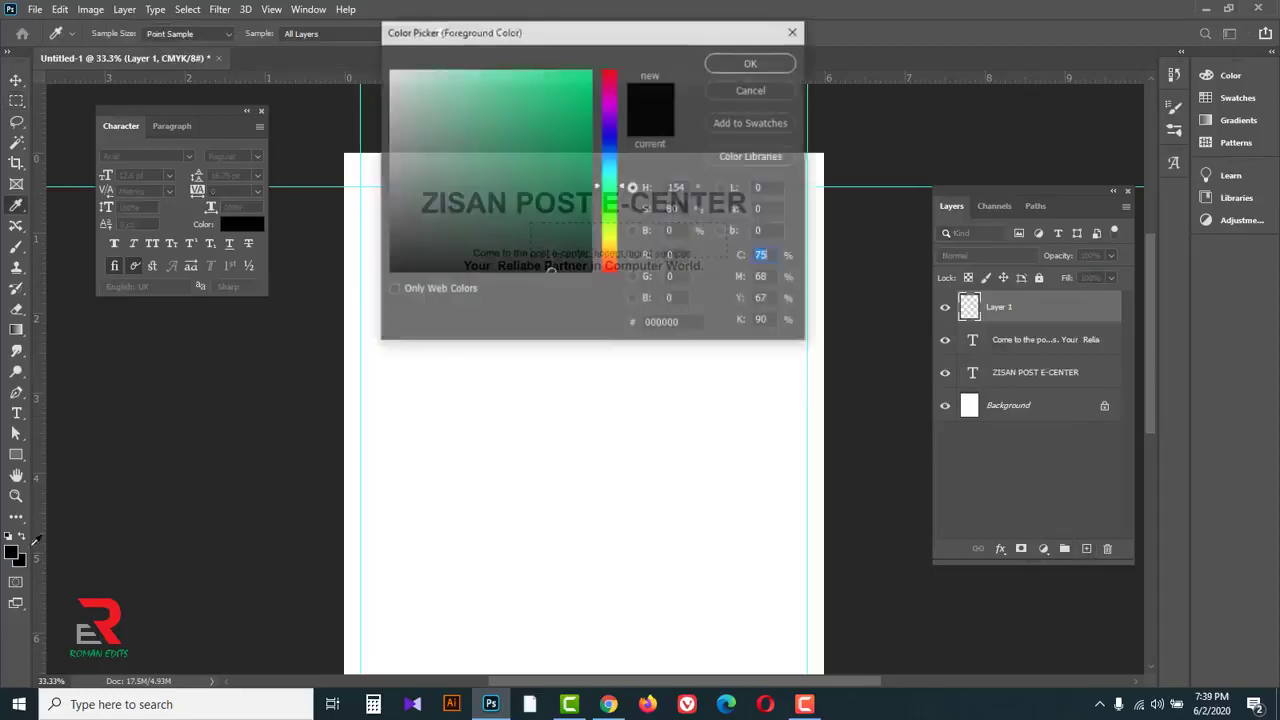
drag(611, 266, 614, 277)
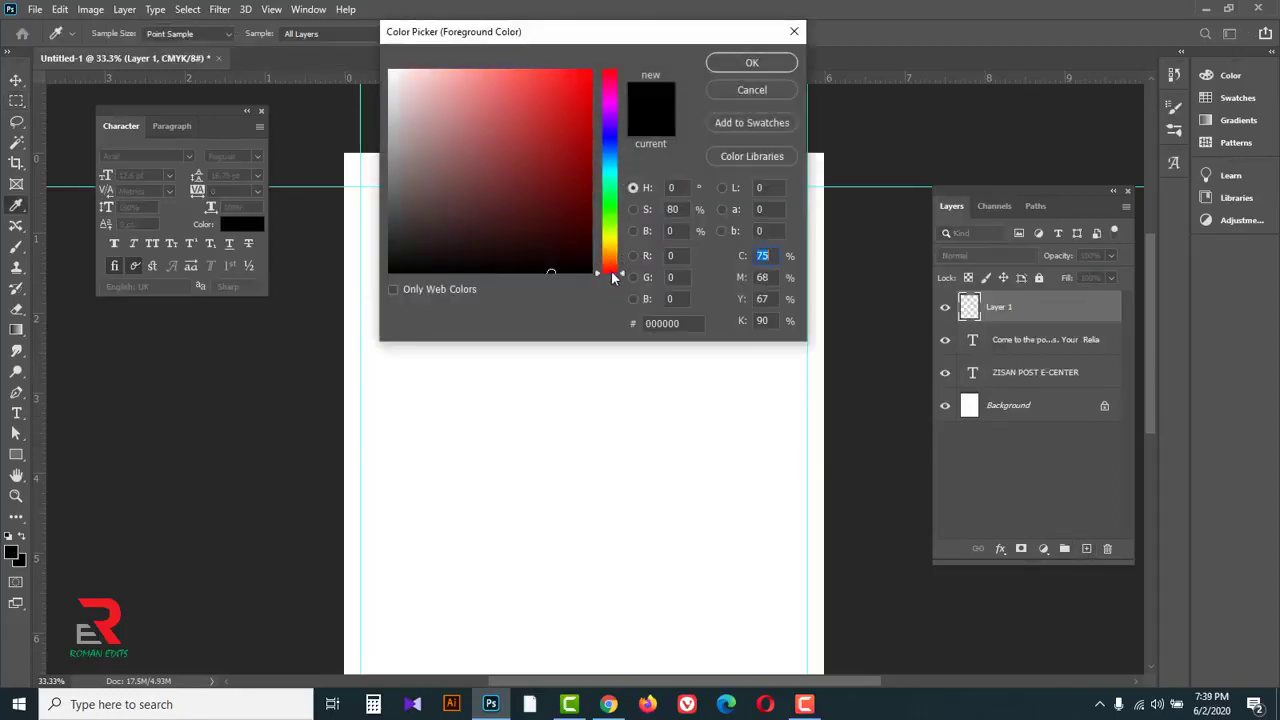
click(581, 84)
click(752, 62)
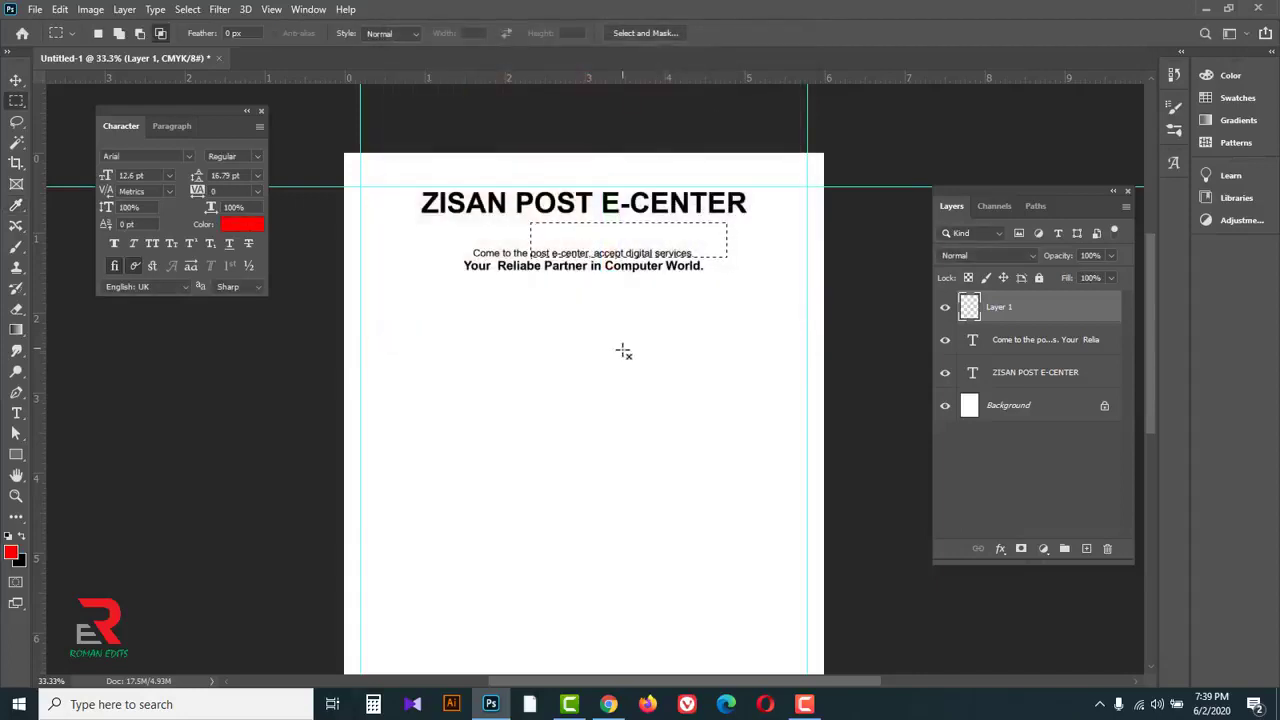
key(alt+BackSpace)
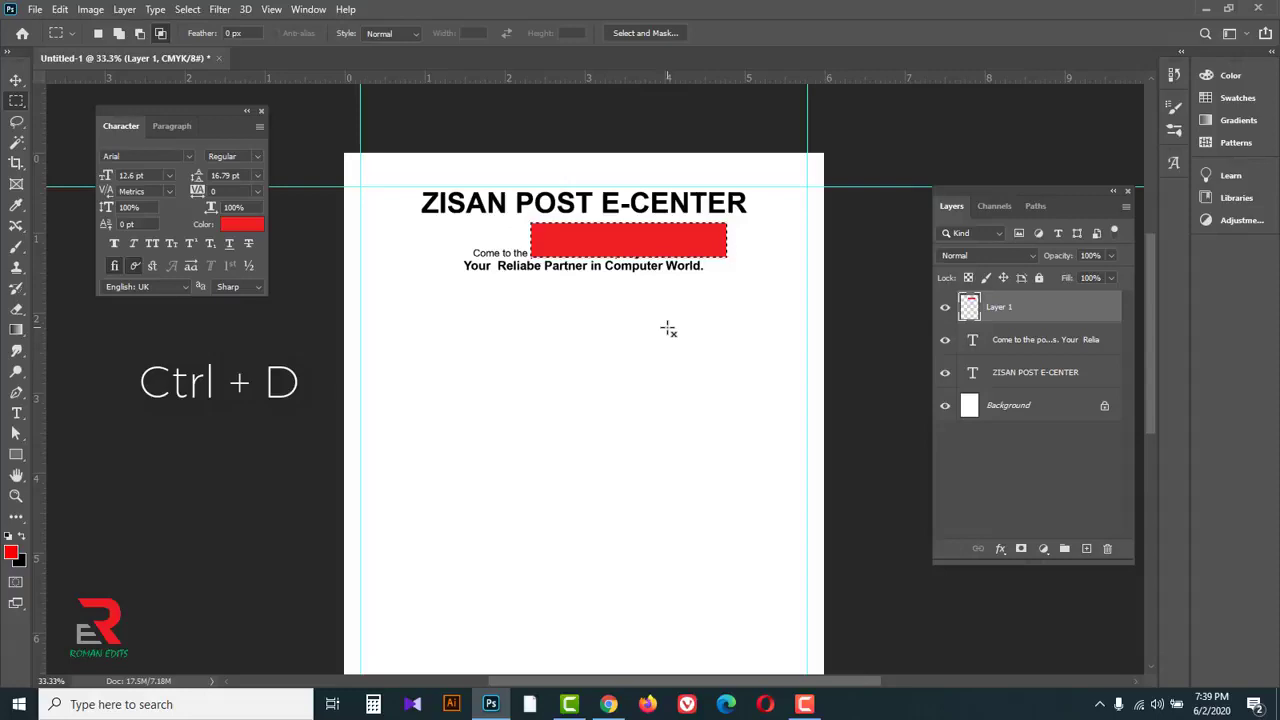
key(ctrl+d)
Move the two-line tagline text layer above the red rectangle layer.
scroll(610, 205, up, 1)
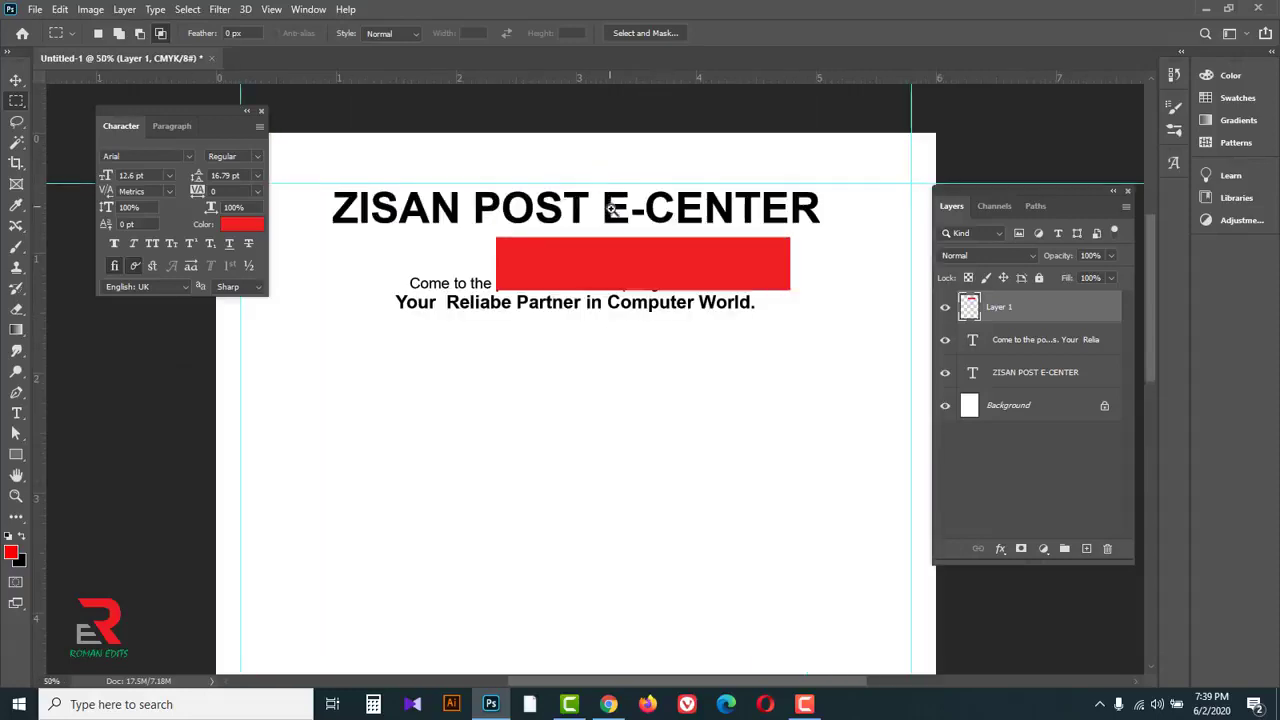
scroll(617, 234, up, 1)
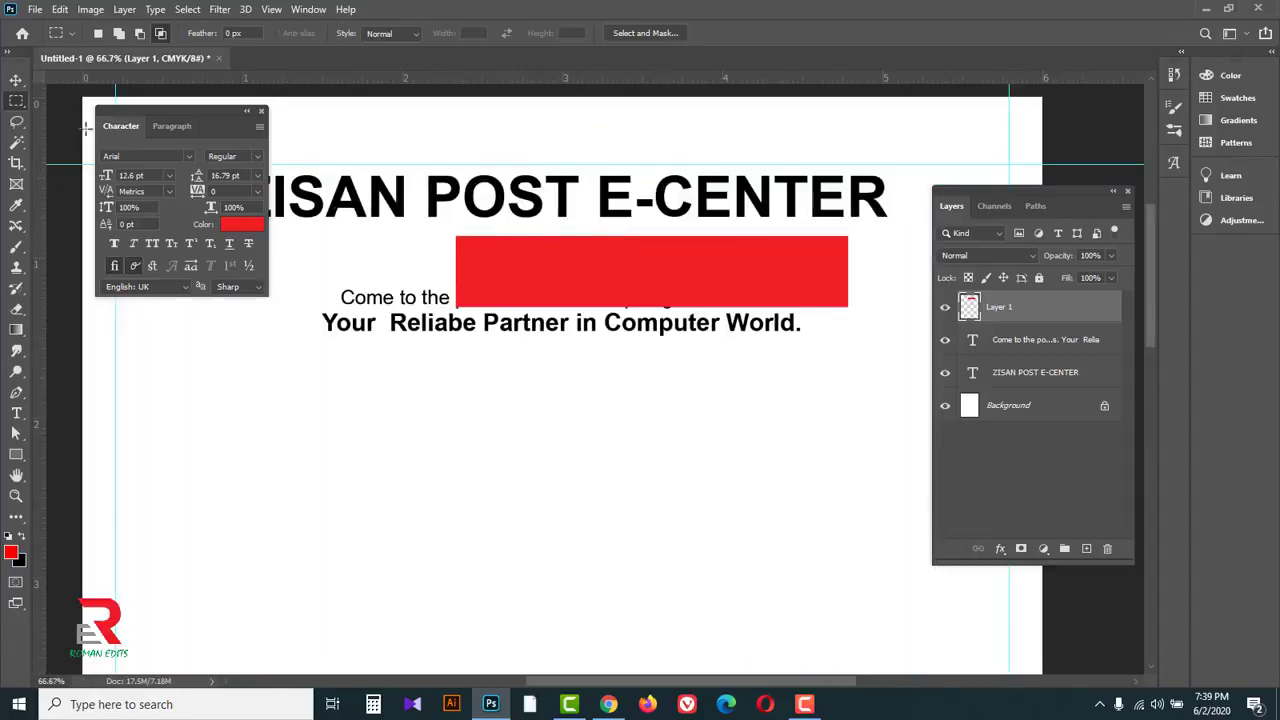
click(16, 80)
click(67, 82)
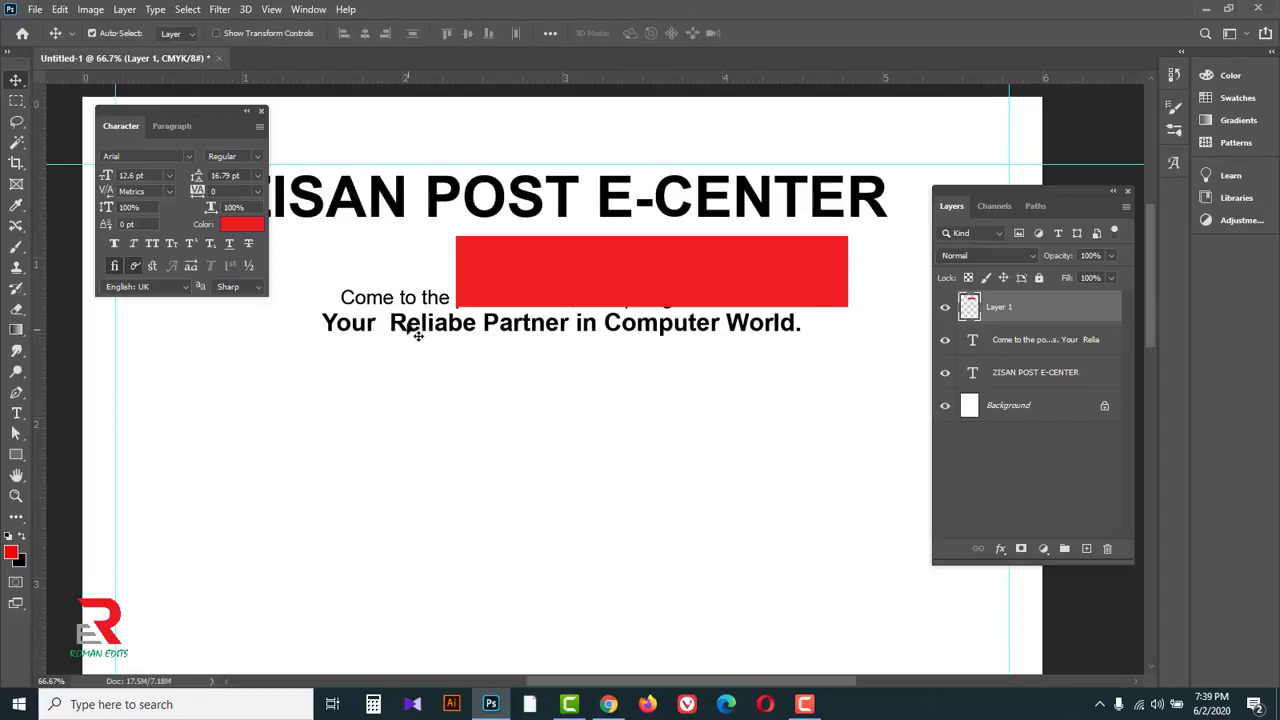
click(410, 333)
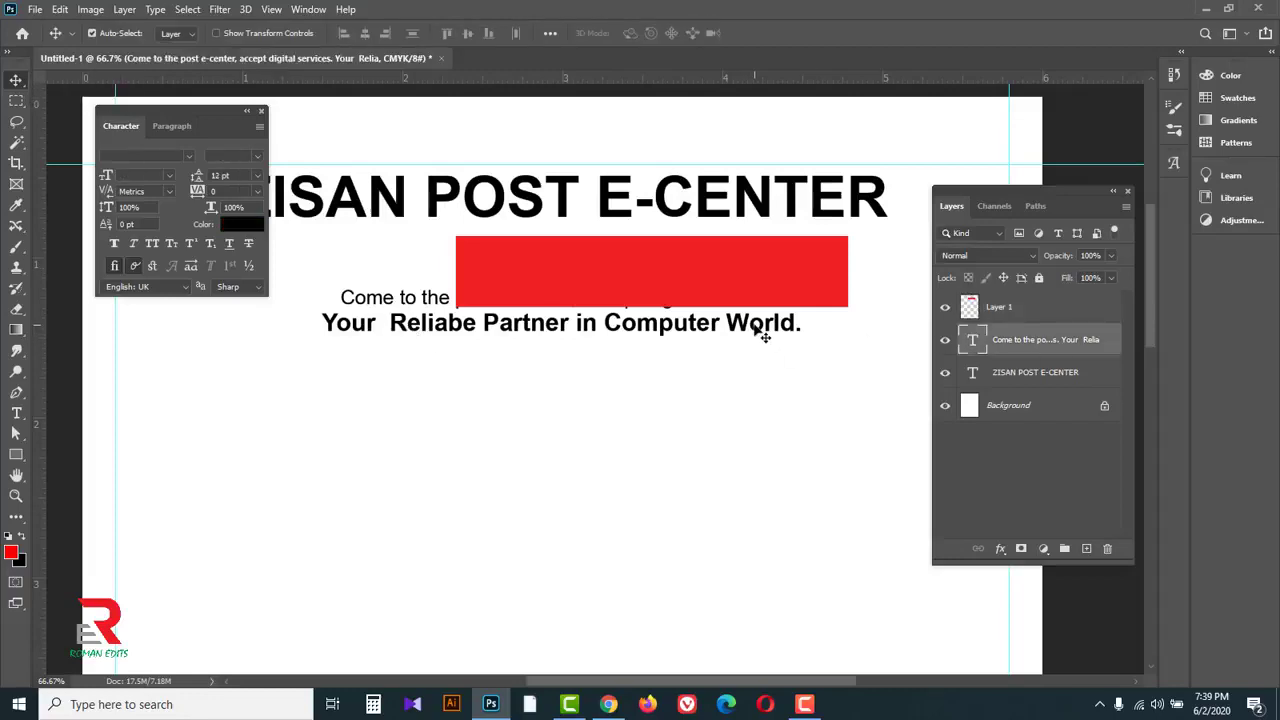
drag(1095, 340, 1094, 306)
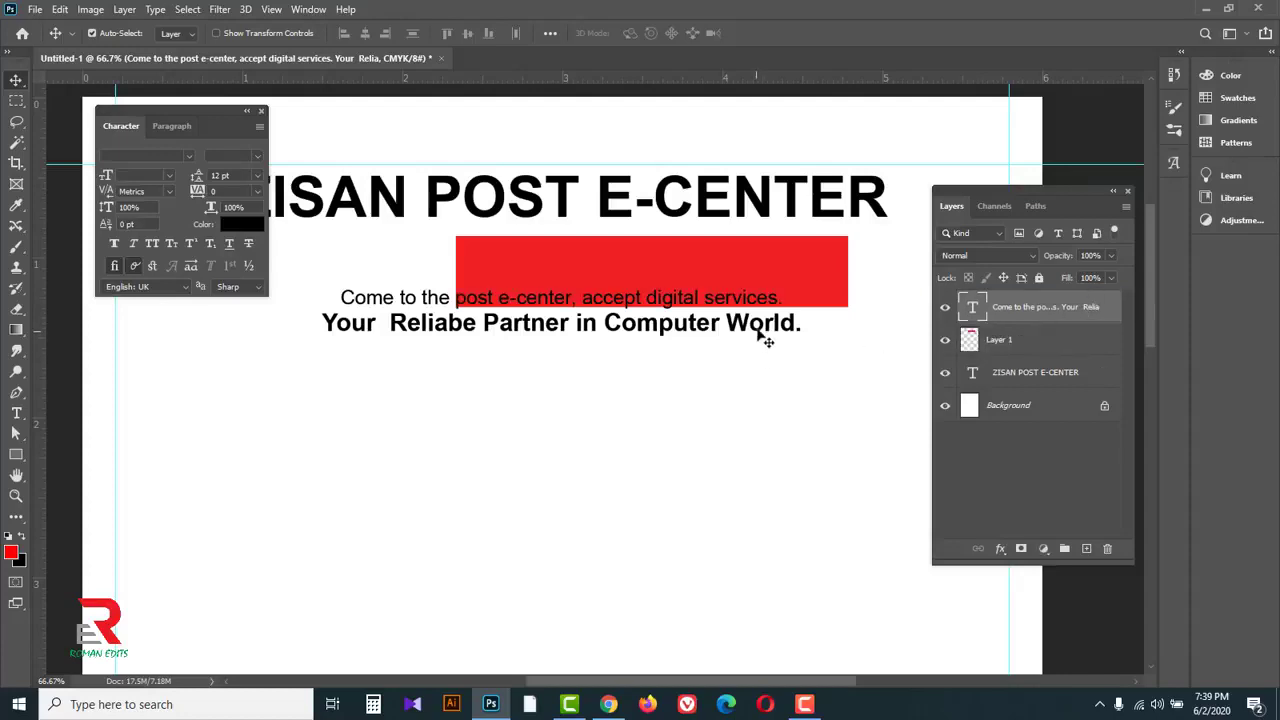
Position the tagline over the red box, nudging it slightly up and right.
drag(775, 333, 808, 287)
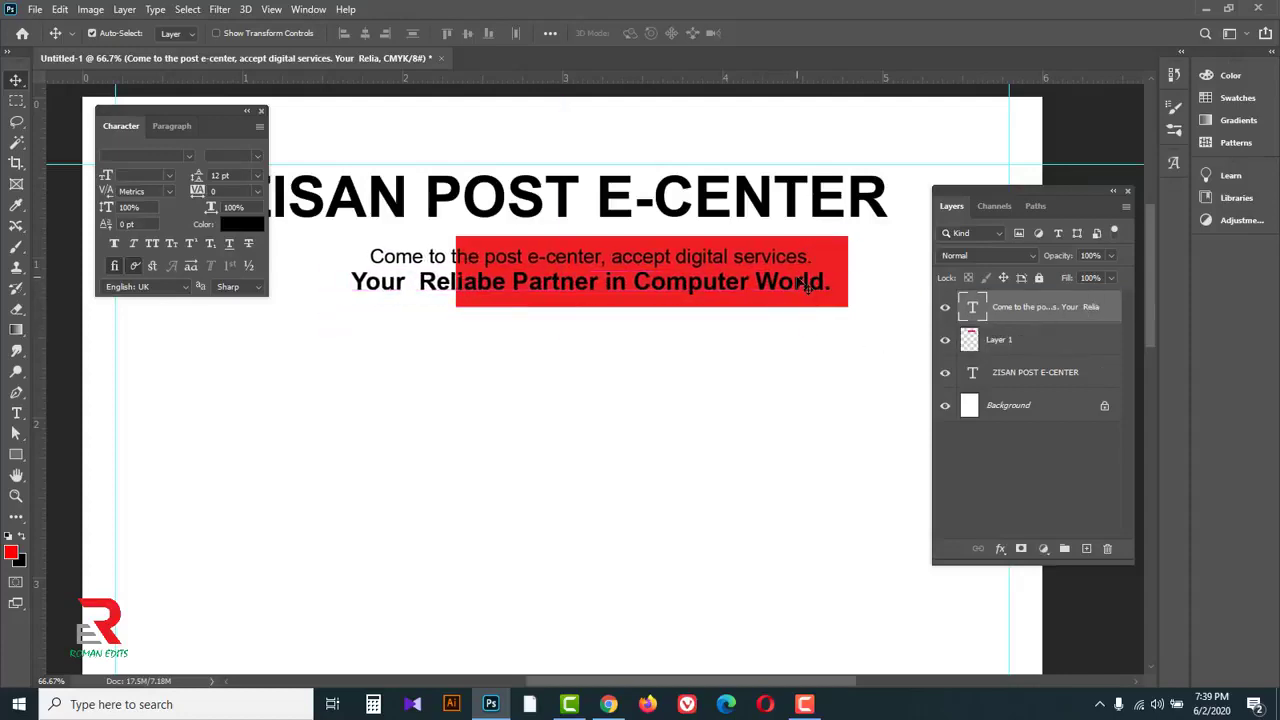
key(Up)
key(Up)
key(Up)
key(Up)
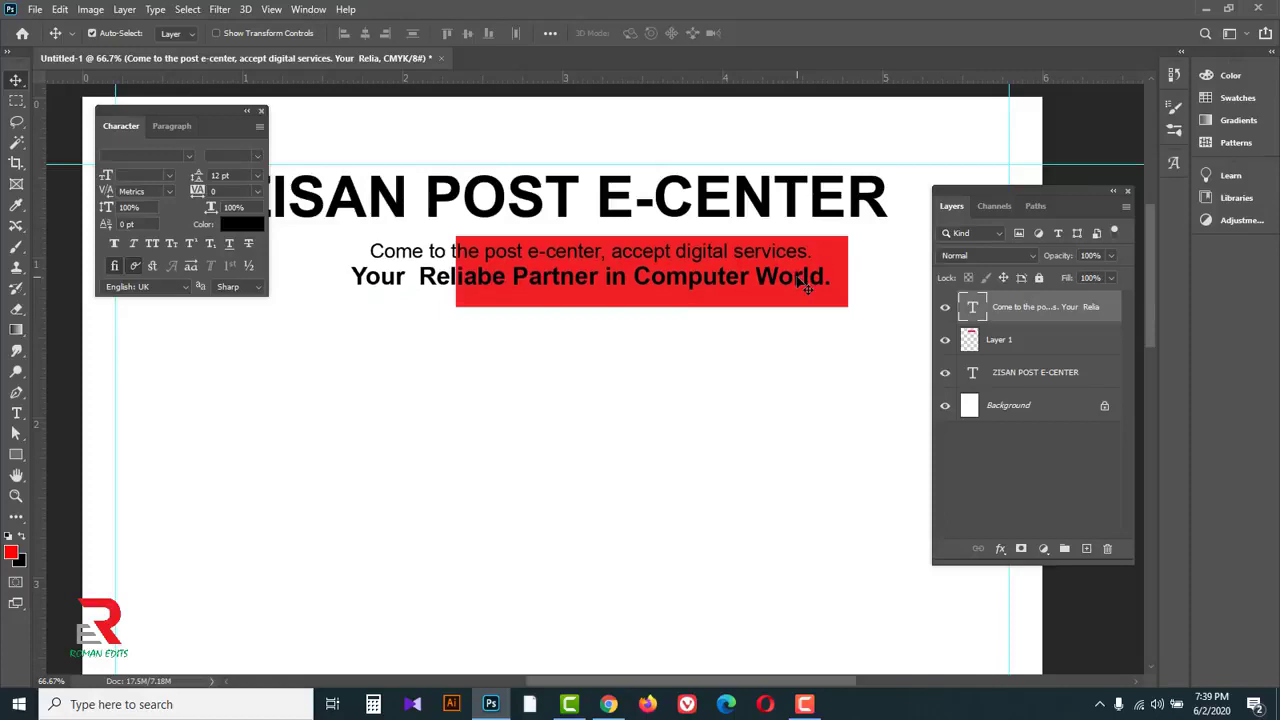
key(Up)
key(Right)
key(Up)
key(Up)
key(Up)
key(Right)
key(Right)
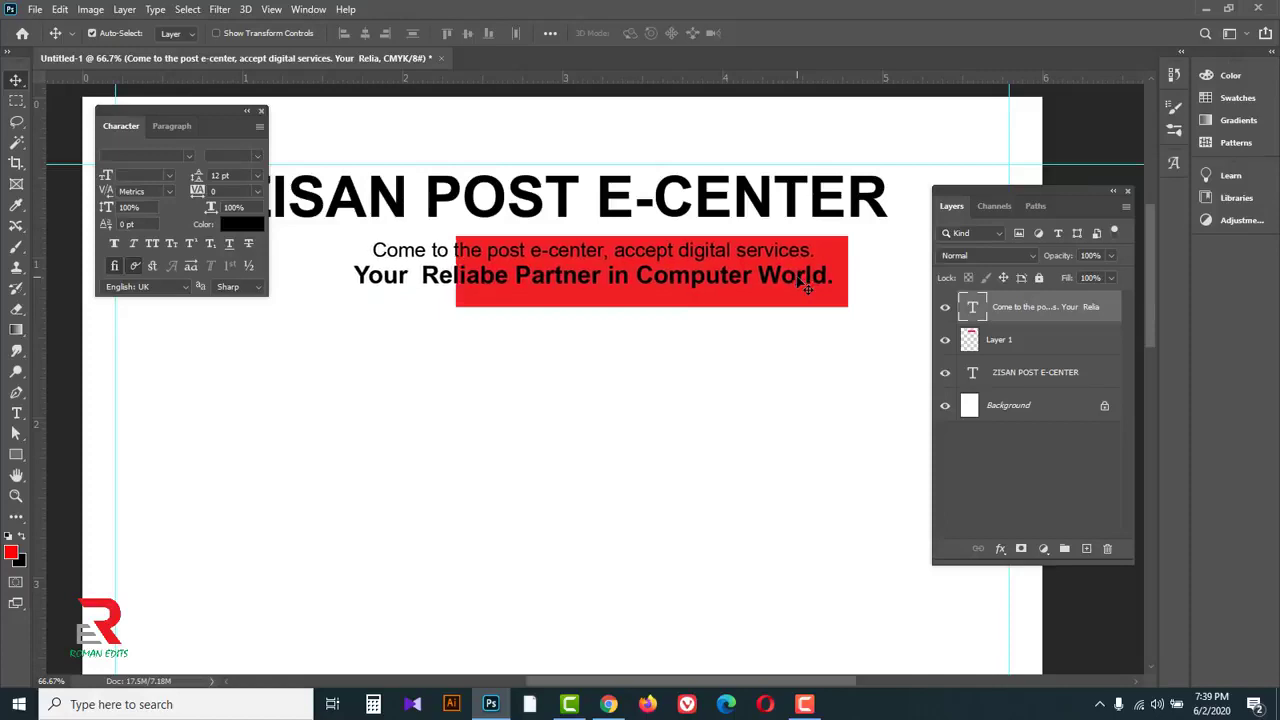
key(ctrl+t)
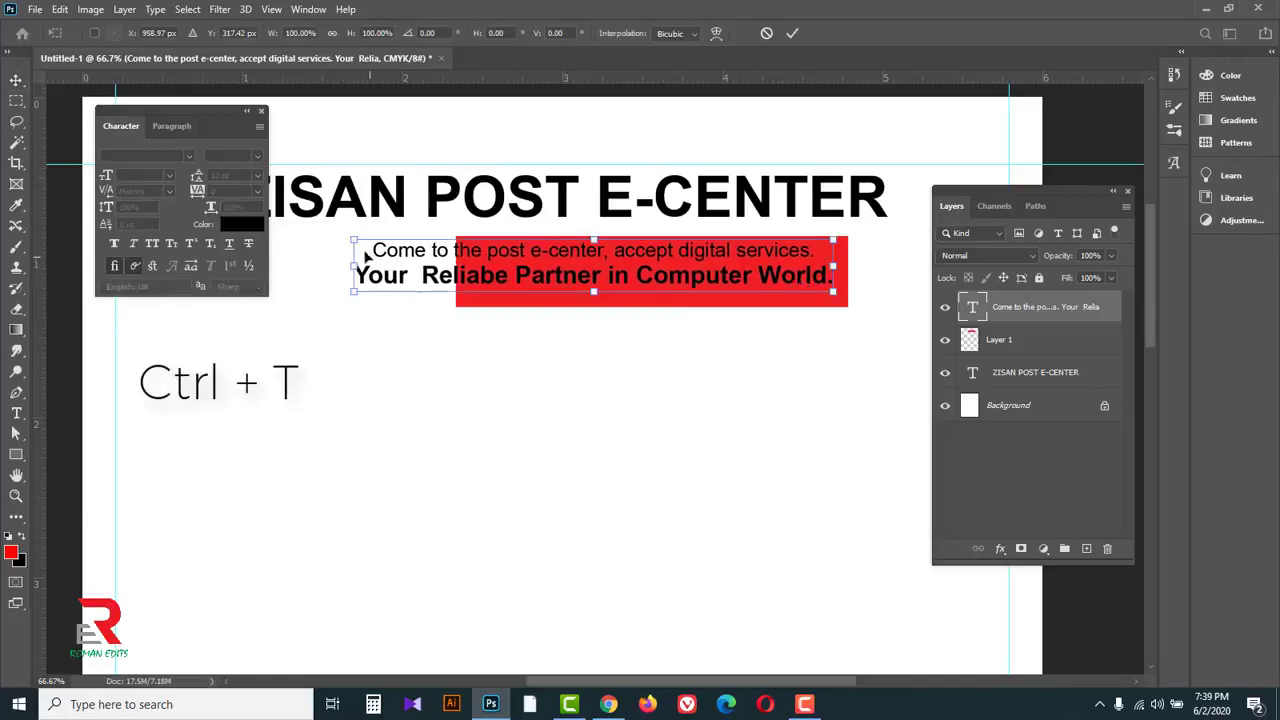
Scale the tagline to about 76% so it fits inside the red box.
drag(354, 241, 468, 256)
drag(708, 287, 722, 277)
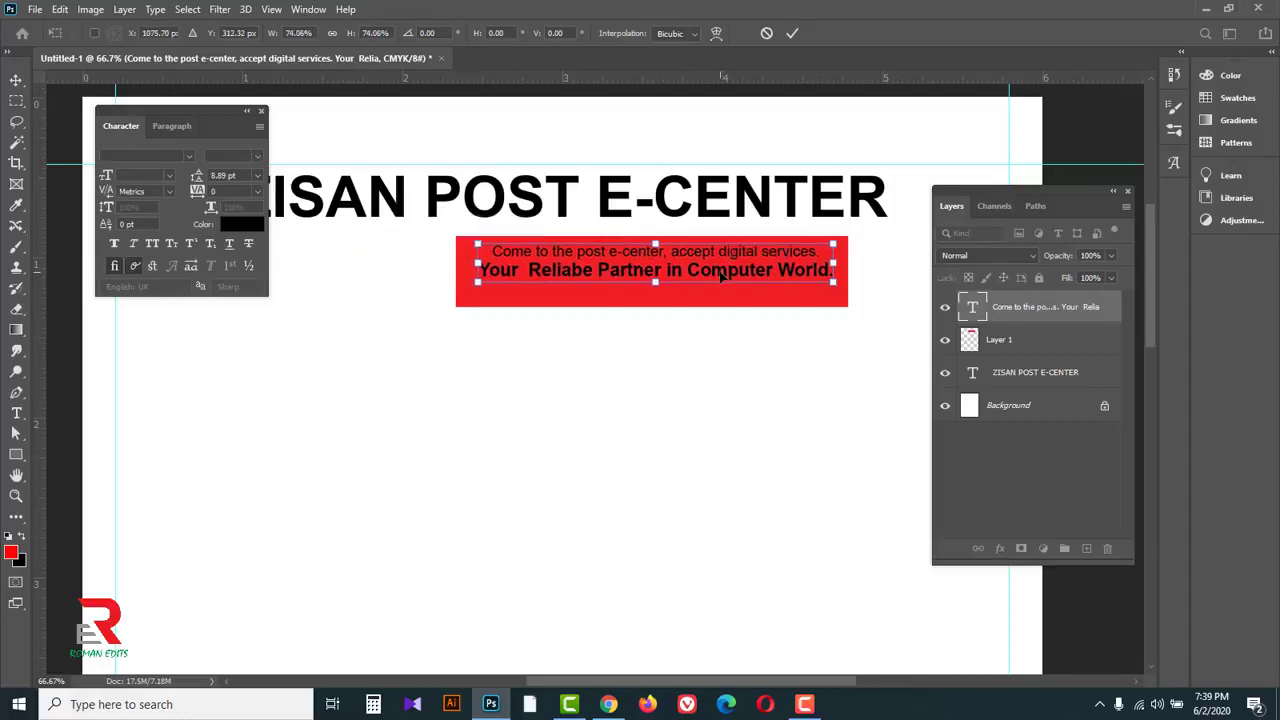
click(792, 34)
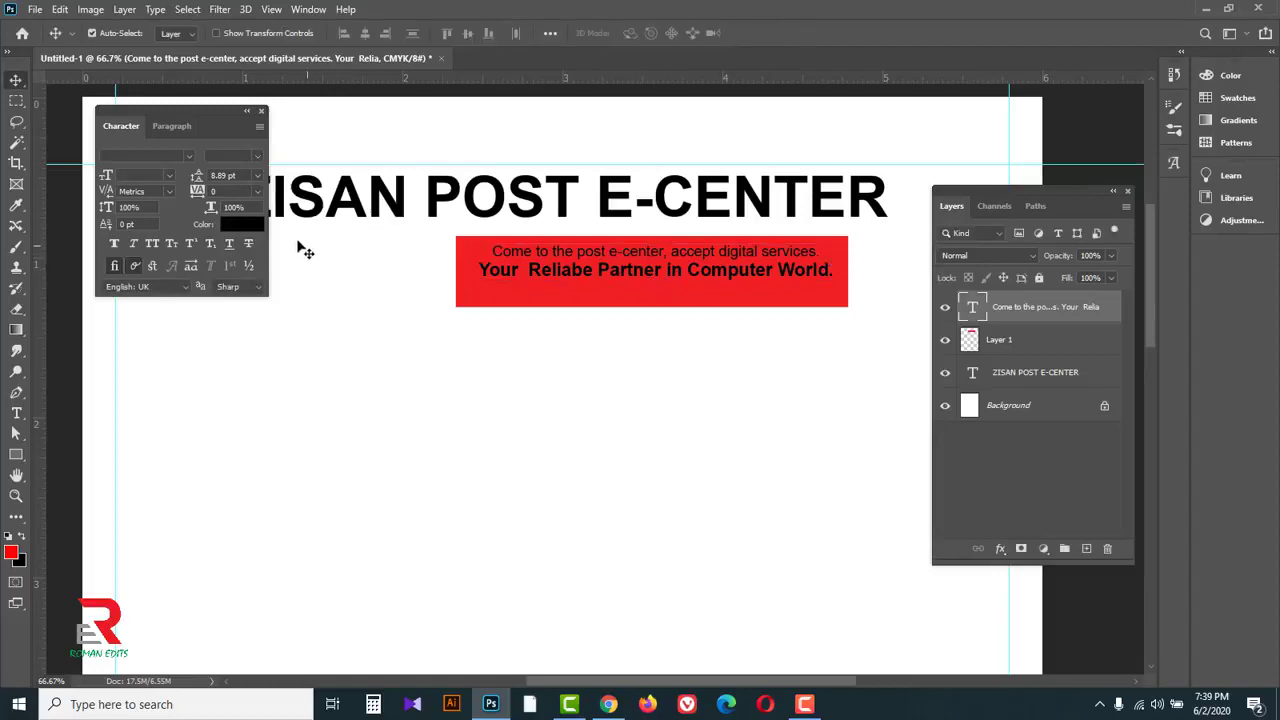
Make the tagline text white.
click(249, 224)
click(391, 72)
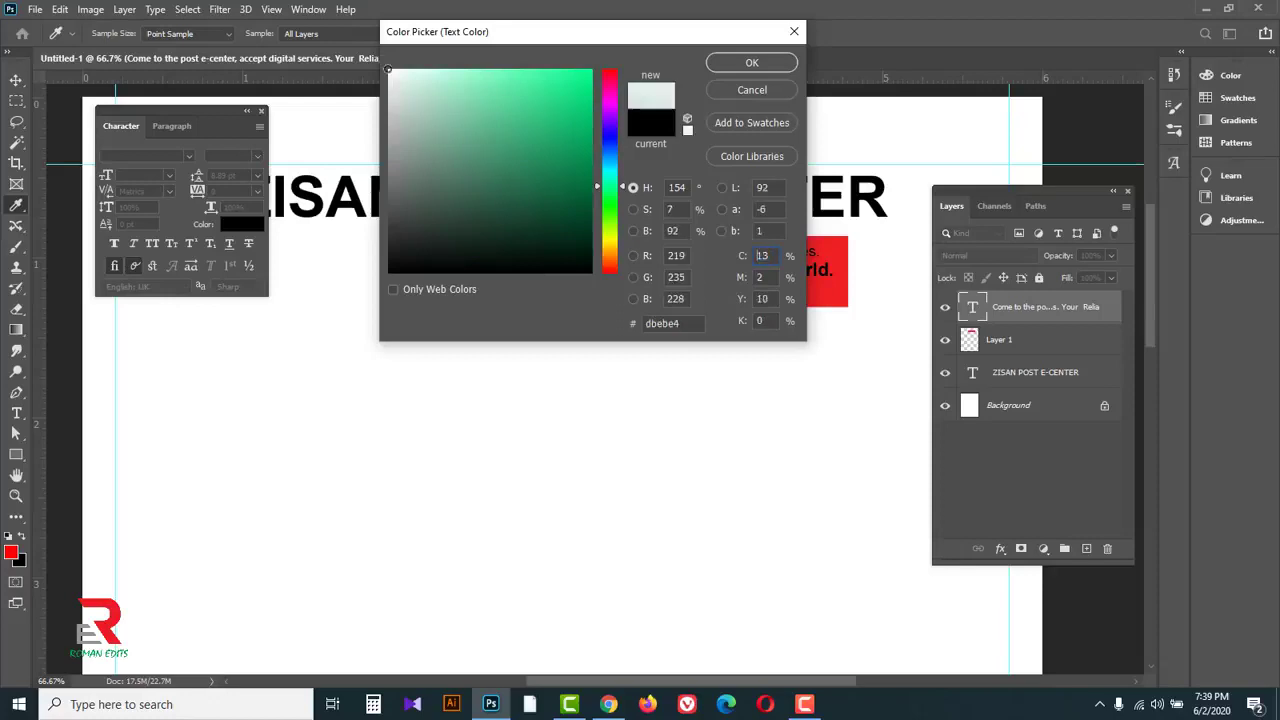
click(726, 62)
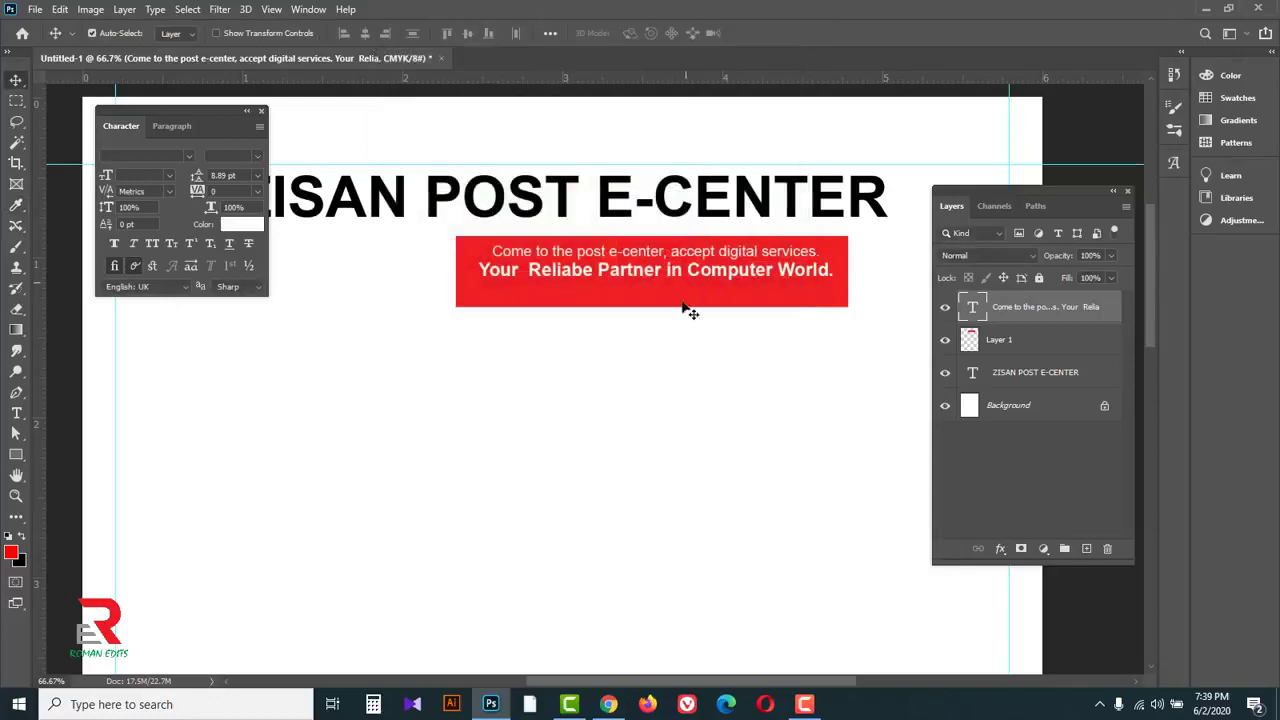
drag(380, 376, 510, 382)
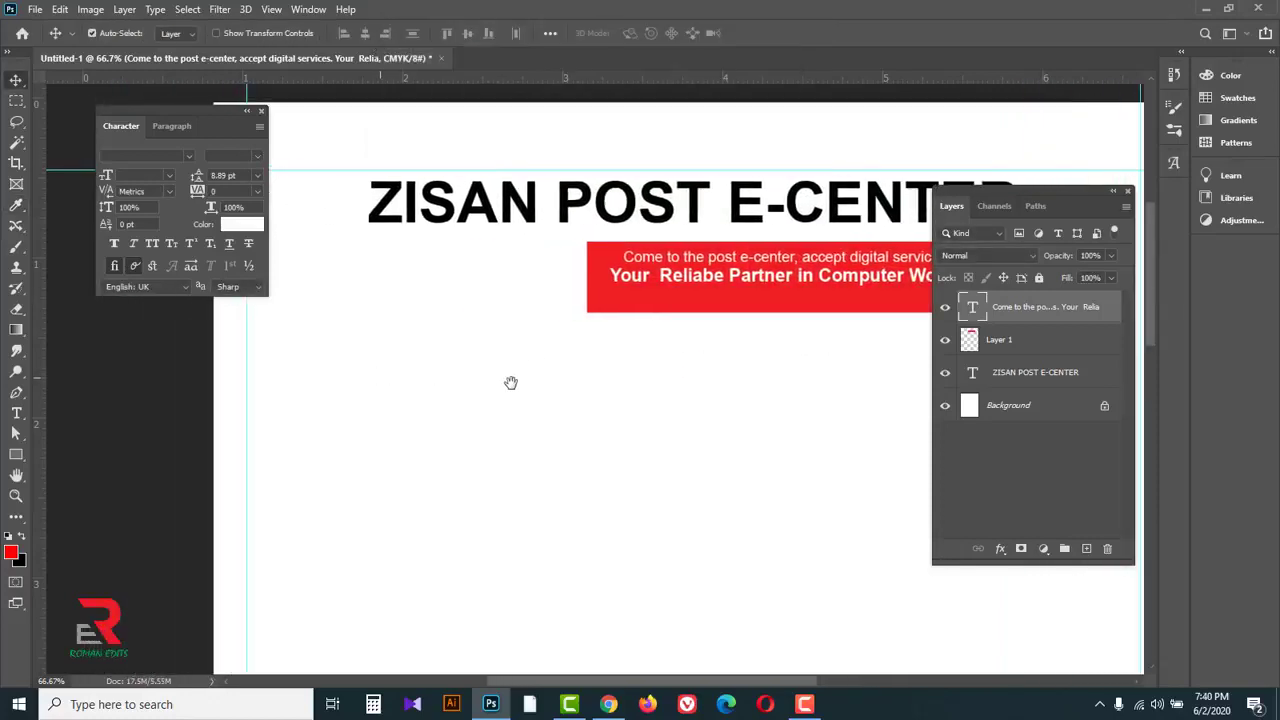
Fill a small rectangle just left of the red banner with red on a new layer.
click(16, 101)
click(92, 104)
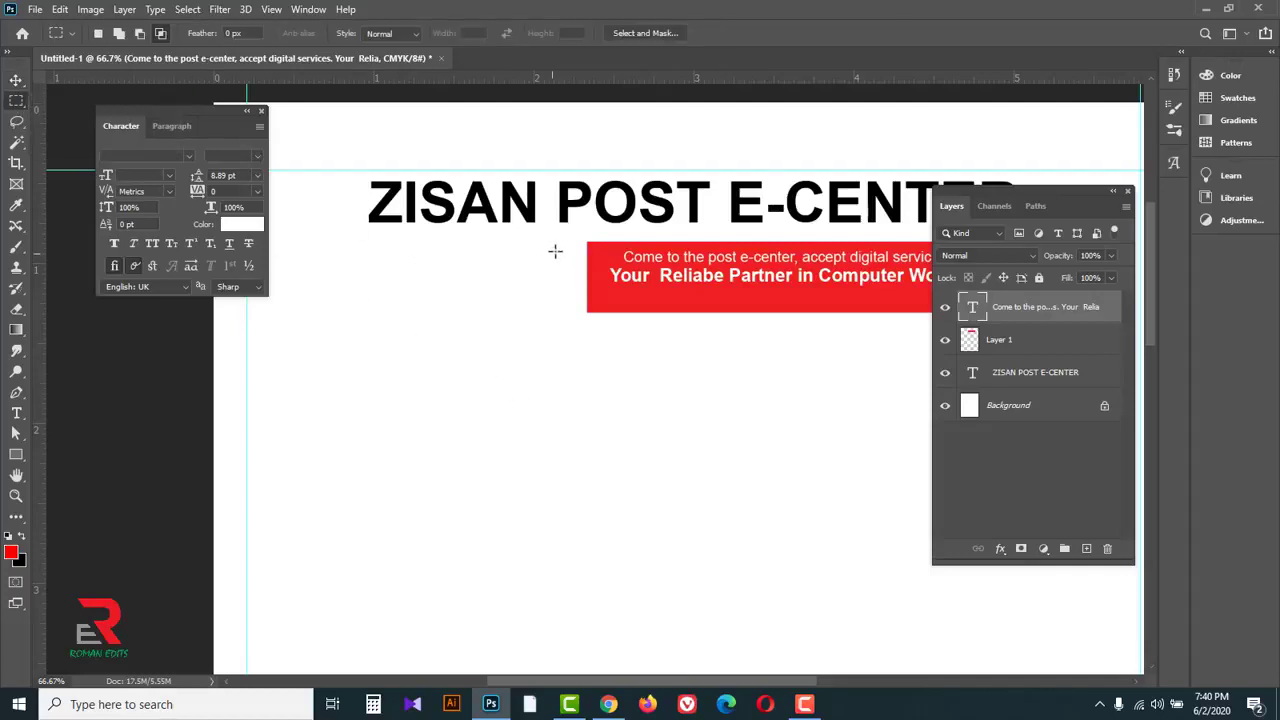
drag(578, 243, 540, 262)
click(1087, 548)
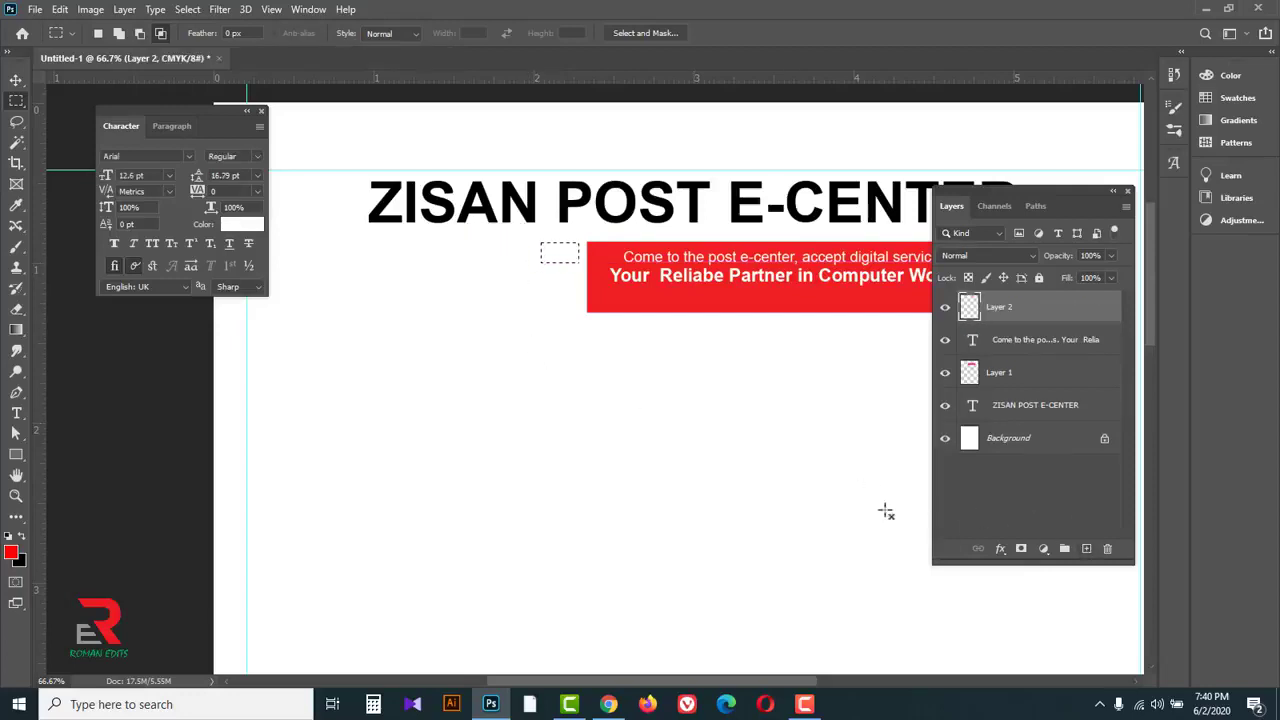
click(13, 553)
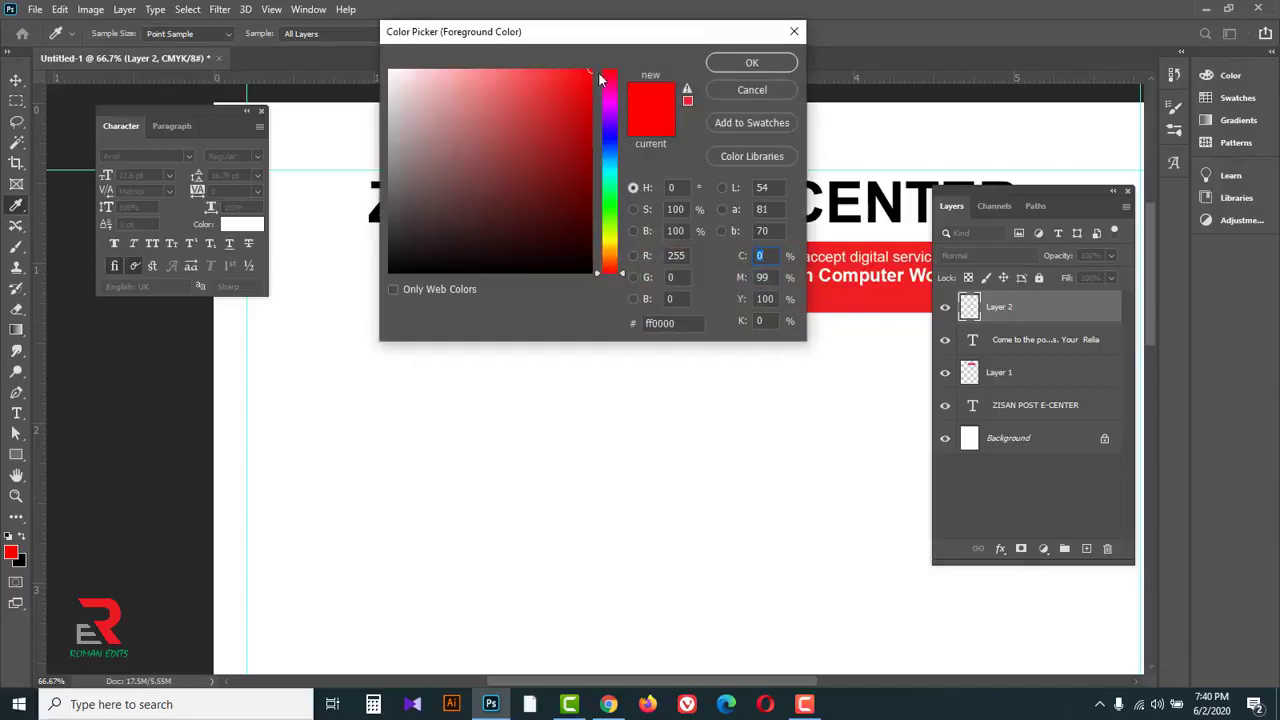
click(746, 64)
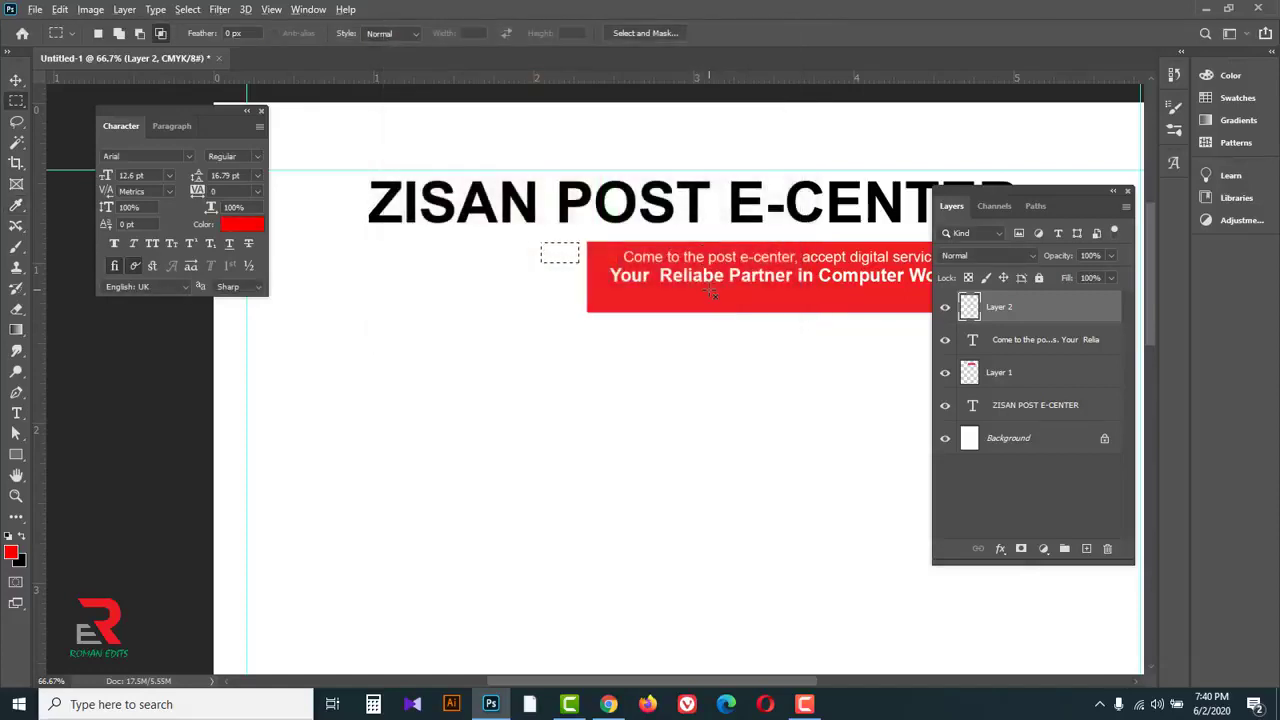
key(alt+BackSpace)
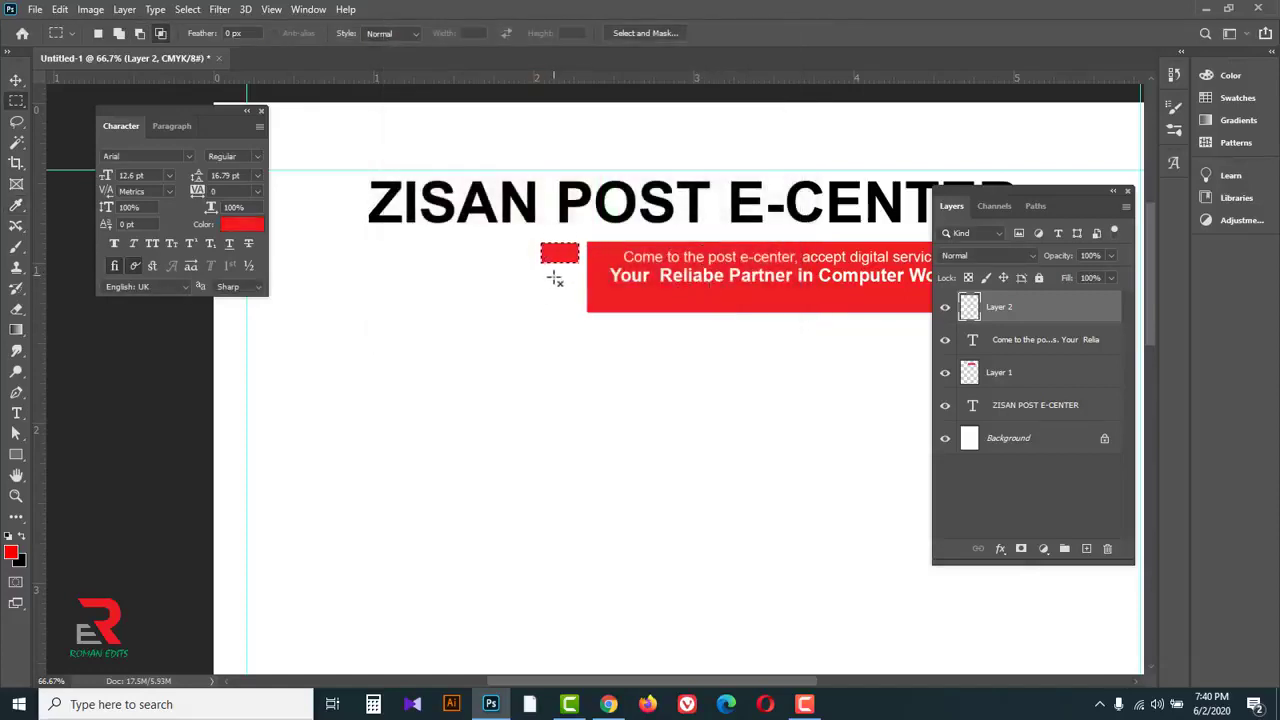
key(ctrl+d)
Copy the small red block leftward to build a row of blocks.
ctrl+click(503, 261)
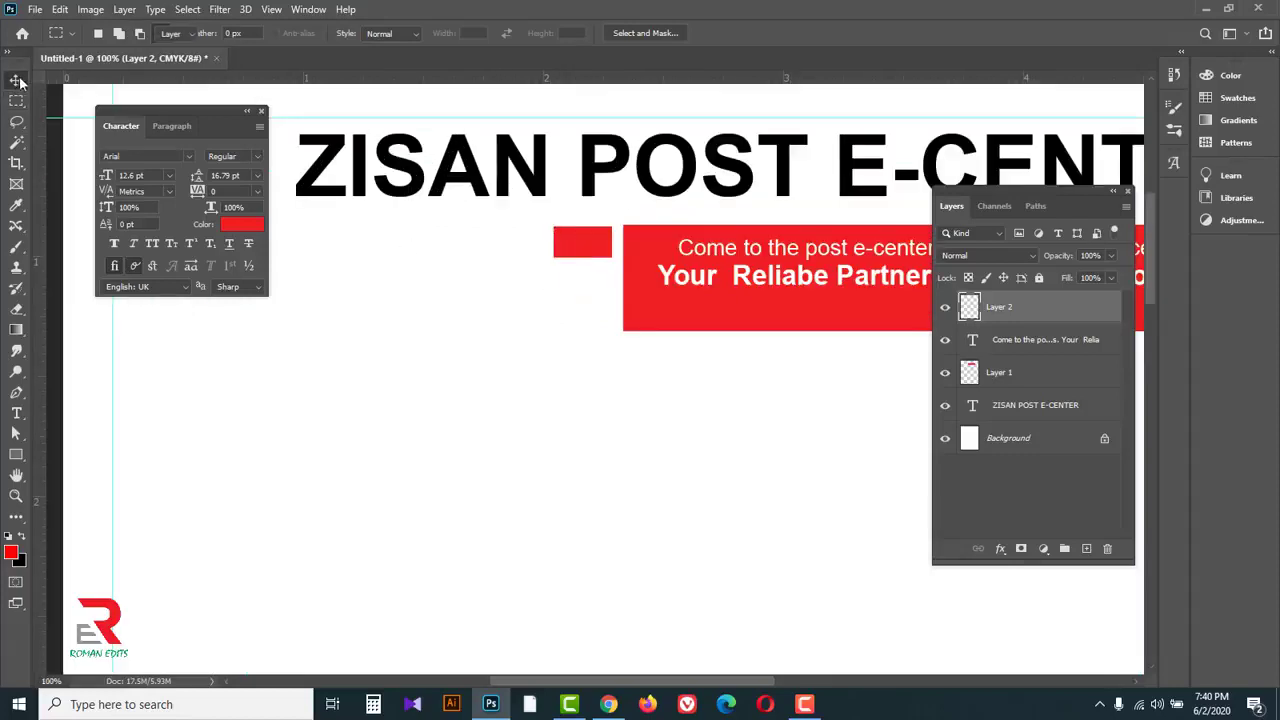
click(16, 80)
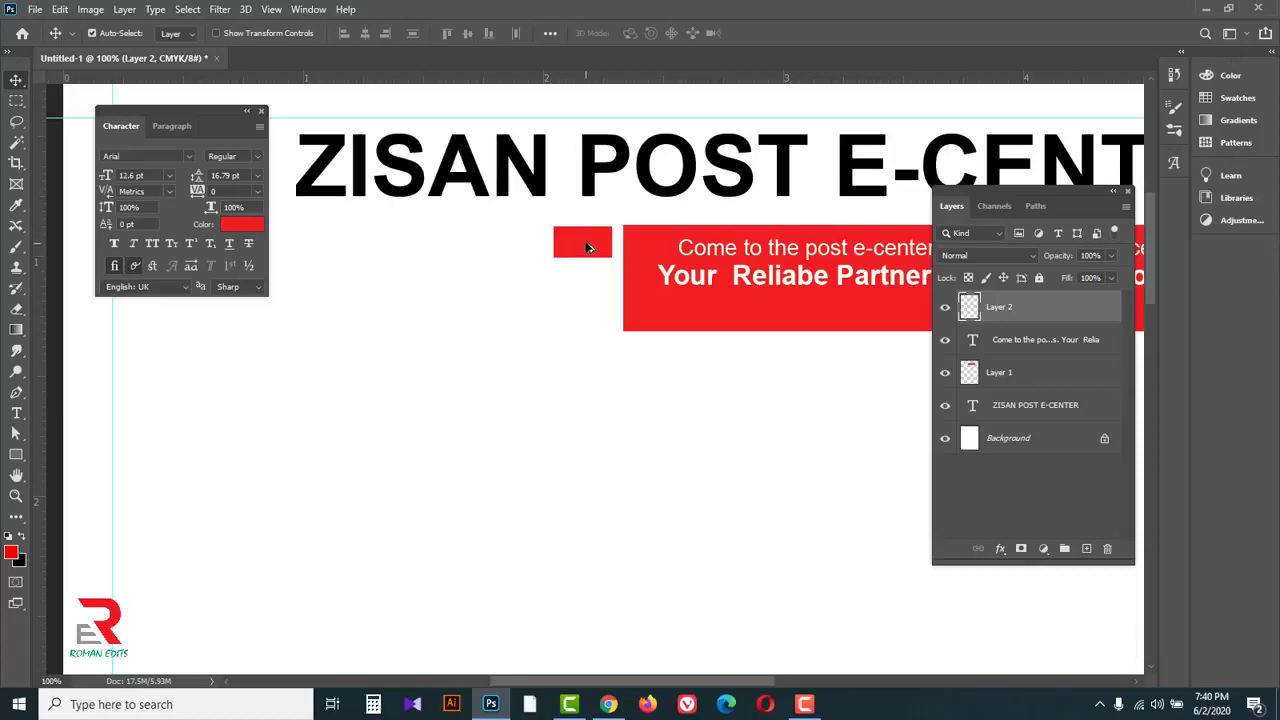
drag(587, 248, 305, 258)
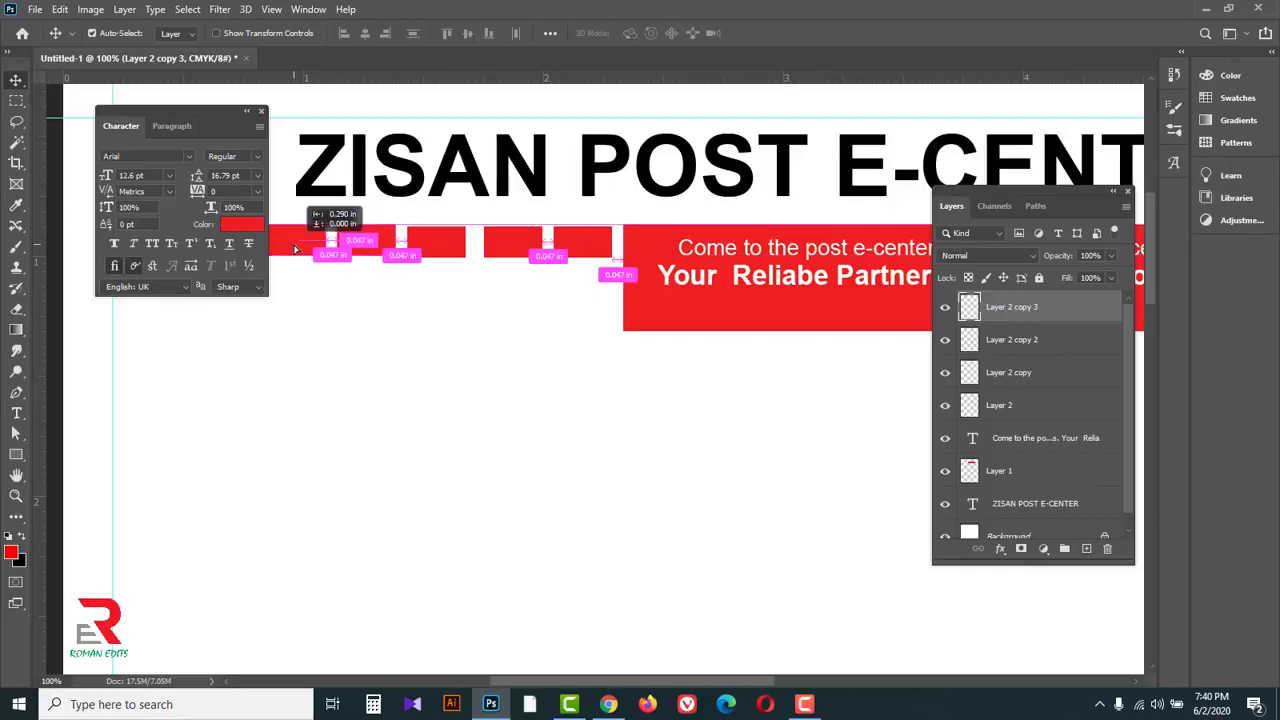
scroll(466, 306, left, 3)
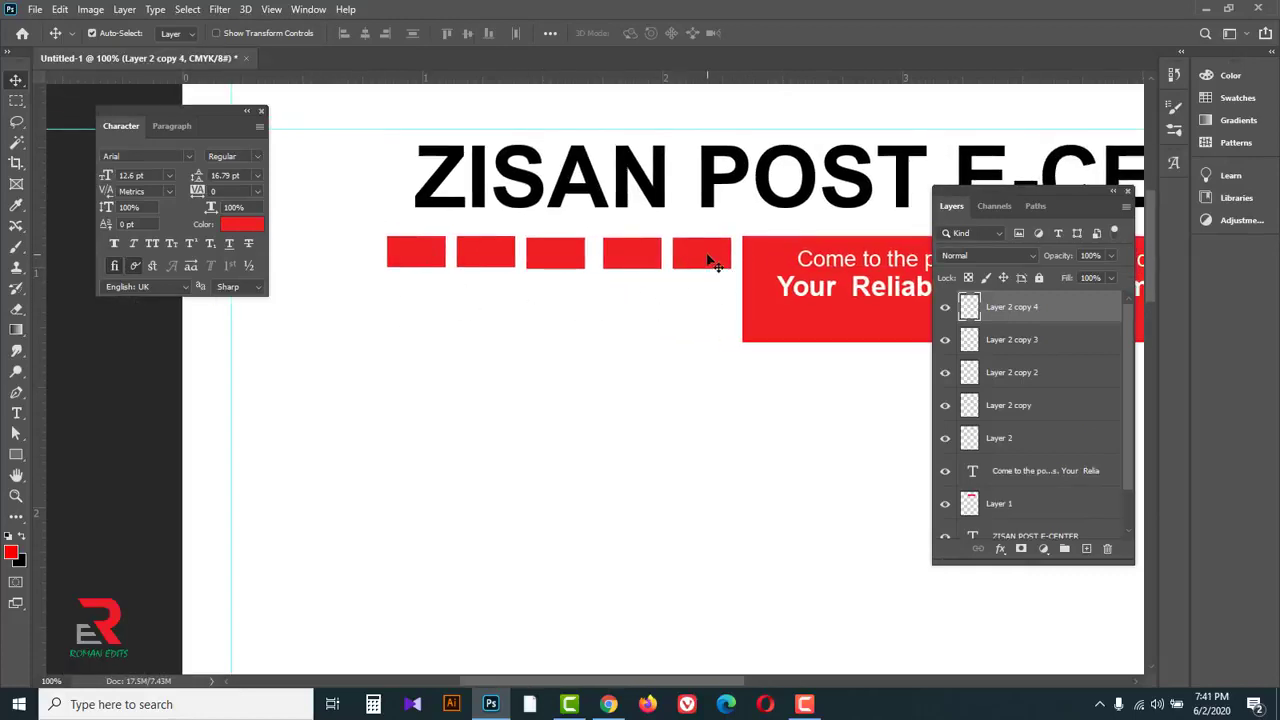
Select the five red blocks, align their top edges and distribute their horizontal centres.
shift+click(627, 256)
shift+click(538, 256)
shift+click(477, 256)
shift+click(432, 266)
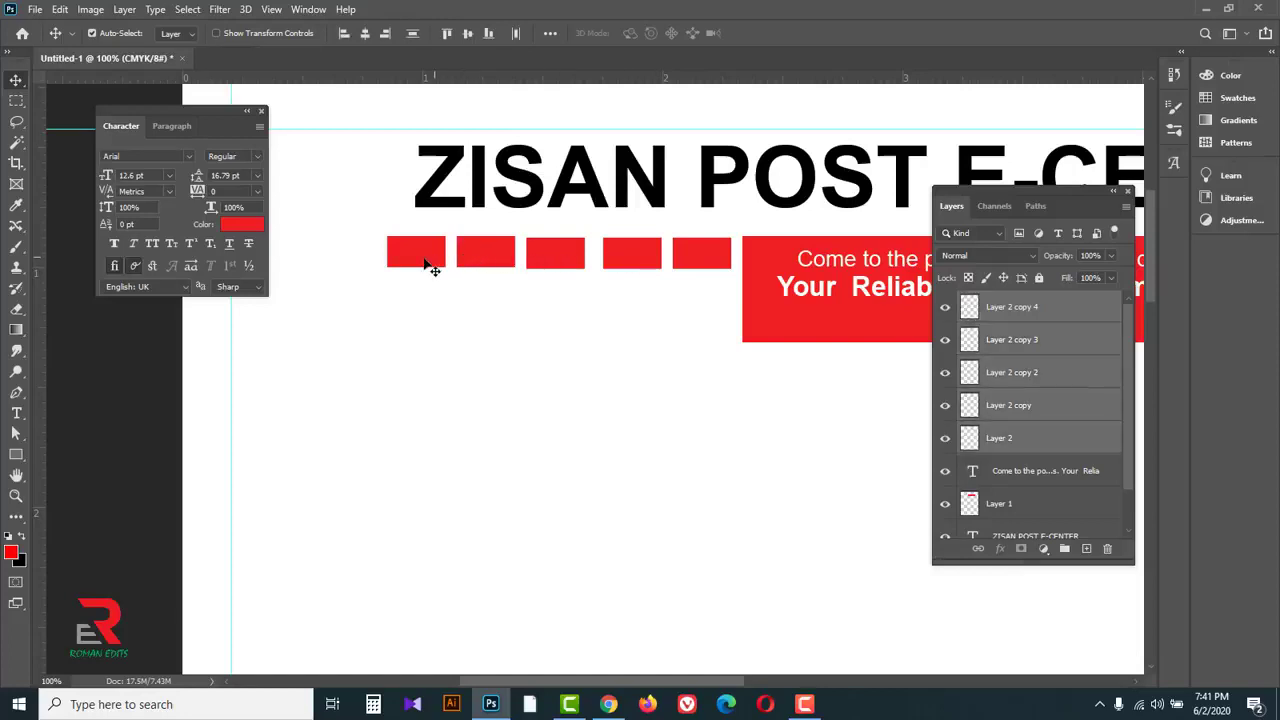
drag(466, 271, 471, 285)
key(ctrl+z)
click(450, 36)
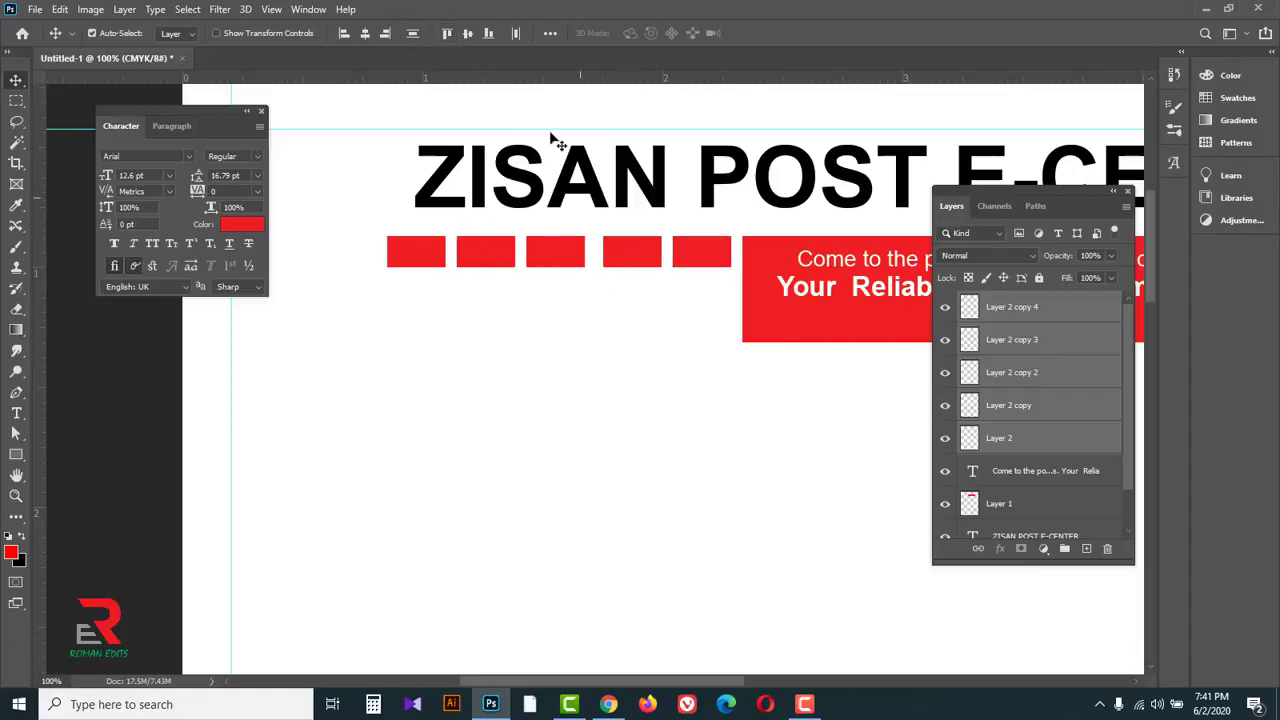
click(516, 34)
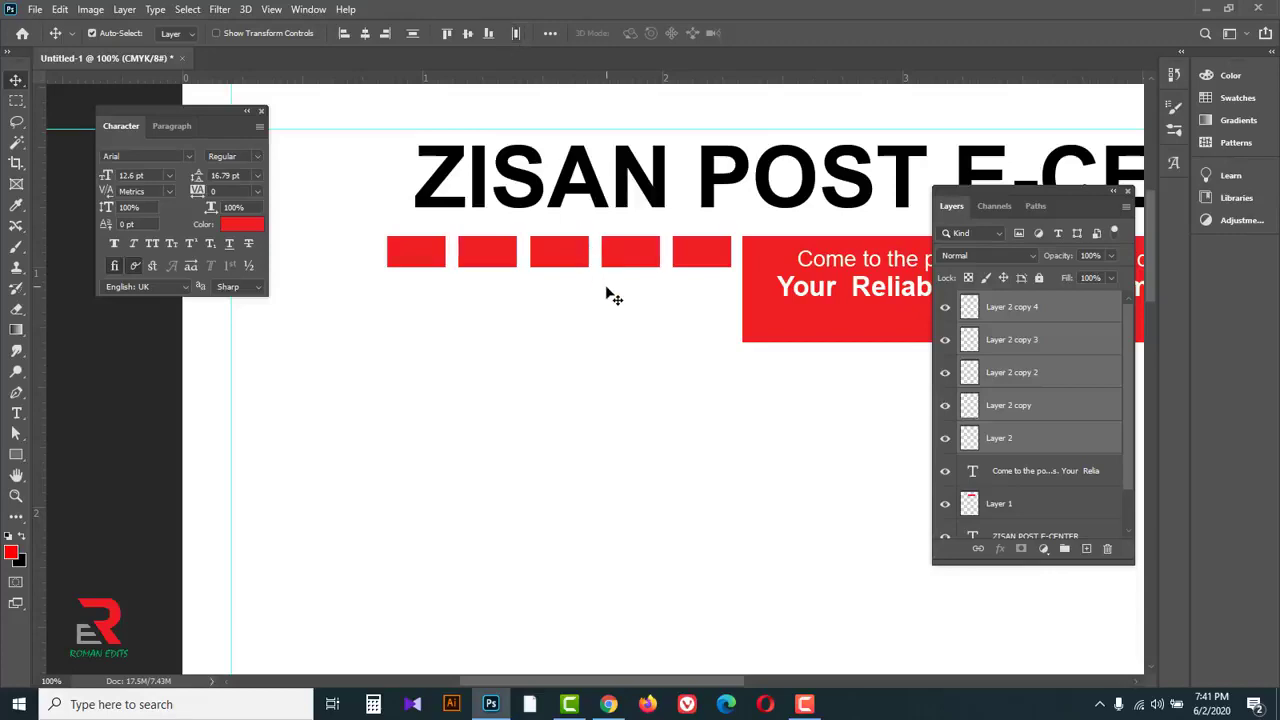
Scale the row of red blocks to about 56% × 72%, pulling it against the banner.
key(ctrl+t)
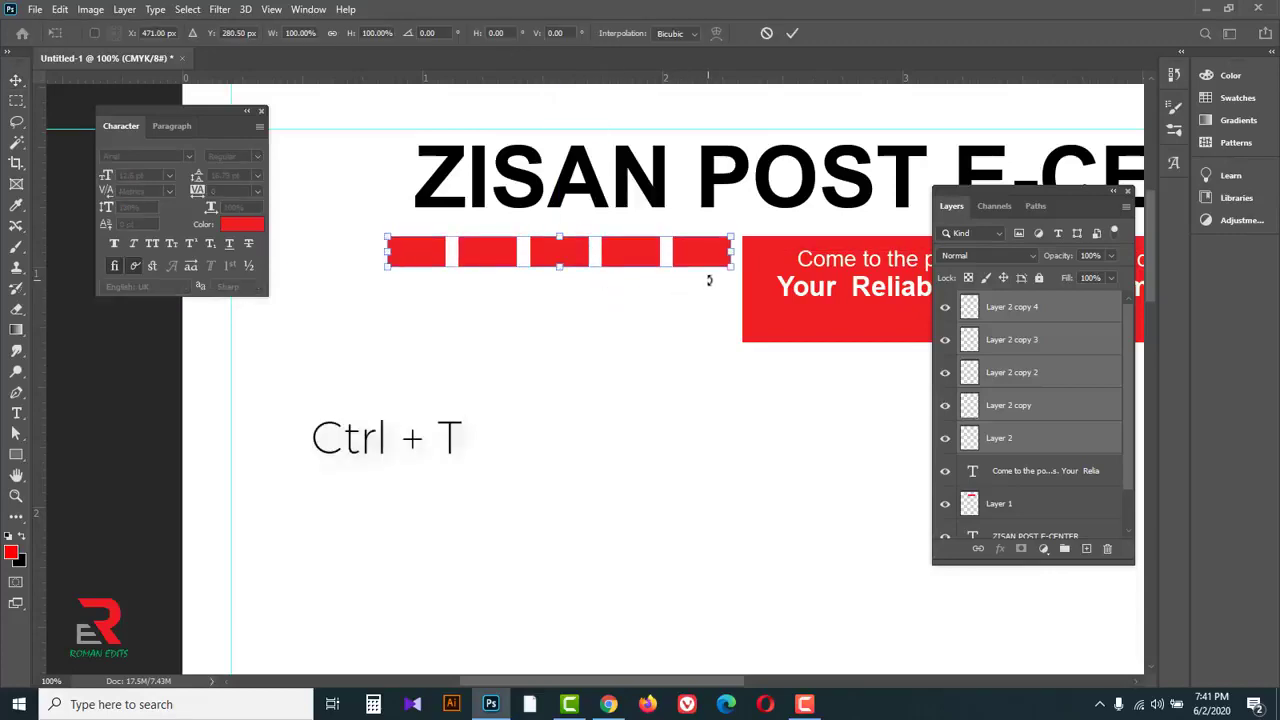
mouse_move(733, 268)
mouse_down()
mouse_move(683, 258)
mouse_move(718, 262)
mouse_up()
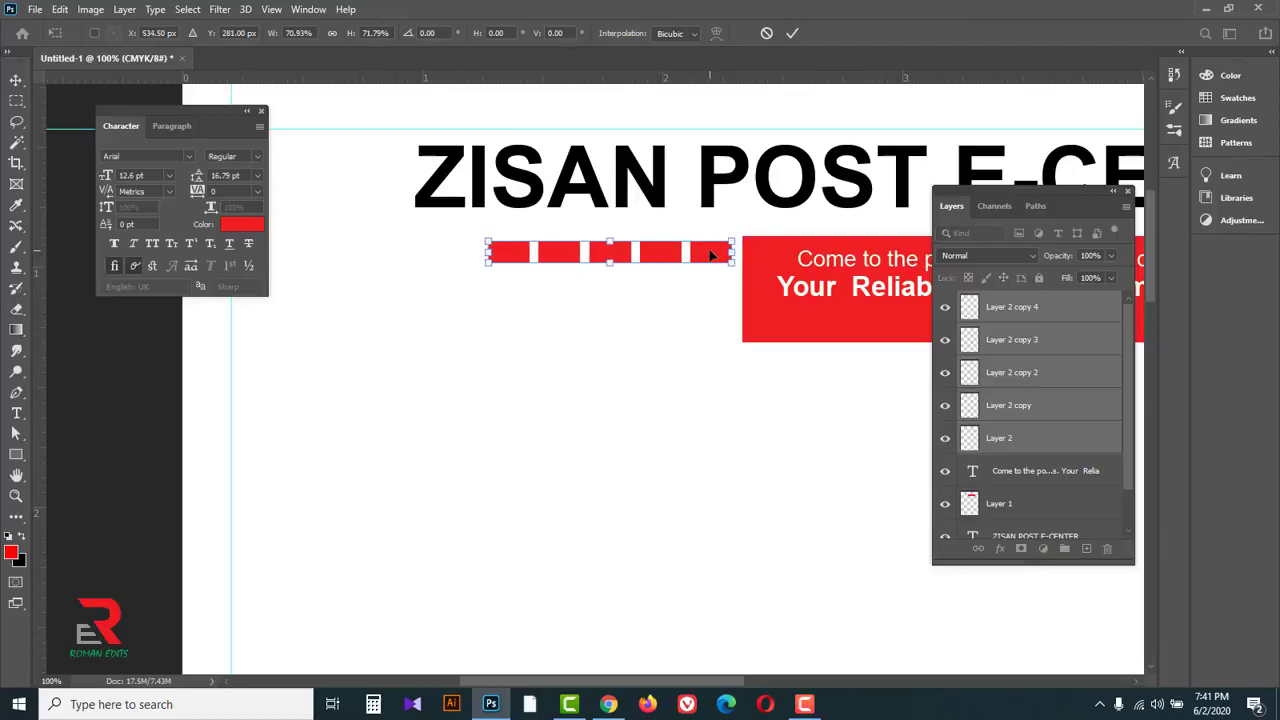
drag(487, 254, 532, 254)
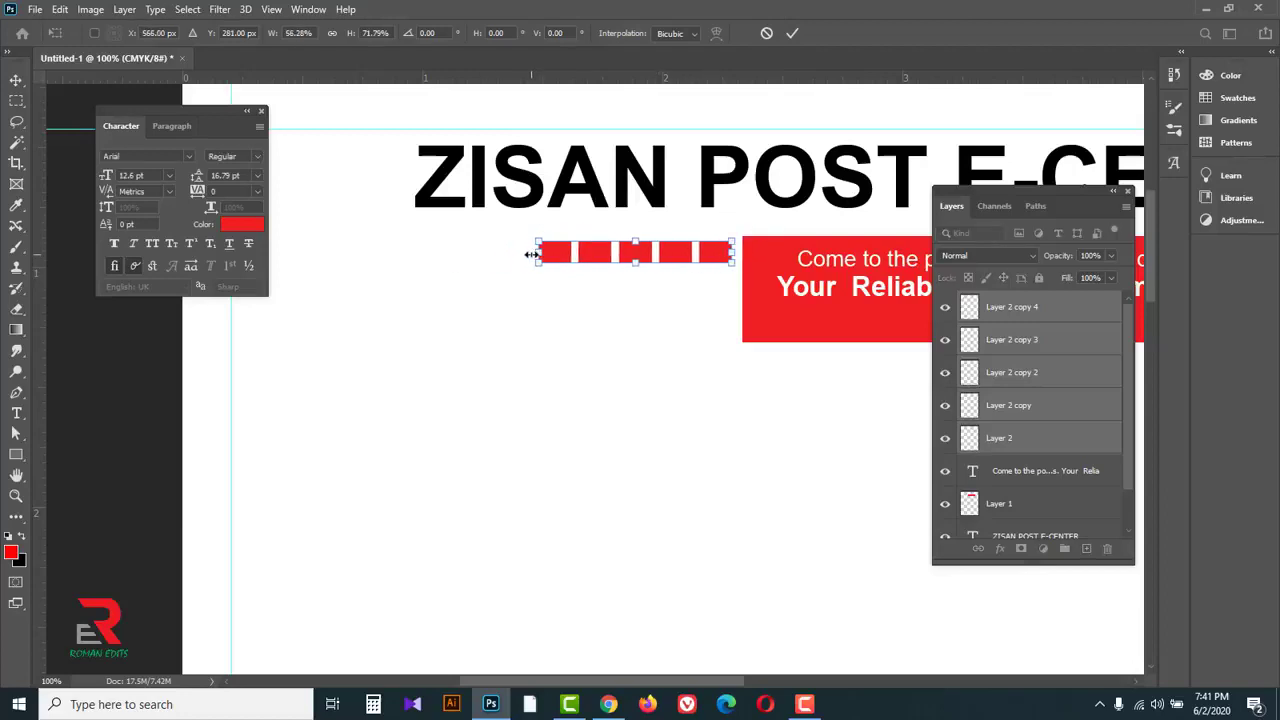
click(791, 34)
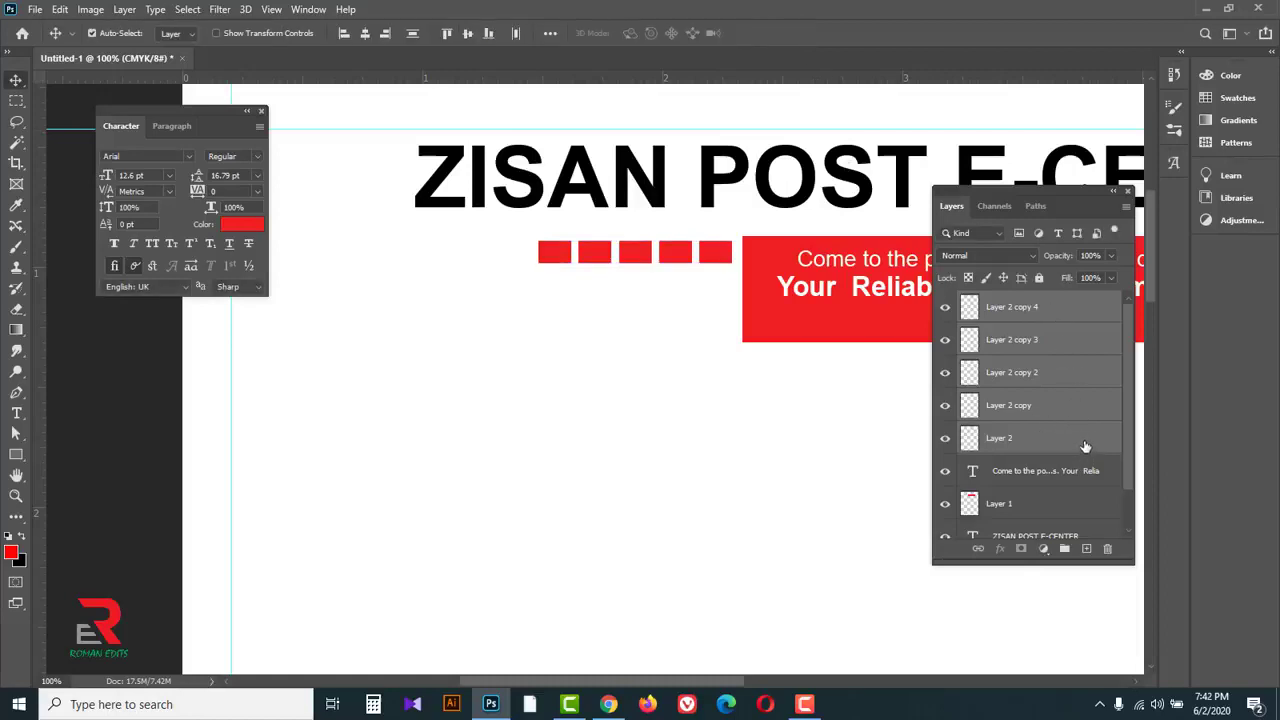
drag(1086, 446, 1086, 547)
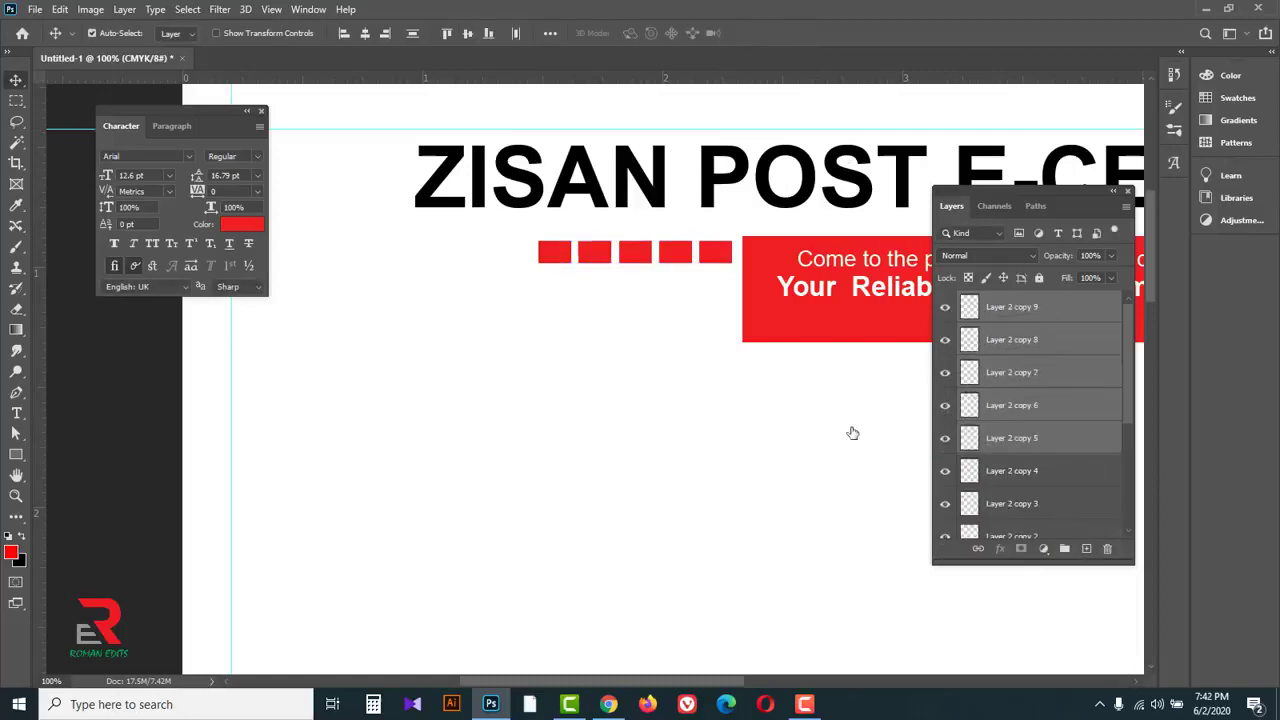
Move the duplicated row of red blocks just below the first row.
key(ctrl+t)
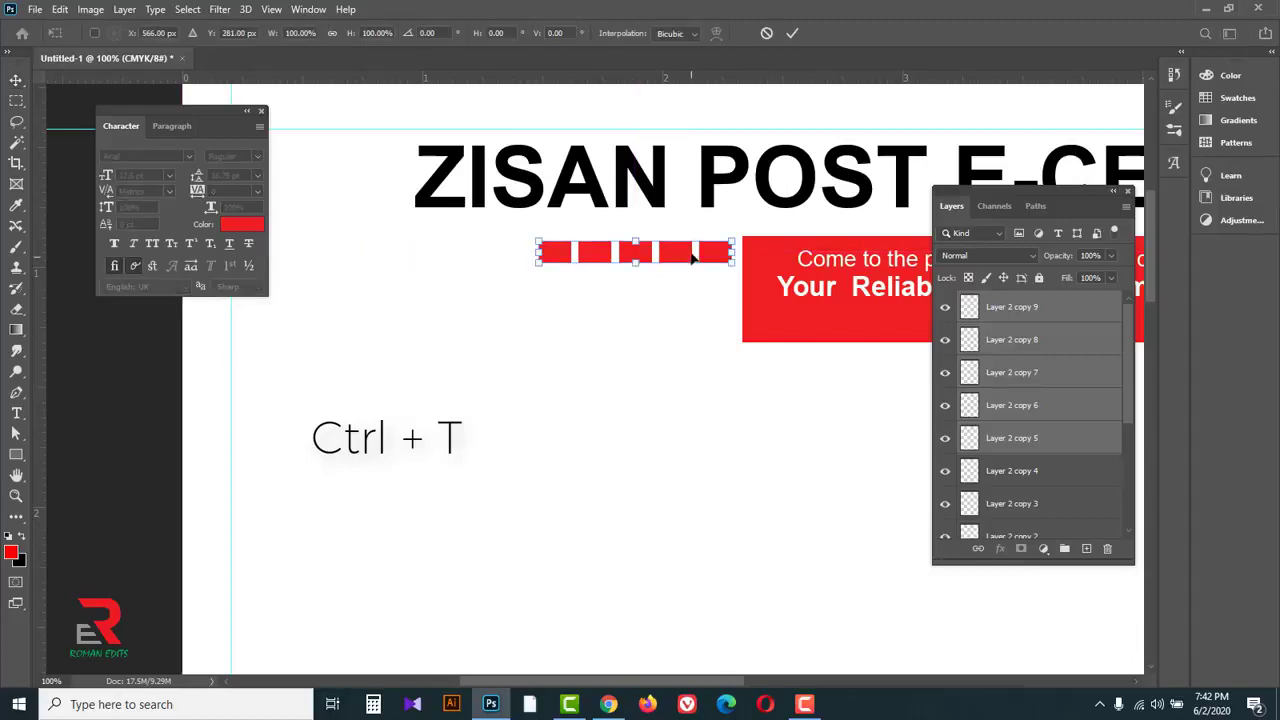
mouse_move(692, 258)
mouse_down()
mouse_move(679, 293)
mouse_move(662, 292)
mouse_up()
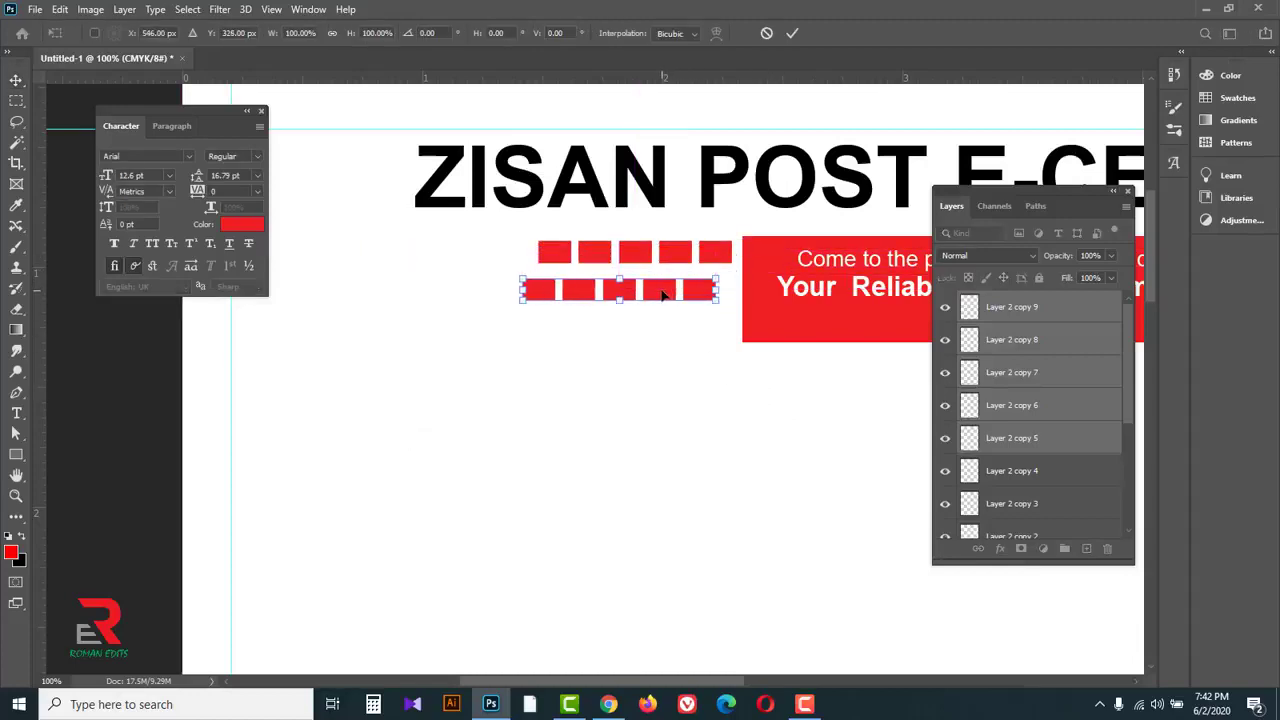
key(Down)
key(Down)
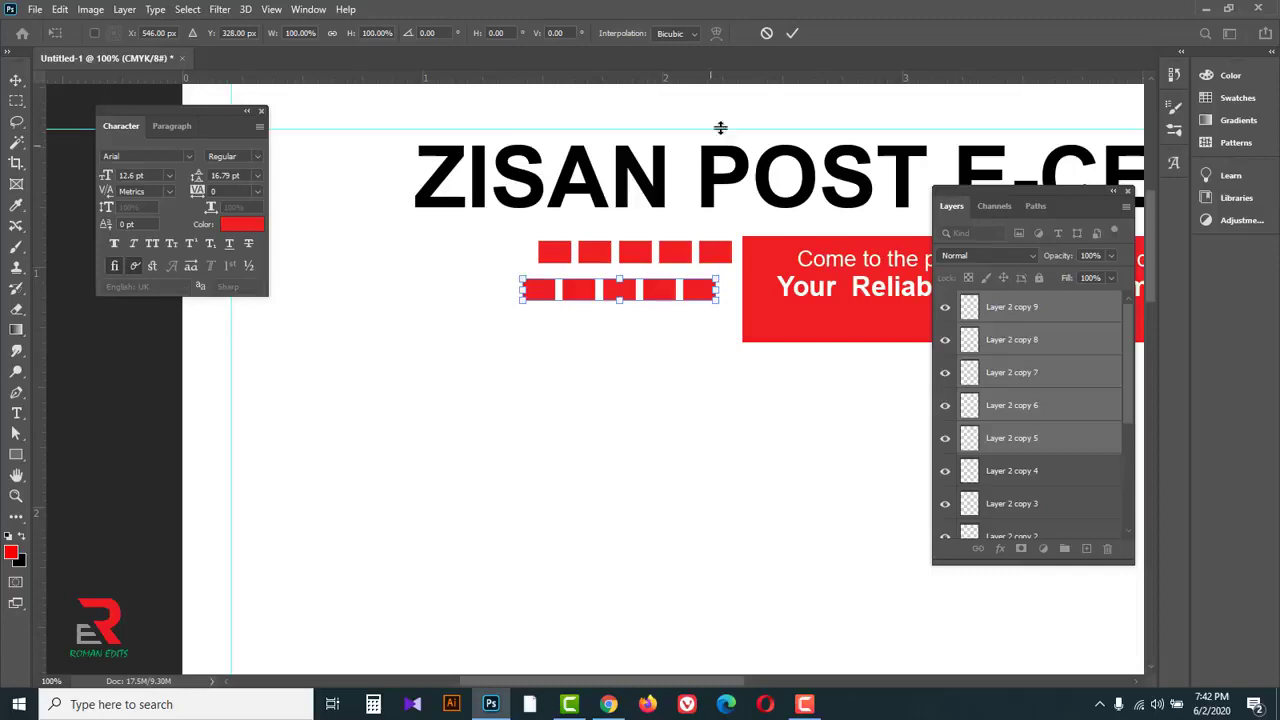
click(791, 35)
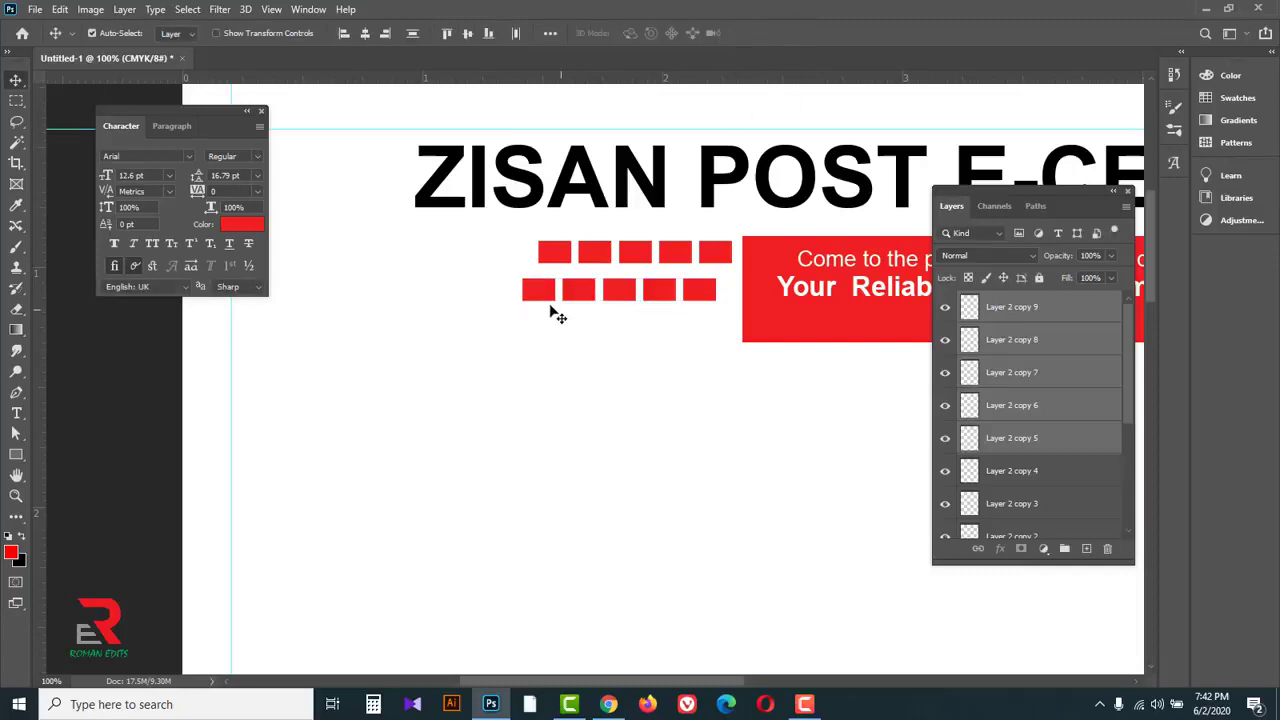
Add a sixth block at the lower row's left end, then select and duplicate that row.
click(588, 338)
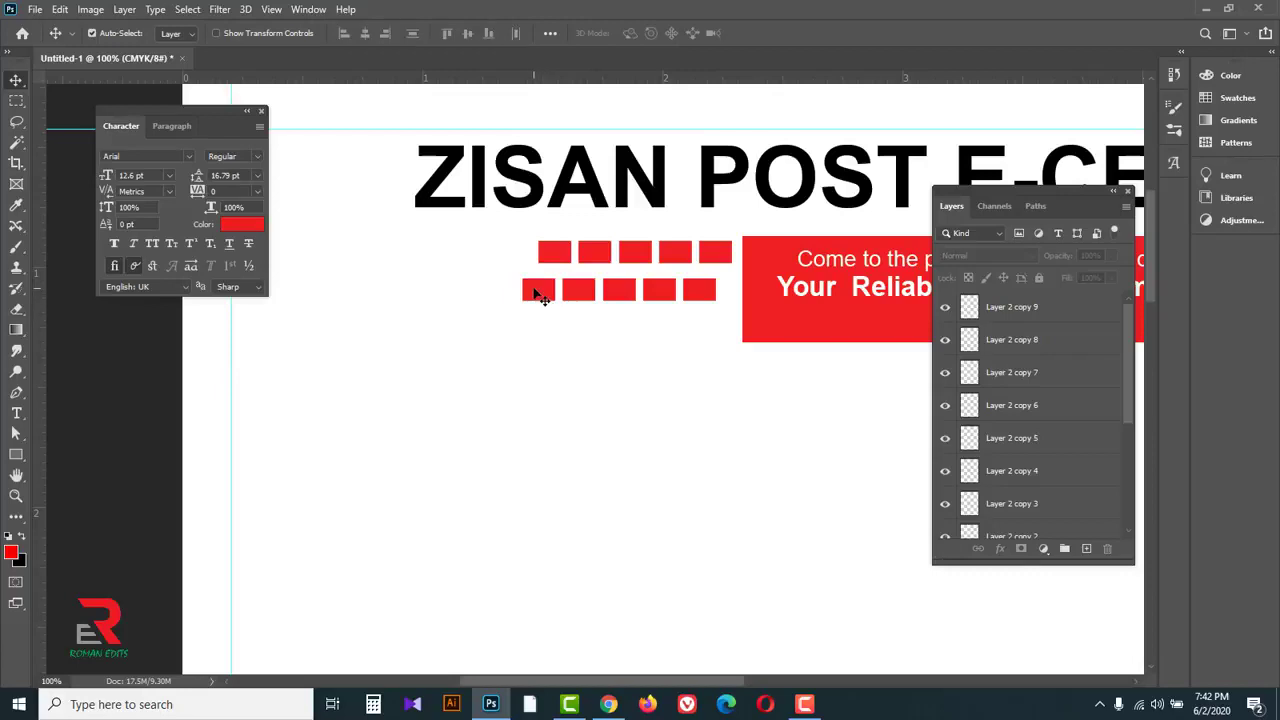
click(538, 296)
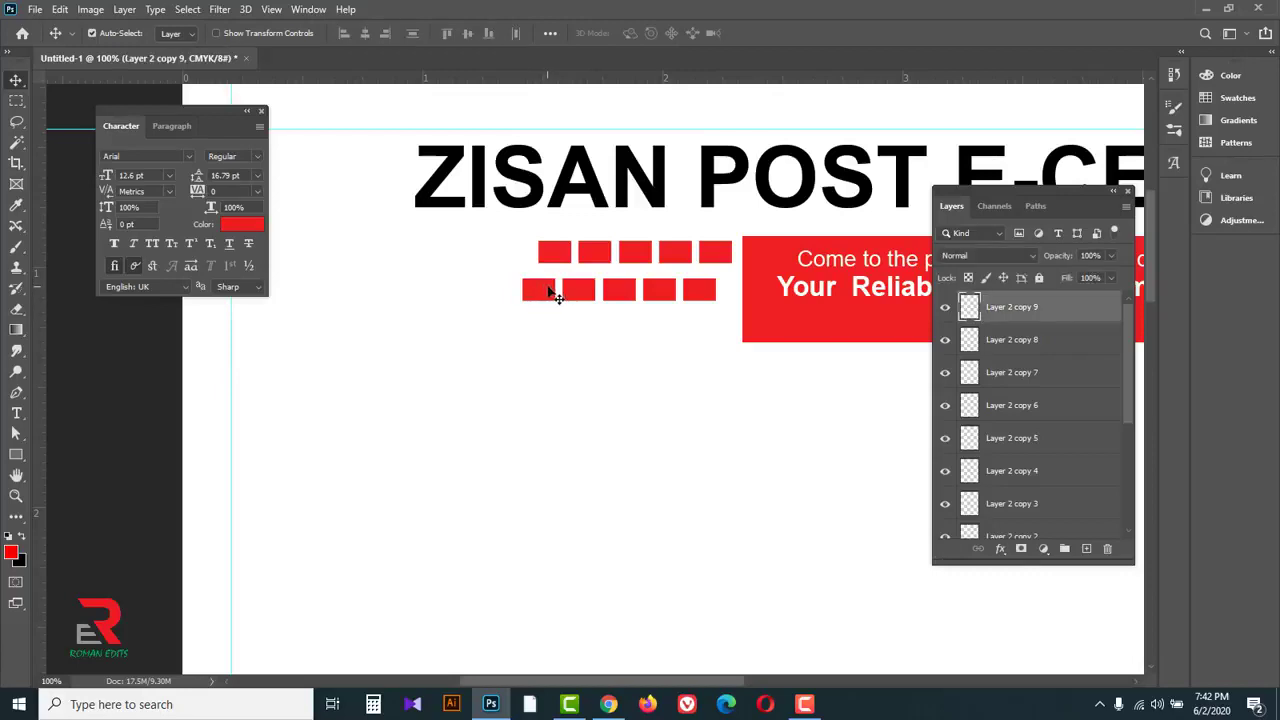
drag(550, 290, 504, 290)
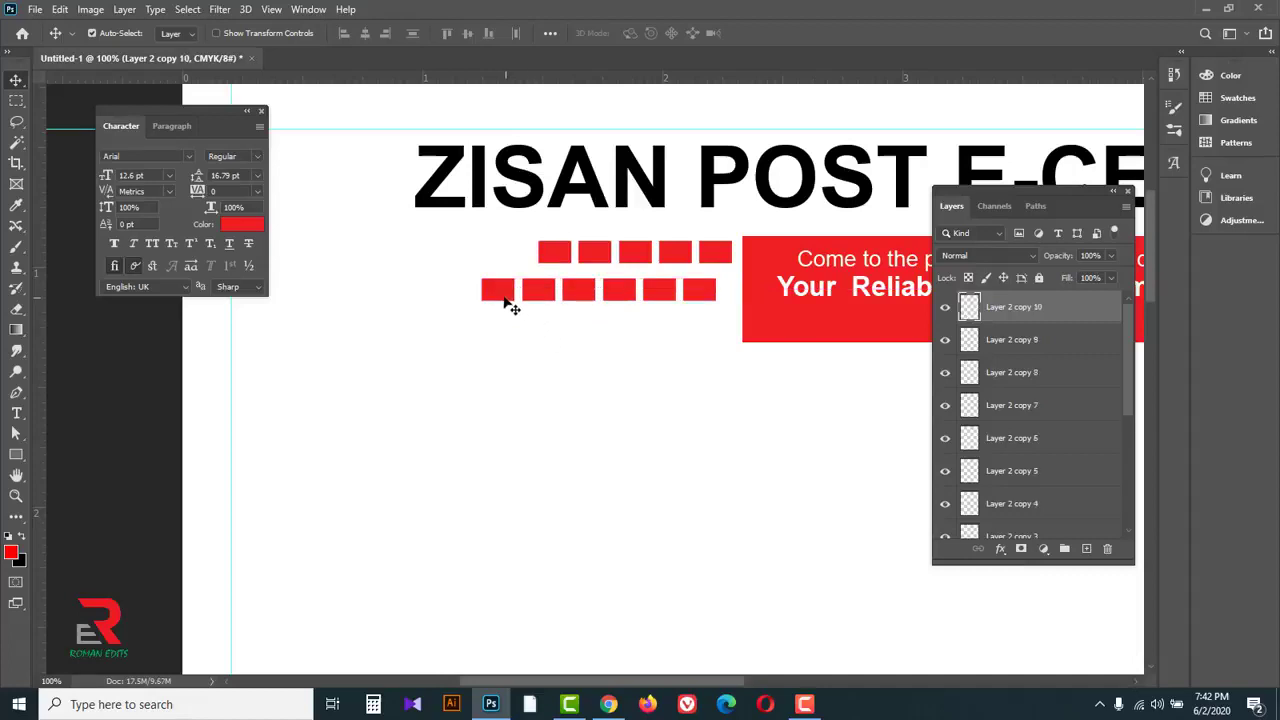
shift+click(538, 291)
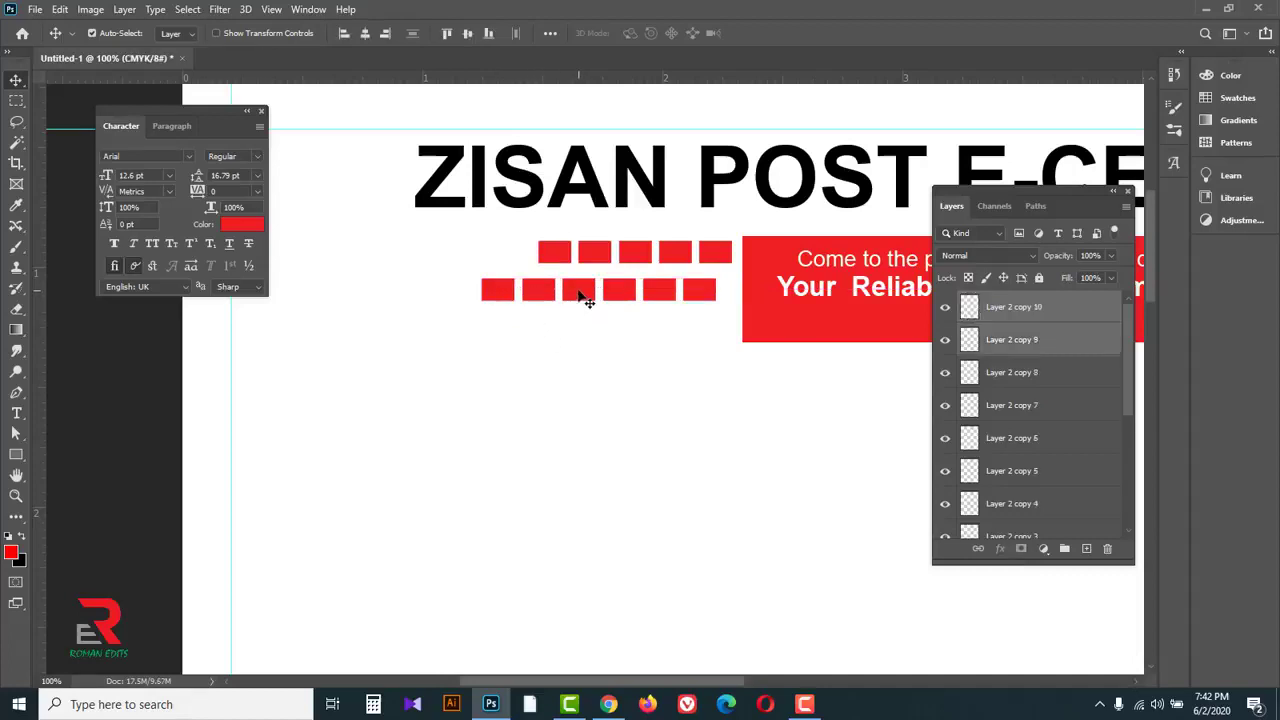
shift+click(586, 292)
shift+click(624, 296)
shift+click(663, 291)
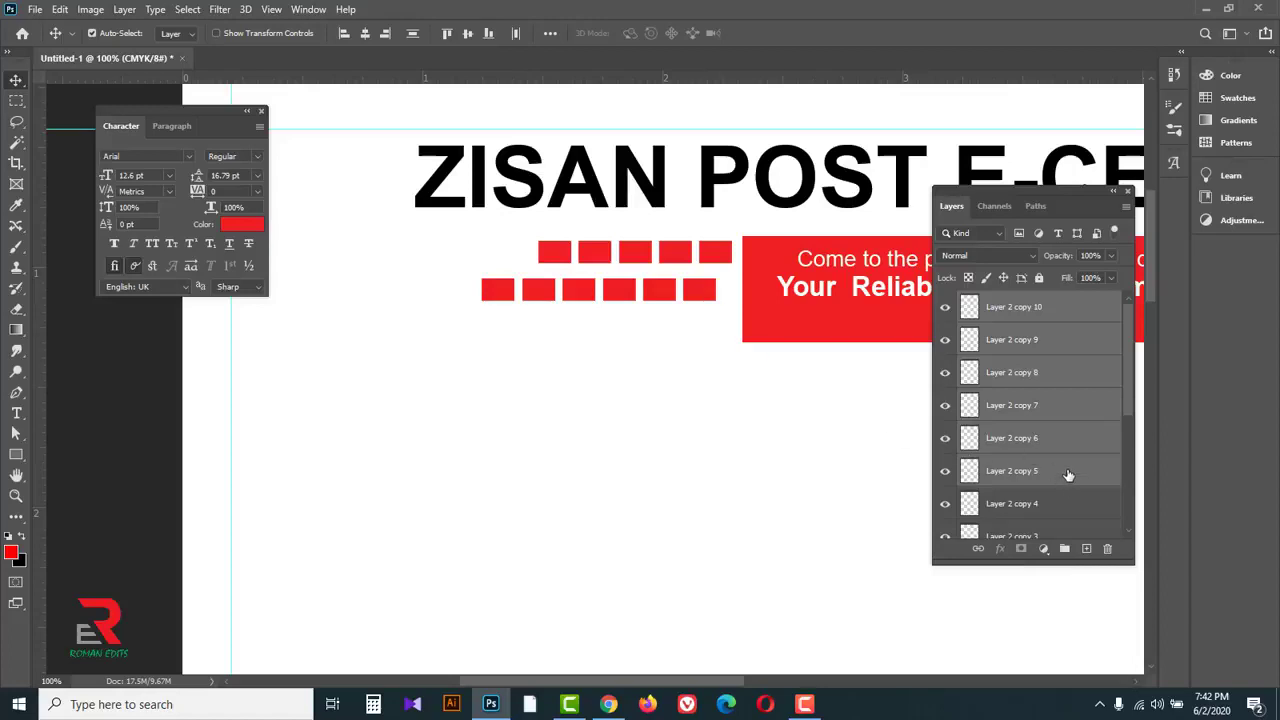
drag(1068, 475, 1088, 550)
Place the copied row as a third row below, shifted right to continue the brick pattern.
key(ctrl+t)
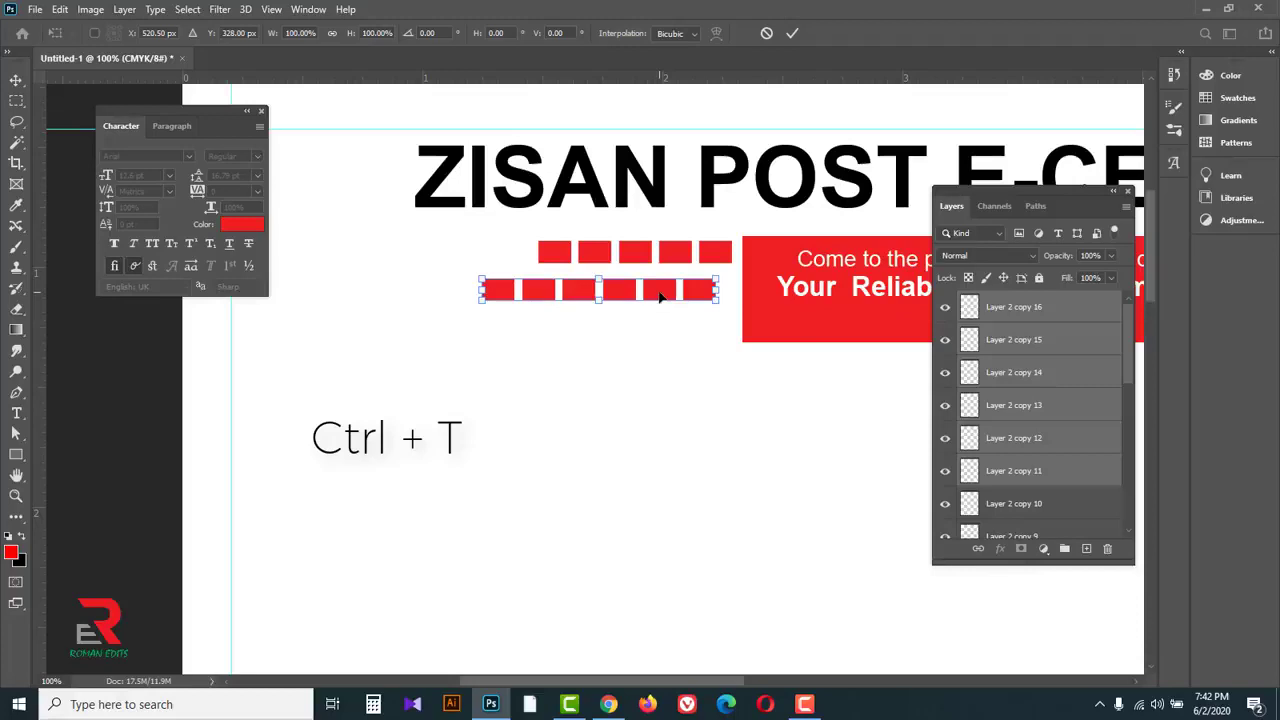
drag(660, 297, 660, 340)
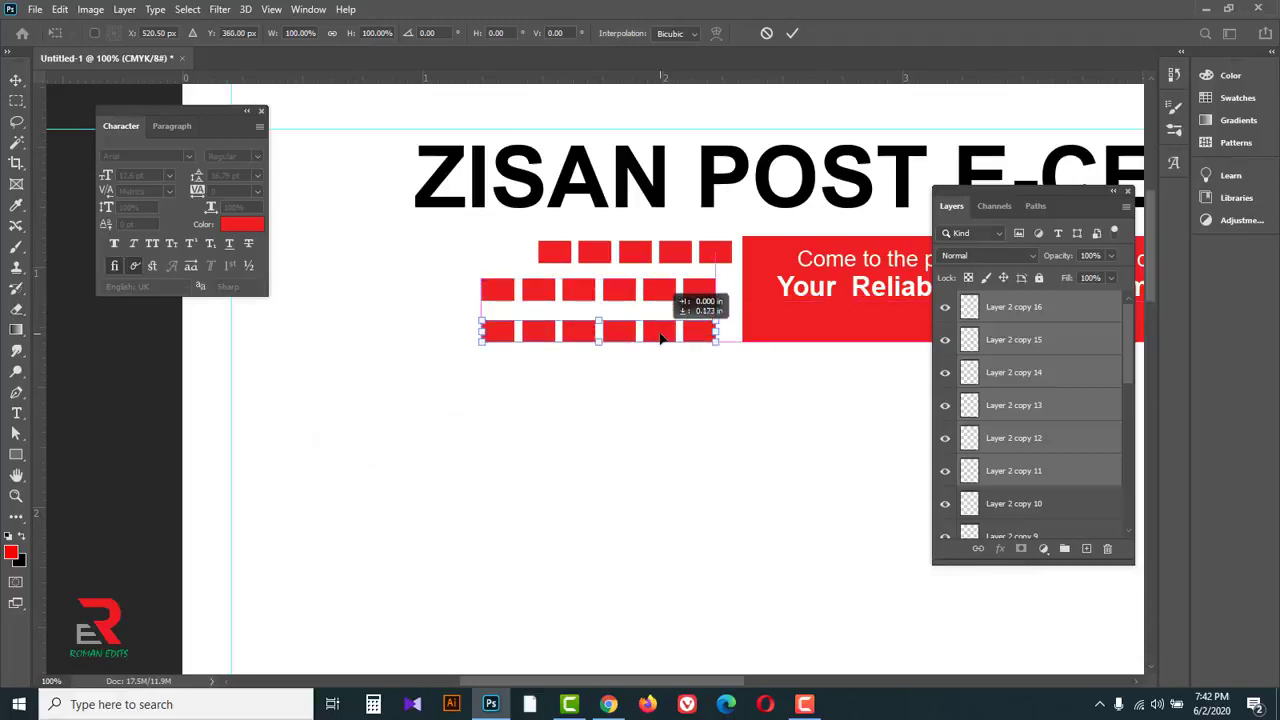
key(Right)
key(Right)
key(Right)
key(Right)
key(Right)
key(Right)
key(Right)
key(Right)
key(Right)
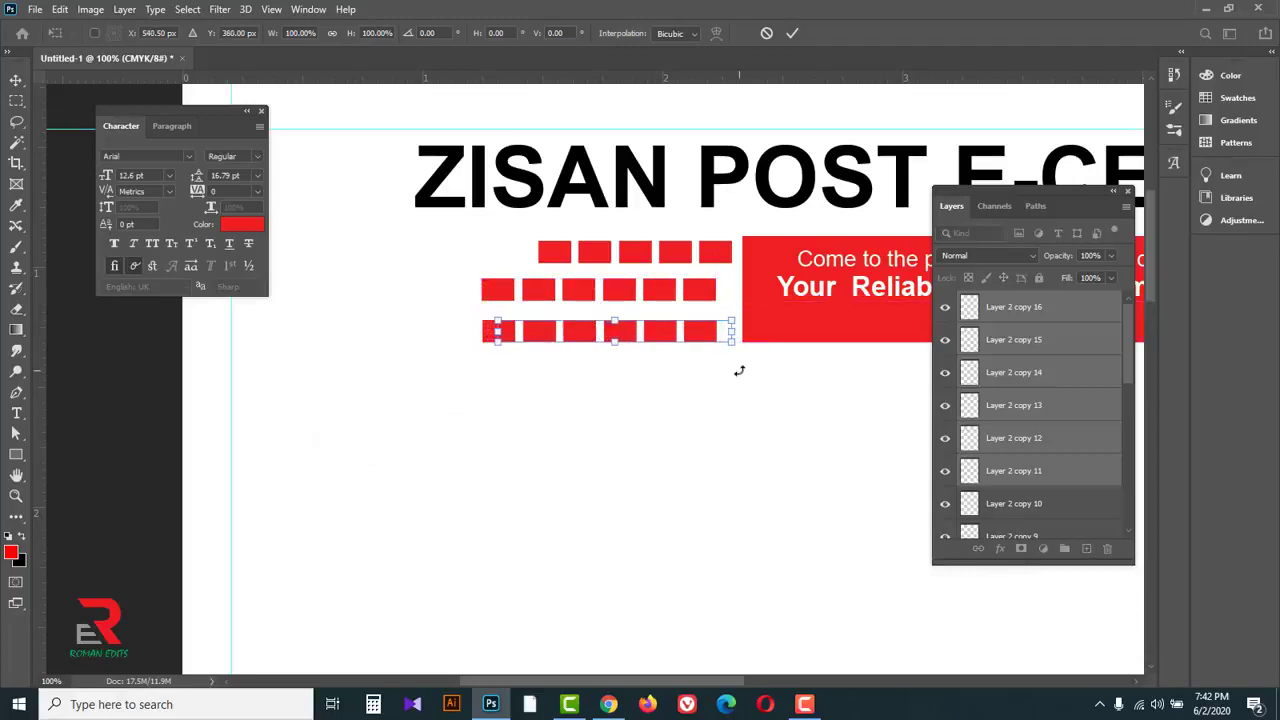
key(Up)
key(Up)
key(Up)
key(Up)
key(Up)
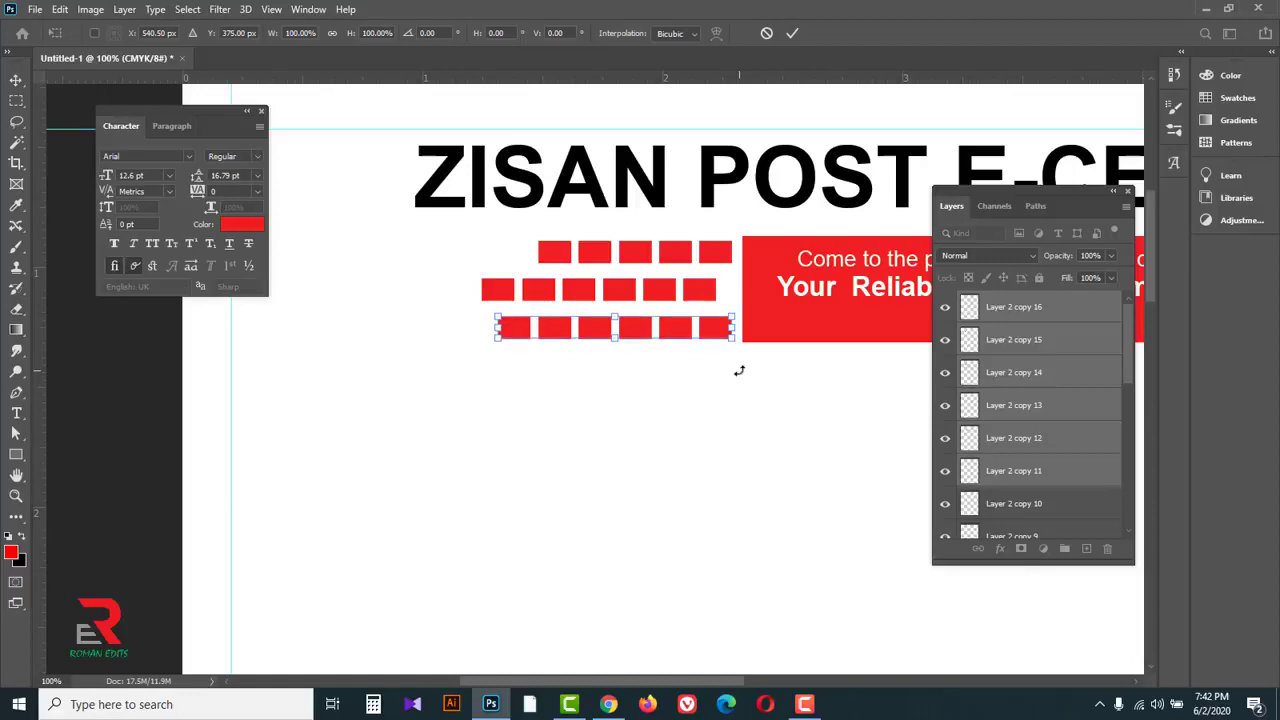
key(Up)
key(Up)
key(Up)
key(Right)
key(Right)
key(Right)
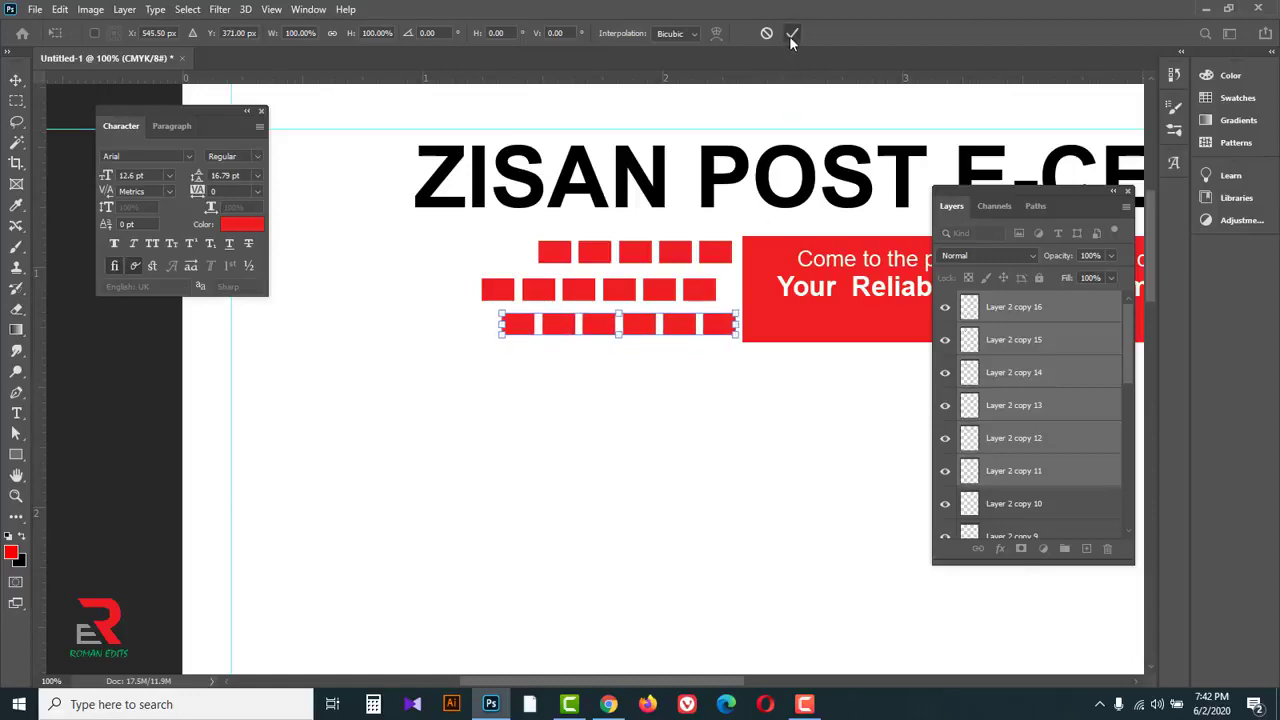
click(791, 34)
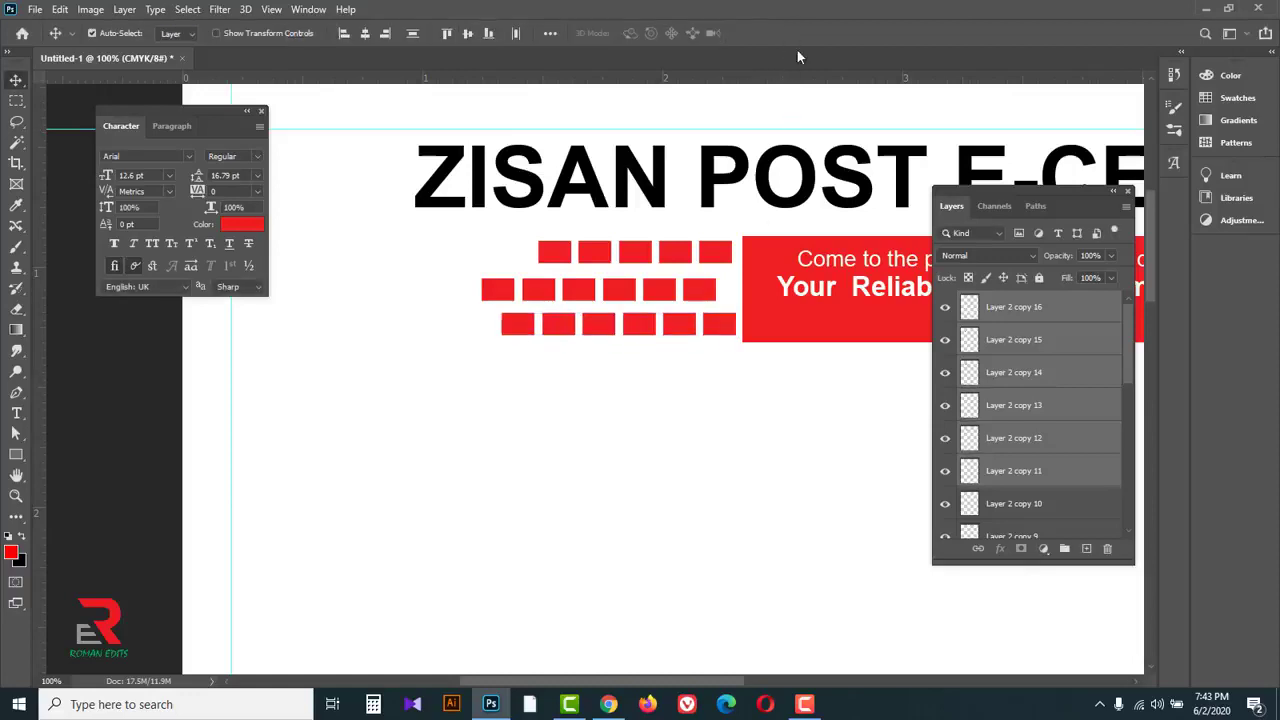
click(788, 310)
Copy a red block onto the banner's upper-left end and load its pixels as a selection.
drag(817, 314, 644, 330)
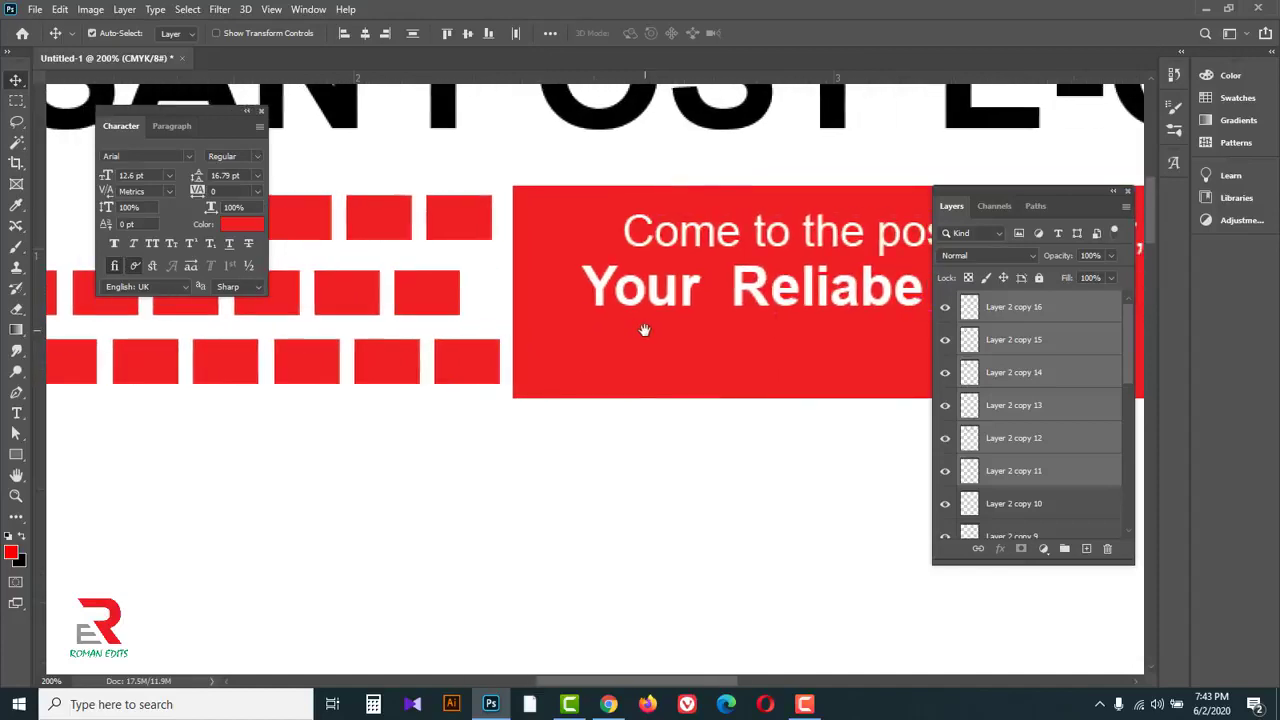
click(454, 213)
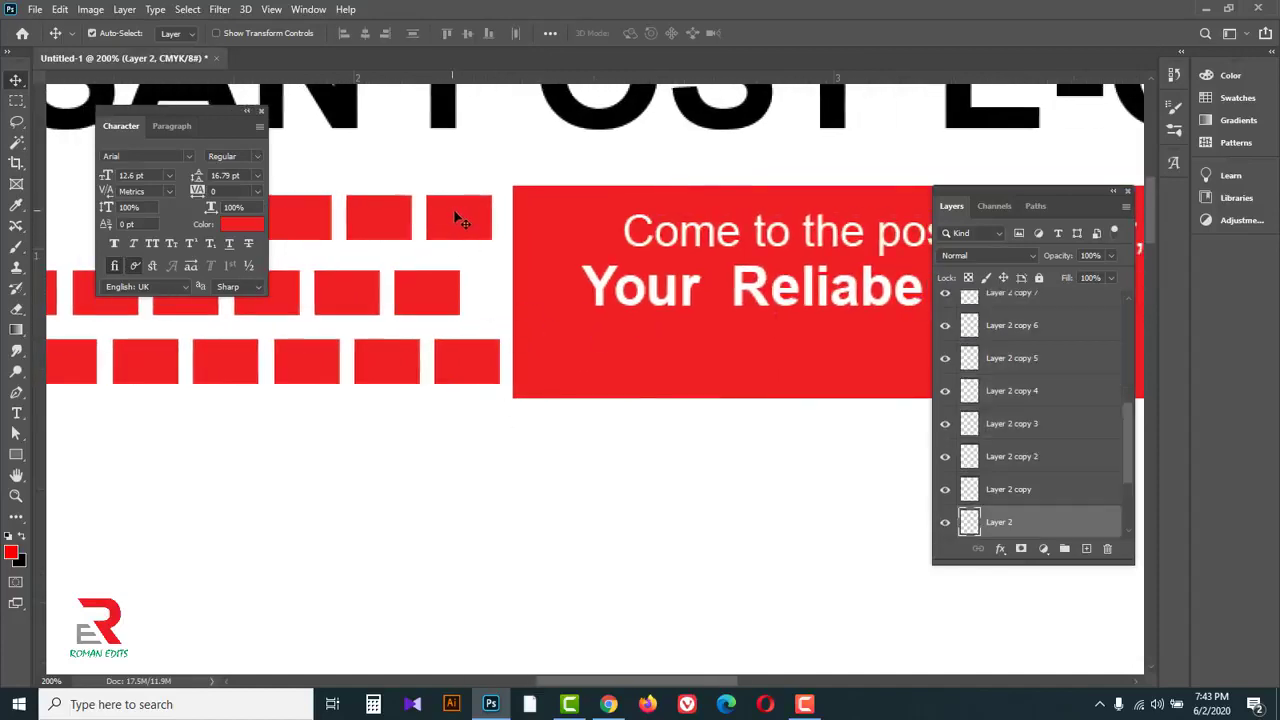
mouse_move(445, 216)
mouse_down()
mouse_move(548, 224)
mouse_move(548, 246)
mouse_up()
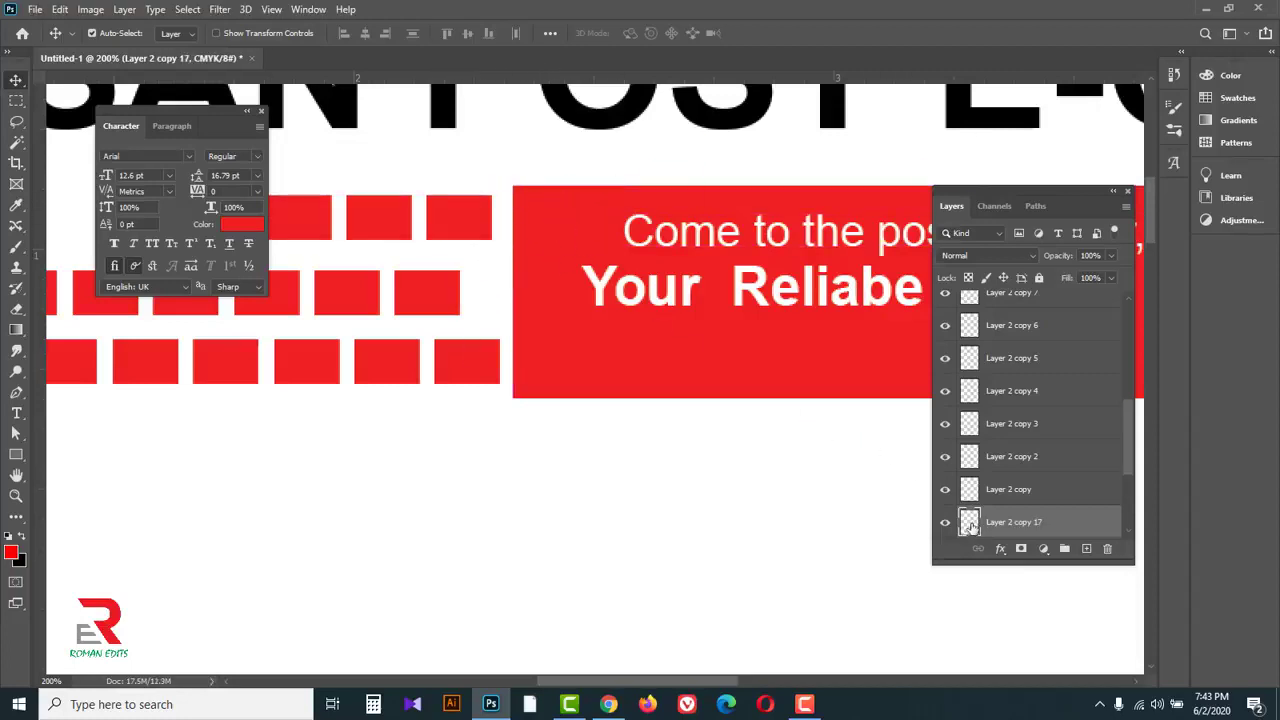
right_click(969, 524)
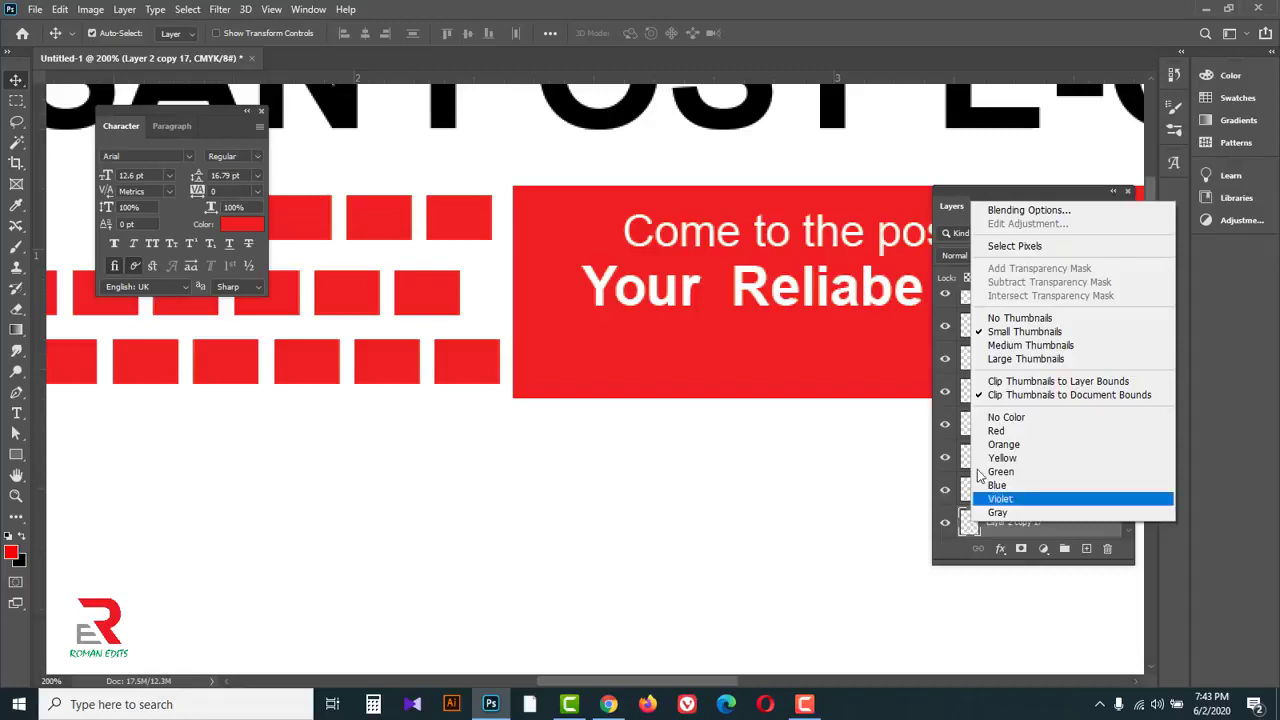
click(1000, 250)
Set the foreground colour to white (ffffff).
click(12, 552)
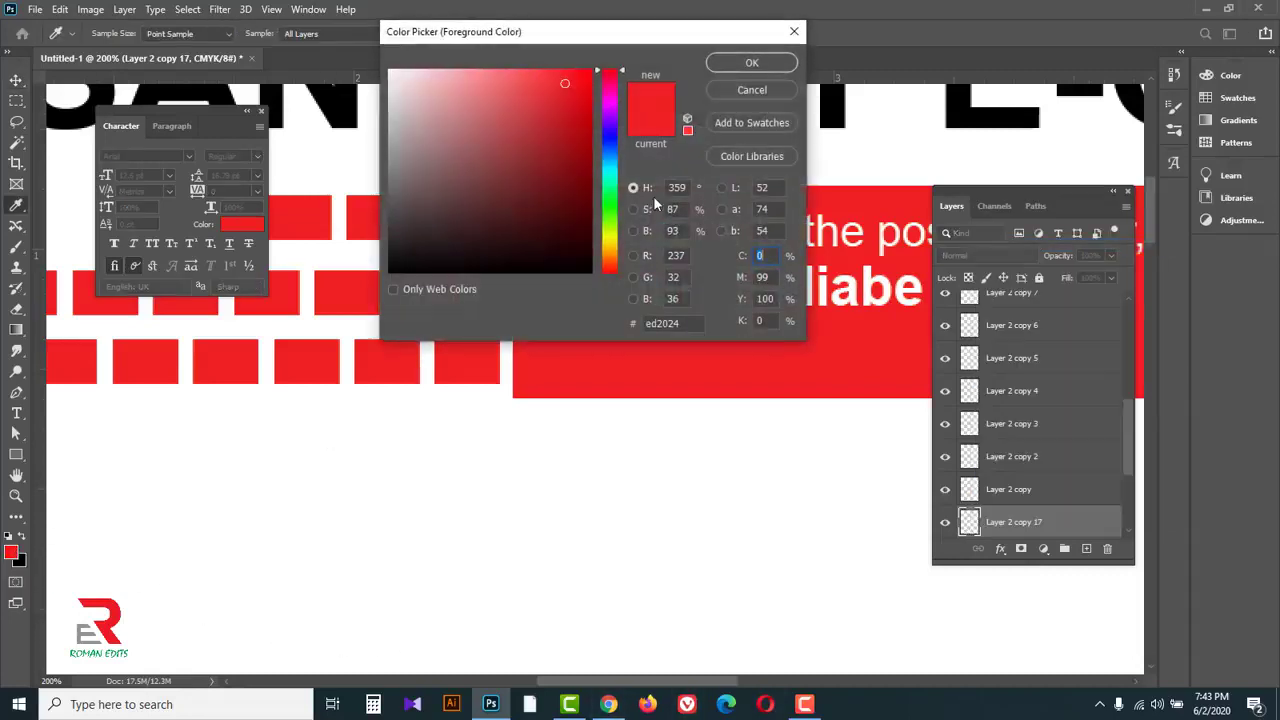
drag(406, 98, 390, 71)
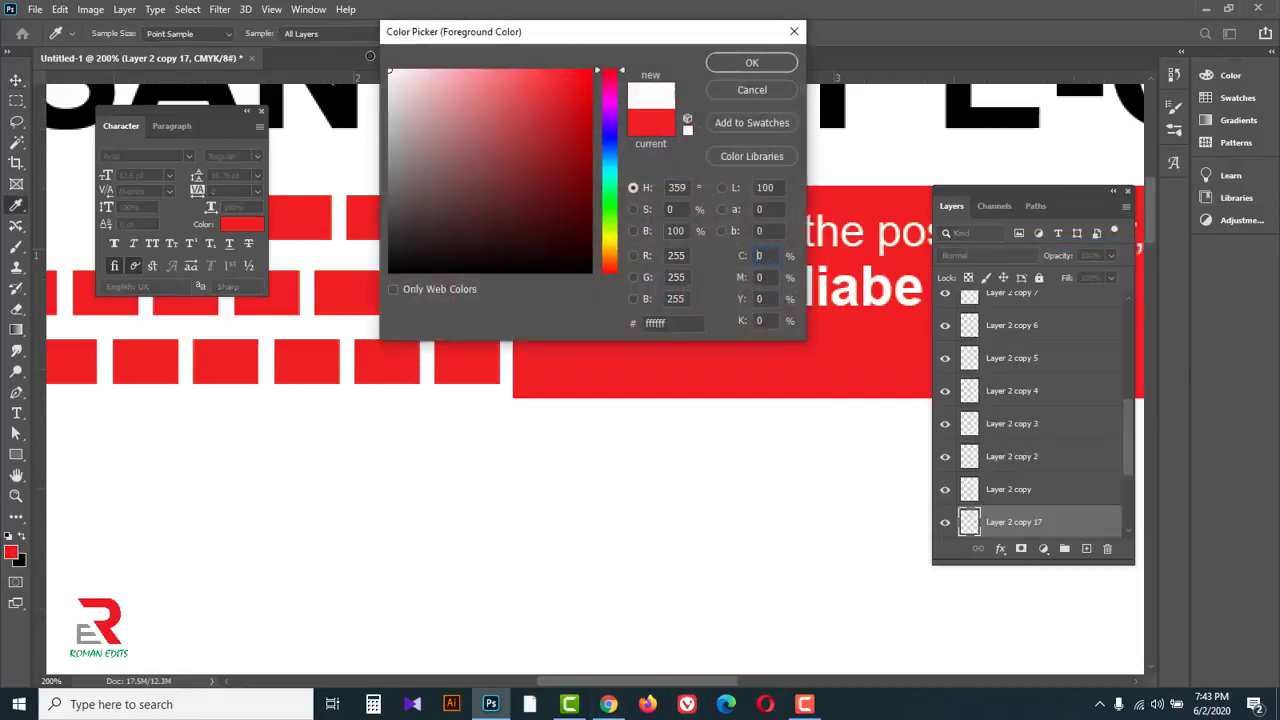
click(740, 63)
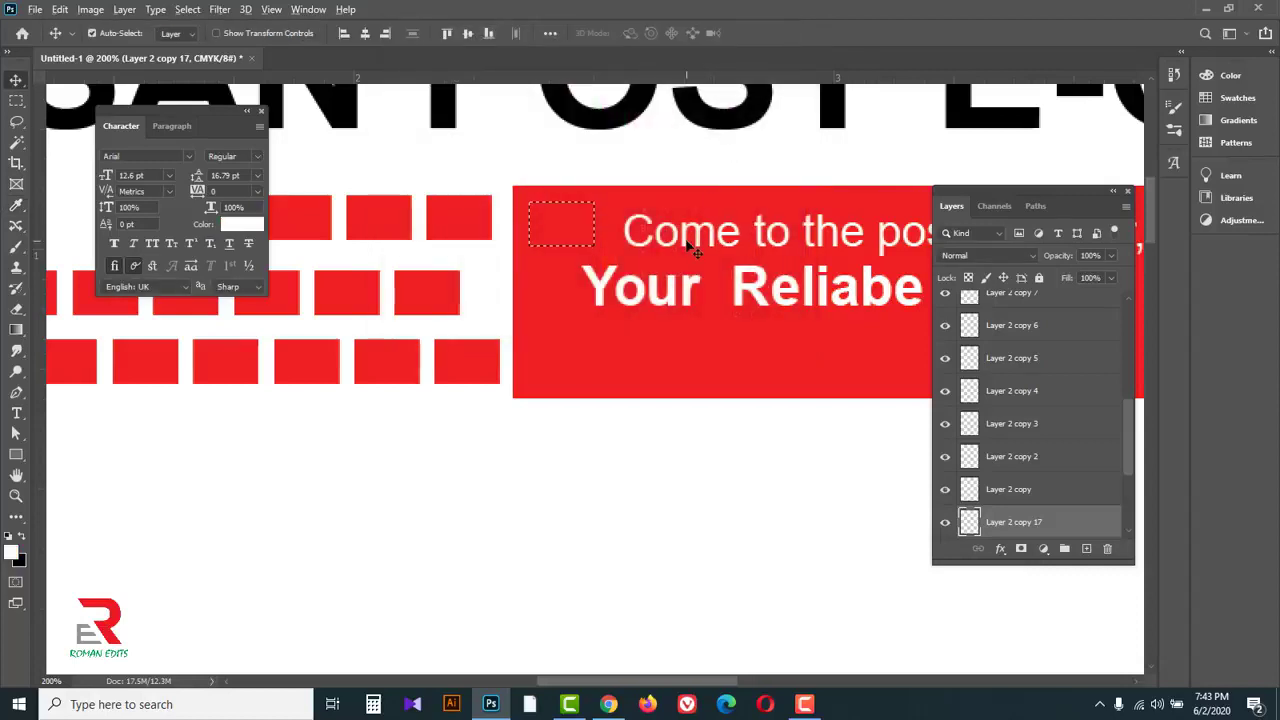
Fill the banner block white, then copy it down beside 'Your' and further right.
key(alt+BackSpace)
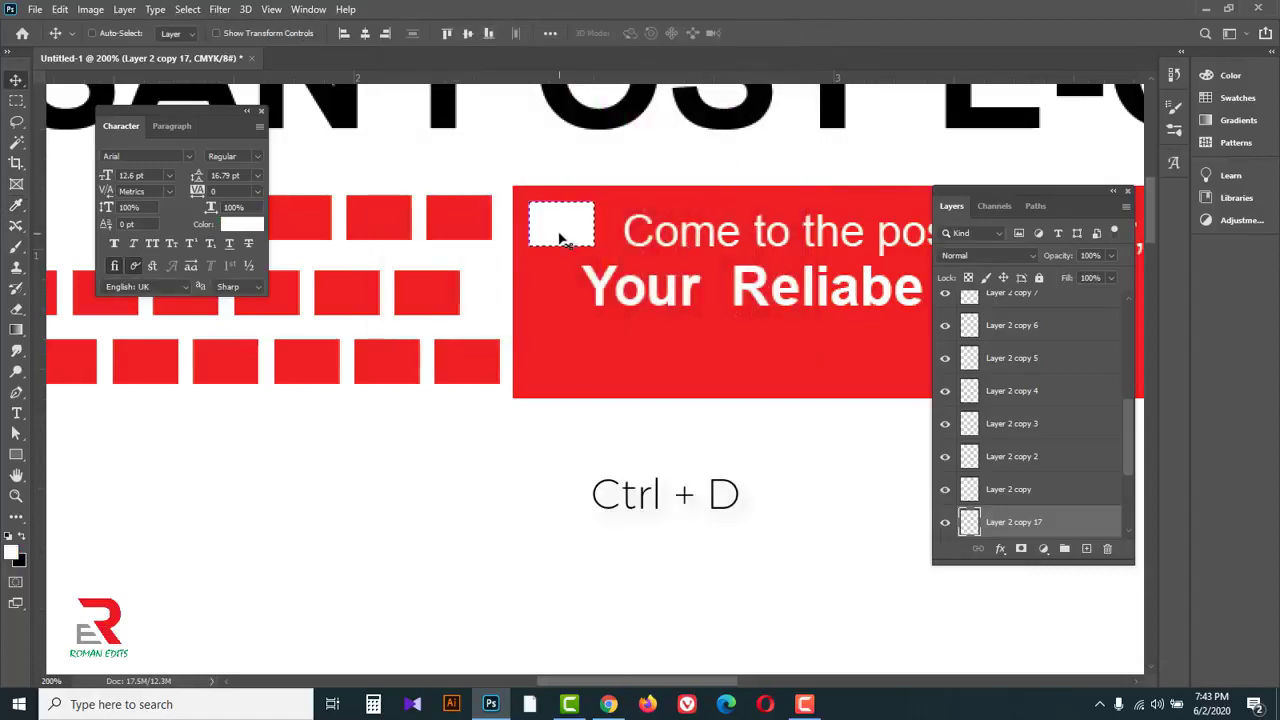
key(ctrl+d)
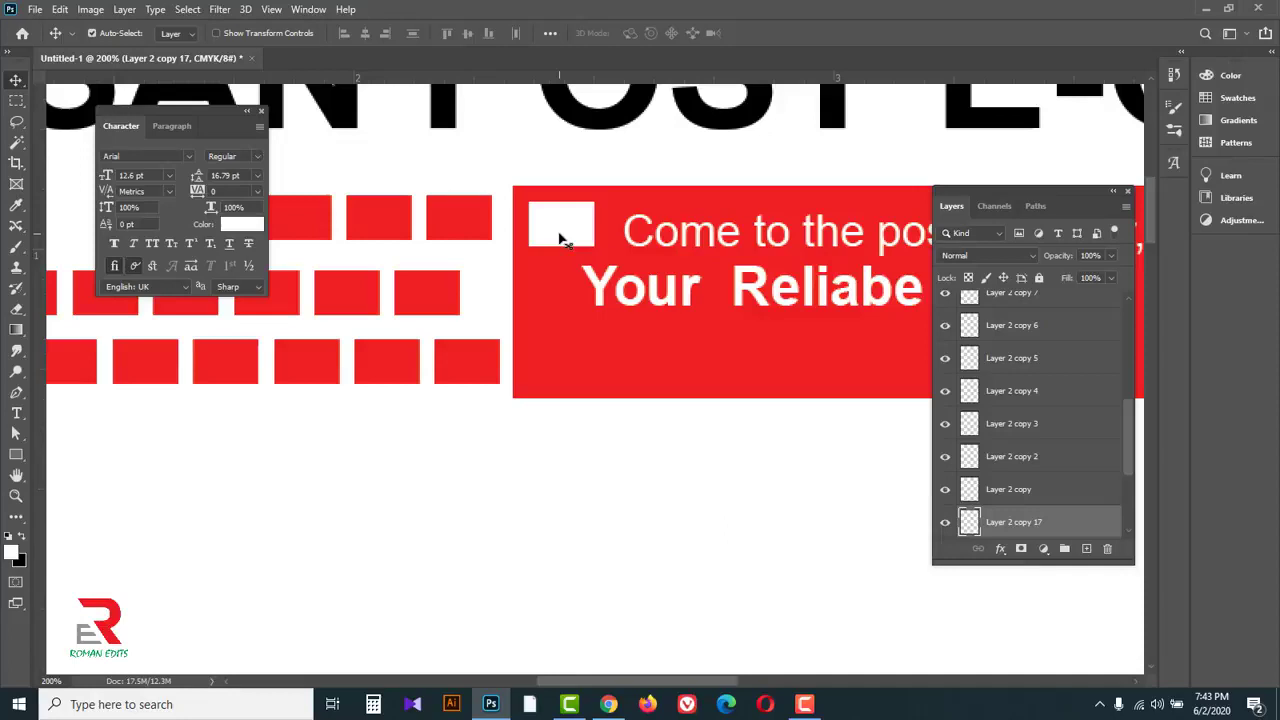
drag(716, 277, 606, 277)
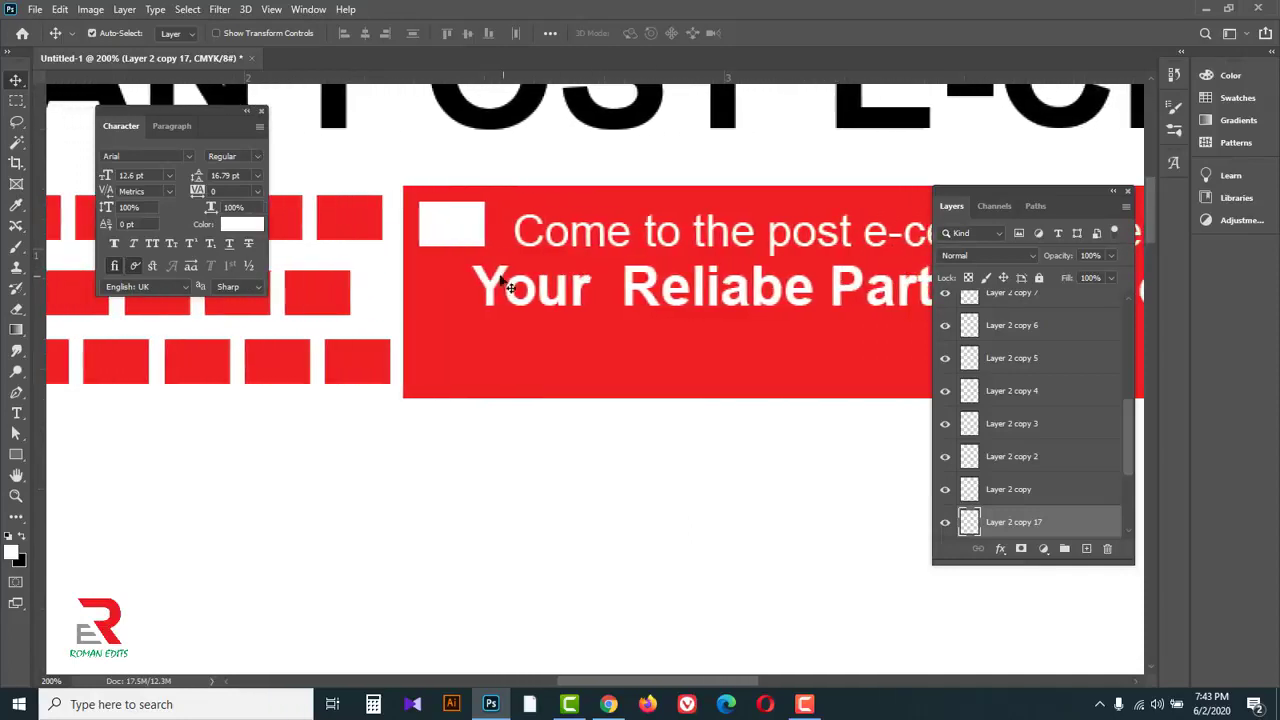
drag(454, 230, 448, 294)
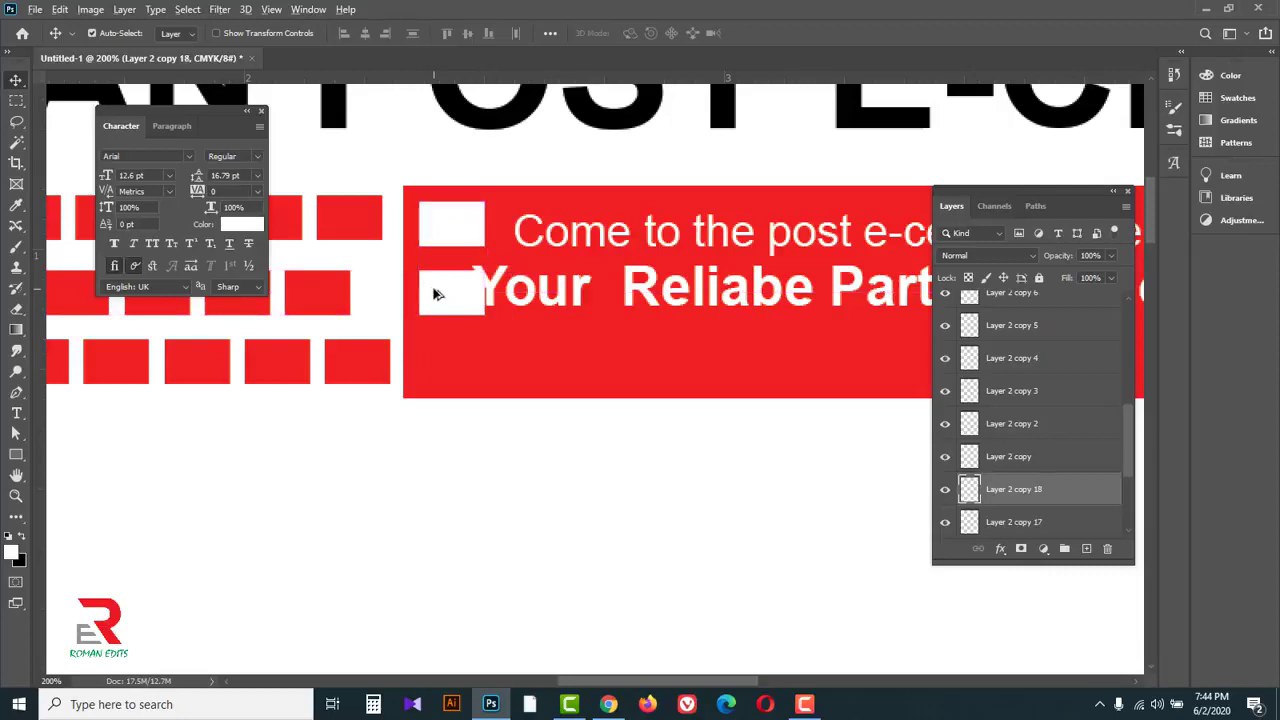
drag(433, 291, 512, 297)
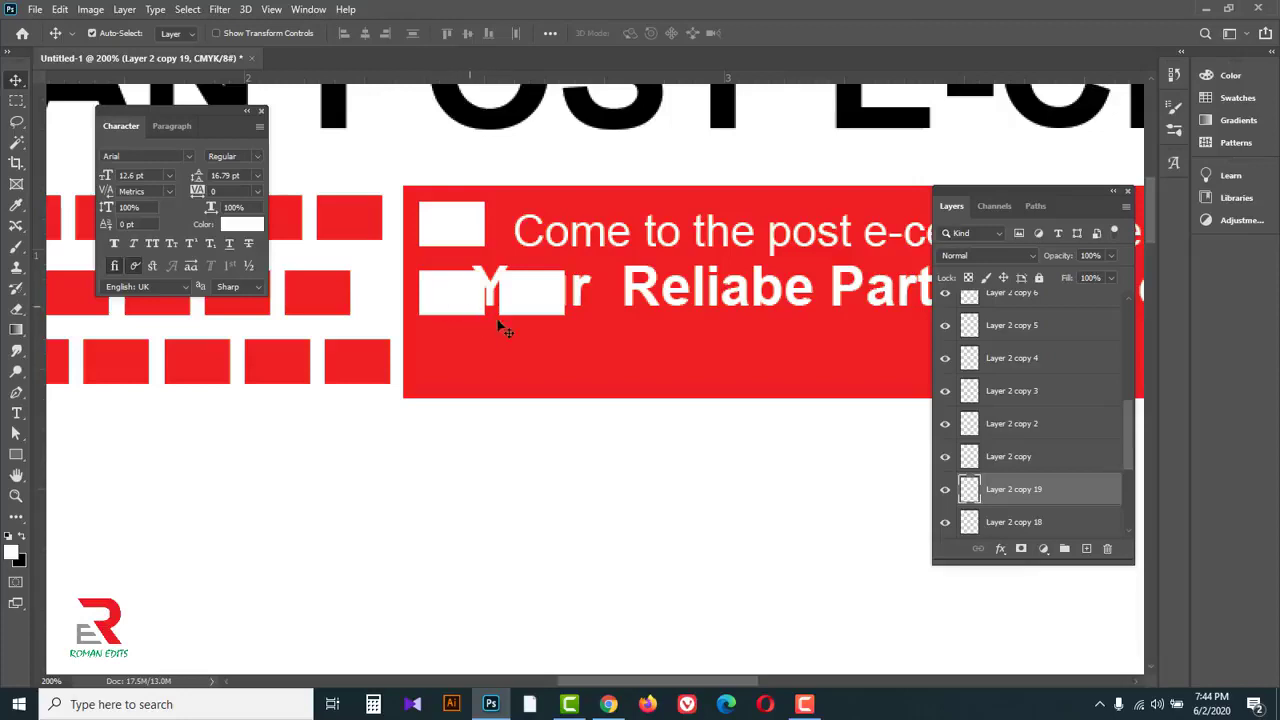
Select the leftmost second-line block and set the foreground colour to yellow ffc600.
click(458, 300)
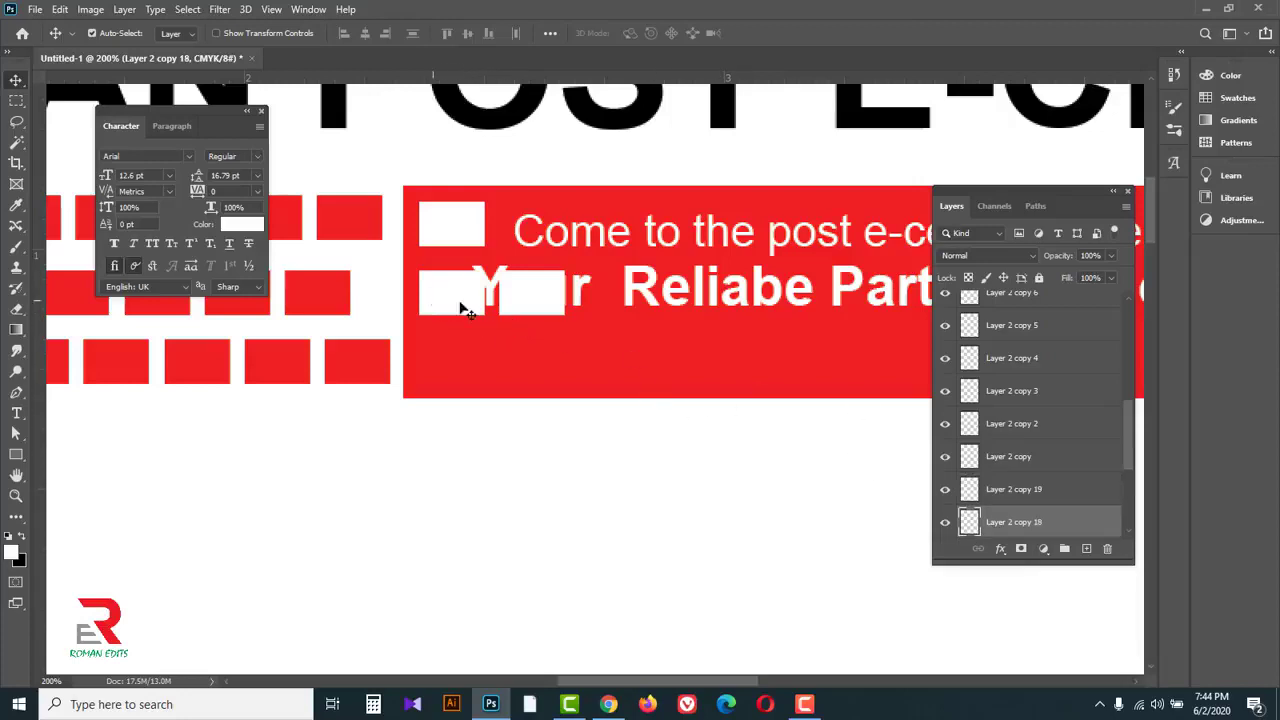
right_click(969, 524)
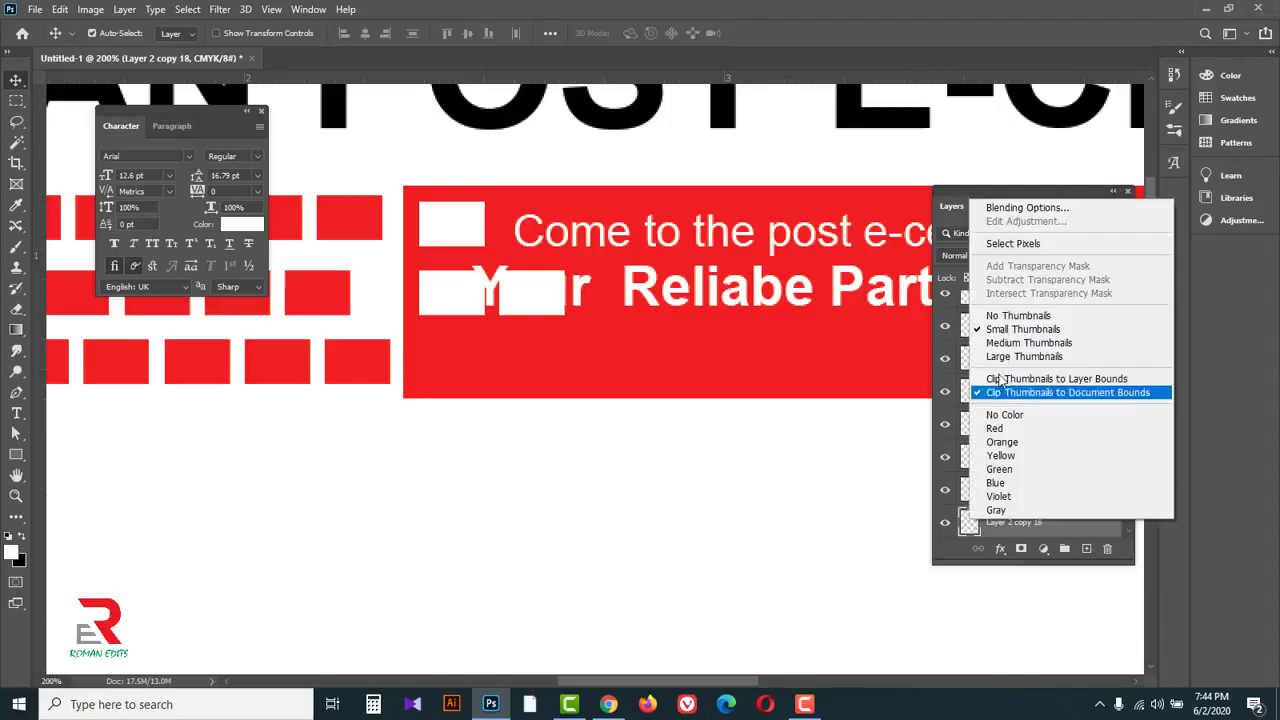
click(1000, 244)
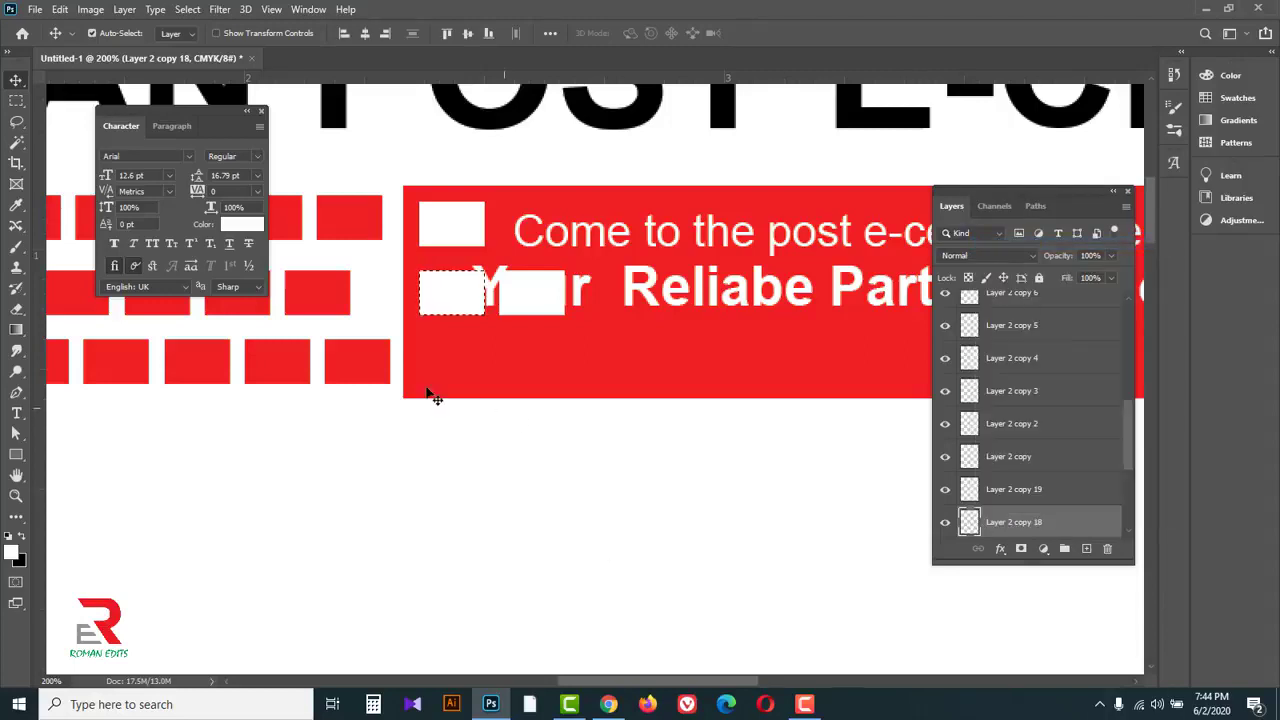
click(13, 552)
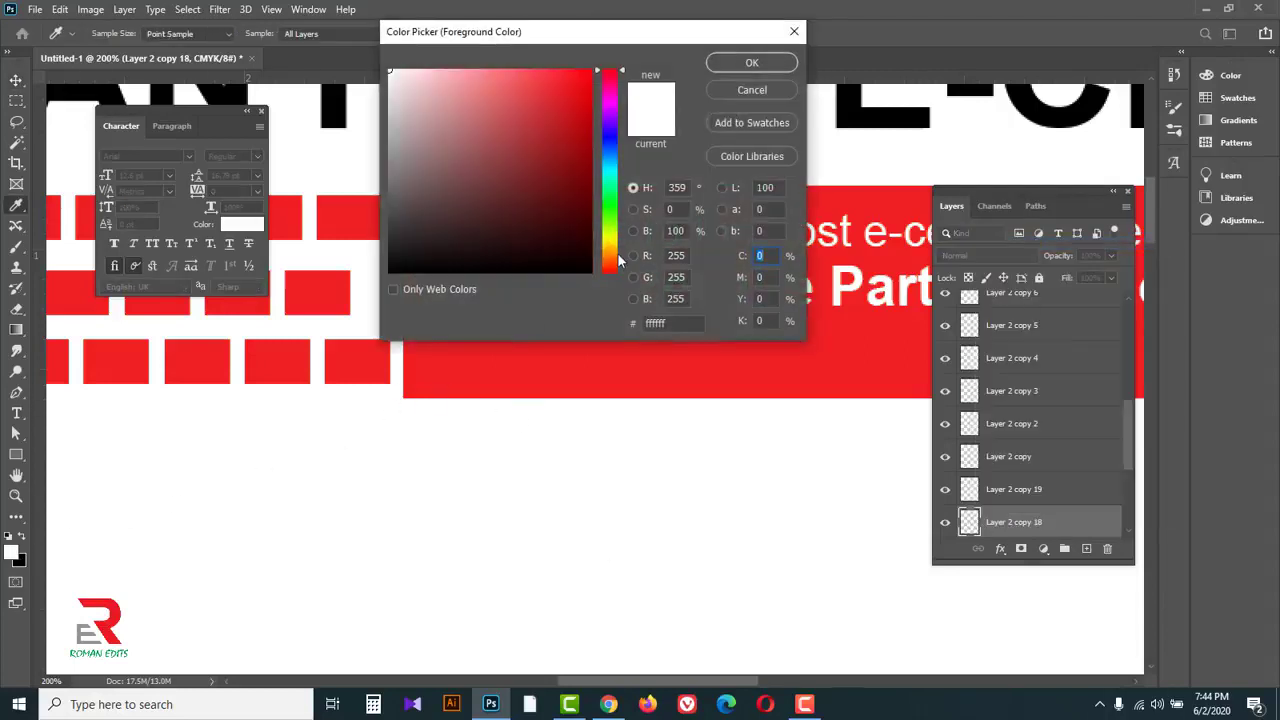
drag(618, 256, 618, 246)
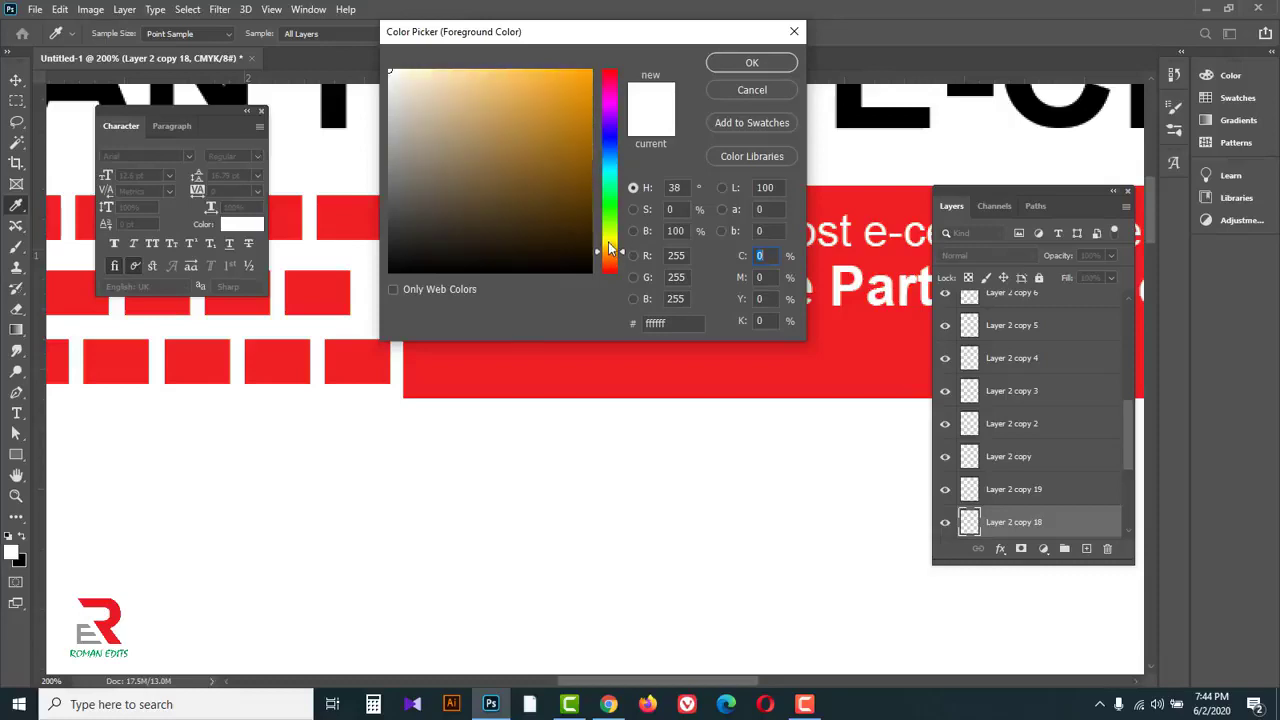
drag(587, 105, 595, 64)
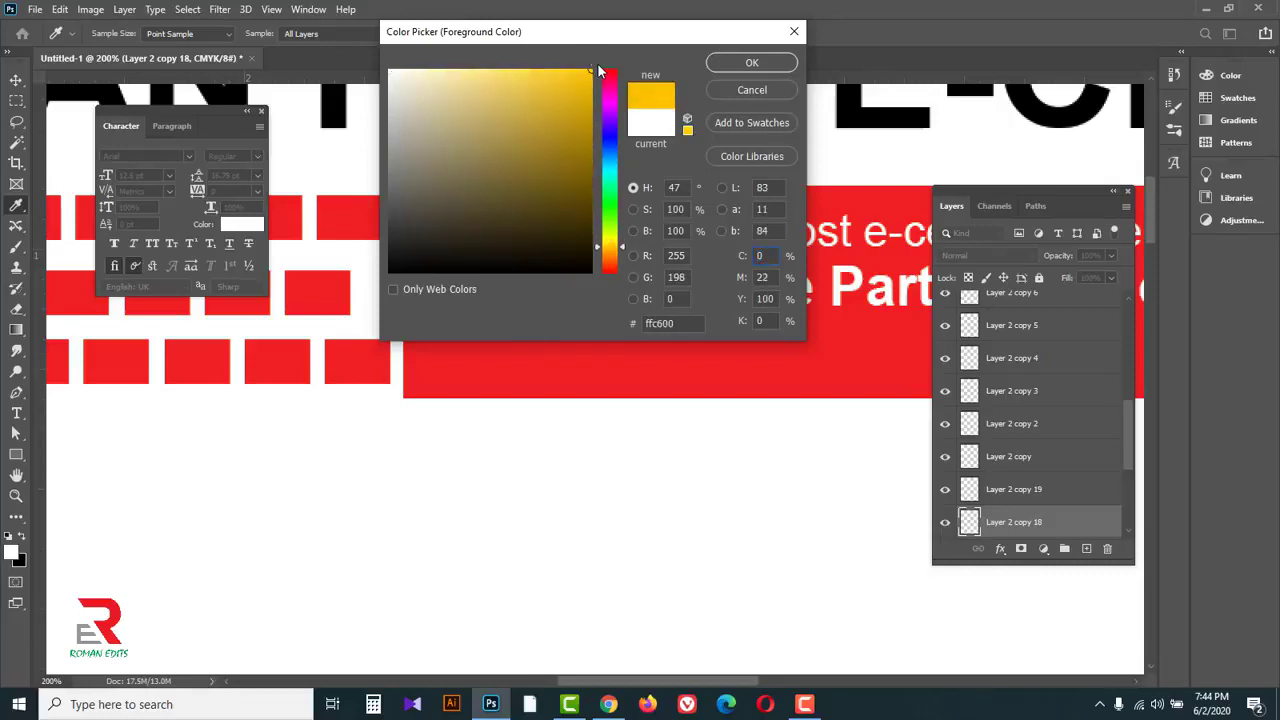
click(752, 65)
Fill the selected block with the yellow and deselect it.
key(v)
key(alt+BackSpace)
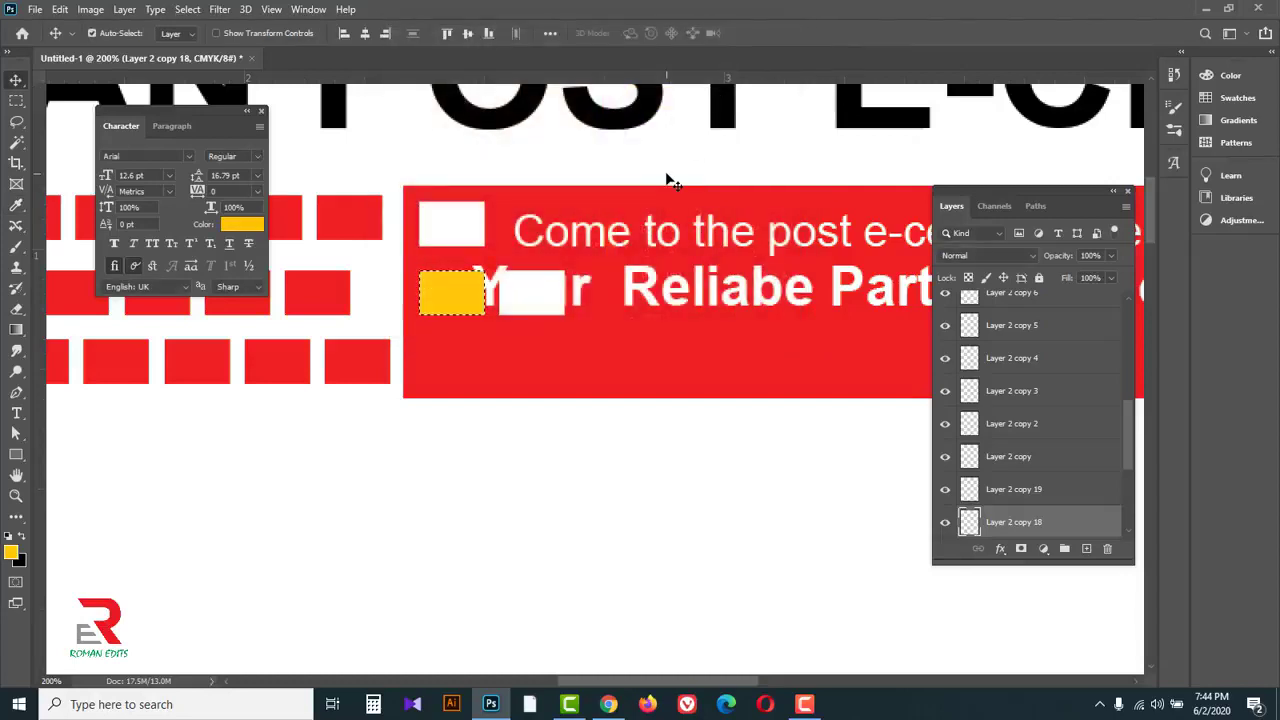
key(ctrl+d)
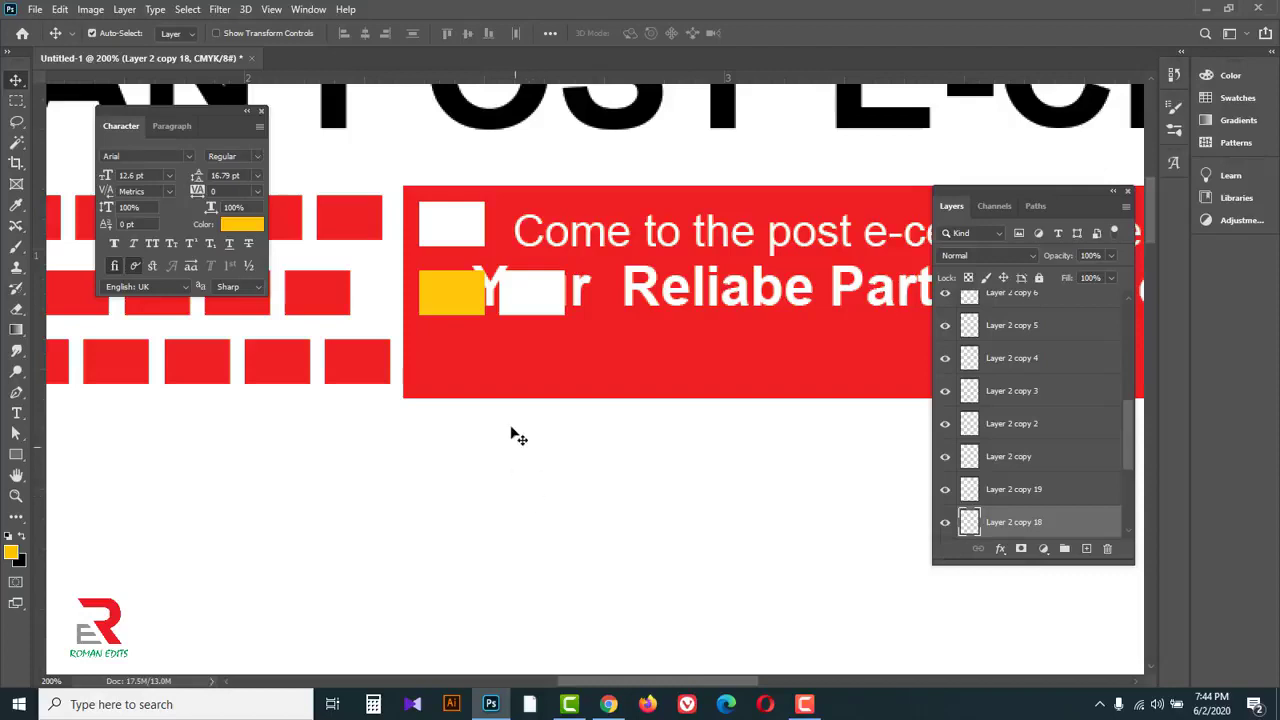
drag(446, 299, 466, 309)
key(ctrl+z)
Duplicate the white-and-yellow block pair and move the copies down into a third row.
shift+click(533, 300)
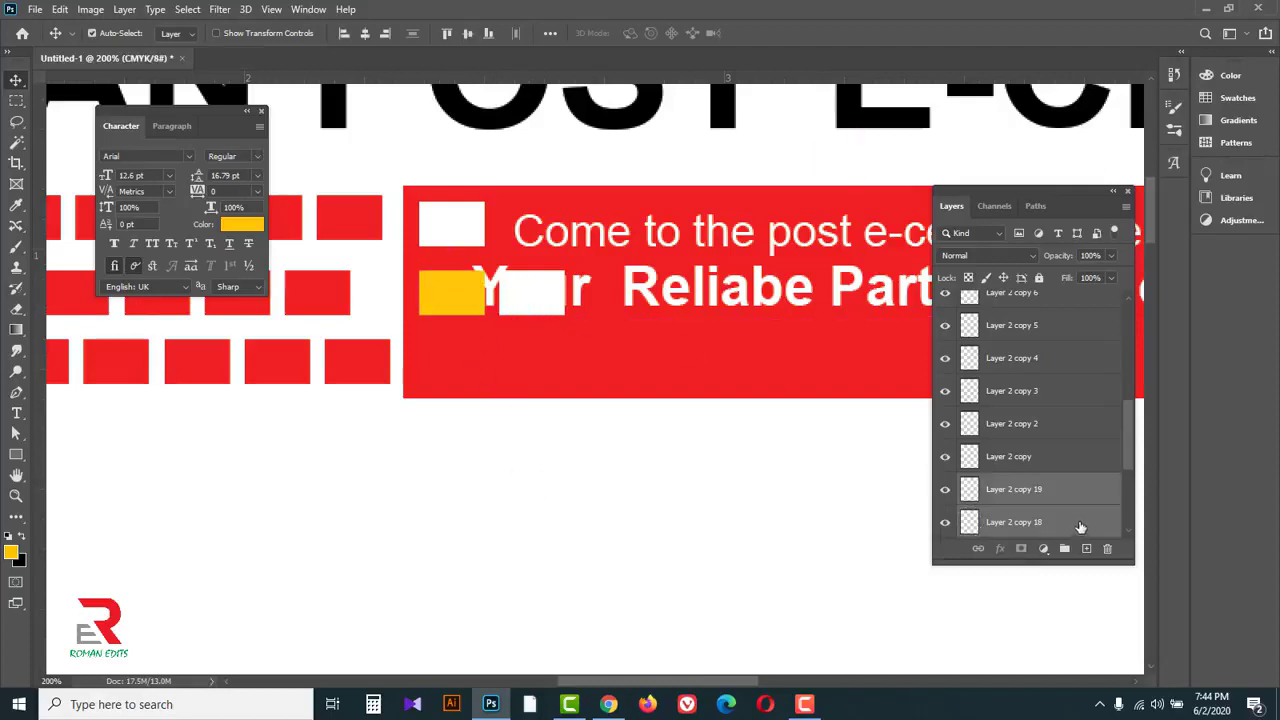
key(ctrl+j)
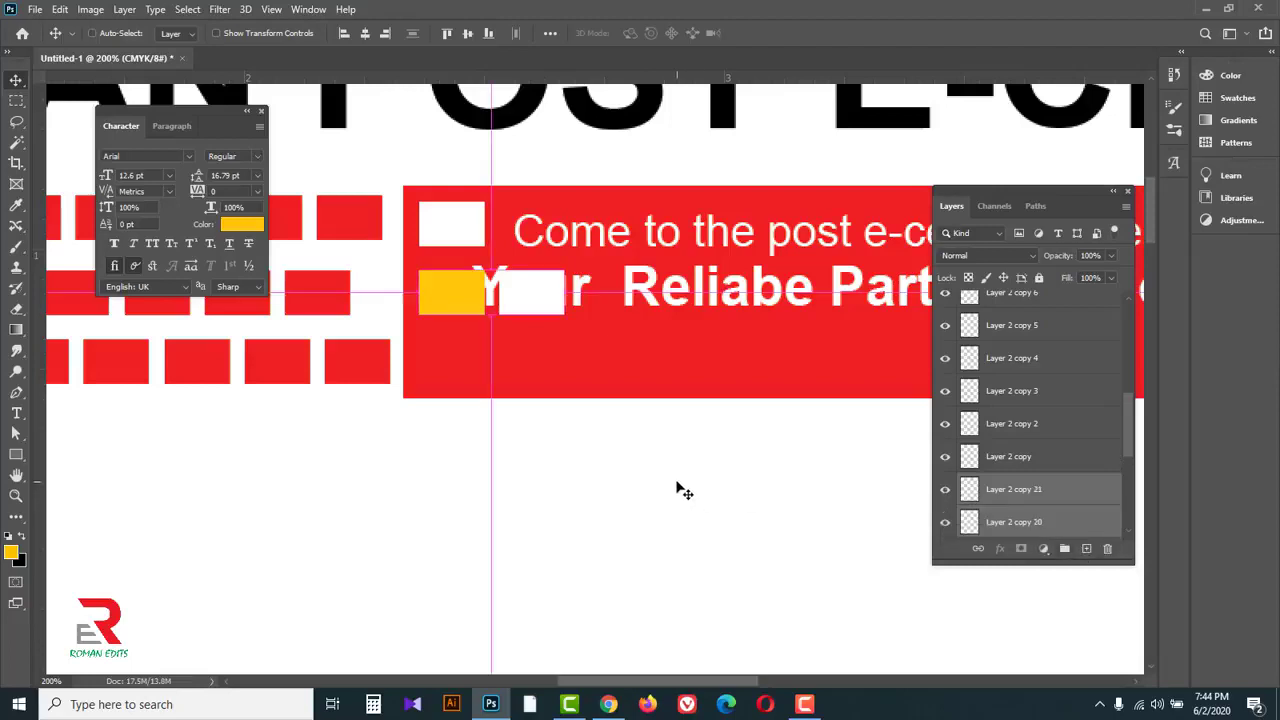
key(ctrl+t)
drag(529, 297, 527, 360)
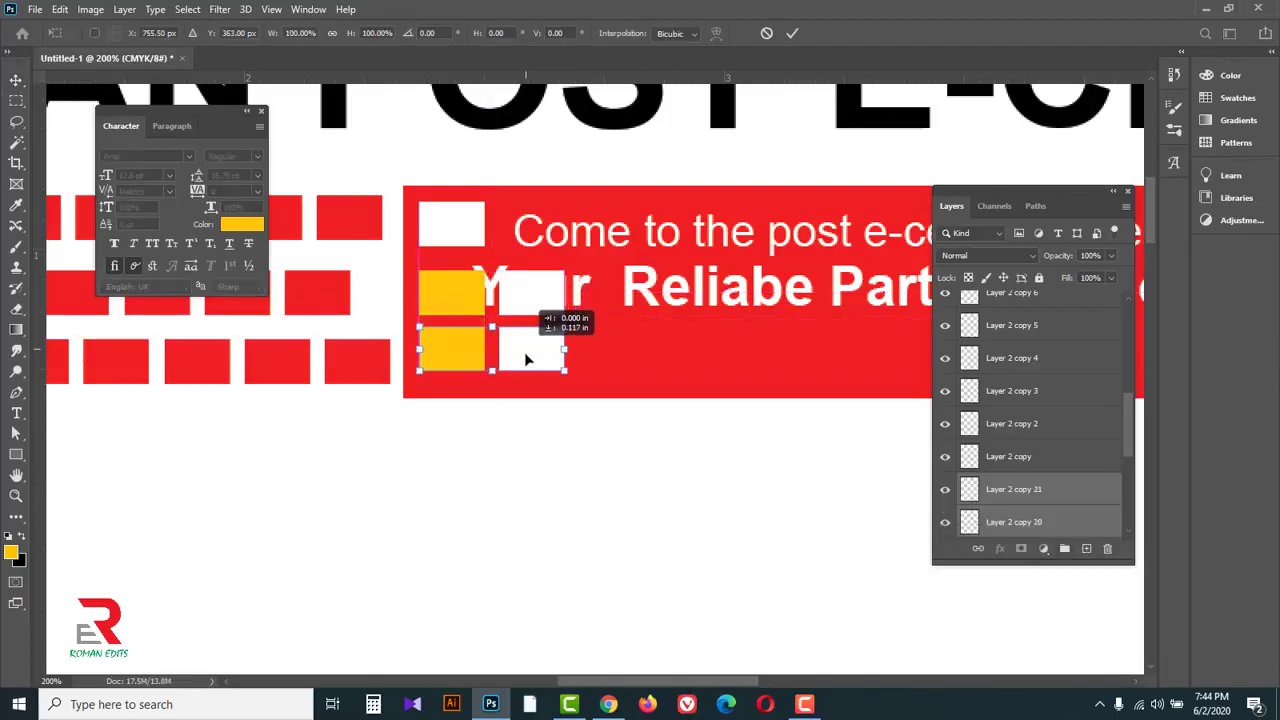
click(792, 34)
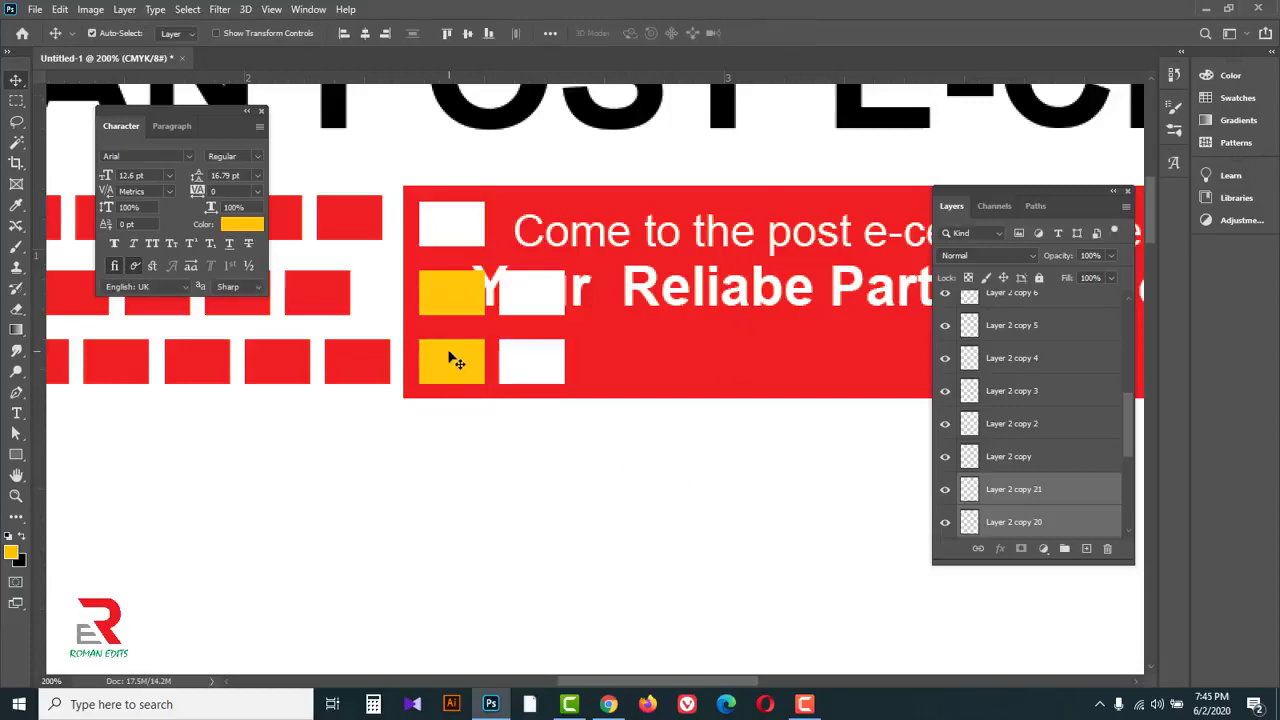
Arrange the third row as white, yellow, white, adding a copied white block at the end.
click(1080, 490)
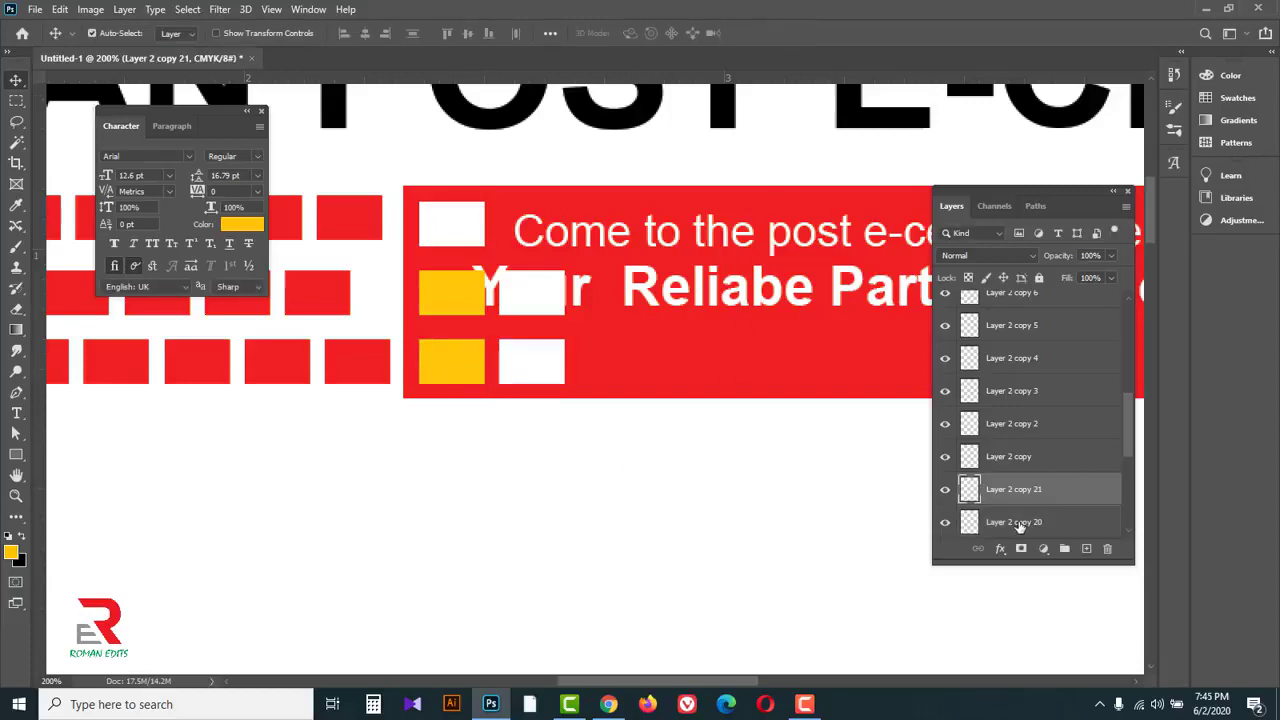
click(1019, 522)
click(945, 522)
click(945, 522)
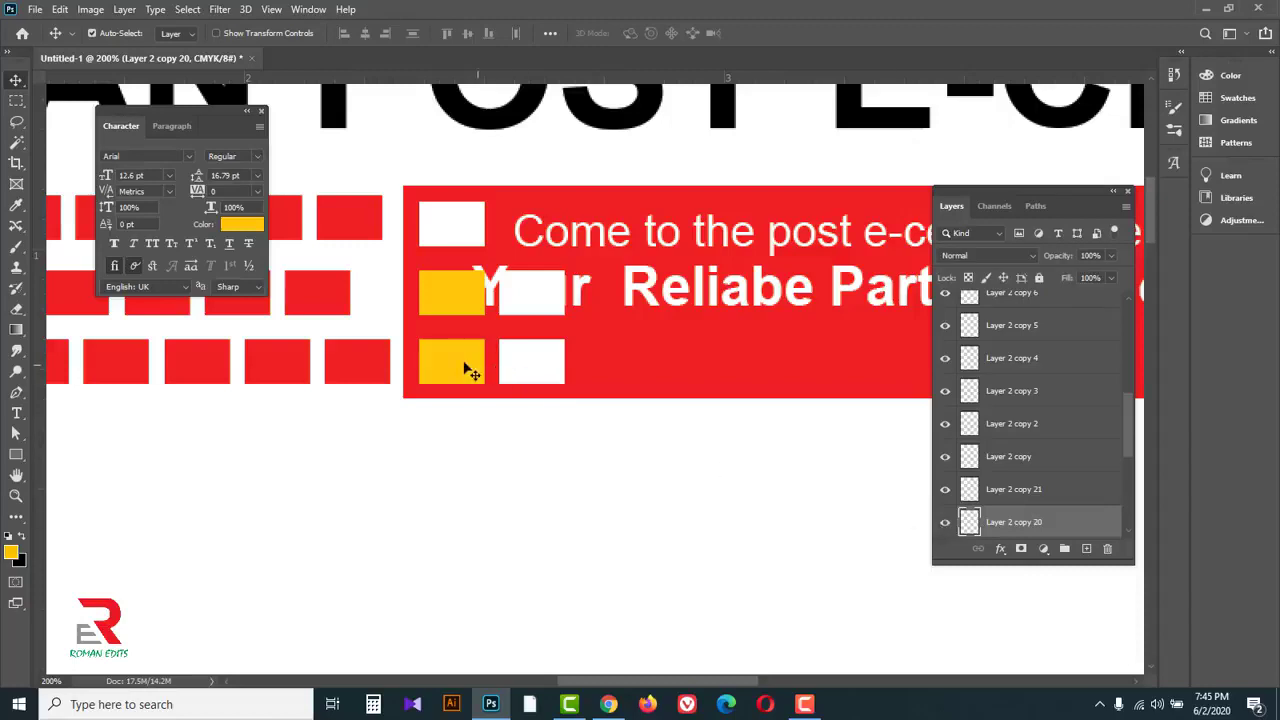
mouse_move(448, 368)
mouse_down()
mouse_move(606, 368)
mouse_move(460, 372)
mouse_up()
click(540, 370)
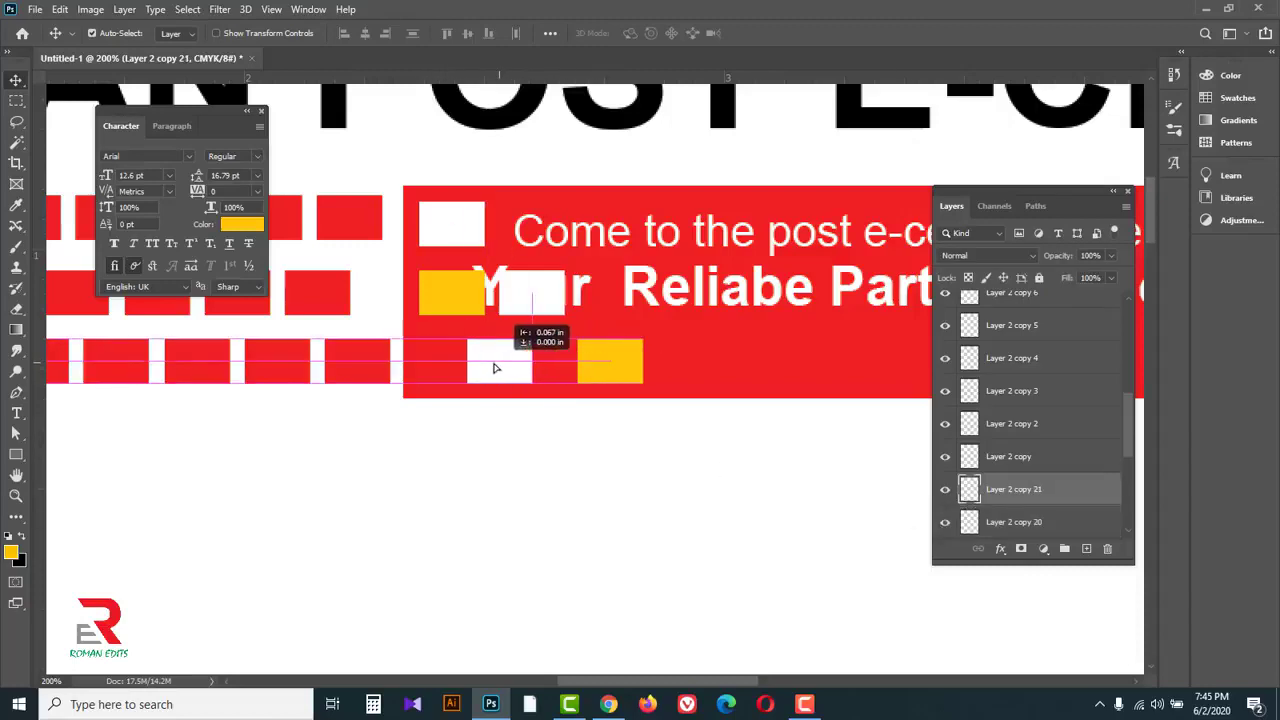
drag(619, 372, 541, 374)
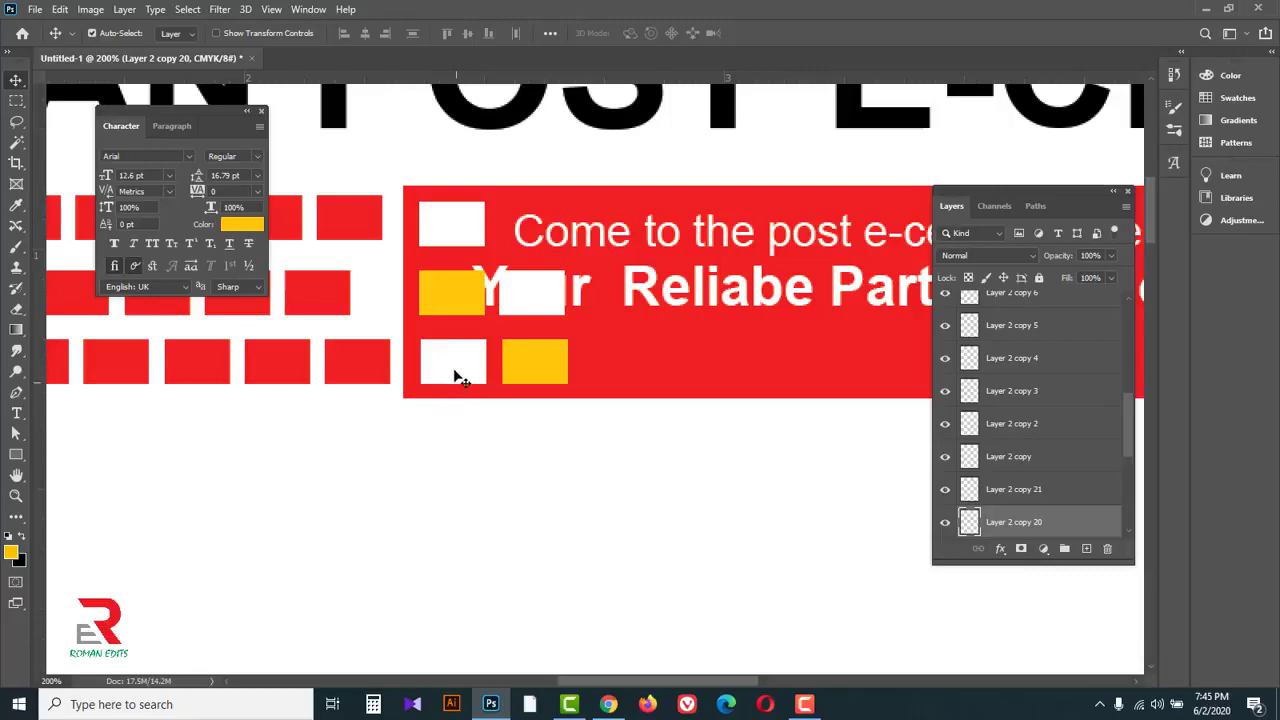
drag(447, 363, 610, 363)
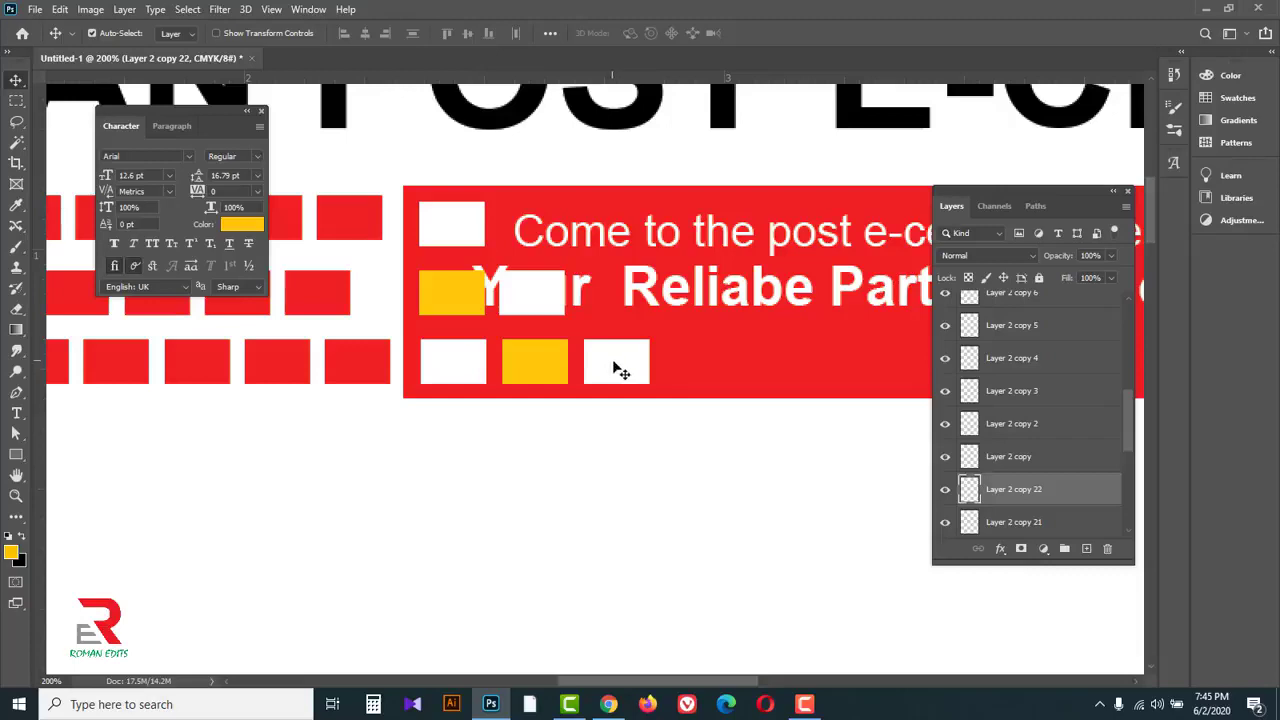
click(668, 346)
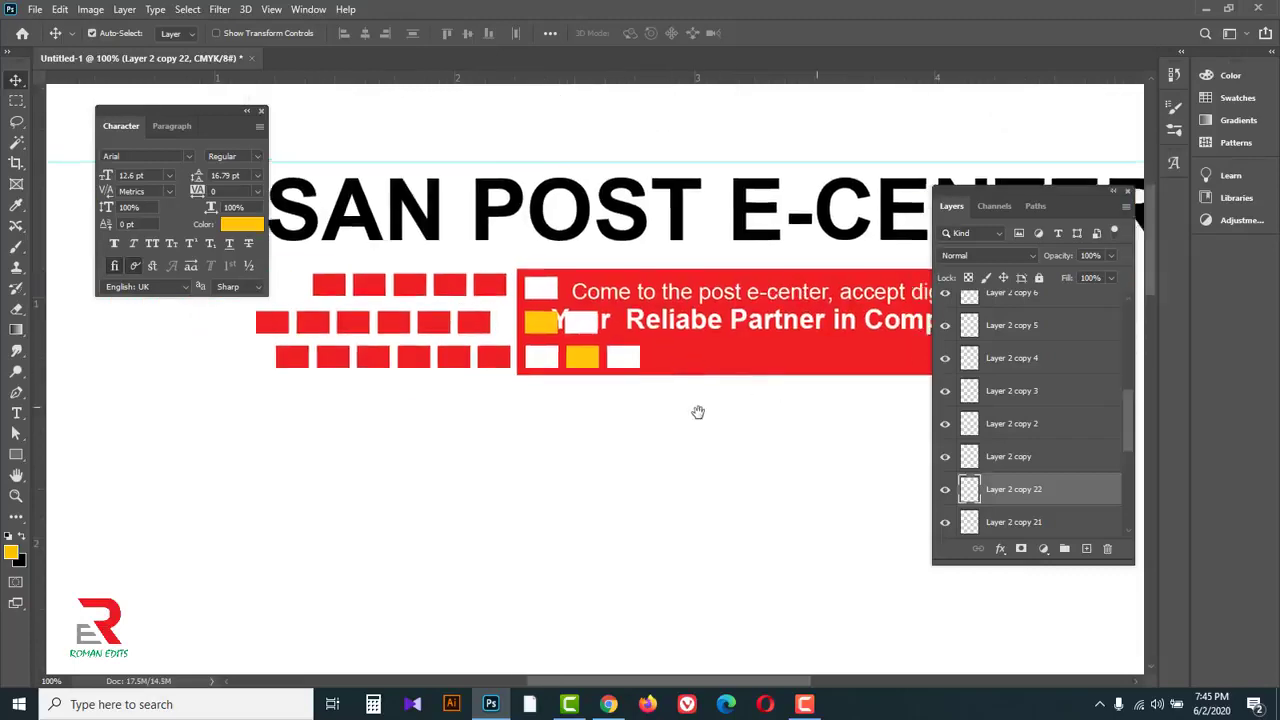
Stretch the red banner wider to the right.
drag(697, 414, 513, 413)
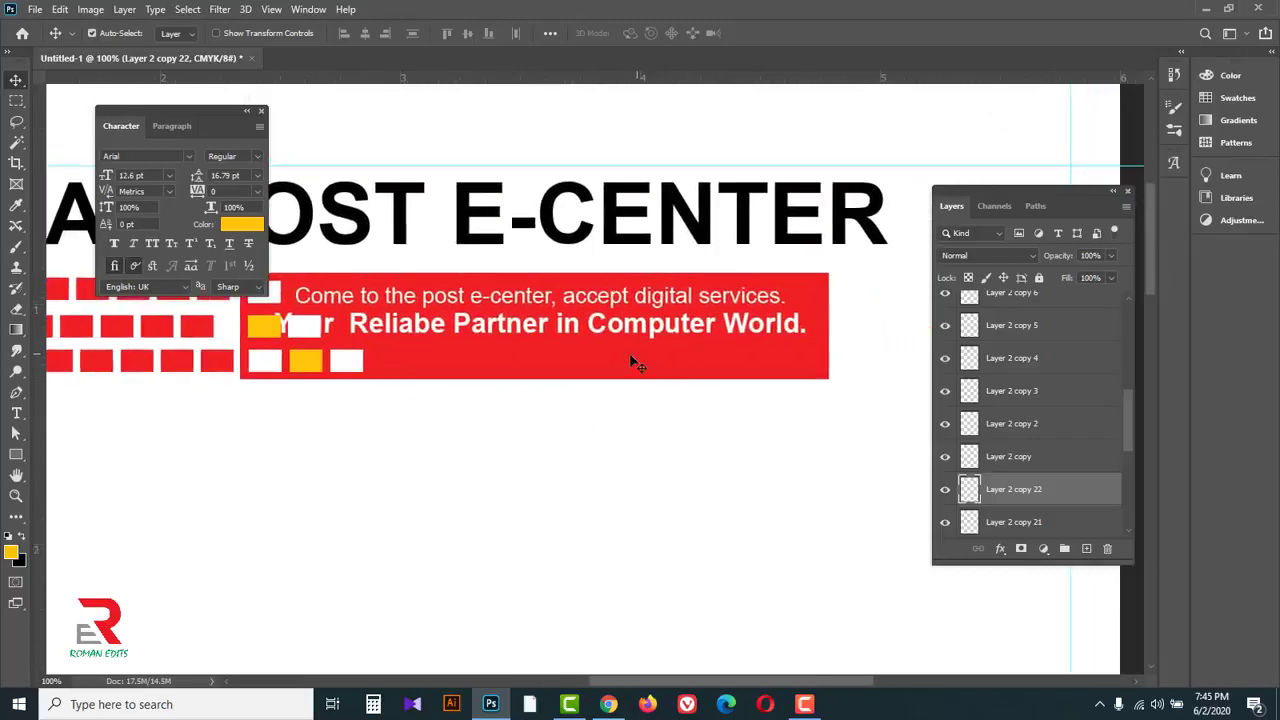
click(703, 368)
key(ctrl+t)
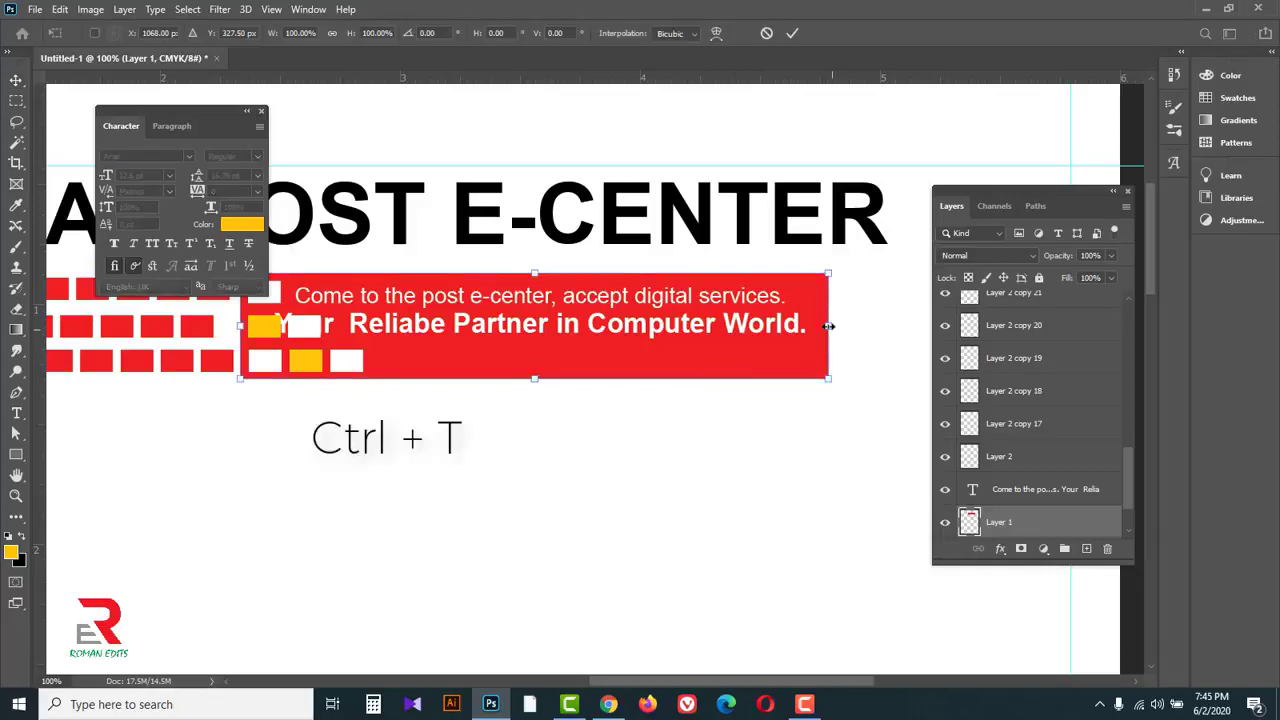
drag(840, 327, 868, 327)
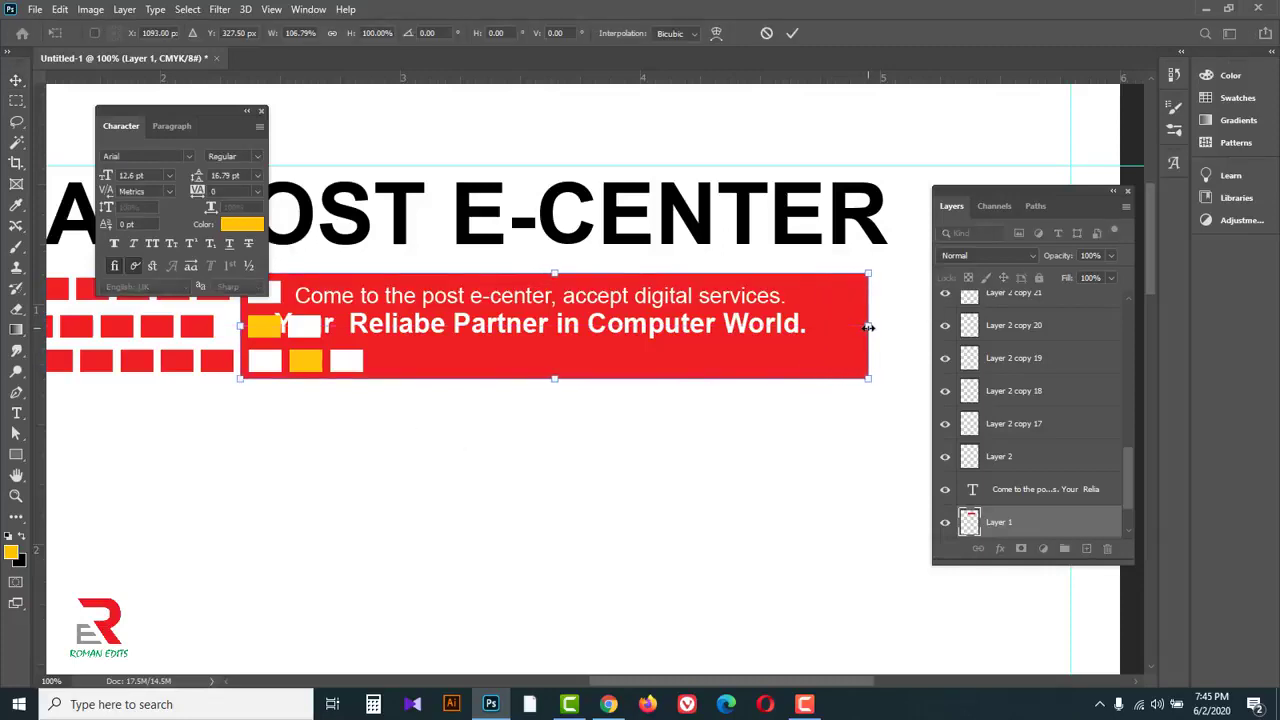
click(792, 36)
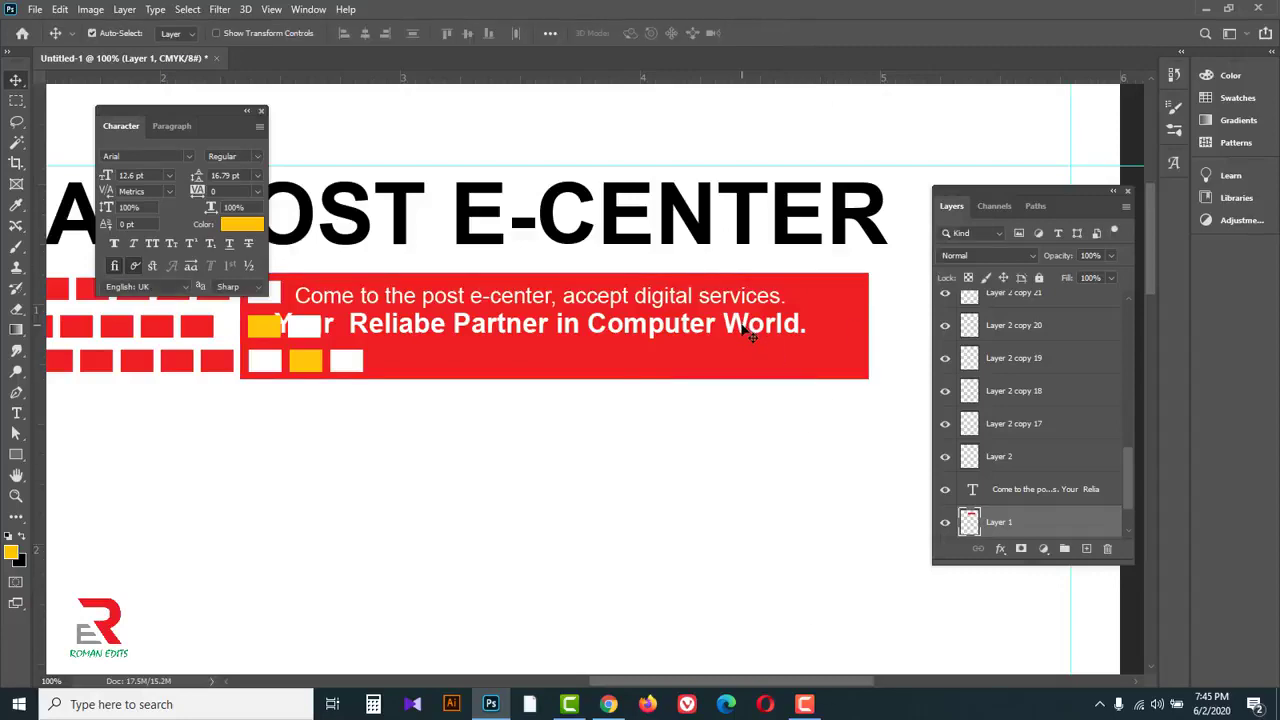
Shift the tagline right and narrow it from its left side so it clears the blocks.
drag(743, 328, 790, 334)
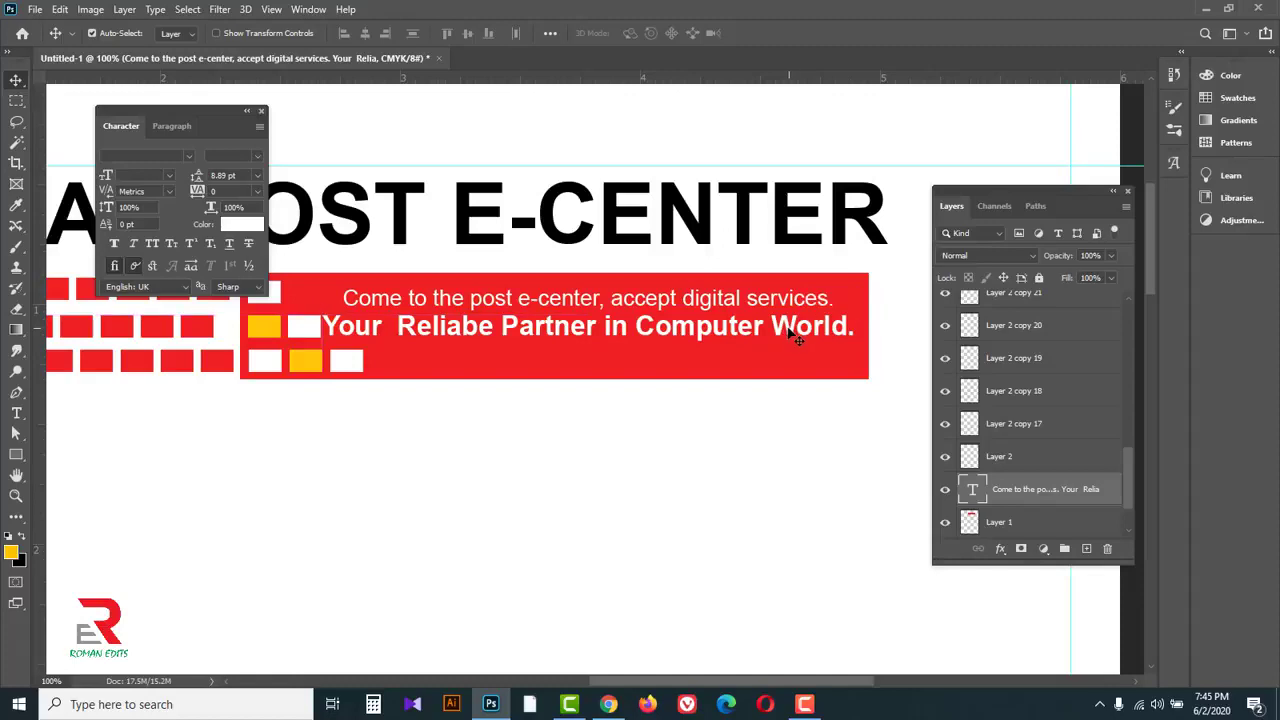
key(ctrl+t)
drag(322, 317, 342, 317)
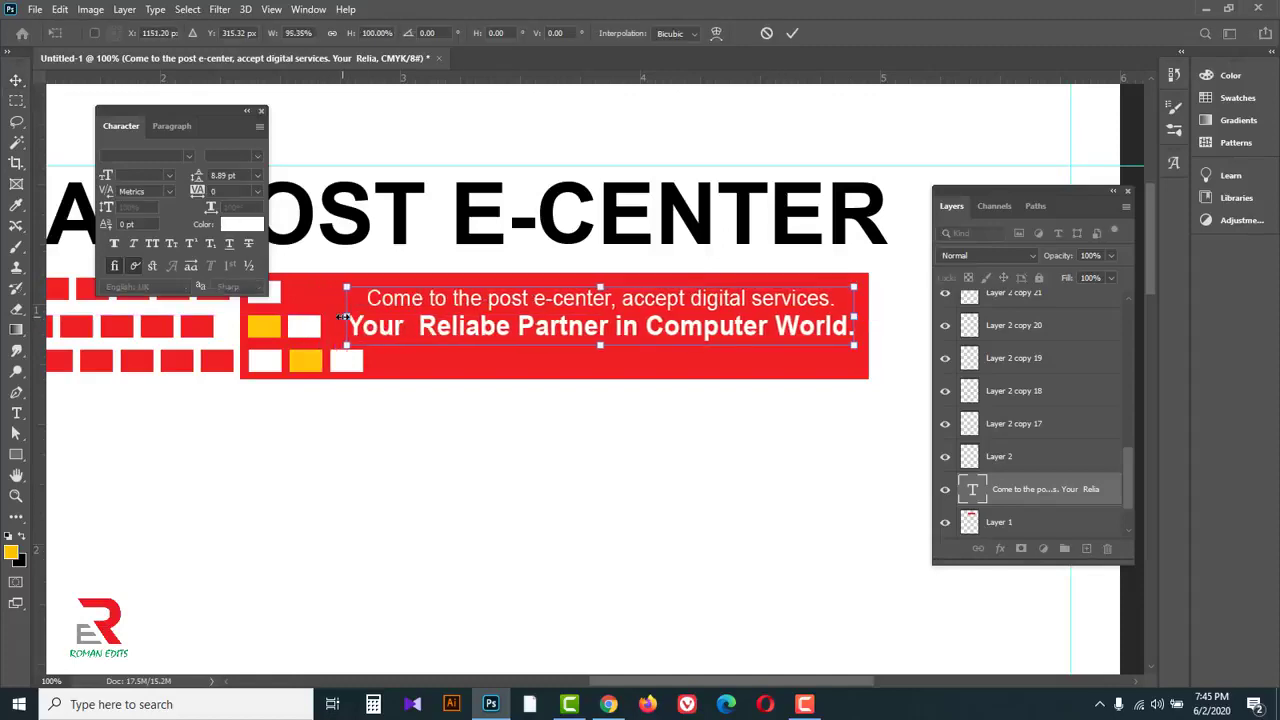
click(793, 36)
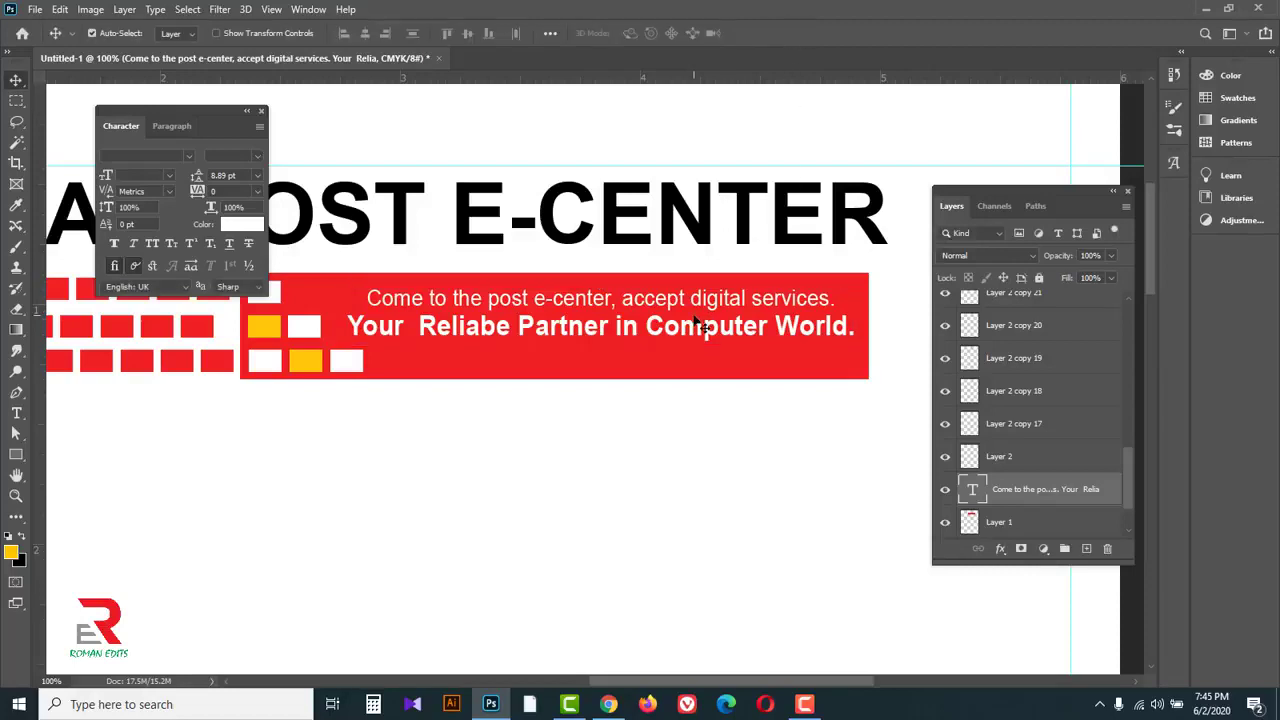
scroll(705, 349, down, 1)
scroll(705, 349, down, 1)
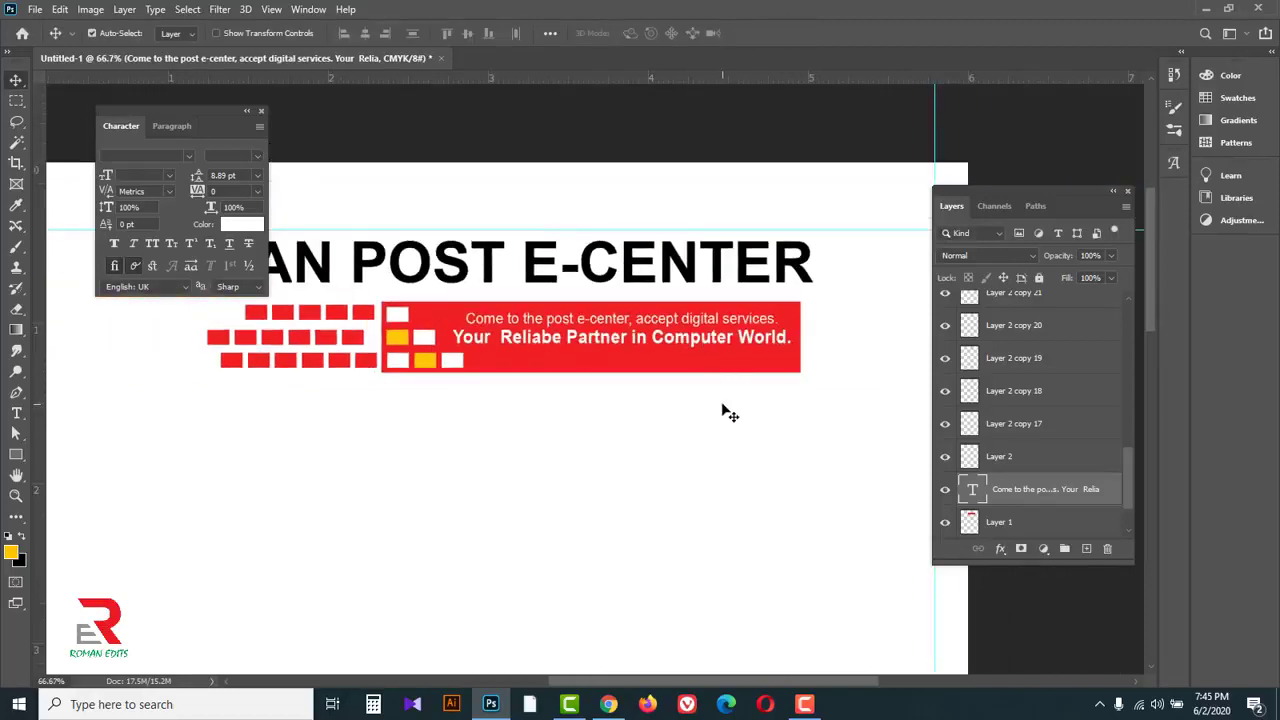
Draw a yellow rounded rectangle, about 236 × 147 px with 50 px corners, right of the banner.
drag(829, 409, 731, 411)
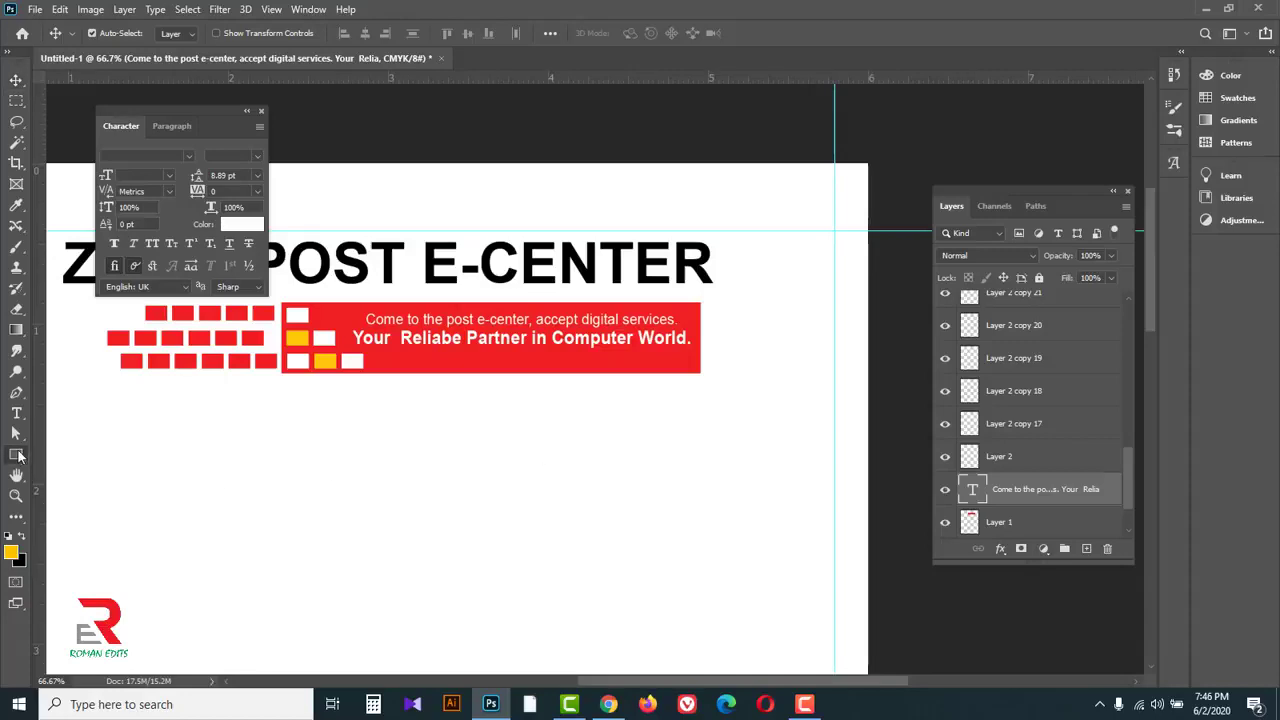
drag(16, 455, 77, 474)
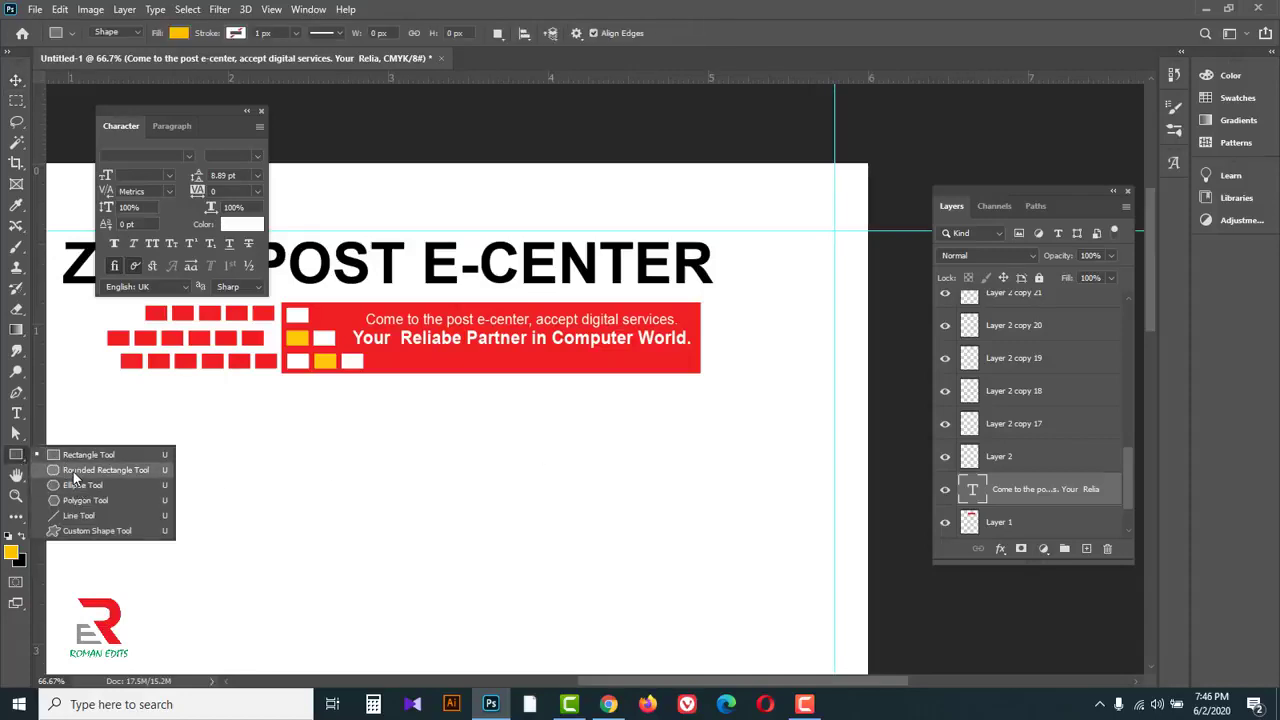
click(130, 470)
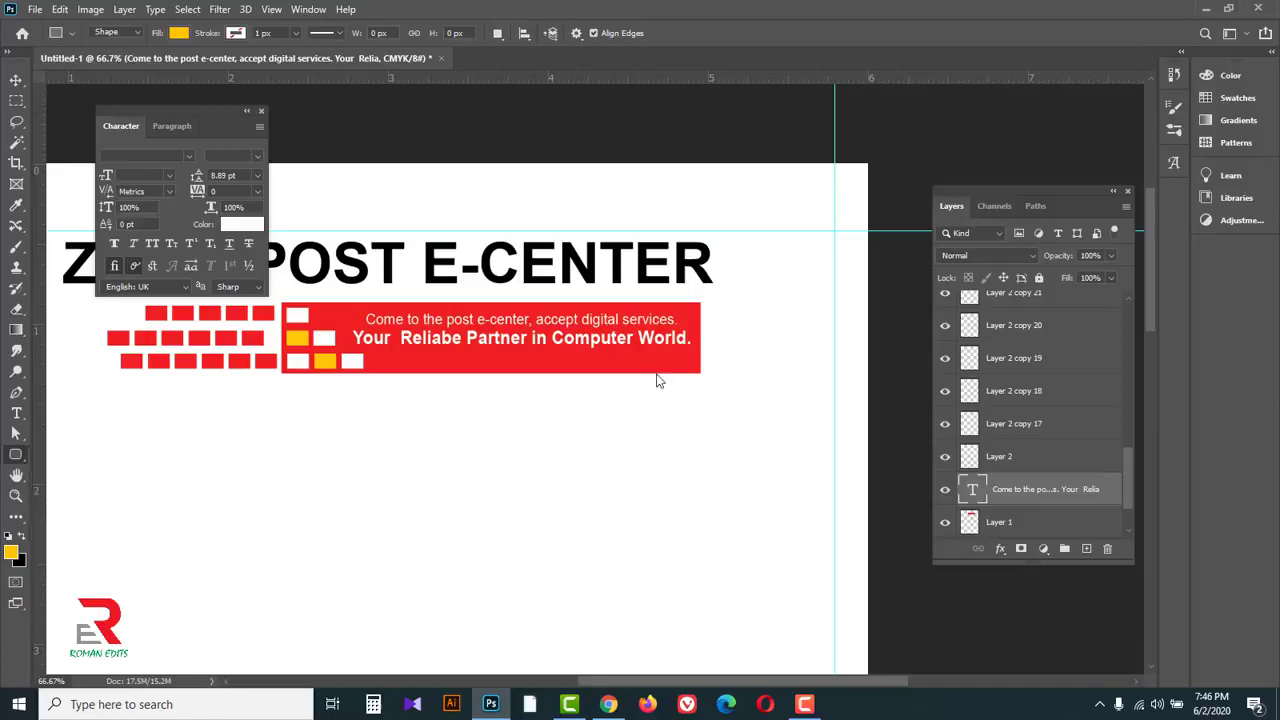
drag(709, 300, 836, 378)
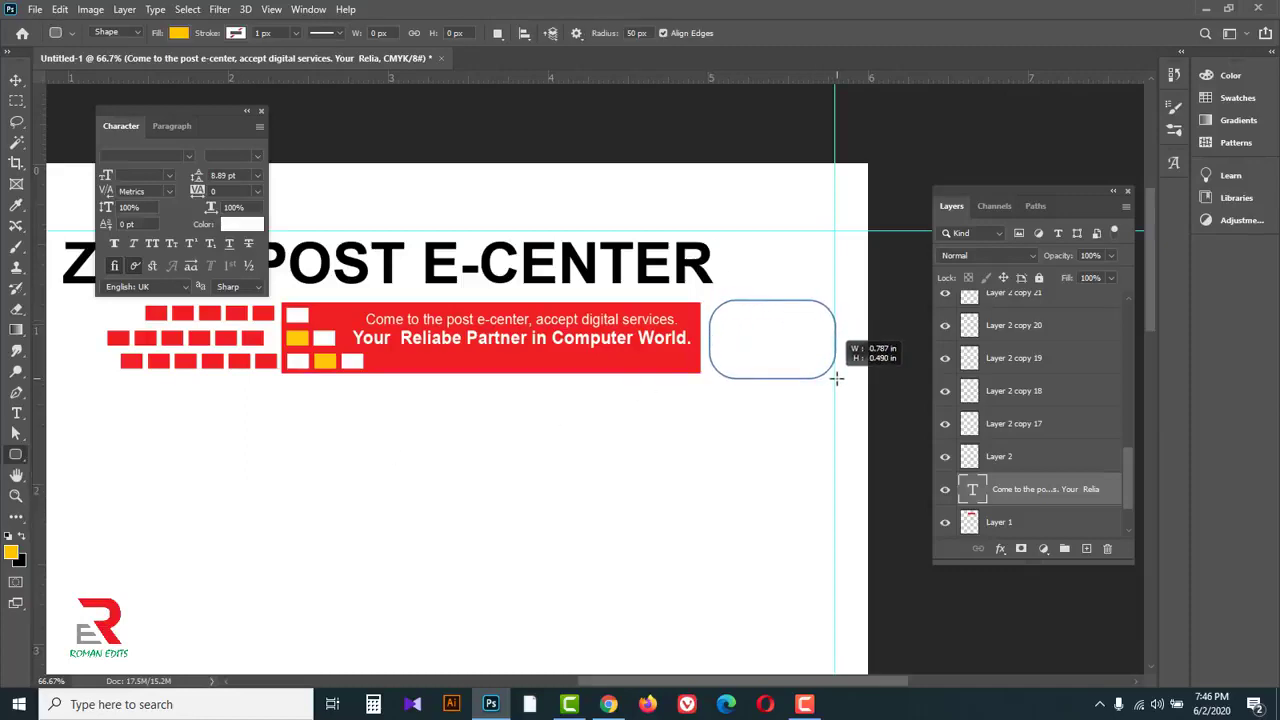
drag(836, 378, 834, 376)
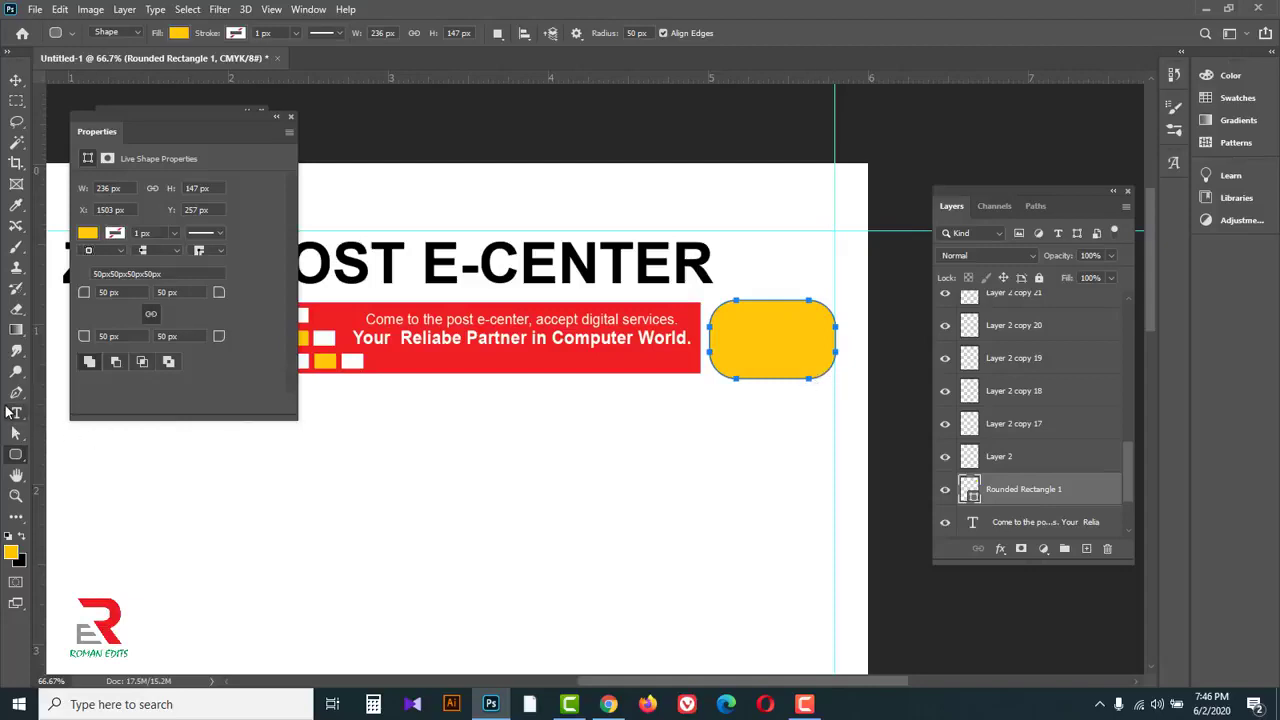
Add a black text layer below the banner with 'Call' and the two phone numbers.
click(15, 415)
click(84, 416)
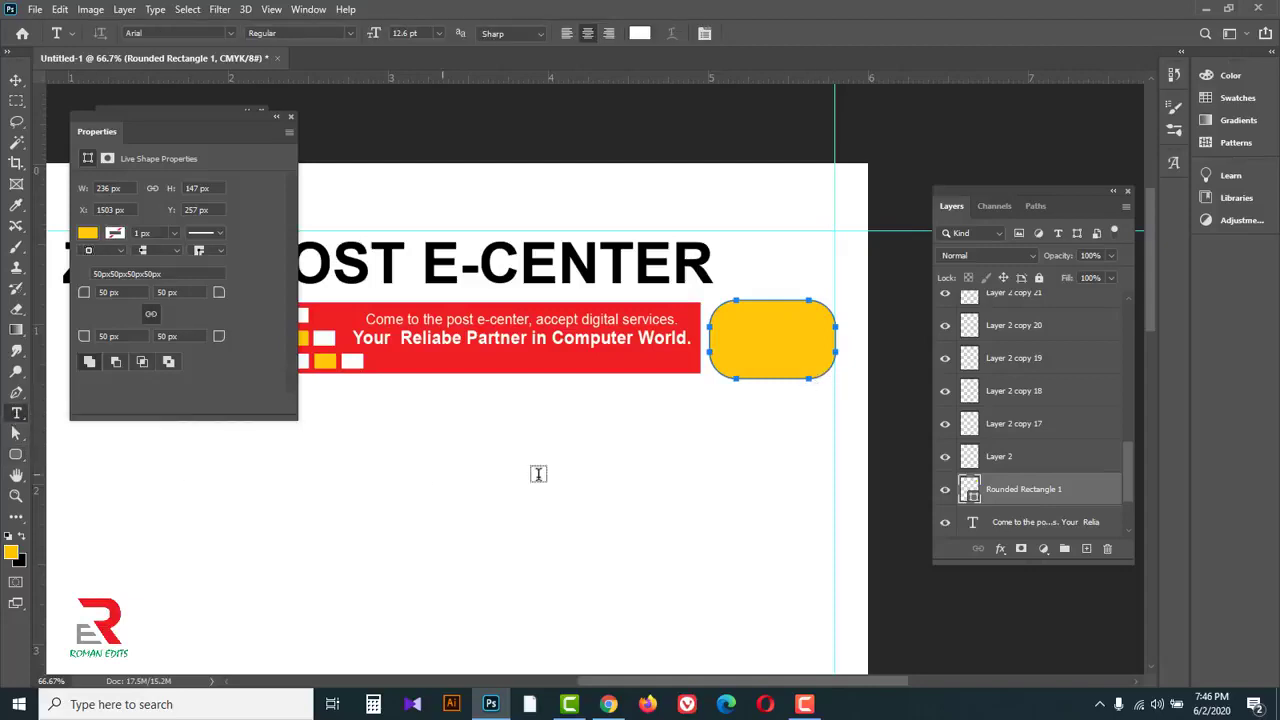
click(590, 452)
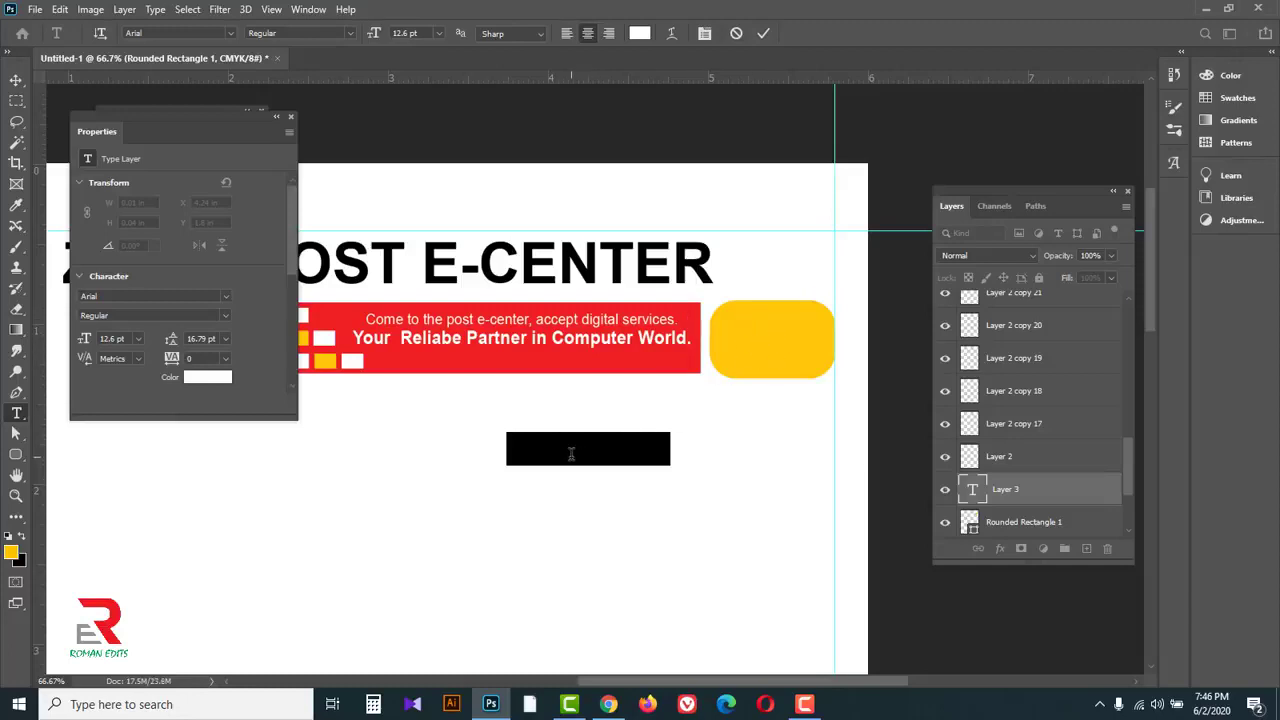
text(Call)
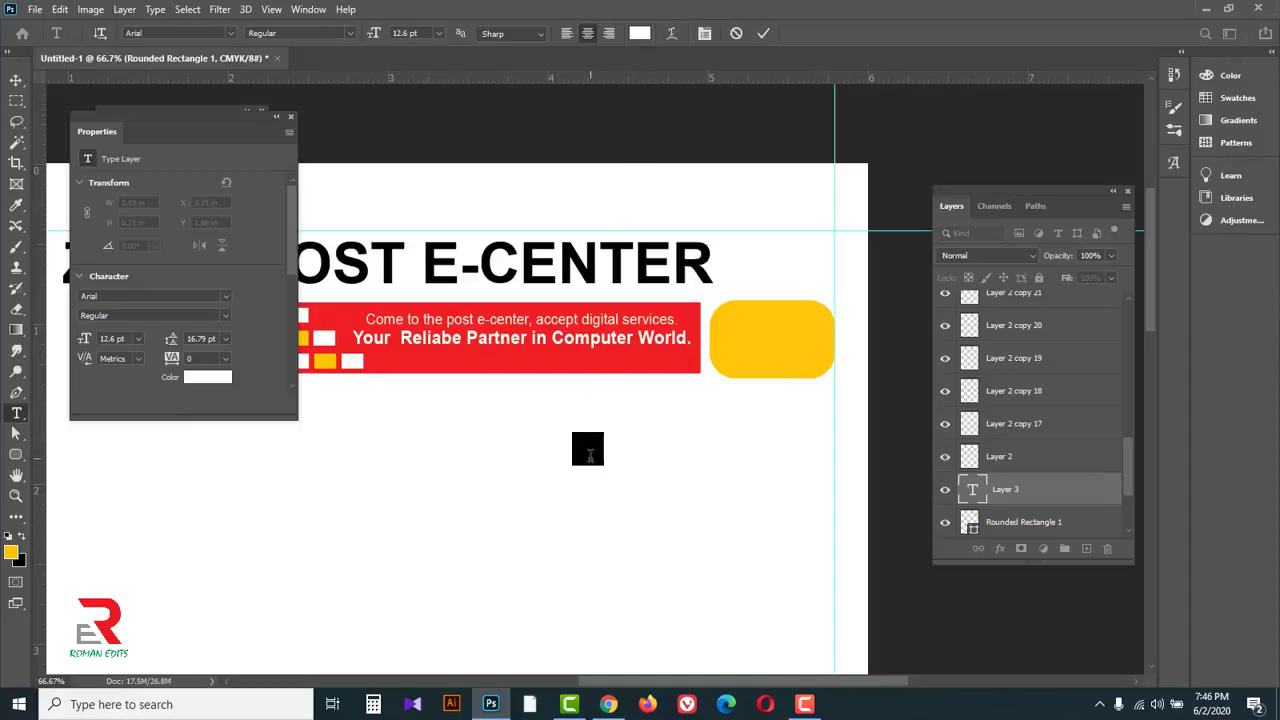
click(640, 33)
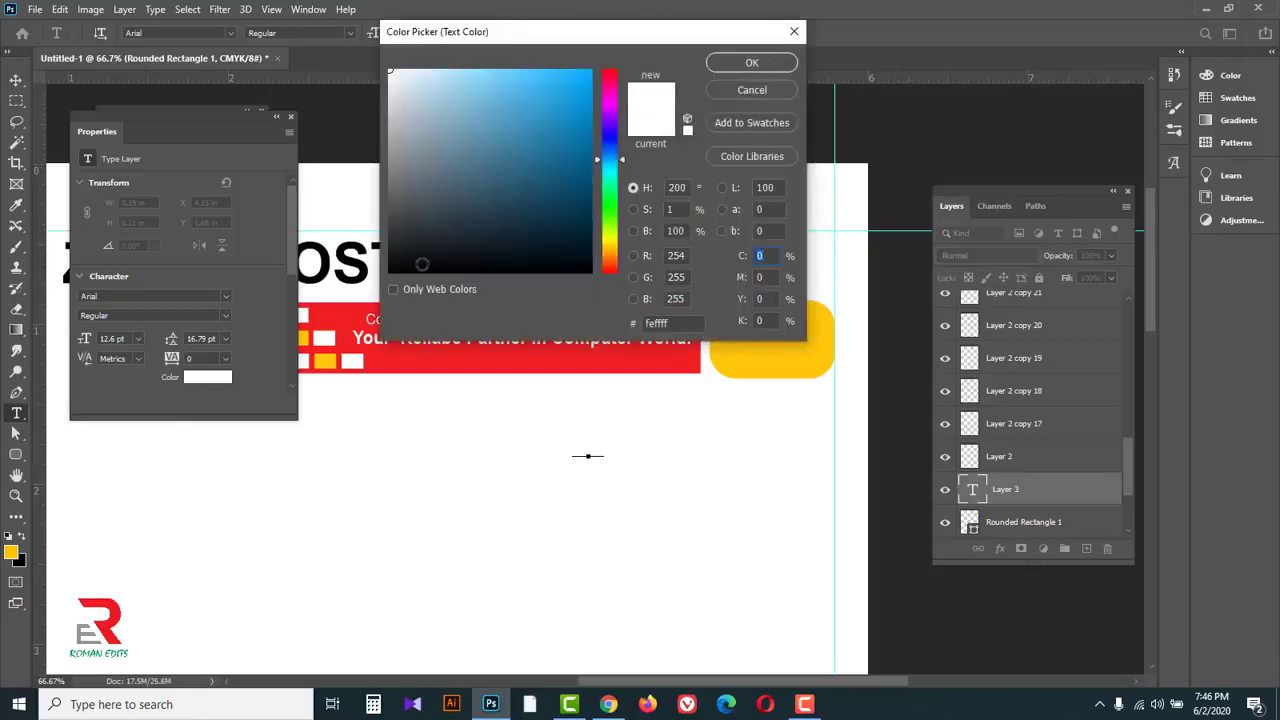
drag(418, 264, 392, 274)
click(750, 63)
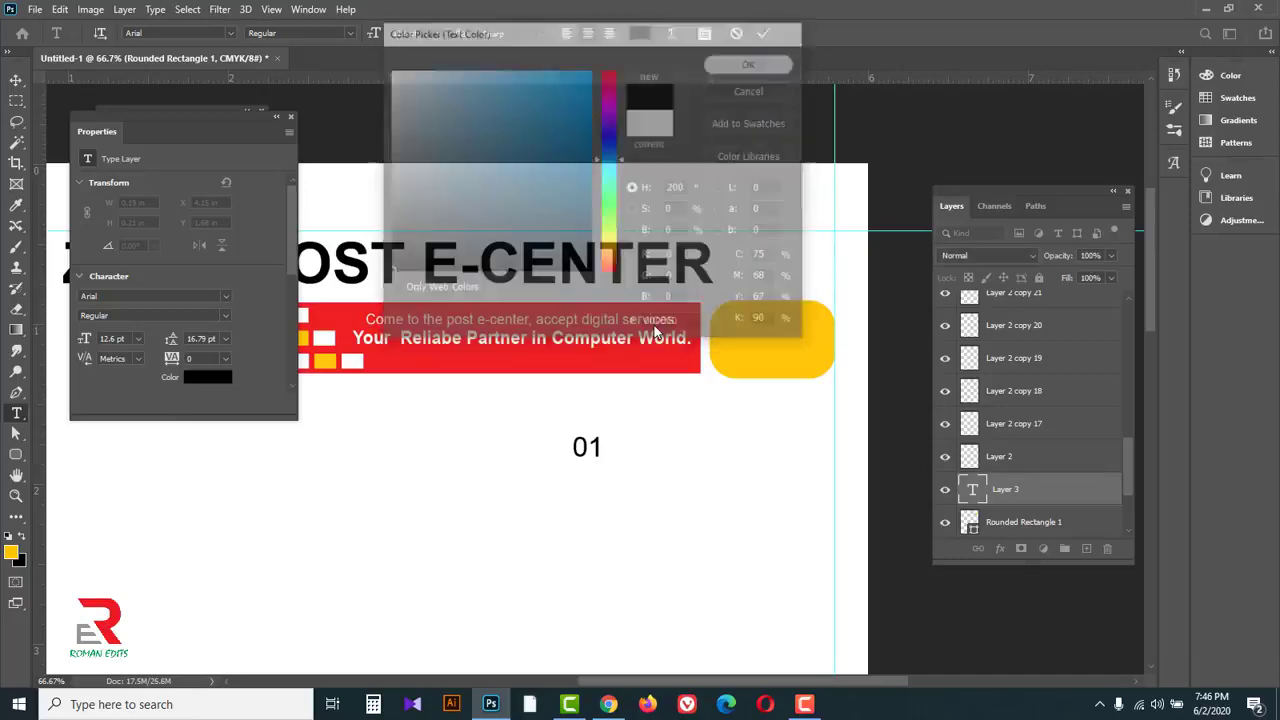
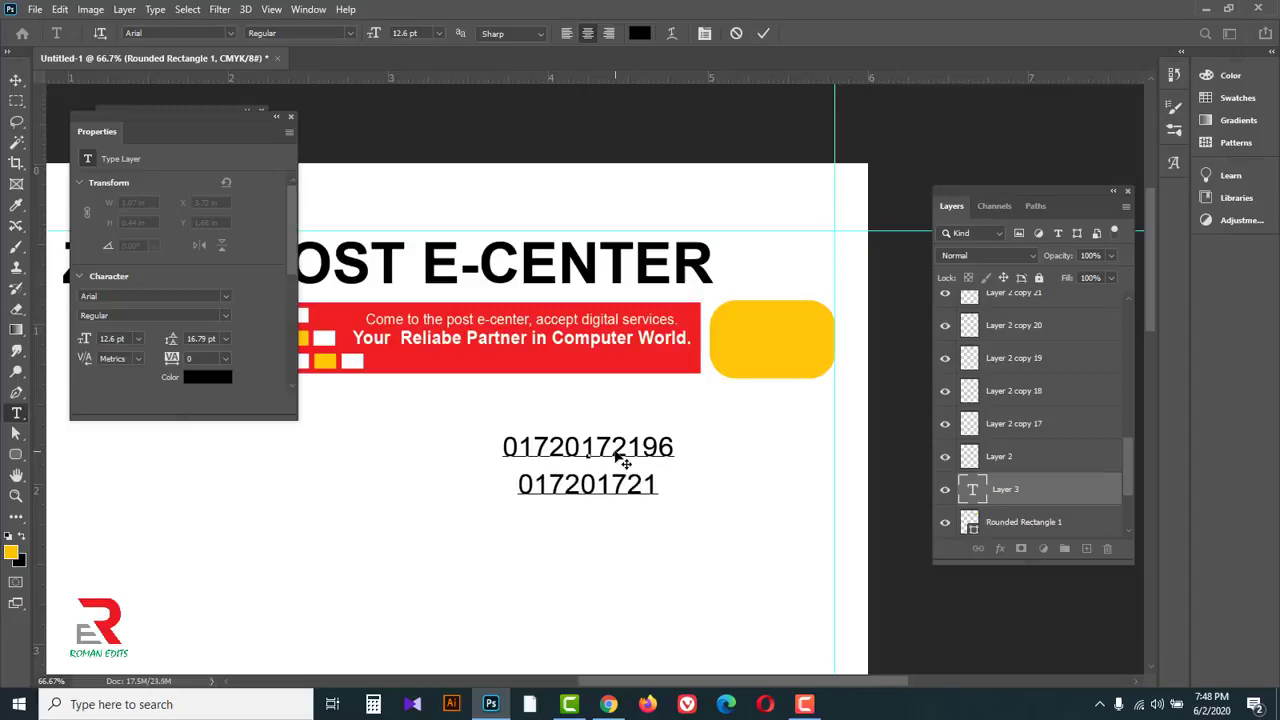
key(ctrl+Return)
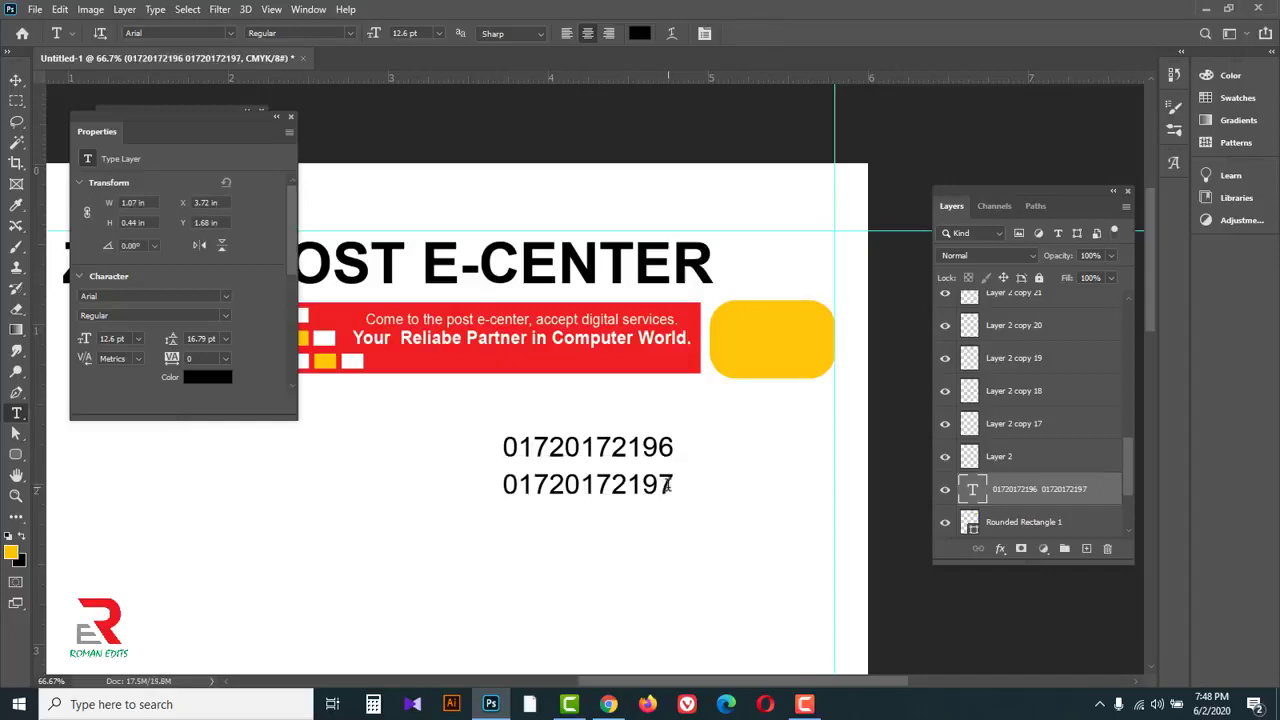
Set both phone-number lines to 11 pt.
drag(668, 485, 491, 444)
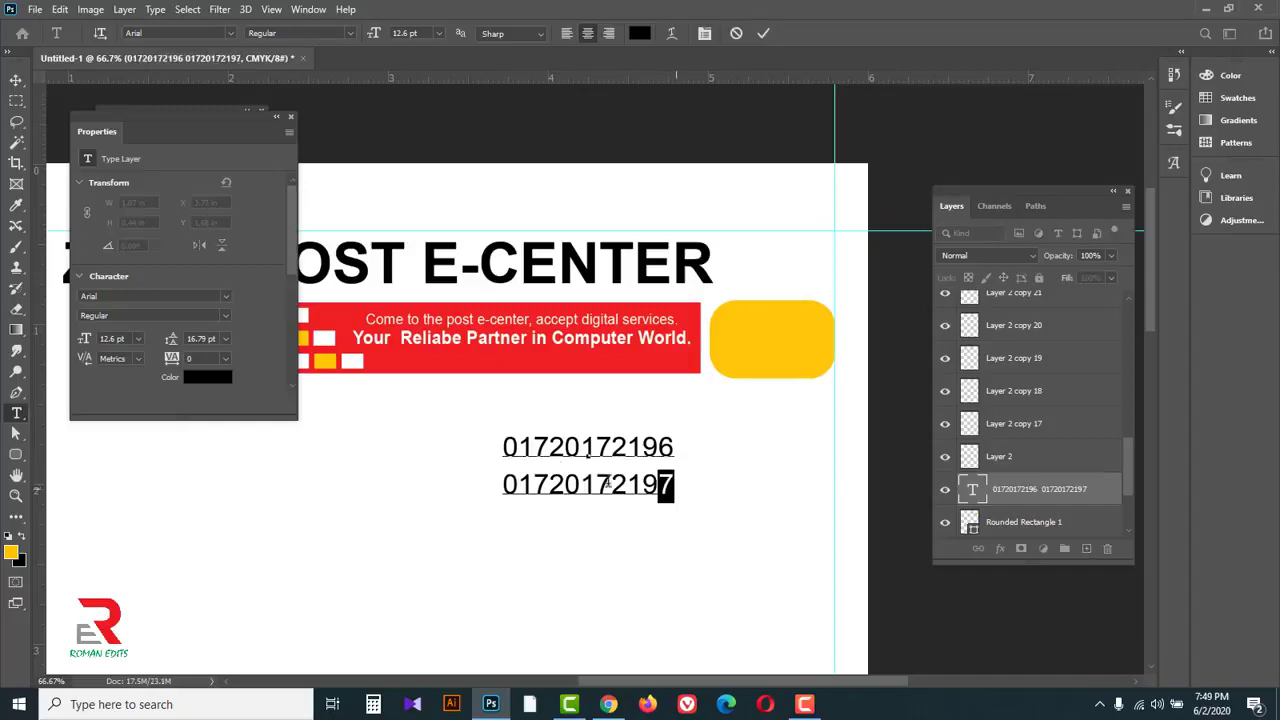
click(439, 34)
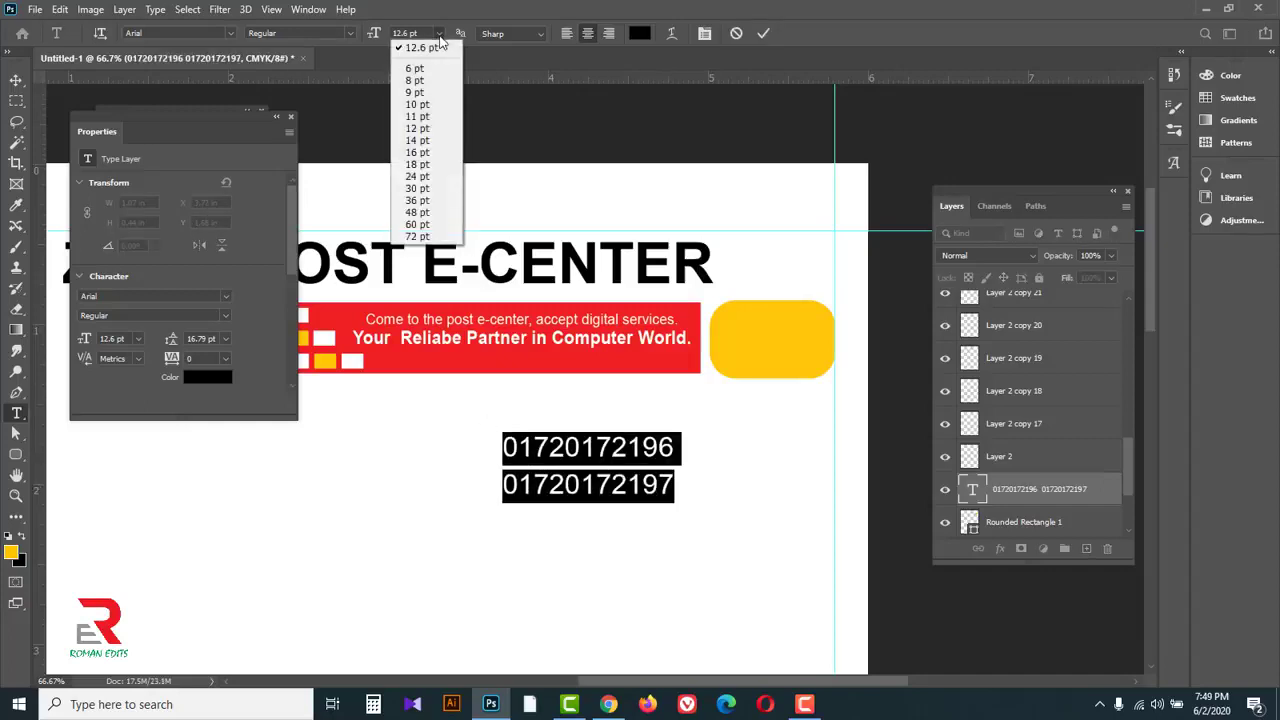
click(419, 117)
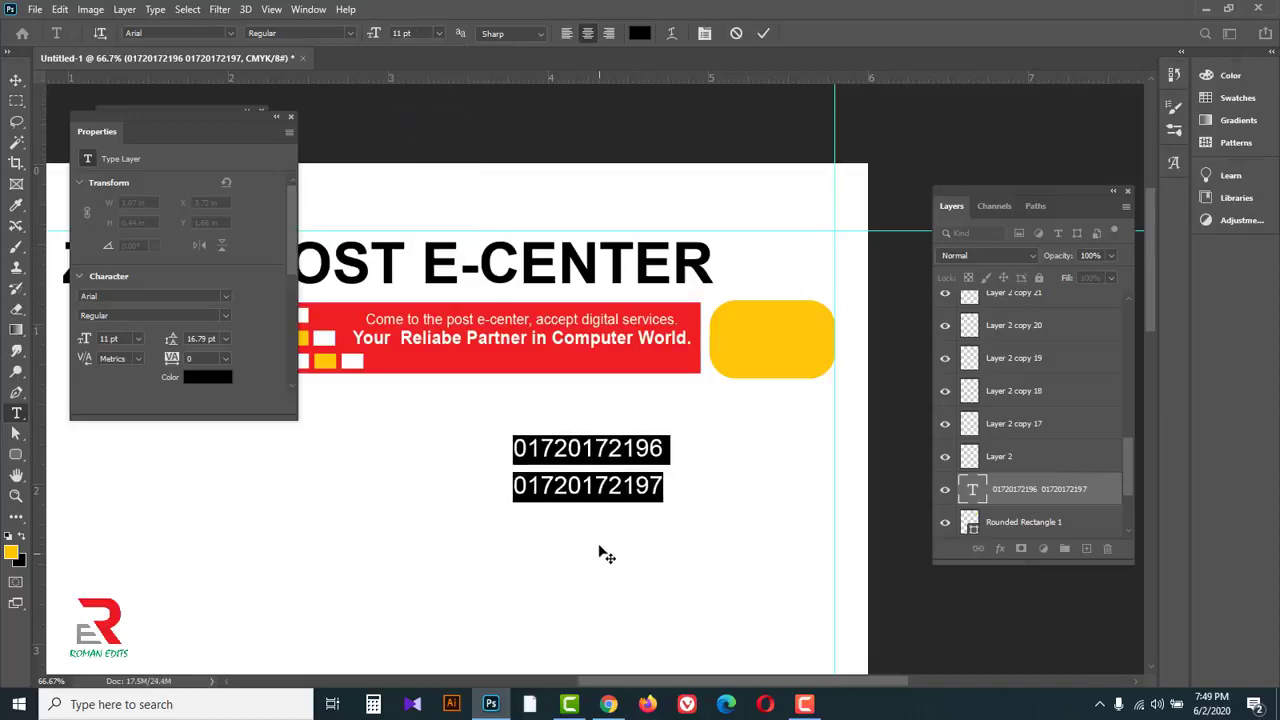
Move the phone numbers onto the yellow box and scale them down to about 8.08 pt.
click(763, 33)
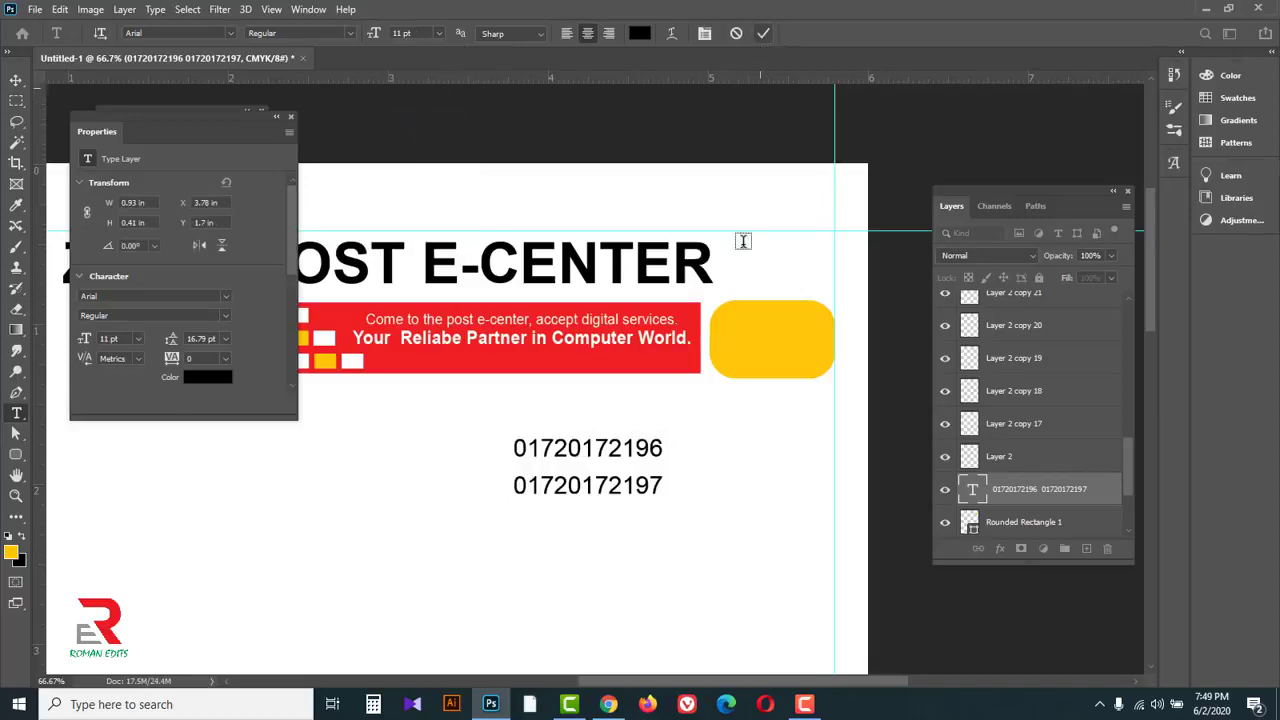
click(16, 80)
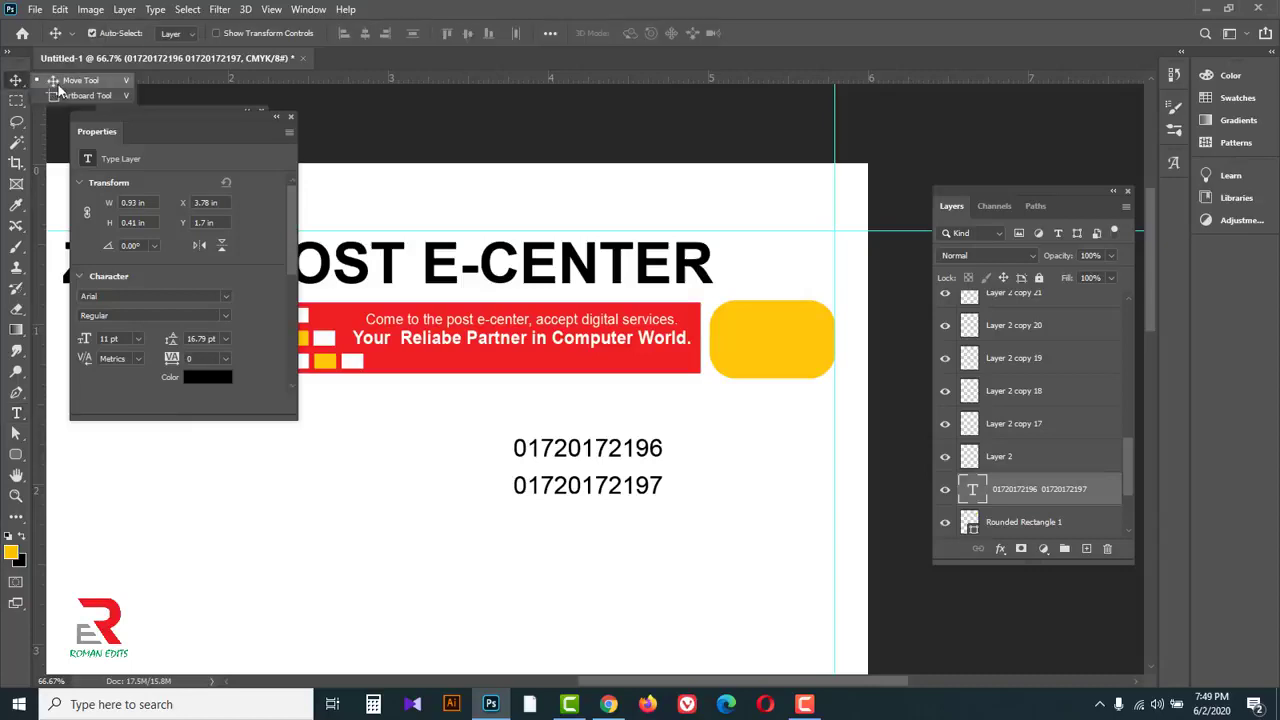
drag(597, 451, 760, 323)
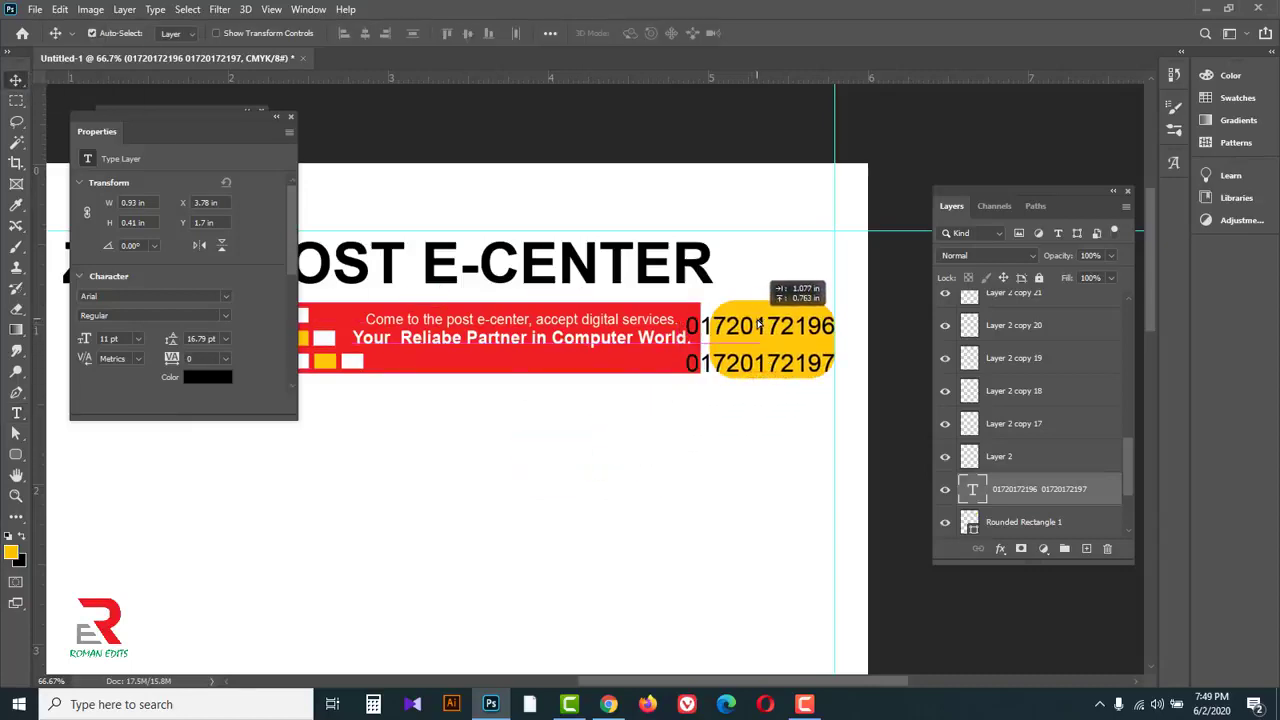
ctrl+click(830, 337)
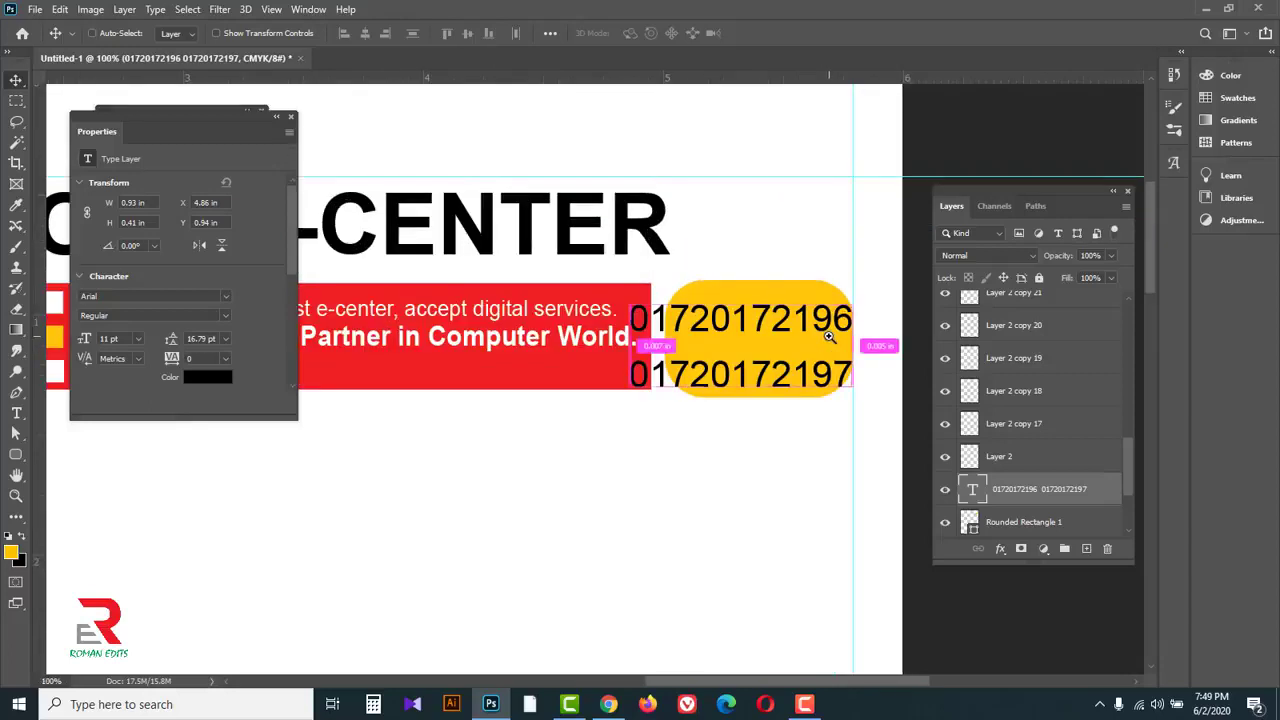
ctrl+click(830, 337)
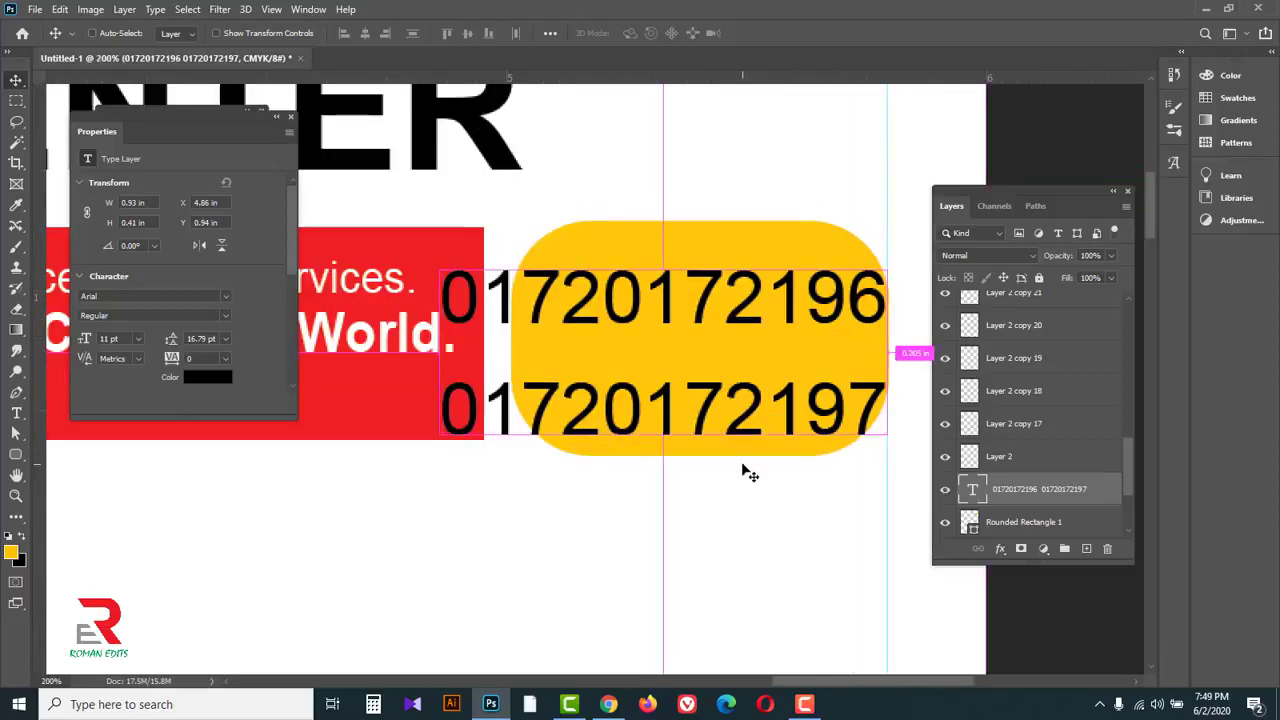
key(ctrl+t)
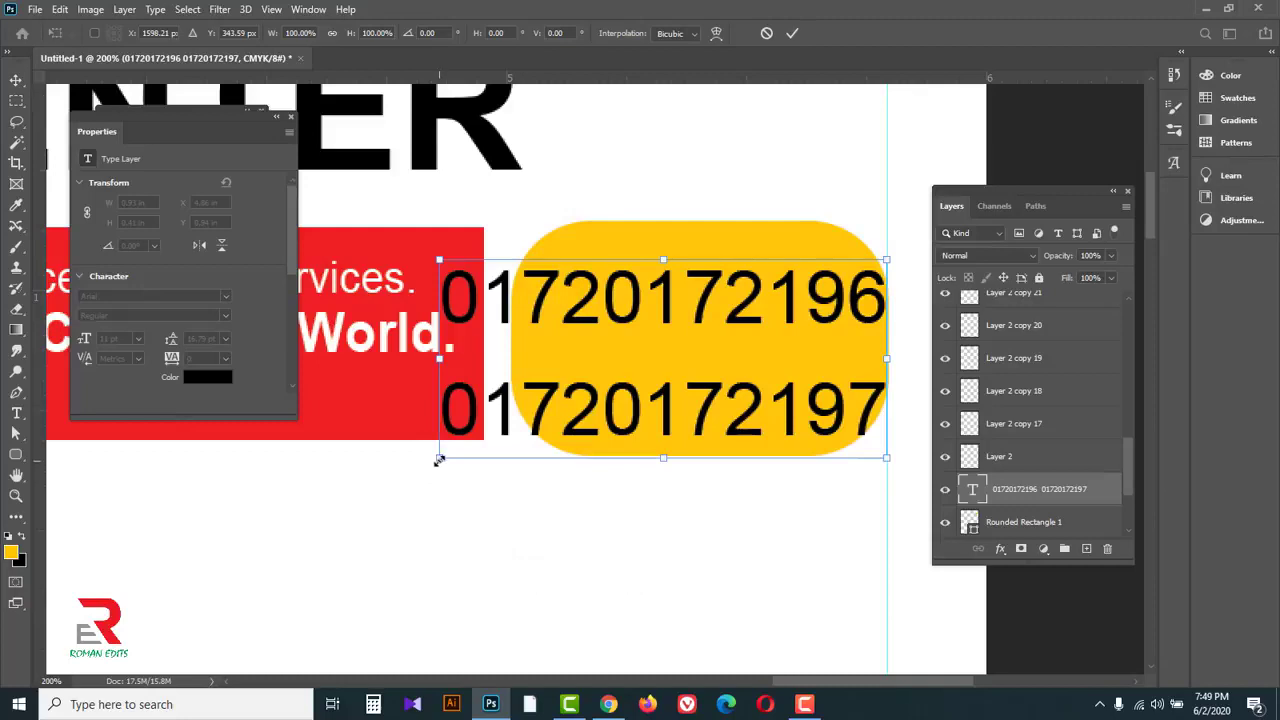
drag(439, 457, 541, 412)
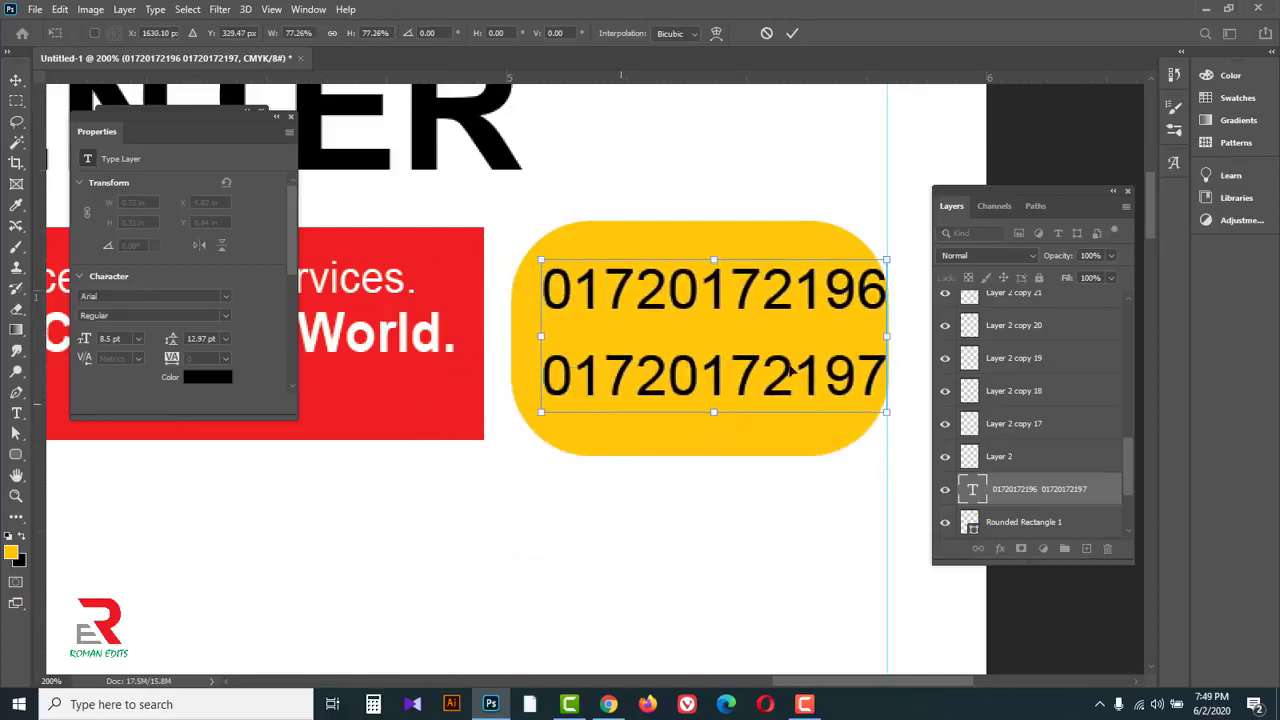
drag(887, 259, 870, 268)
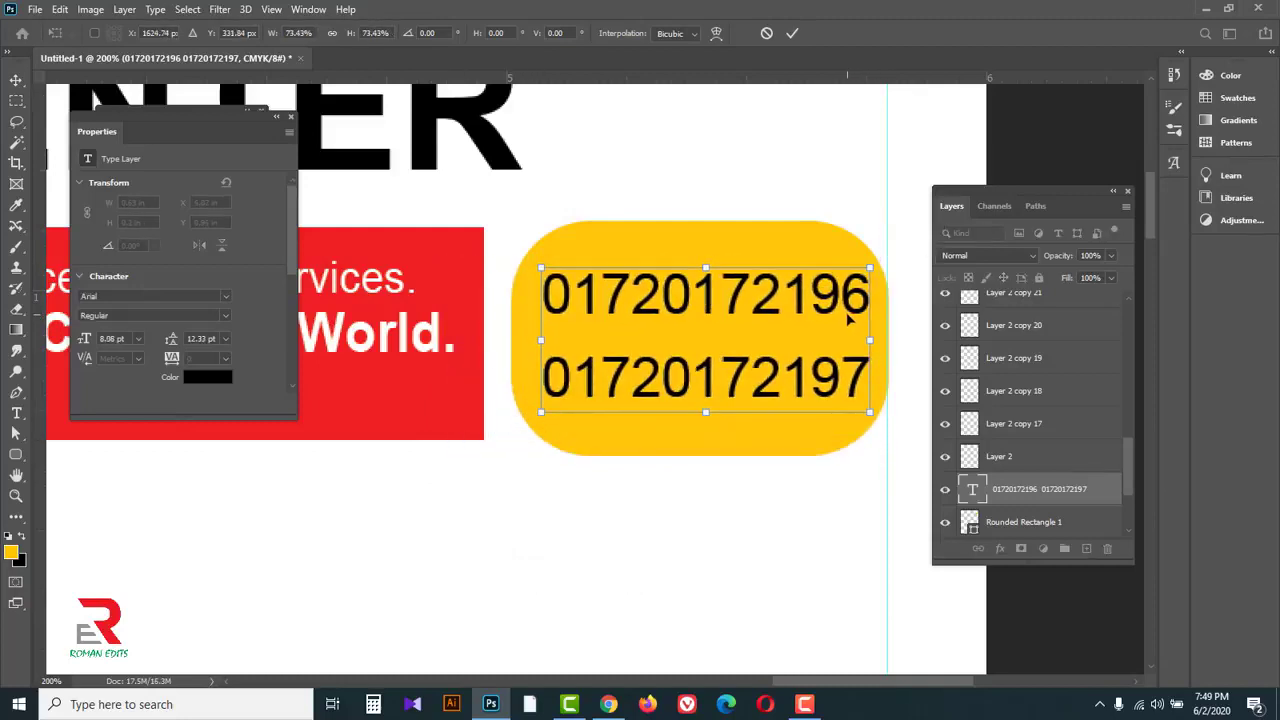
click(792, 33)
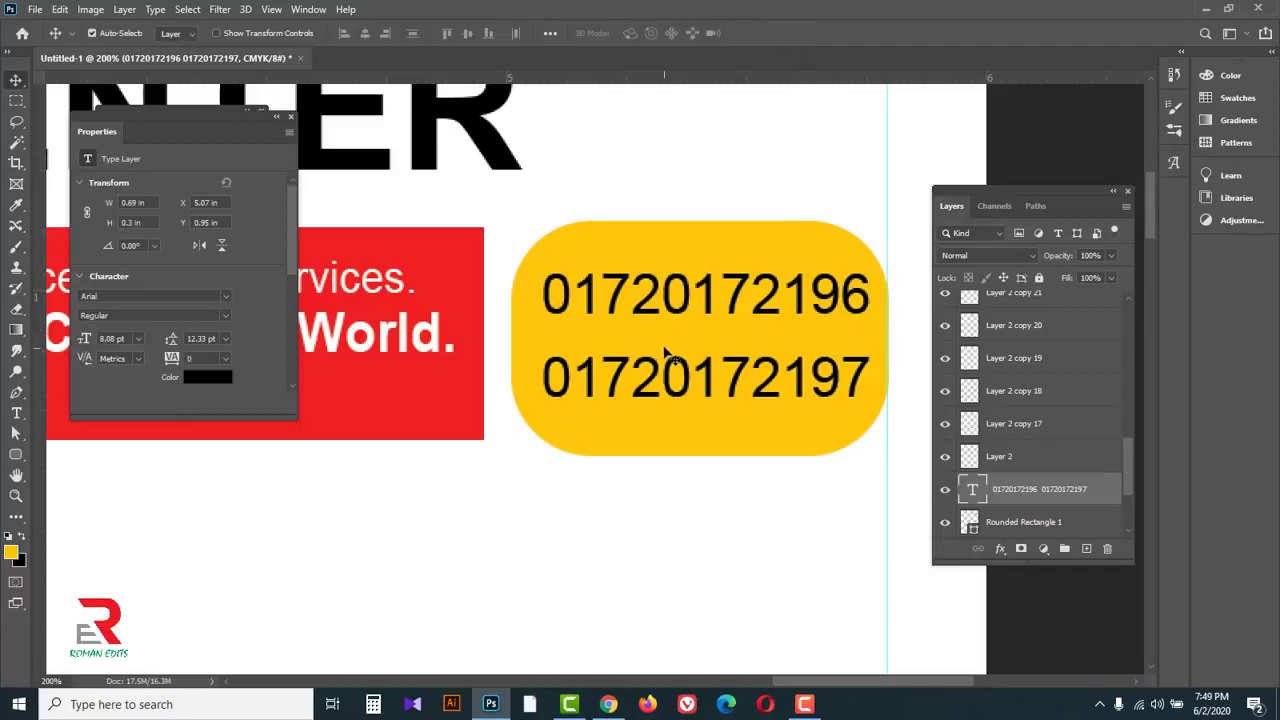
Show the Character panel and set the phone numbers' line spacing to 11.
click(308, 10)
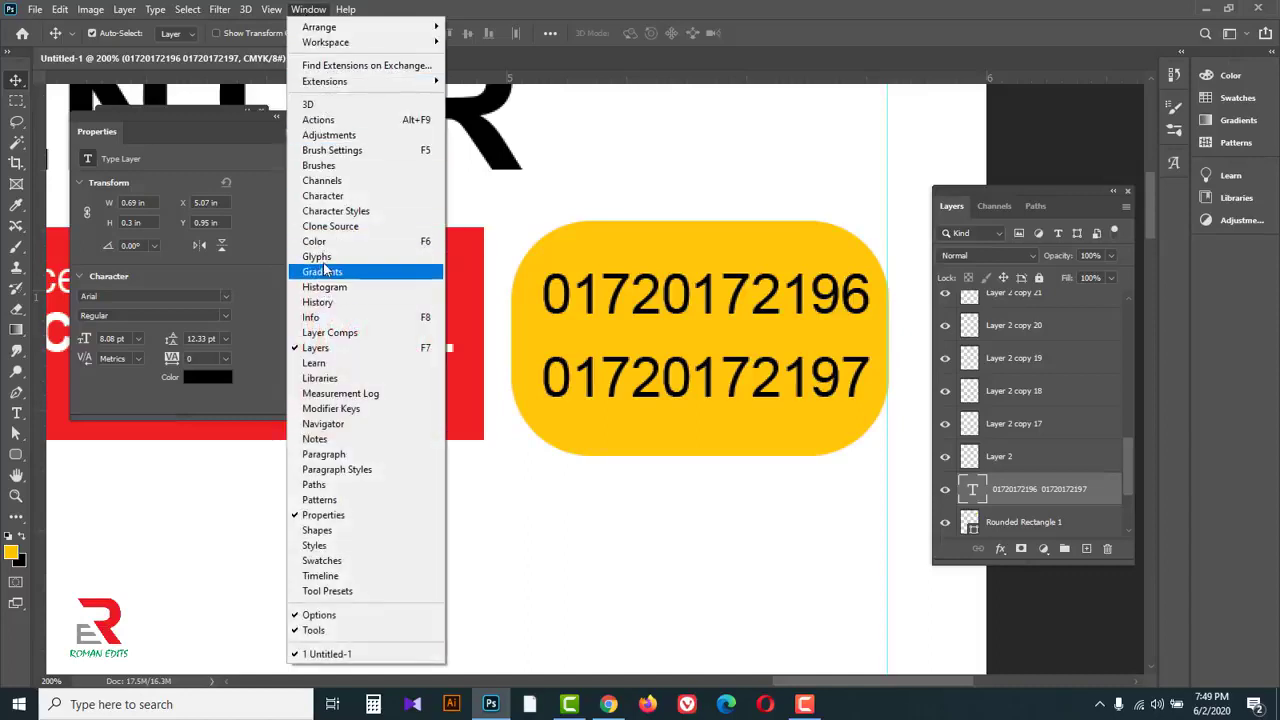
click(323, 196)
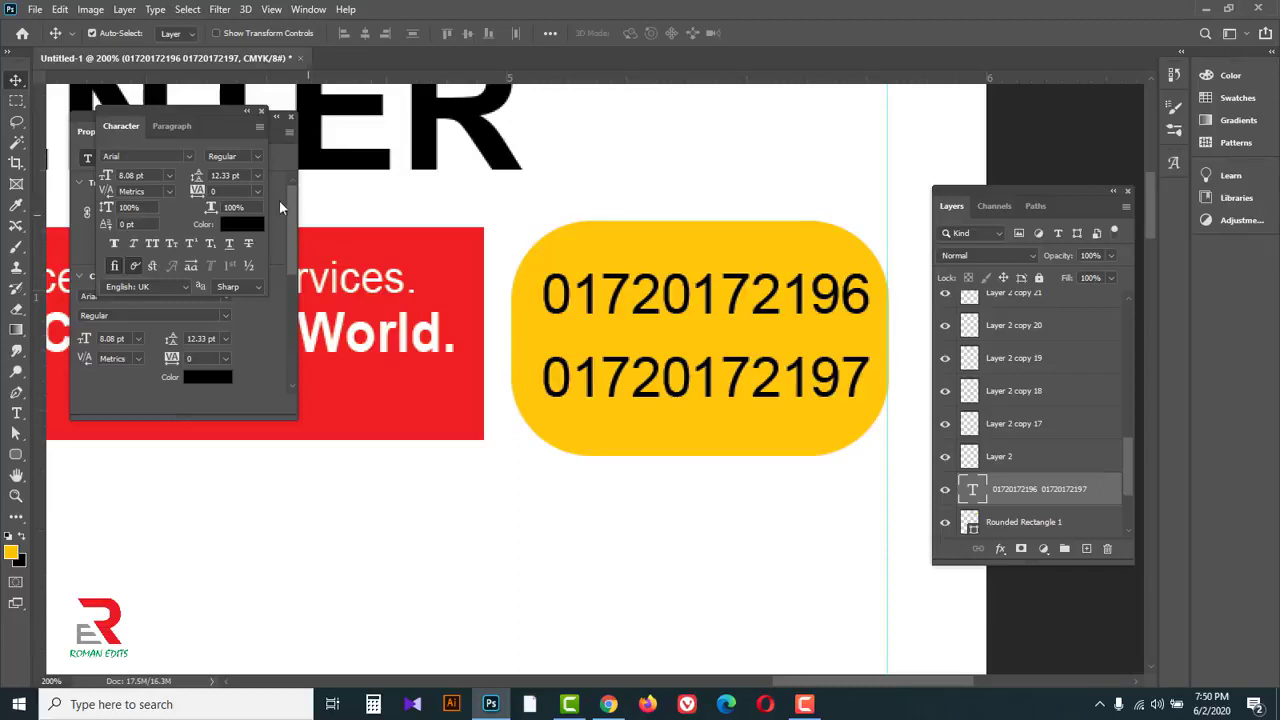
click(247, 175)
text(11)
key(Return)
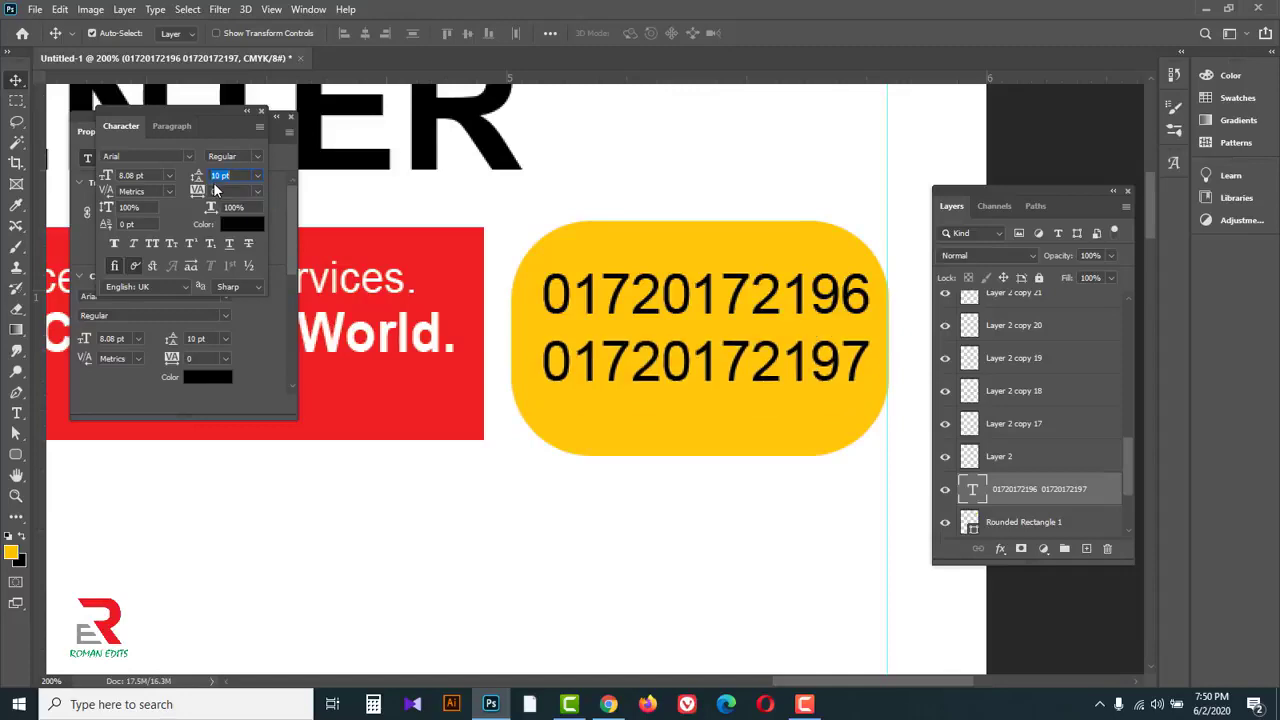
drag(216, 119, 435, 108)
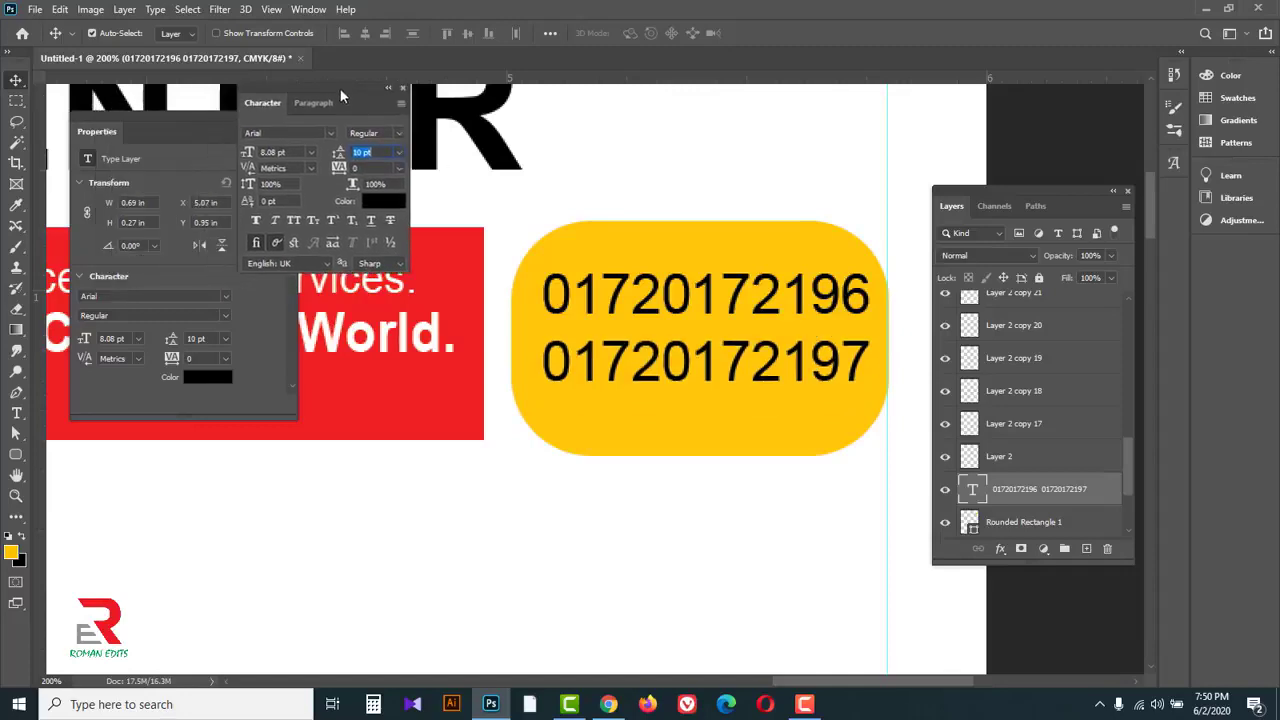
Make the phone-number text Bold.
key(ctrl)
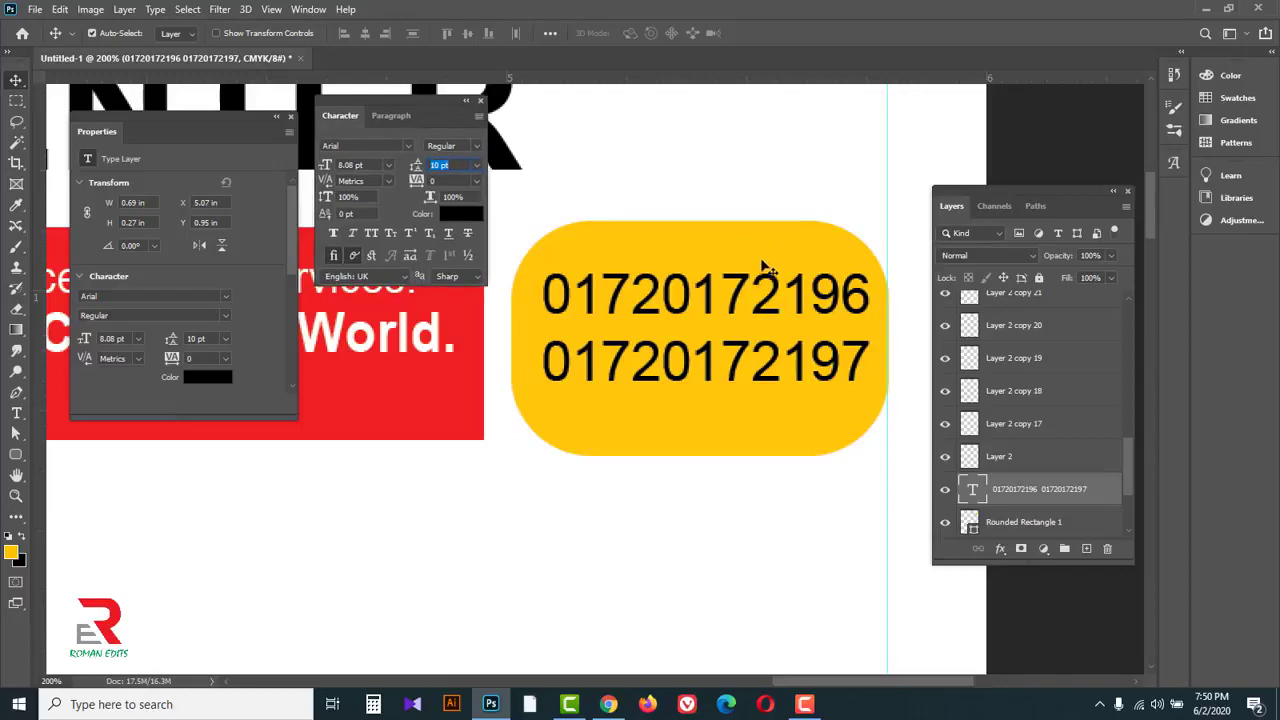
alt+click(763, 256)
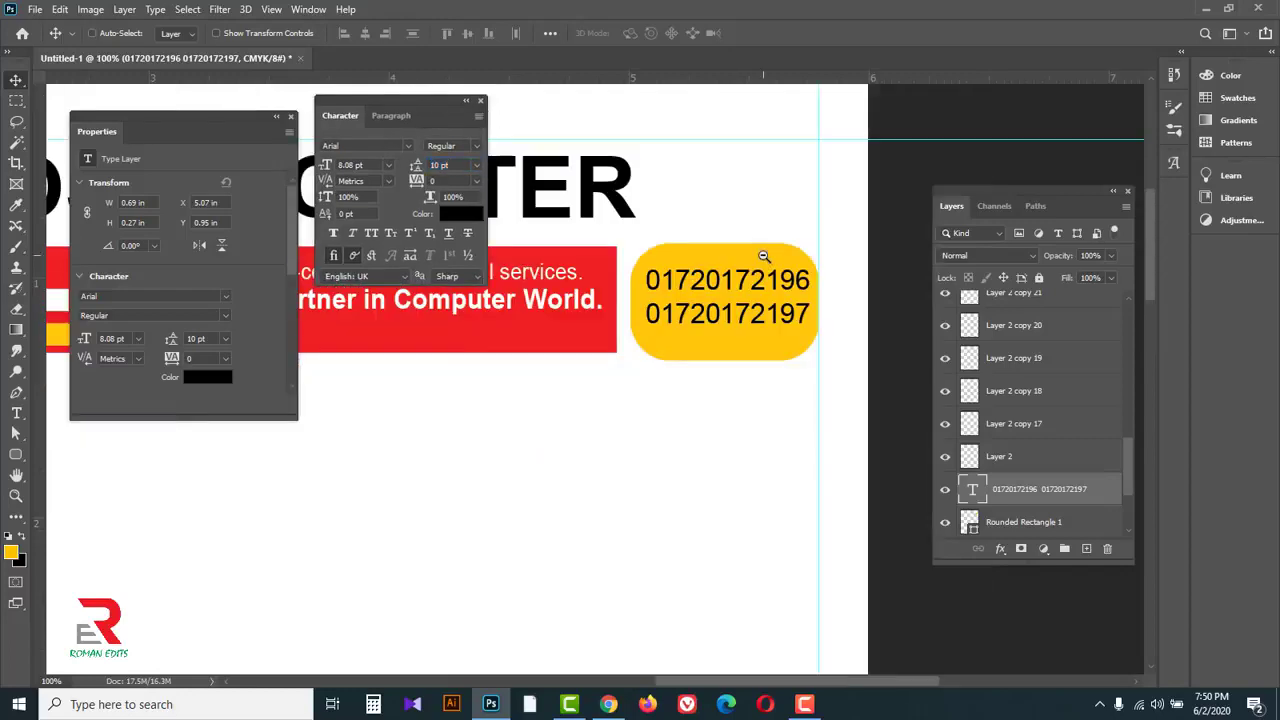
alt+click(765, 253)
click(477, 146)
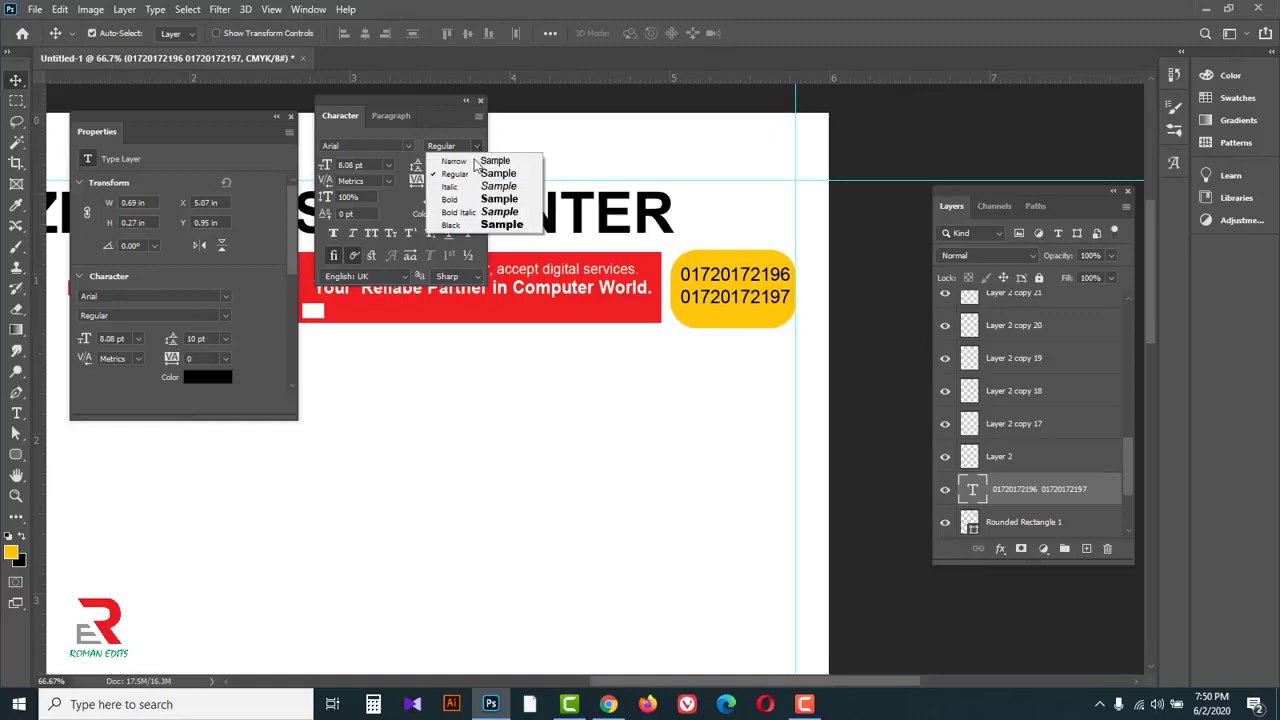
click(464, 204)
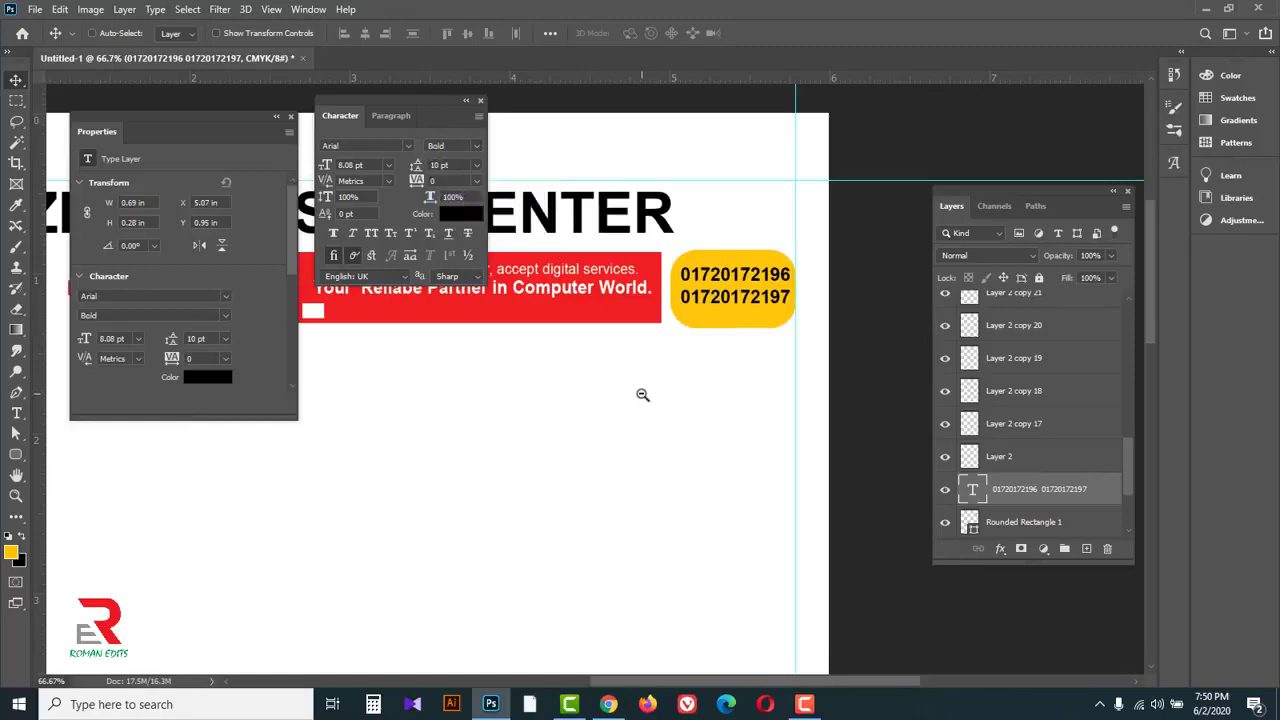
Close the Character and Properties panels and view the whole header.
alt+click(643, 400)
drag(671, 493, 703, 551)
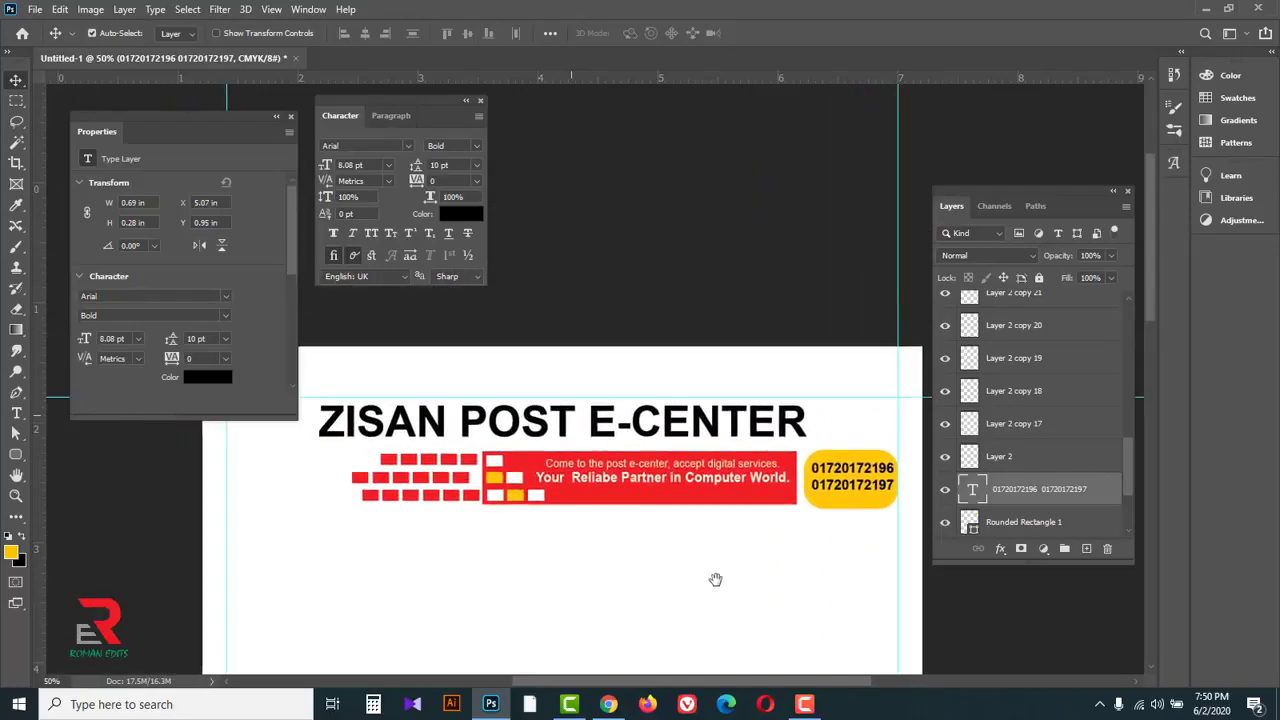
click(481, 102)
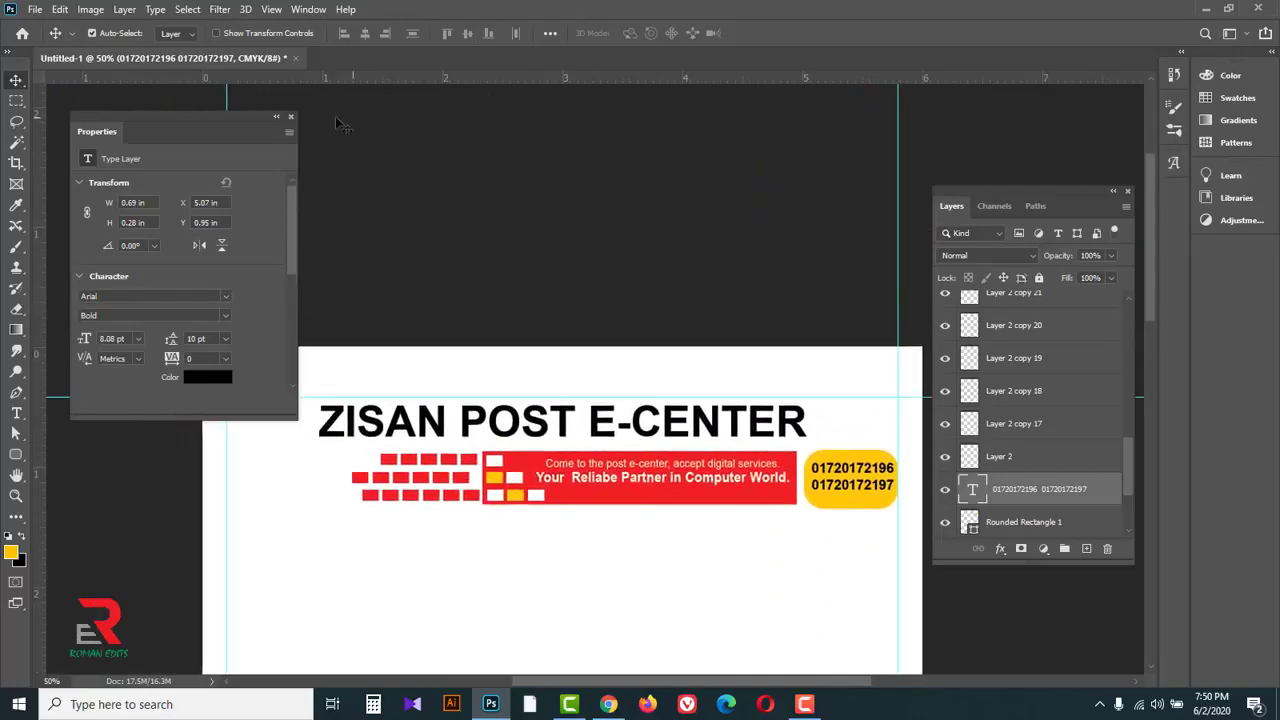
click(291, 117)
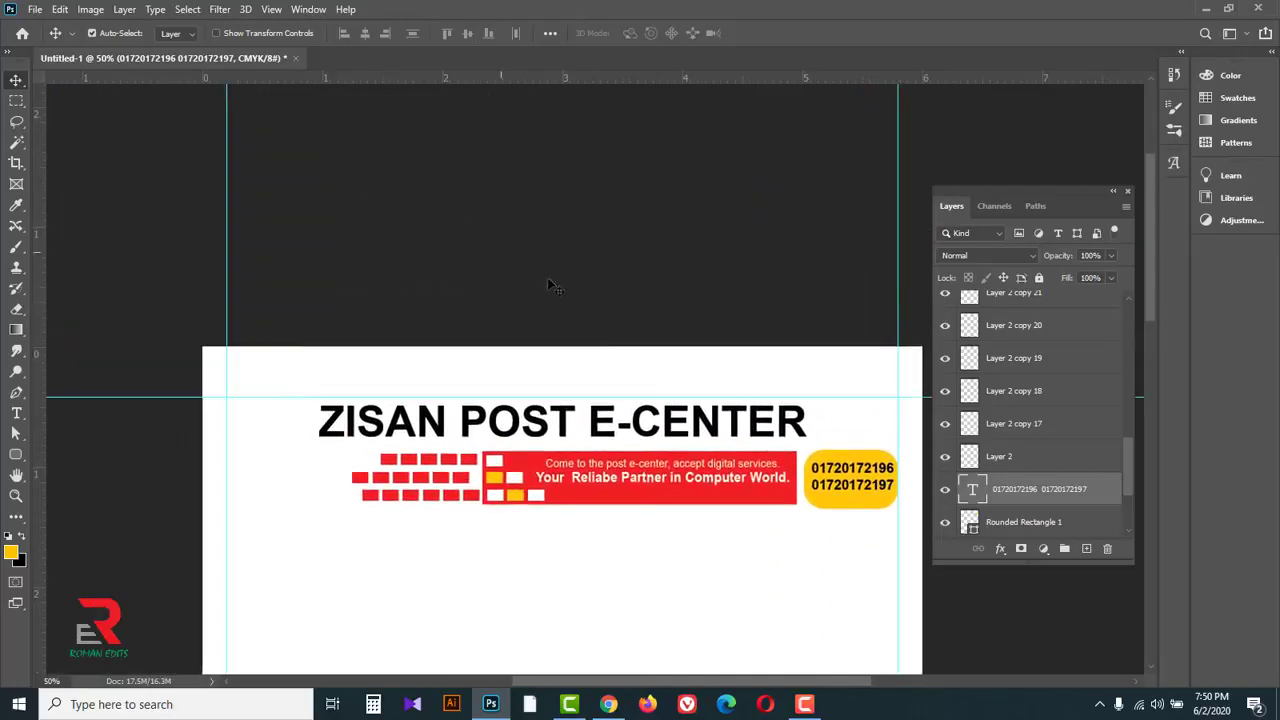
key(ctrl+plus)
Move the ZISAN POST E-CENTER title left, then select the tagline, banner and block squares.
drag(724, 533, 697, 440)
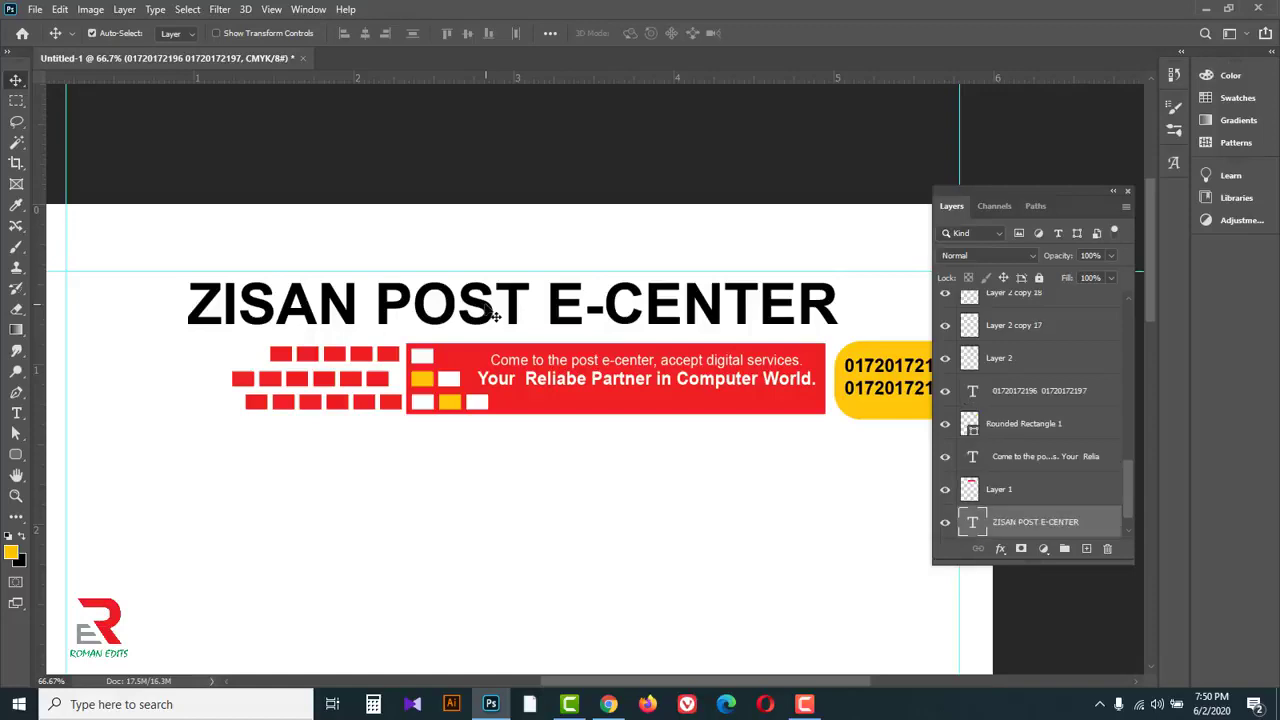
drag(484, 312, 436, 313)
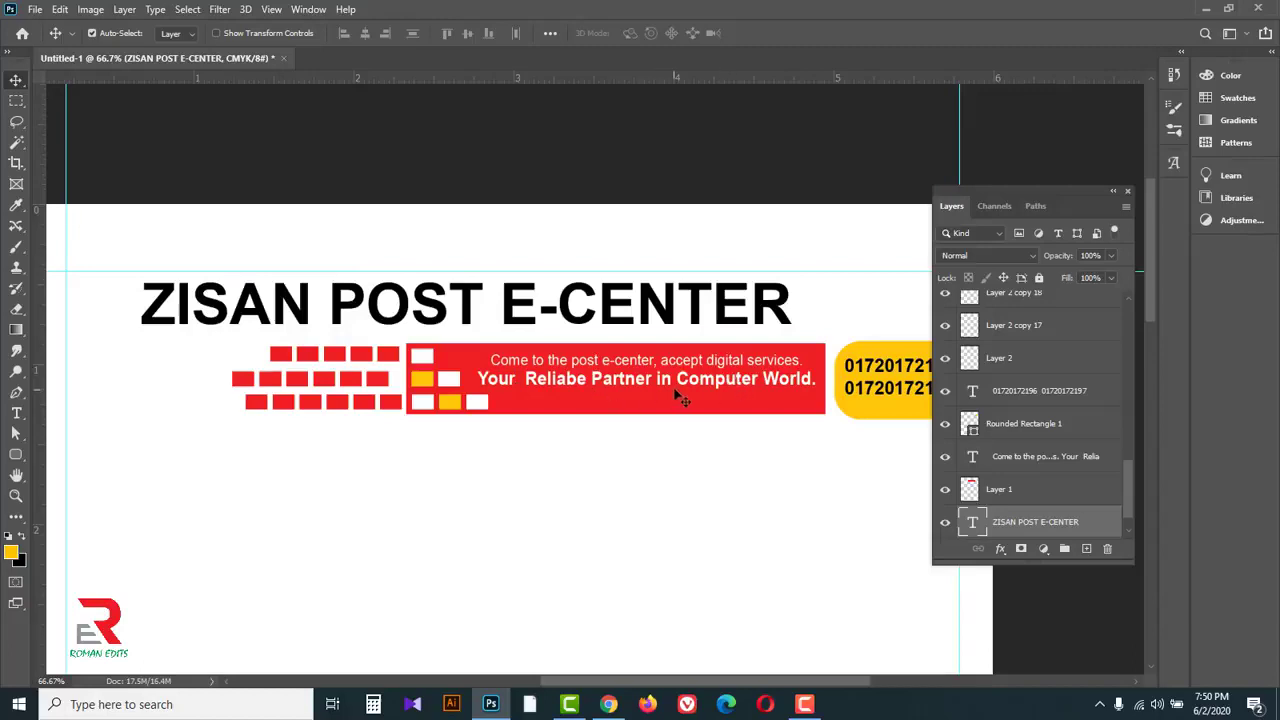
click(563, 388)
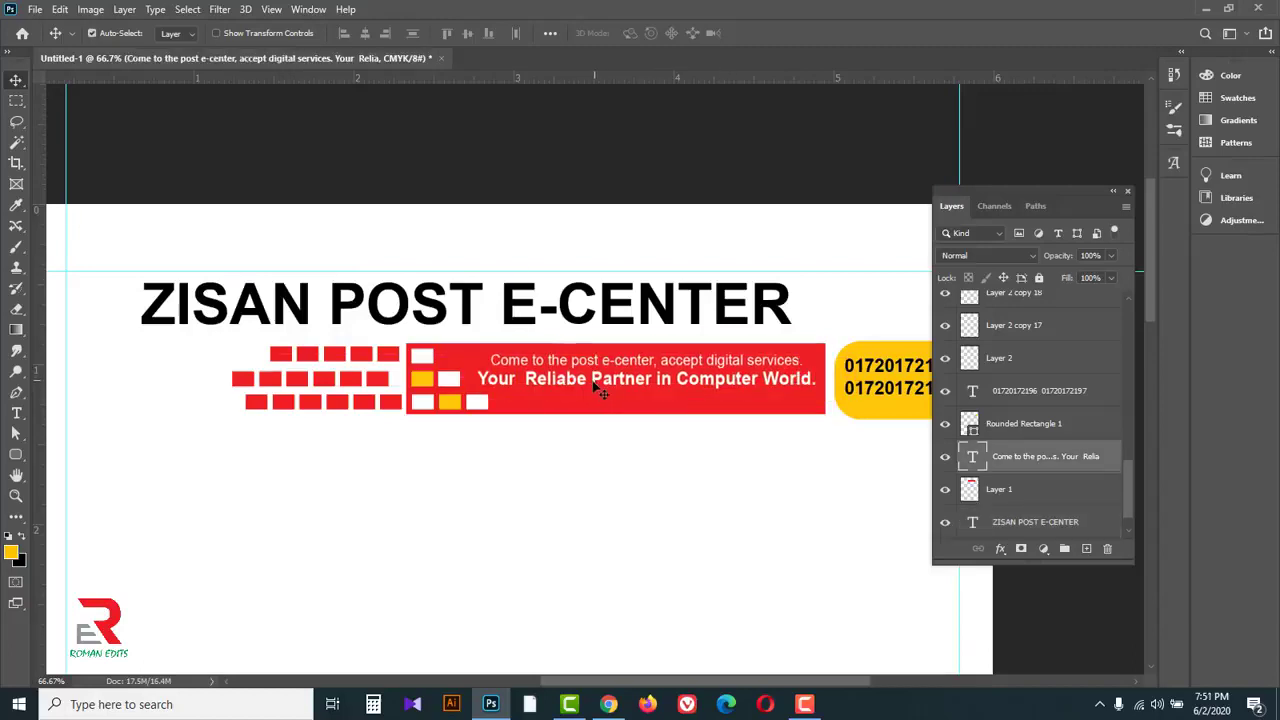
shift+click(450, 382)
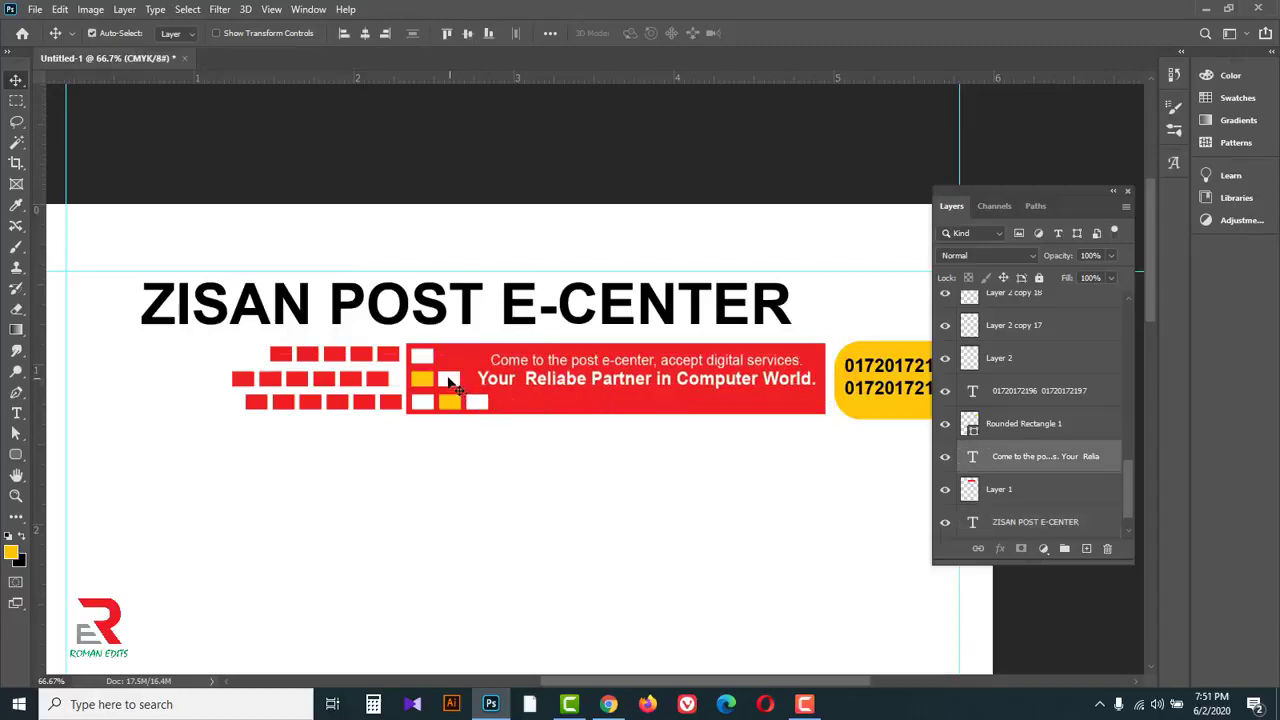
shift+click(424, 362)
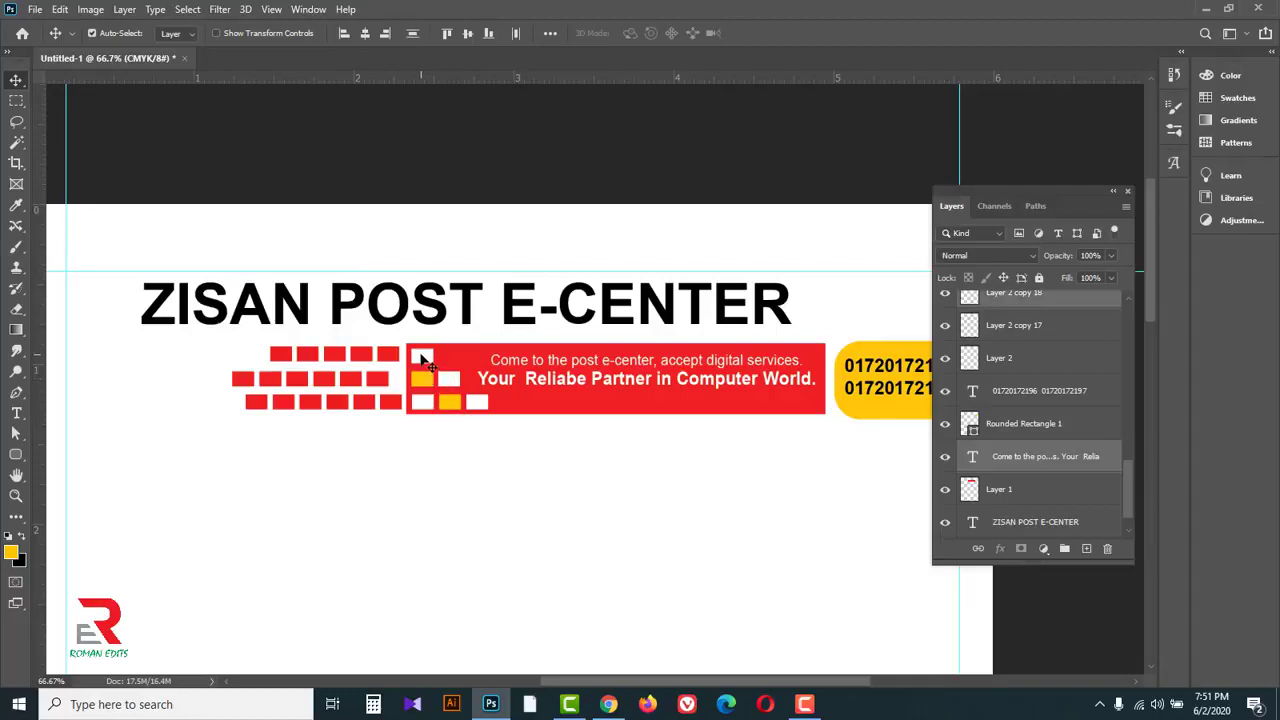
shift+click(335, 362)
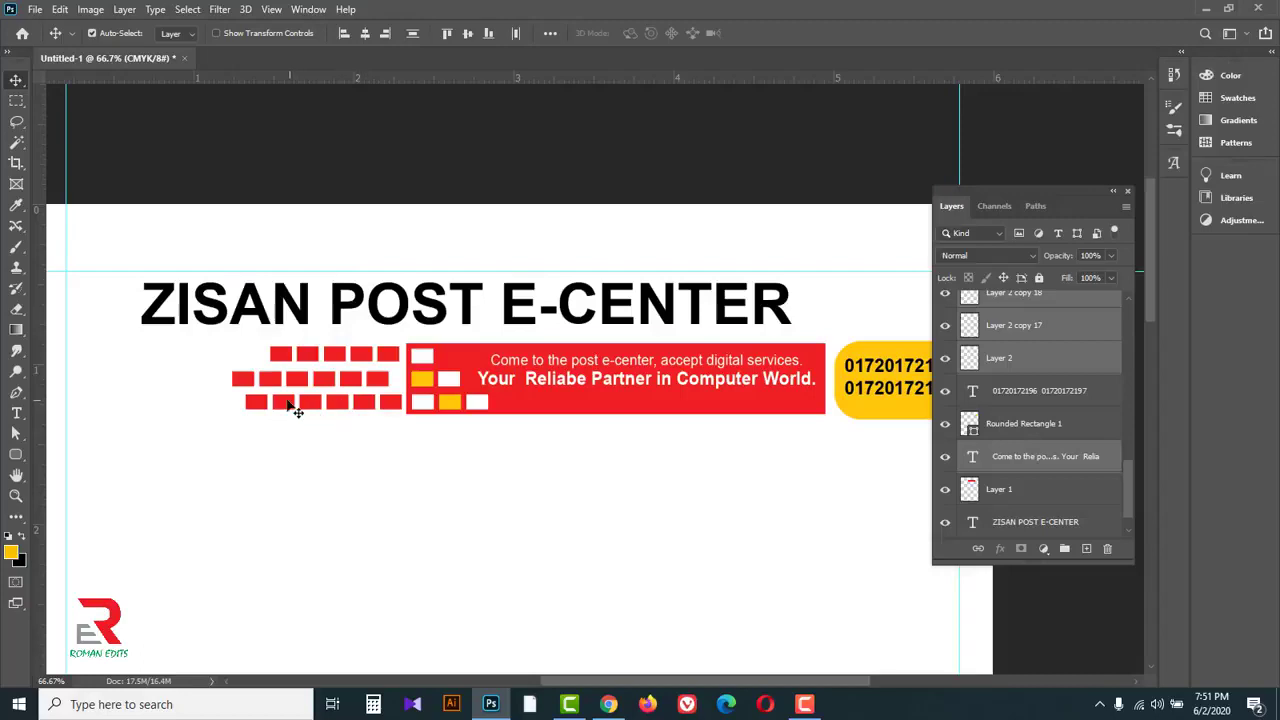
mouse_move(212, 340)
mouse_down()
mouse_move(390, 401)
mouse_move(440, 398)
mouse_up()
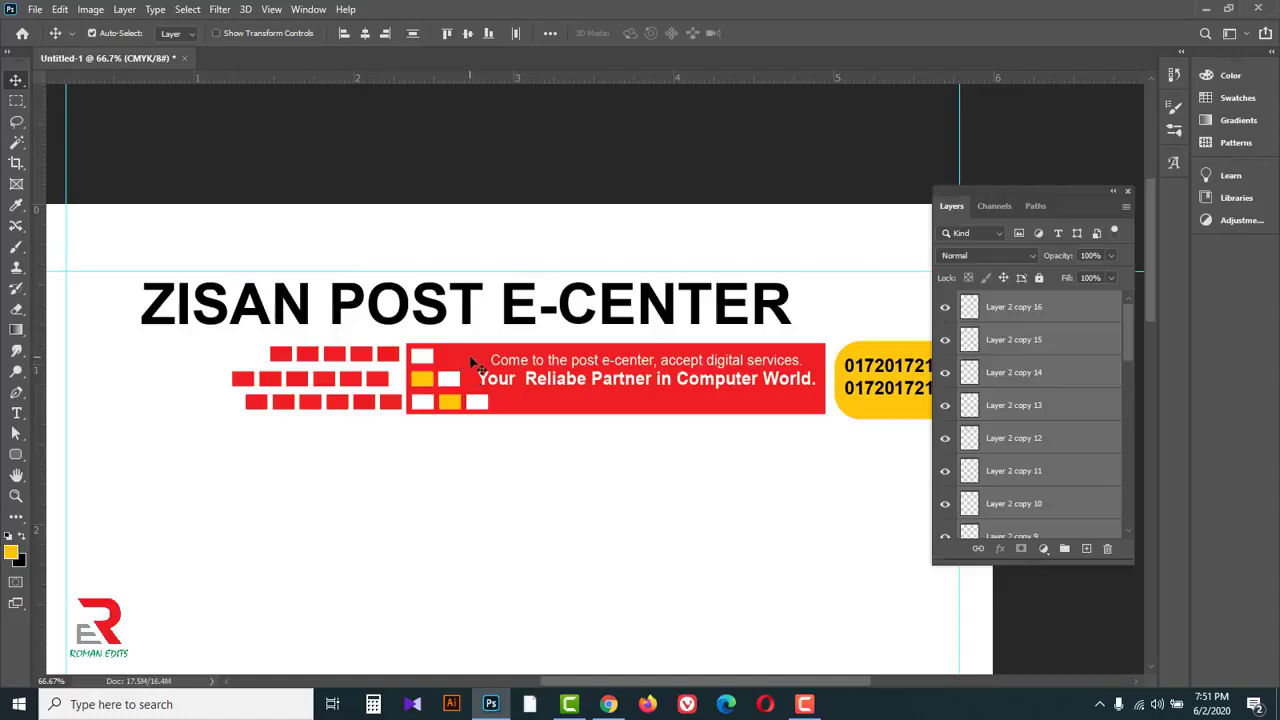
Shift the banner and block pattern left together, fine-tuning their position.
mouse_move(460, 362)
mouse_down()
mouse_move(374, 360)
mouse_move(463, 377)
mouse_up()
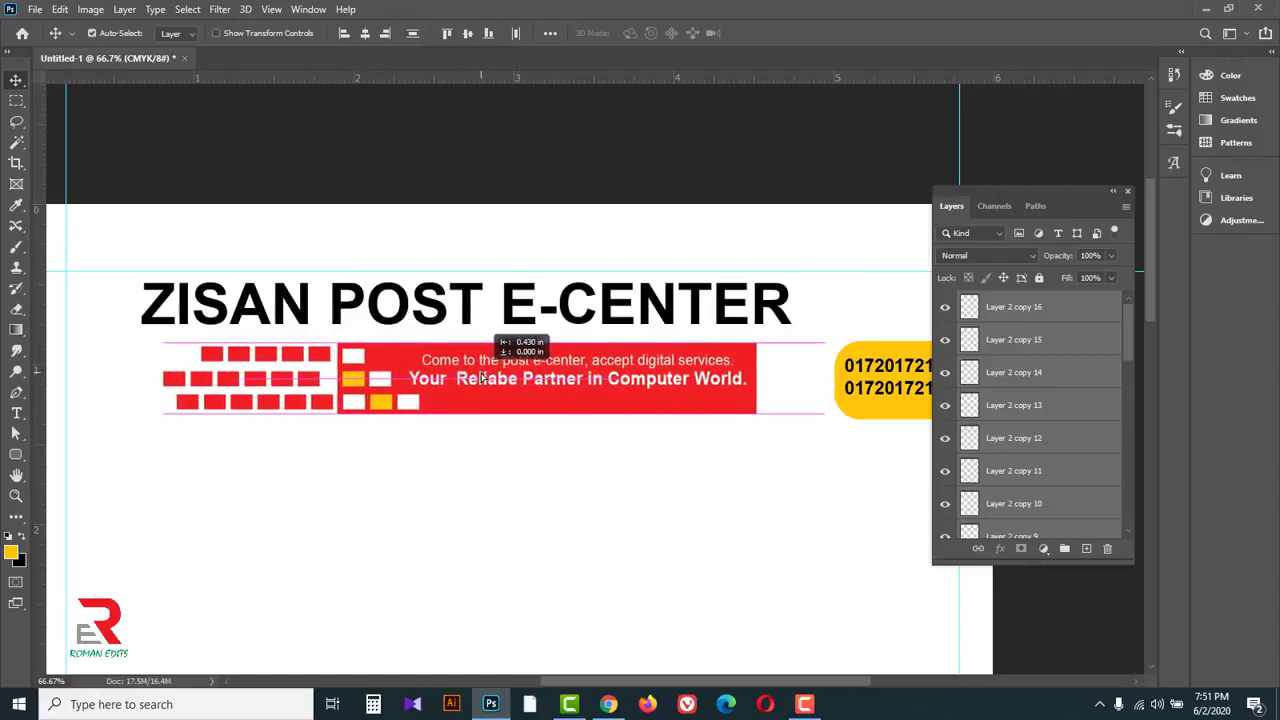
drag(463, 377, 484, 378)
drag(622, 383, 748, 397)
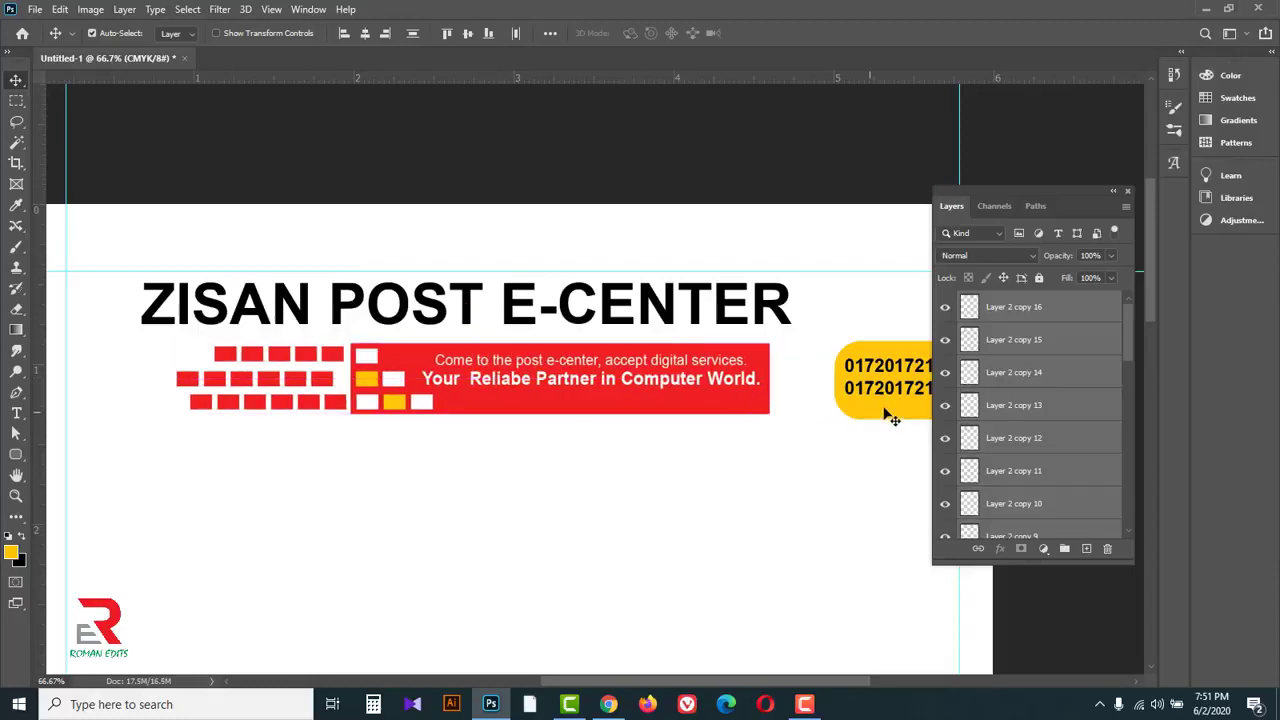
drag(855, 422, 857, 377)
scroll(857, 377, up, 1)
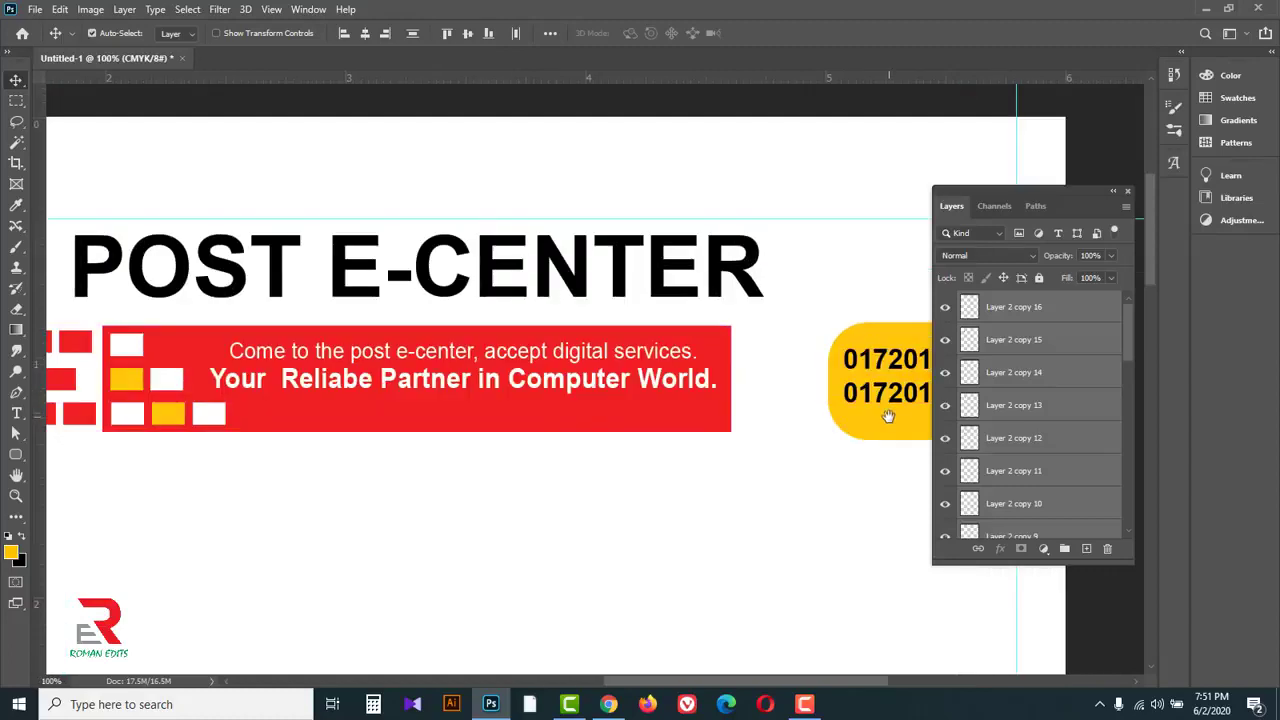
scroll(634, 408, right, 3)
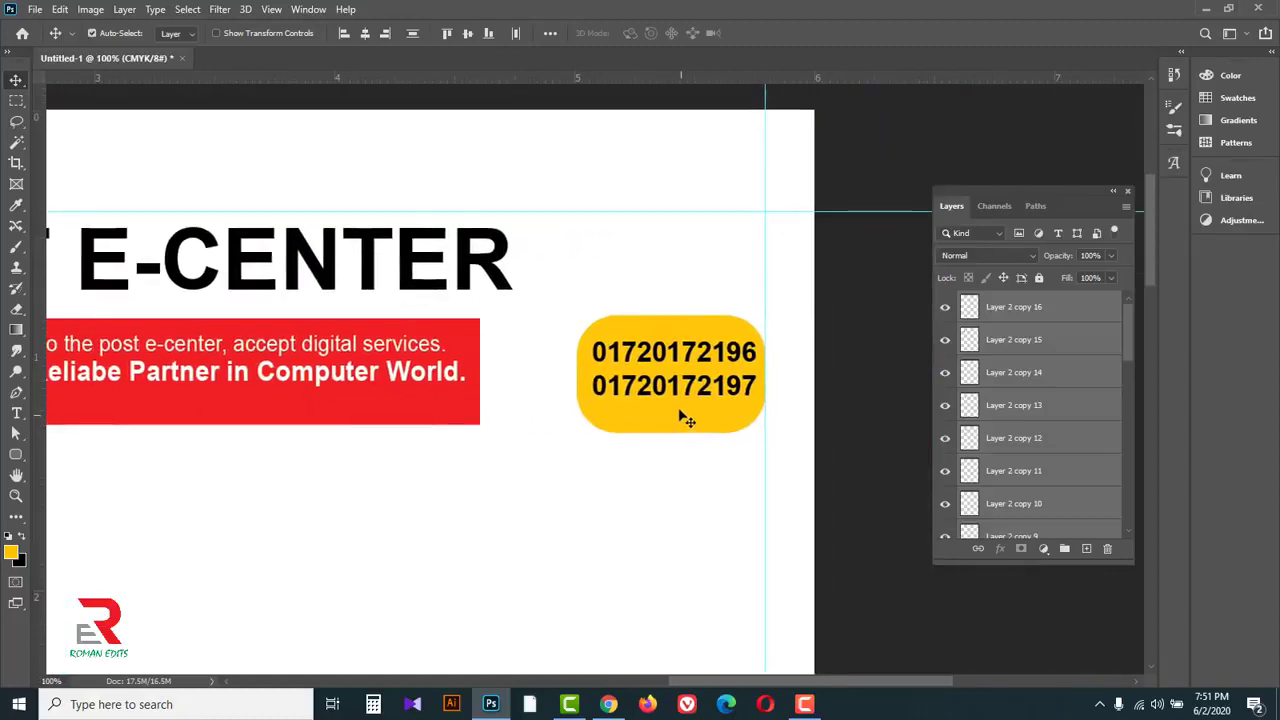
Stretch the yellow rounded box wider to the left.
click(665, 425)
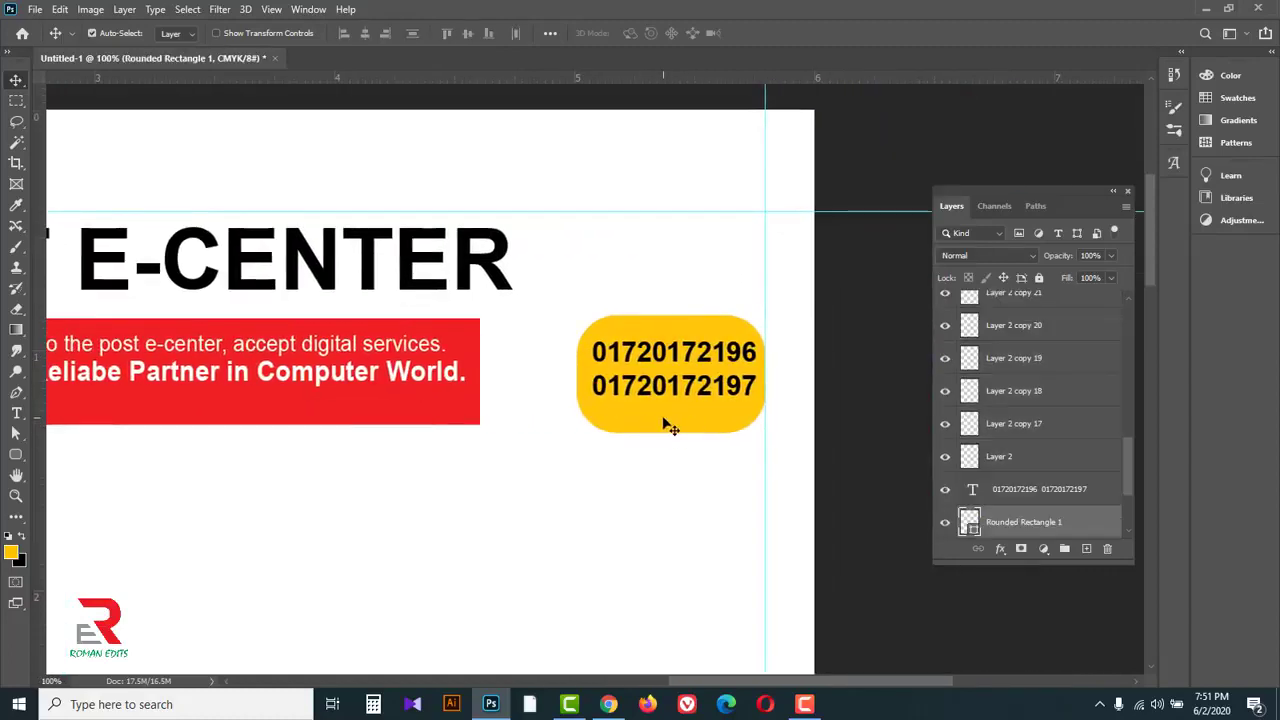
key(ctrl+t)
drag(578, 374, 502, 372)
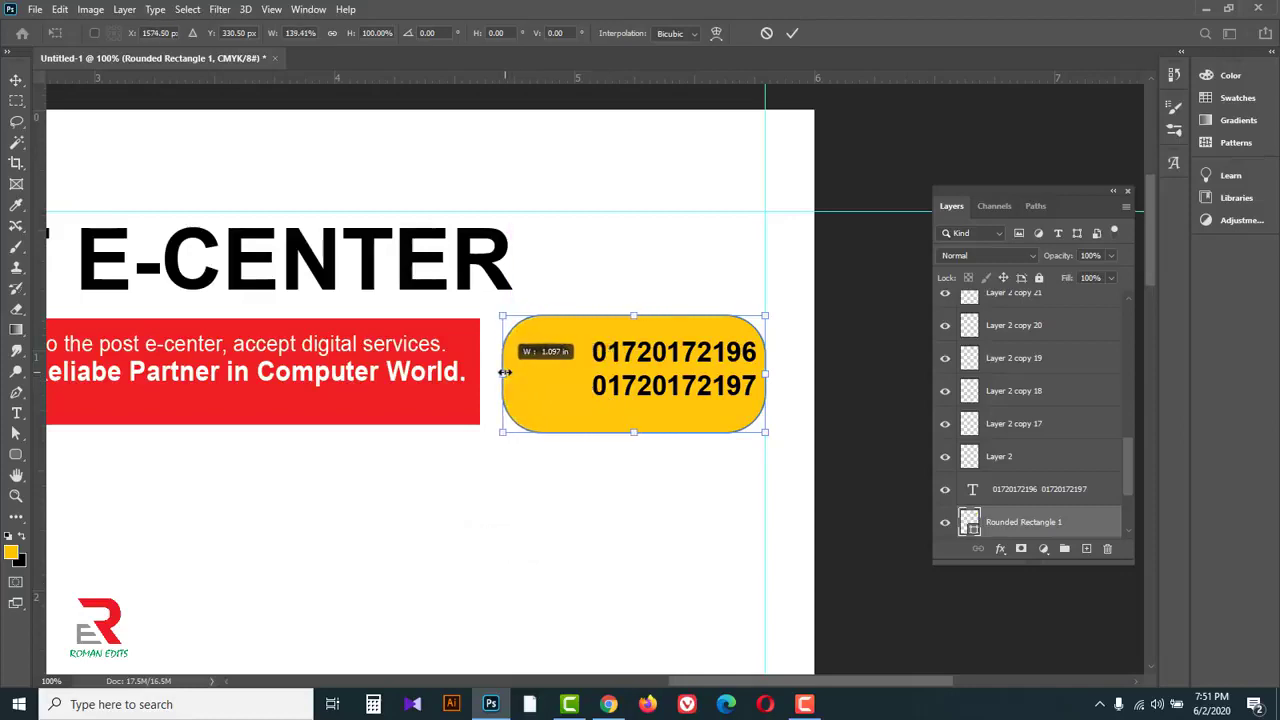
click(794, 34)
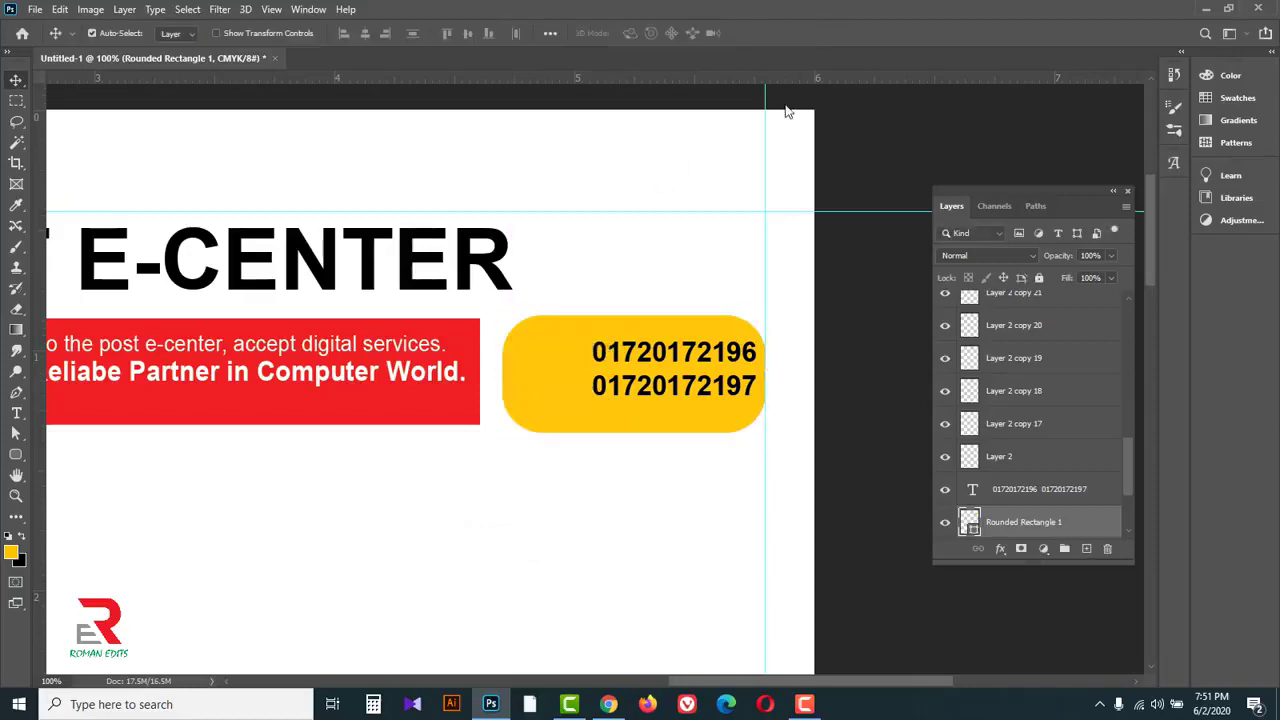
Enlarge the phone numbers to about 136% so they fill the yellow box.
drag(680, 360, 672, 363)
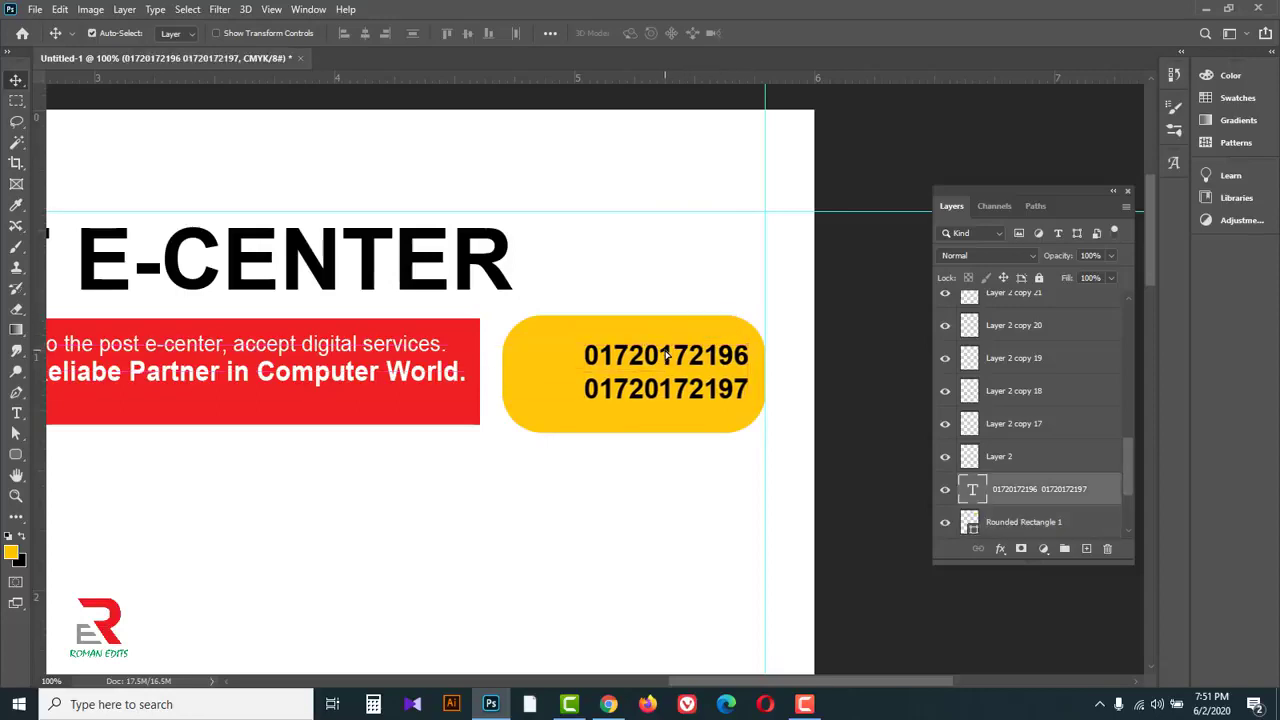
key(ctrl+t)
drag(586, 410, 539, 429)
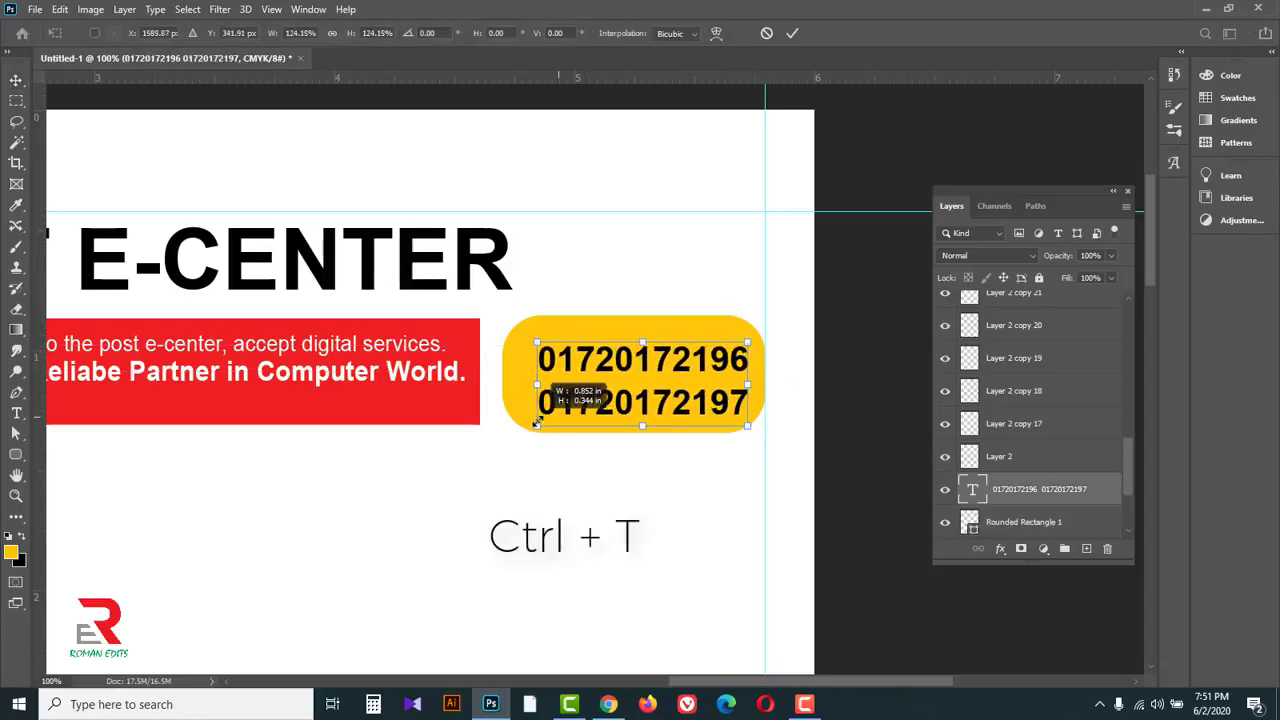
drag(629, 373, 620, 367)
drag(738, 420, 752, 424)
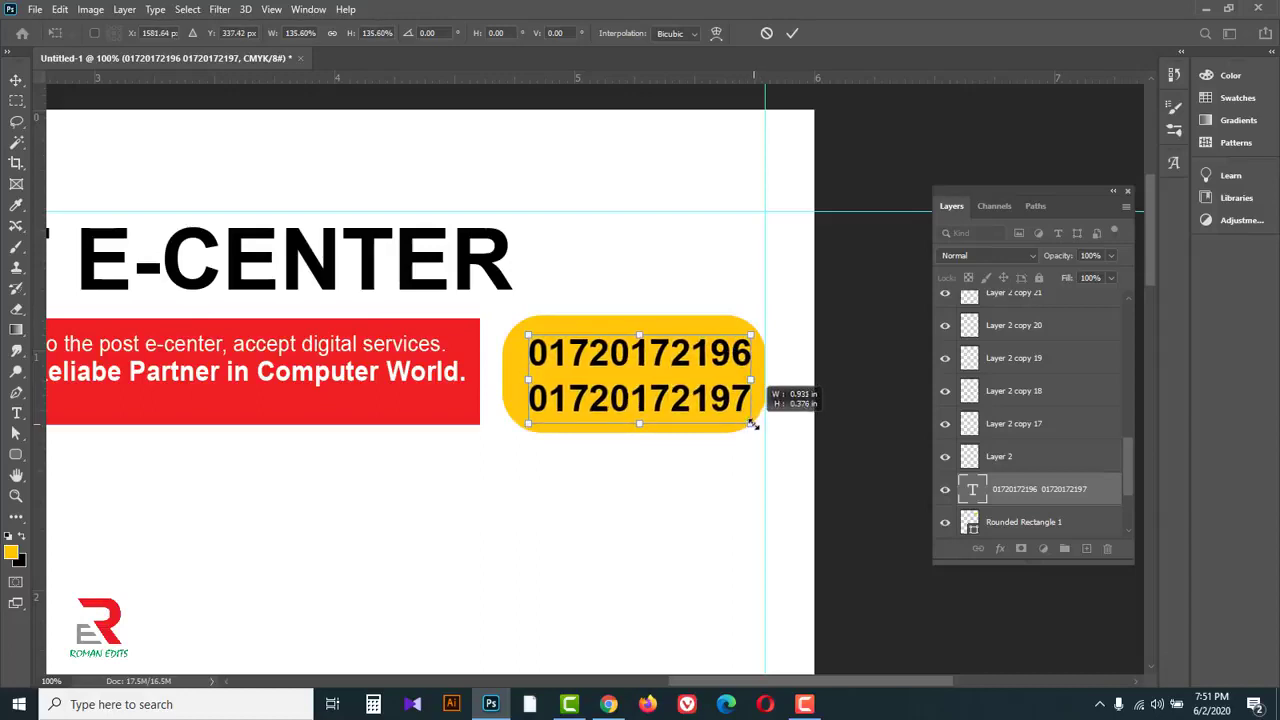
click(793, 34)
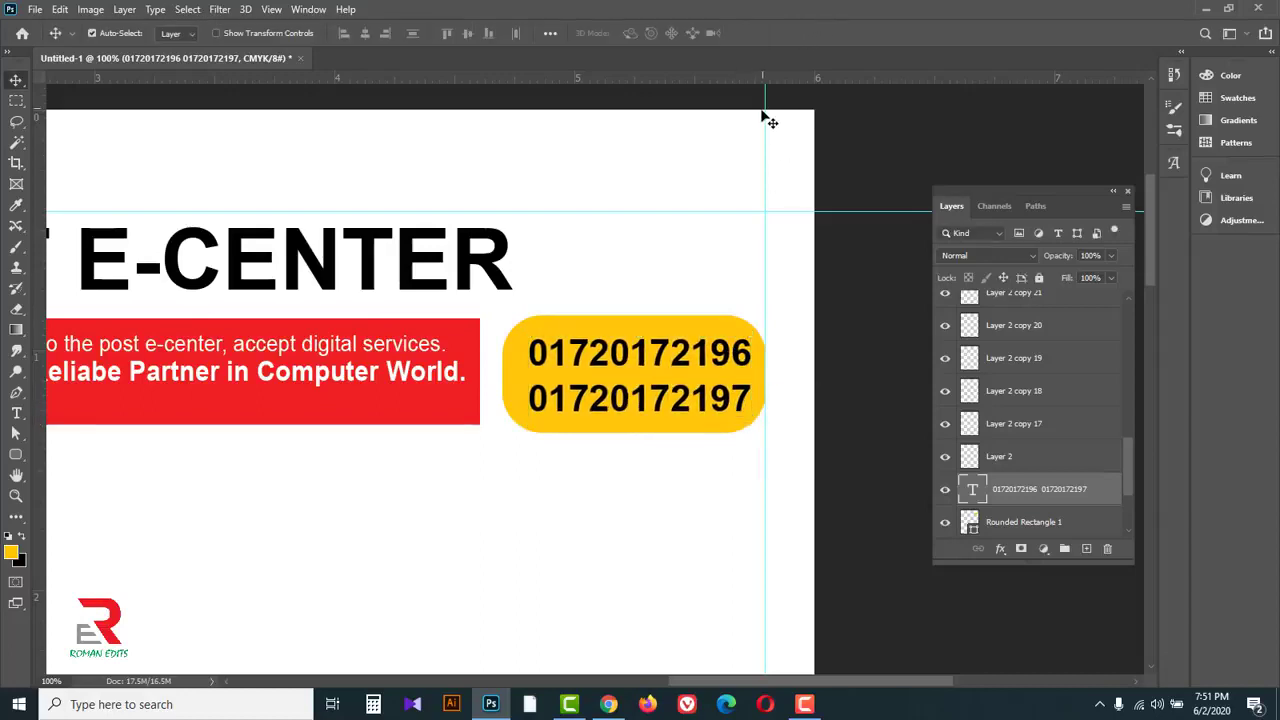
Place a copy of the phone numbers below the red banner.
key(ctrl+minus)
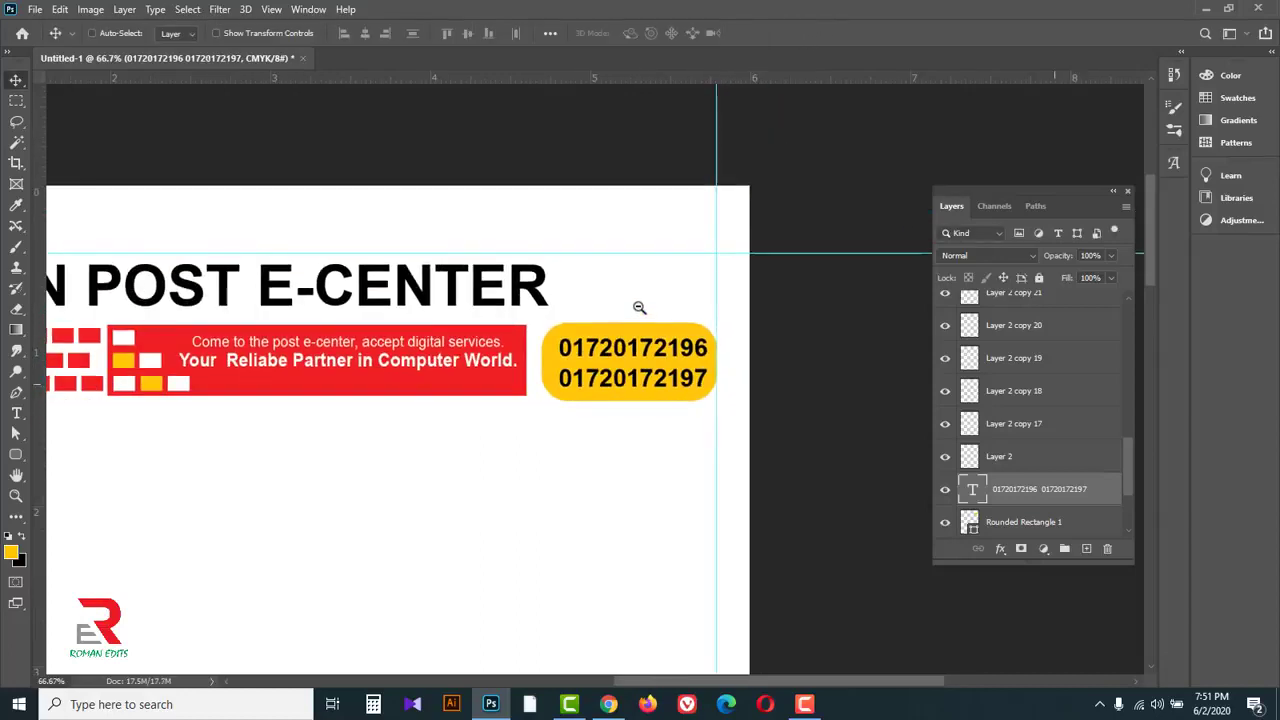
key(ctrl+minus)
key(ctrl+minus)
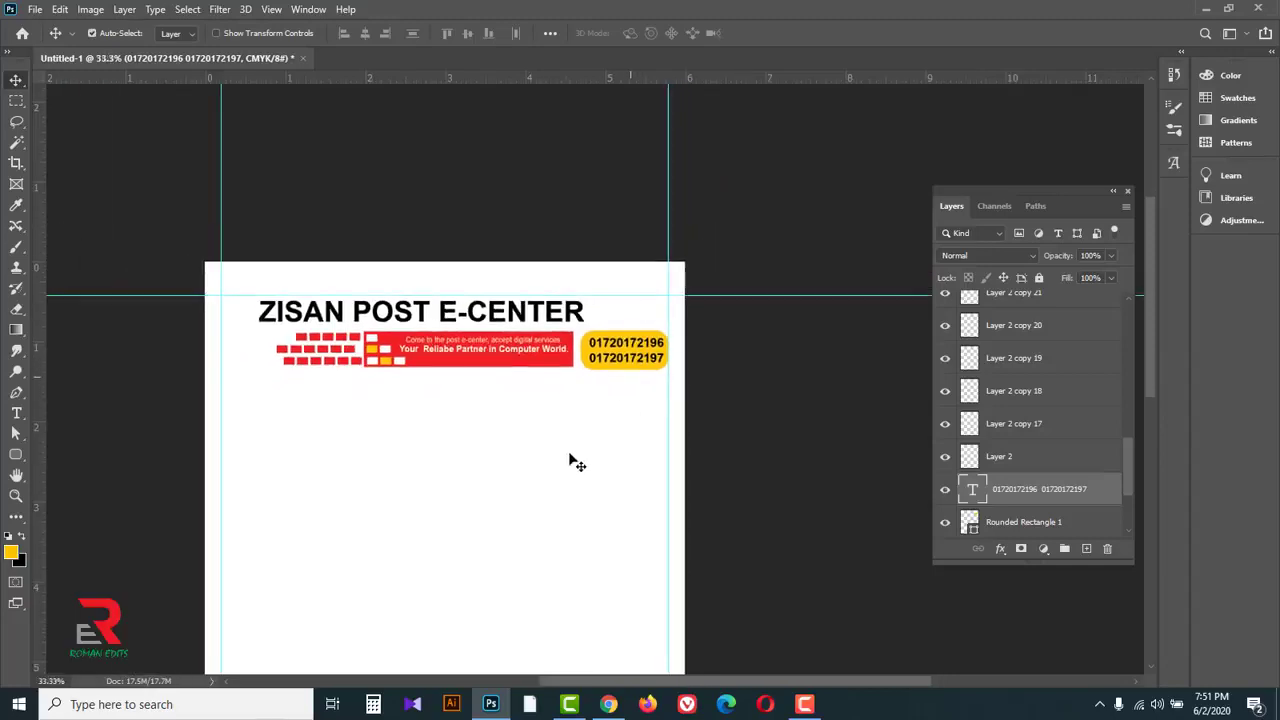
drag(571, 457, 663, 384)
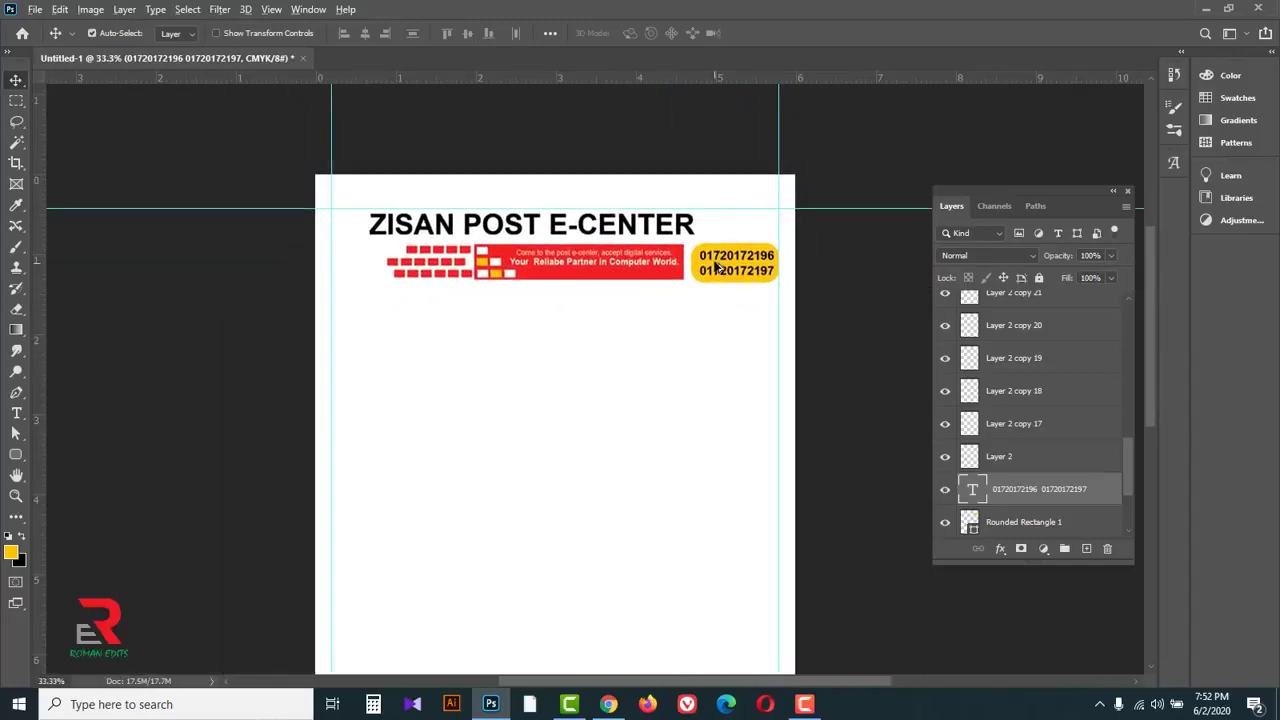
alt+drag(712, 258, 500, 312)
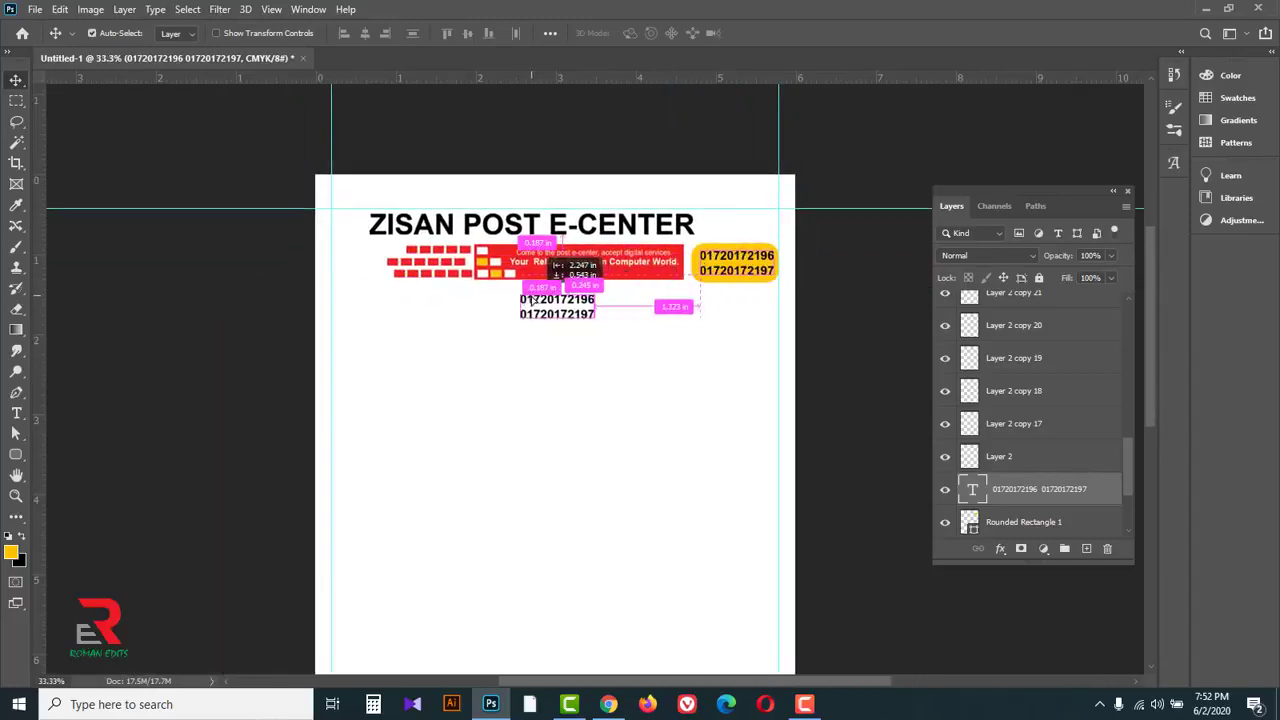
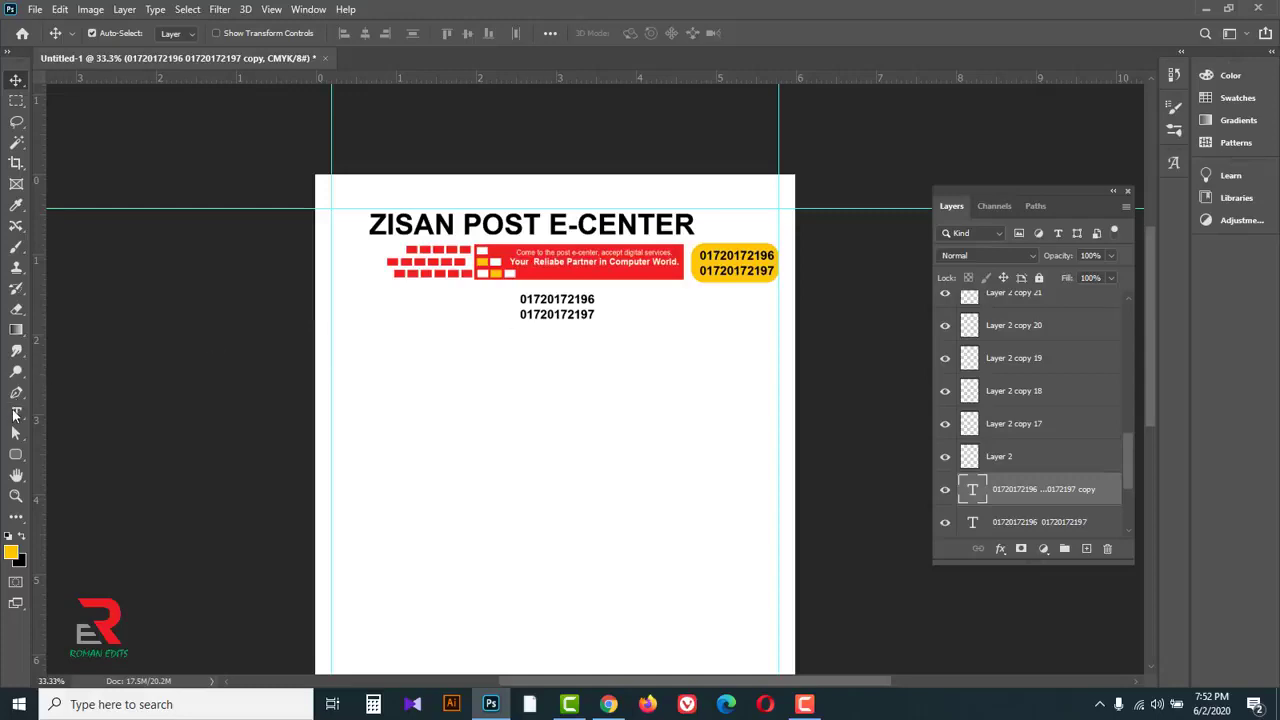
Replace the copied phone-number text with the proprietor's name, blog address and Facebook page address.
drag(16, 413, 68, 417)
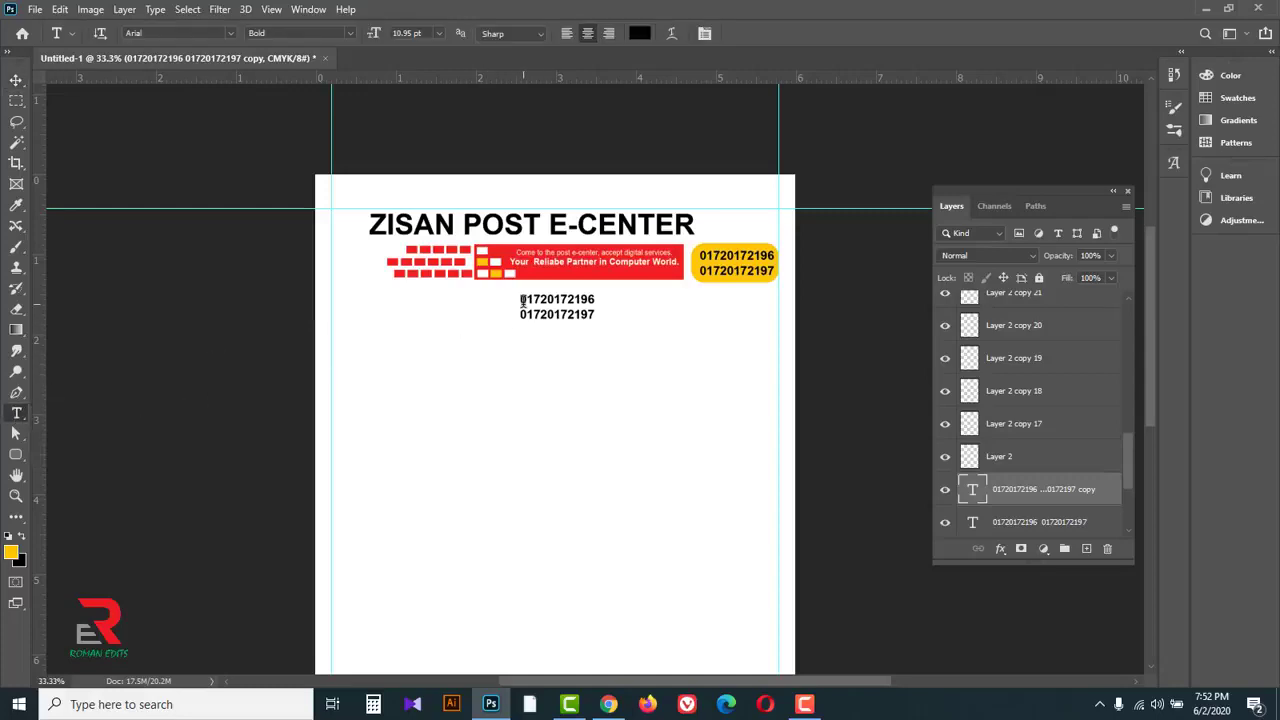
drag(520, 298, 619, 327)
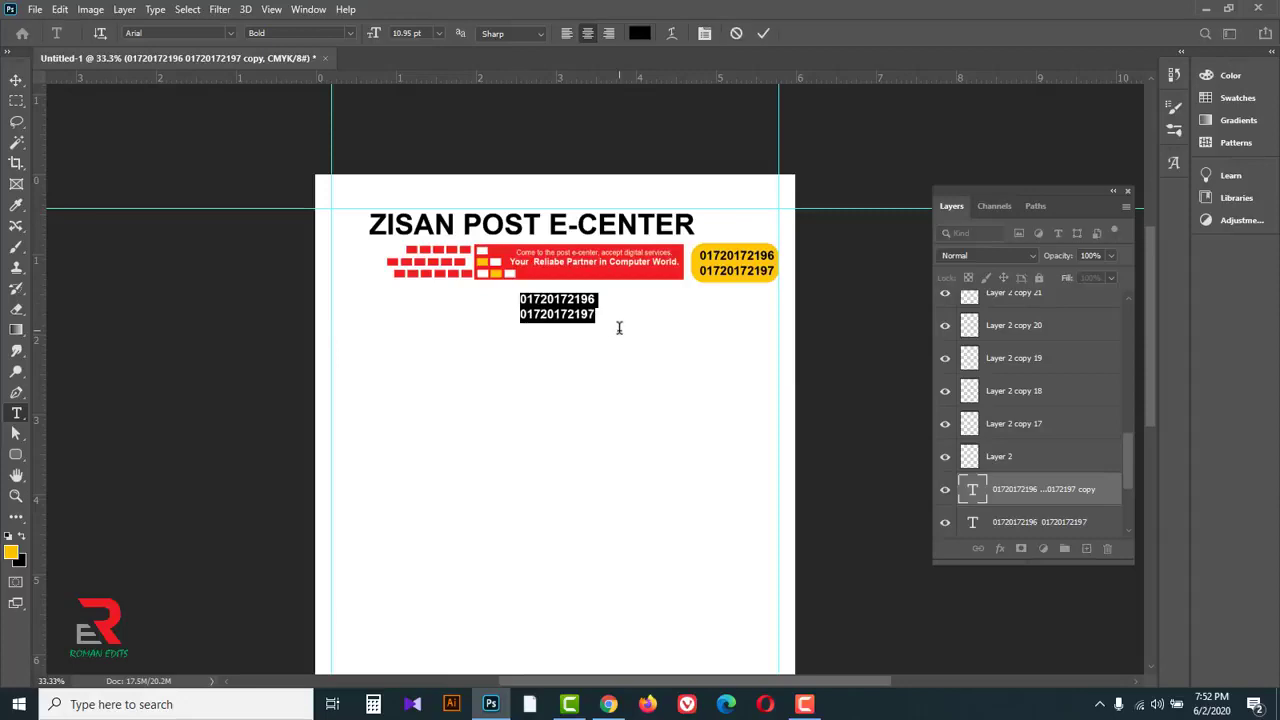
text(8)
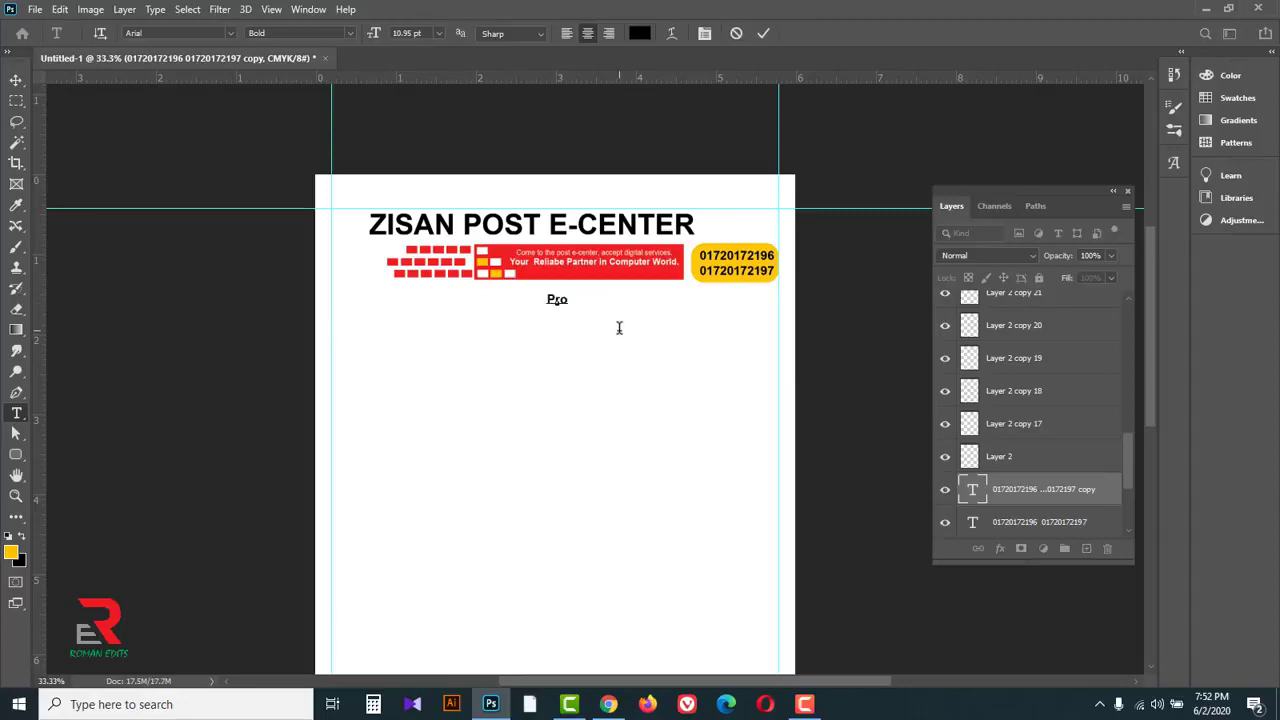
text(riter)
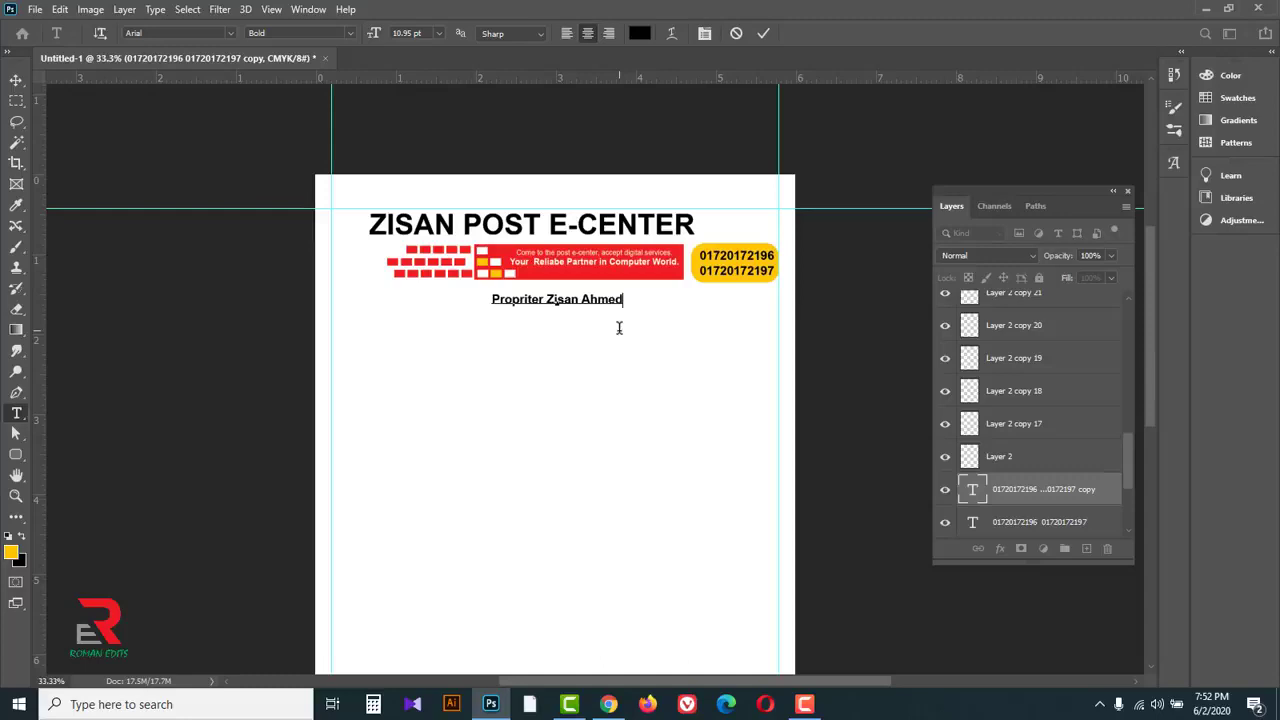
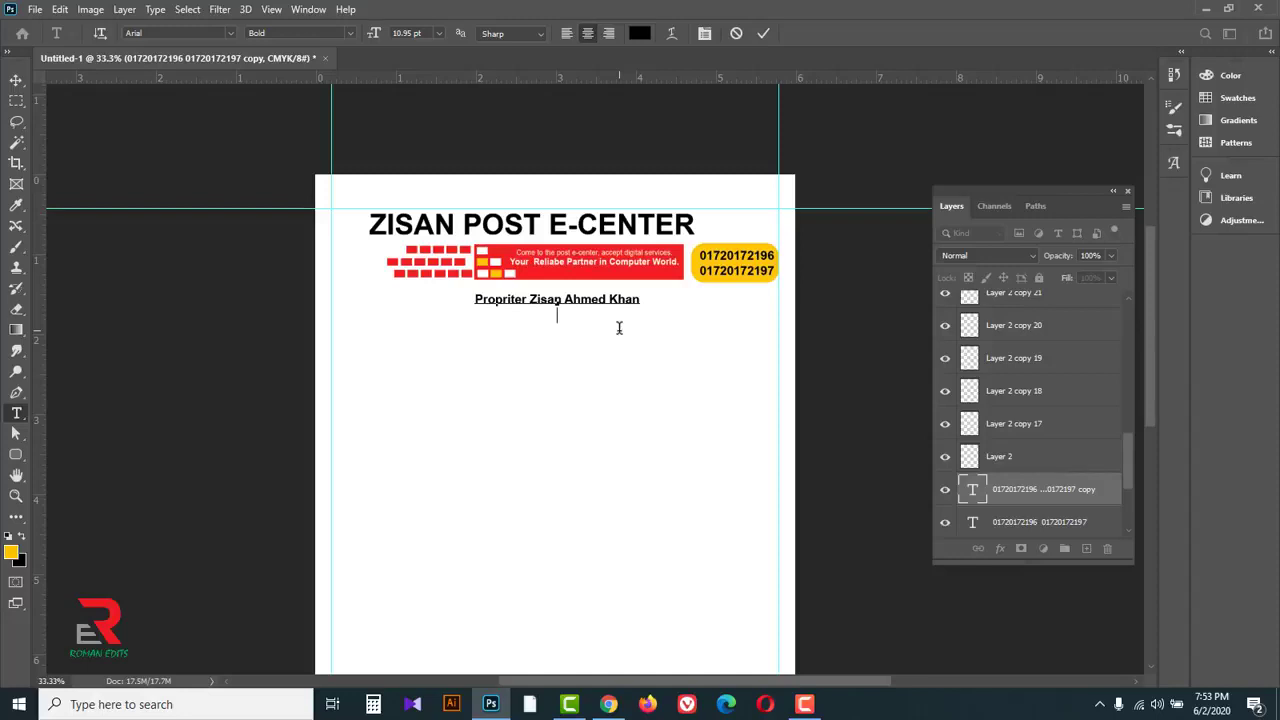
text(w.zi)
text(sanahmed)
text(khaninfo)
text(.blog)
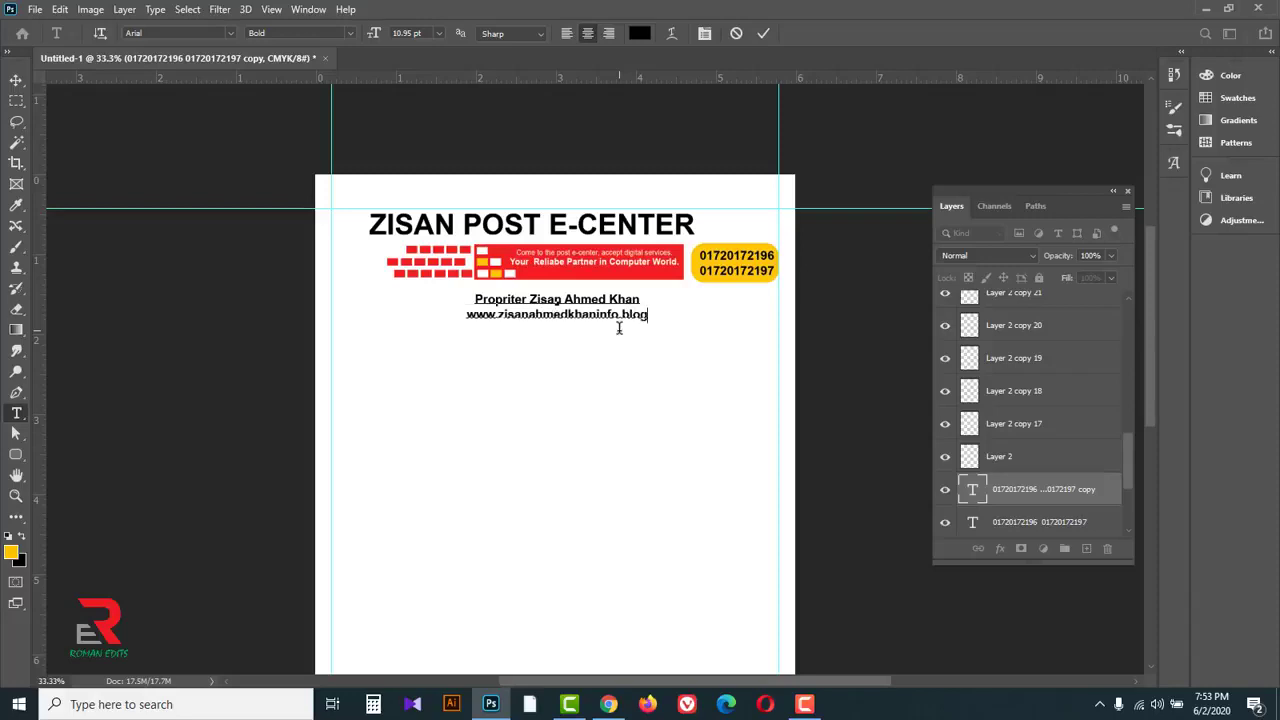
text(spot.com)
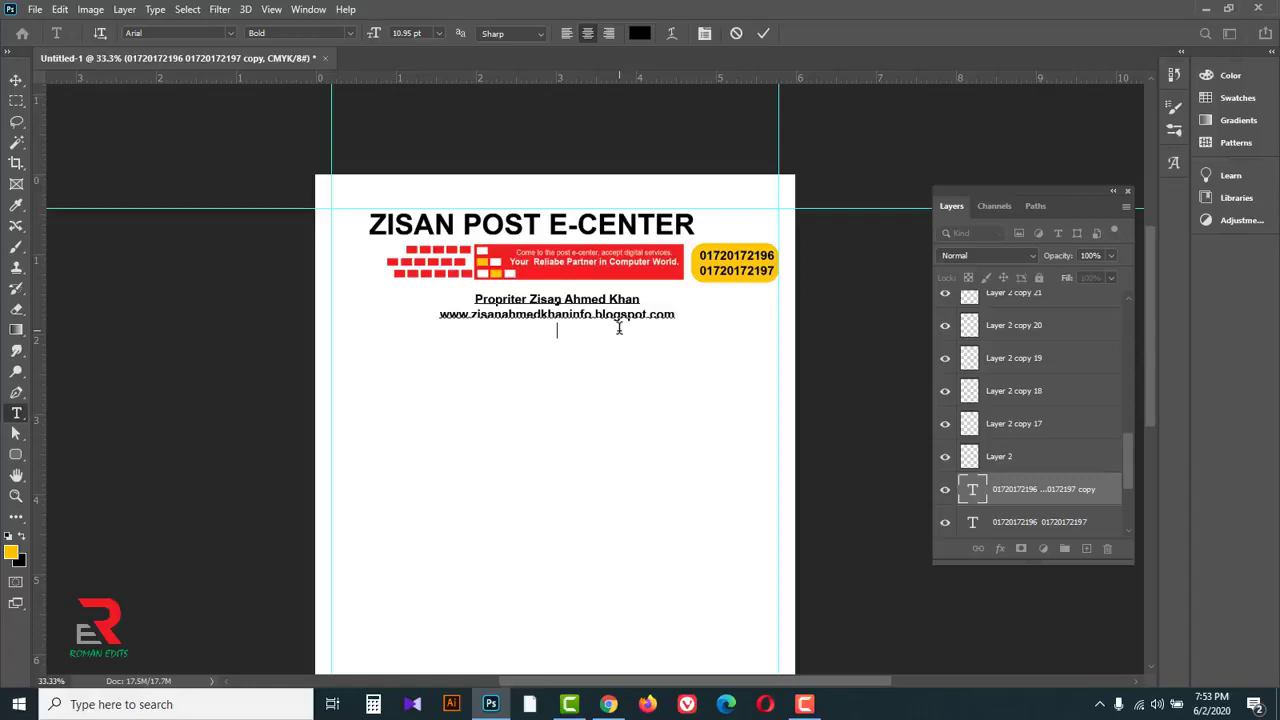
text(www.fb.com/)
text(zisan)
text(offic)
text(ial)
text(28)
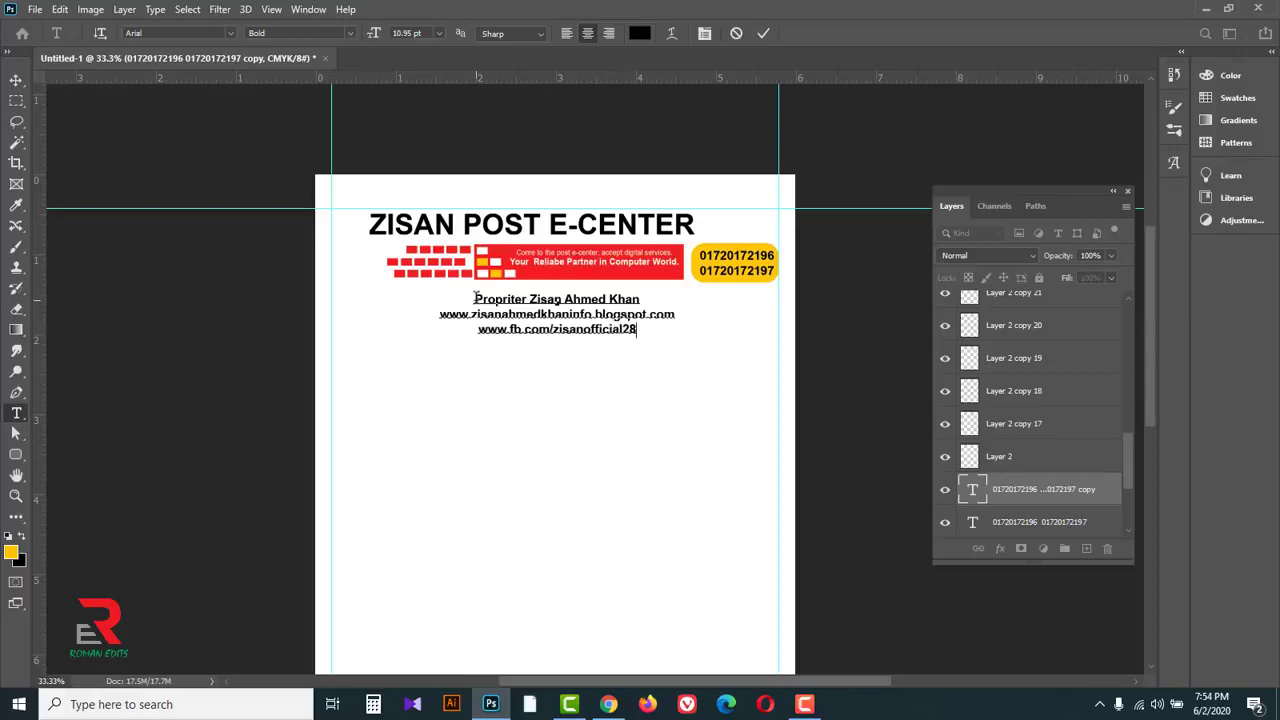
drag(476, 298, 689, 351)
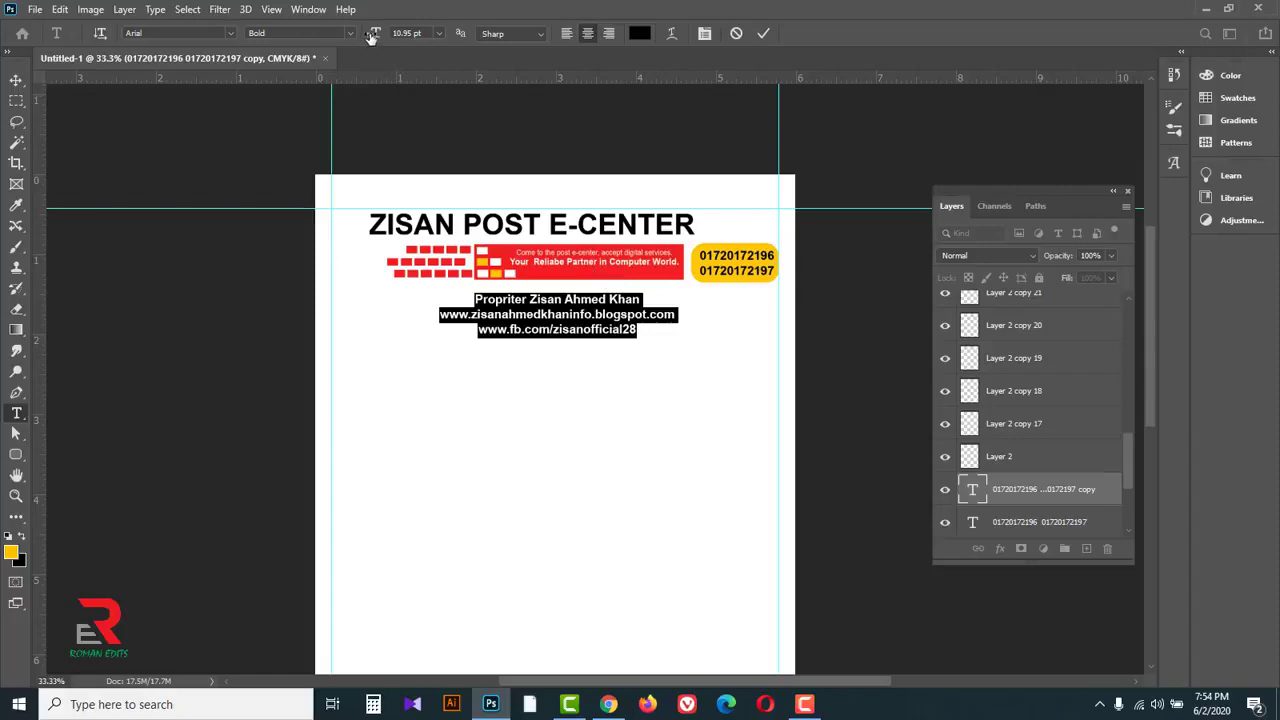
Set the three proprietor detail lines to the Regular font style.
click(349, 33)
click(300, 60)
click(765, 33)
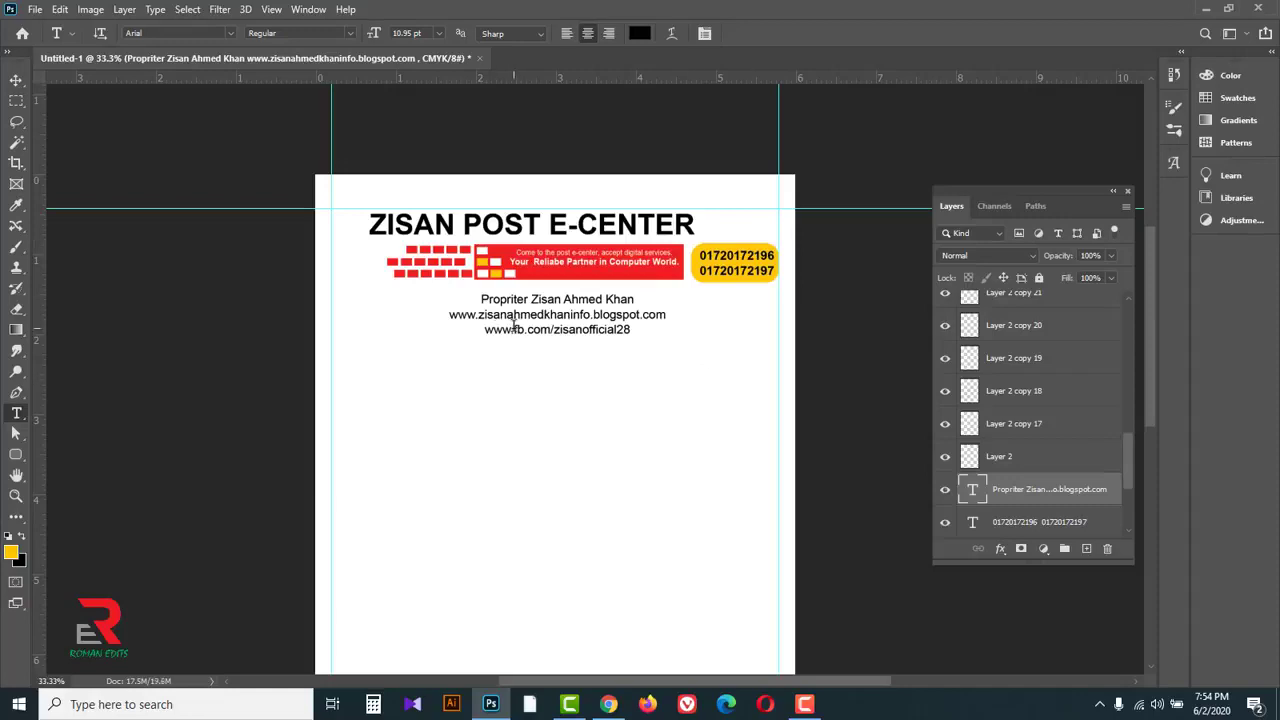
Give the proprietor lines 12 pt leading via the Character panel.
drag(479, 298, 650, 338)
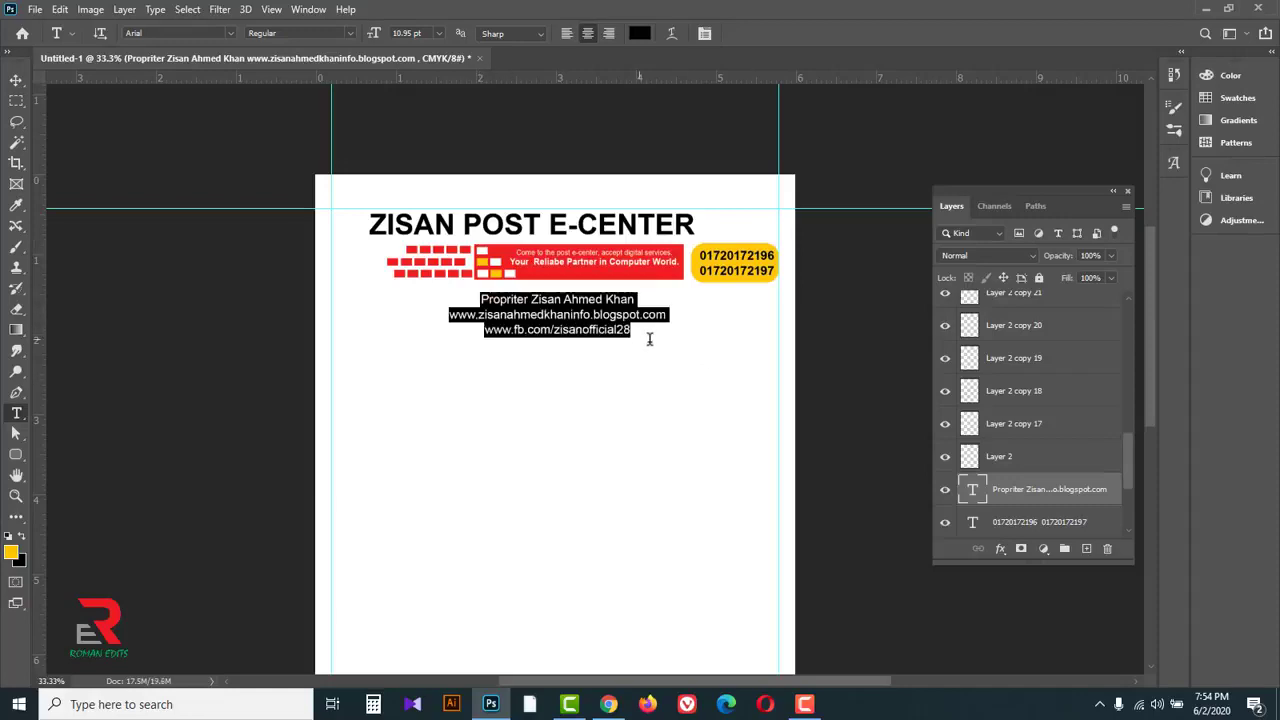
click(308, 11)
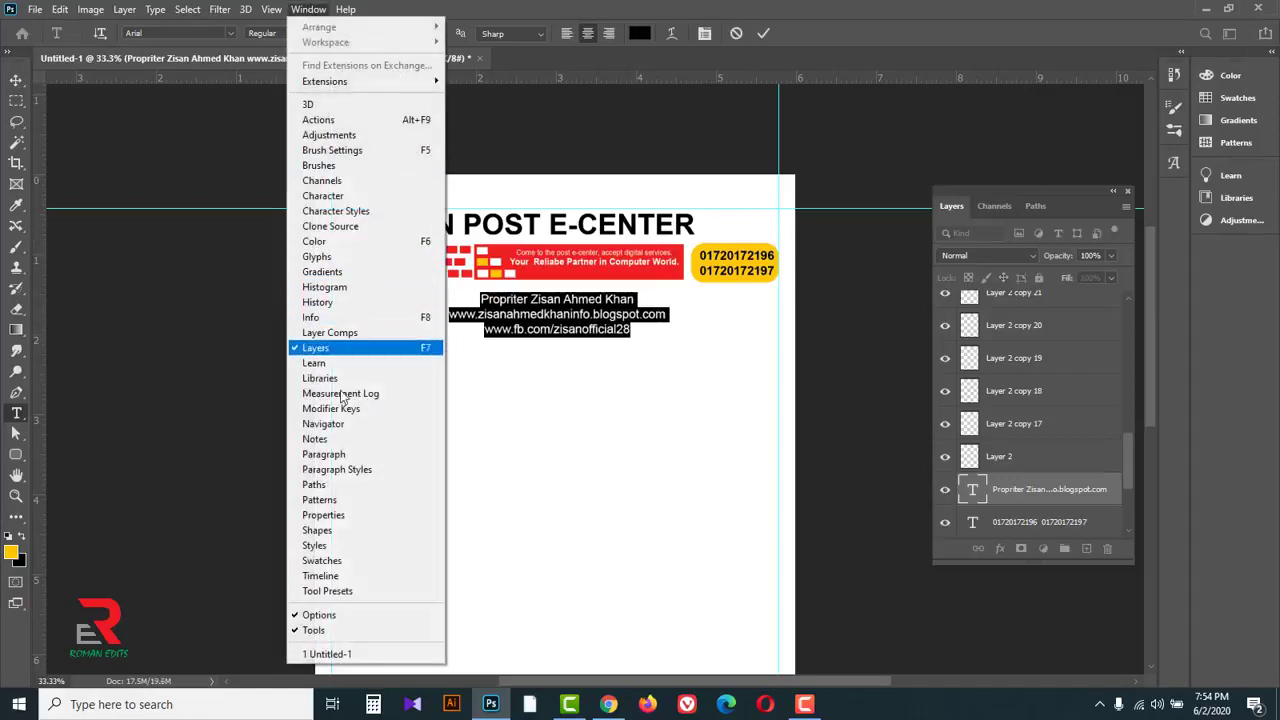
click(322, 196)
click(462, 165)
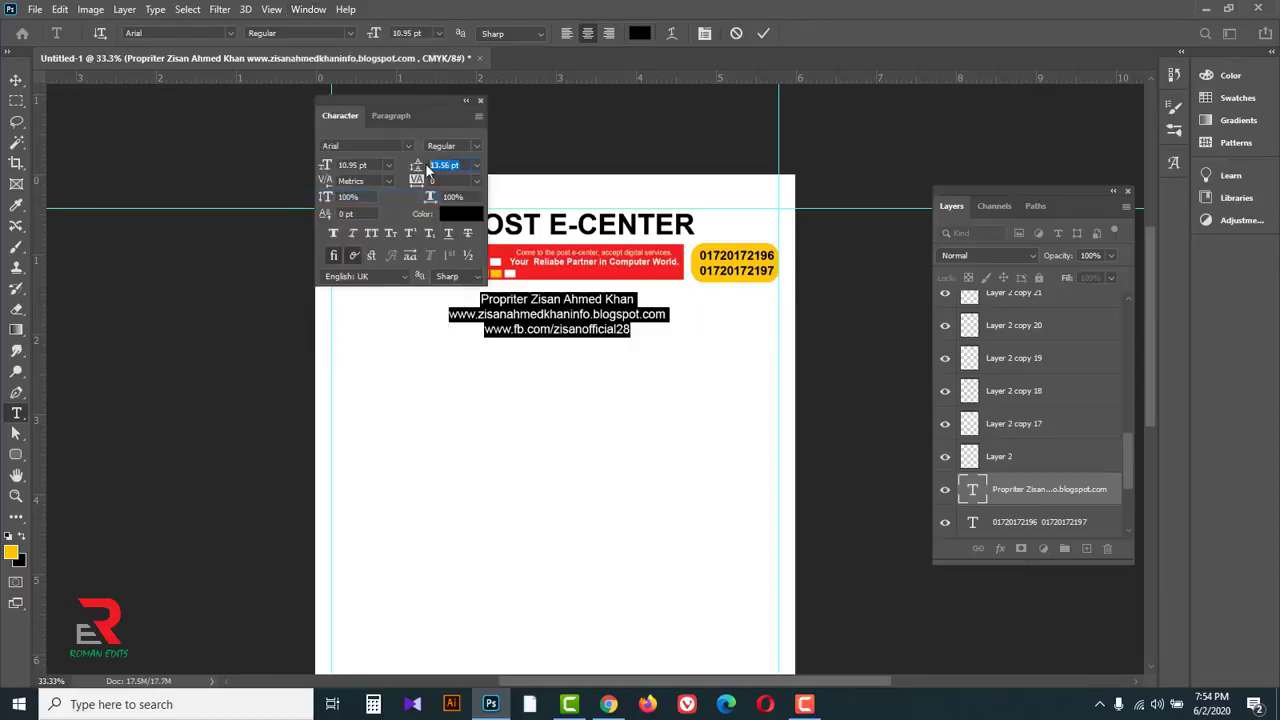
text(12)
key(Return)
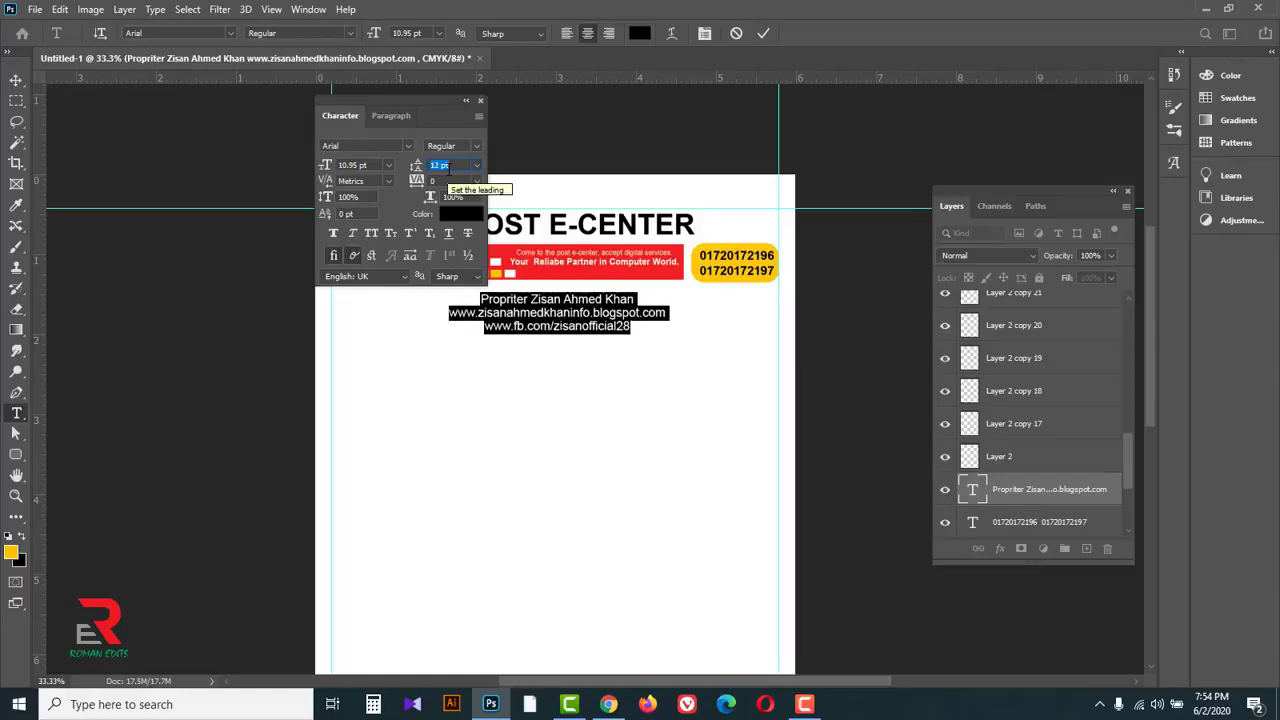
click(763, 33)
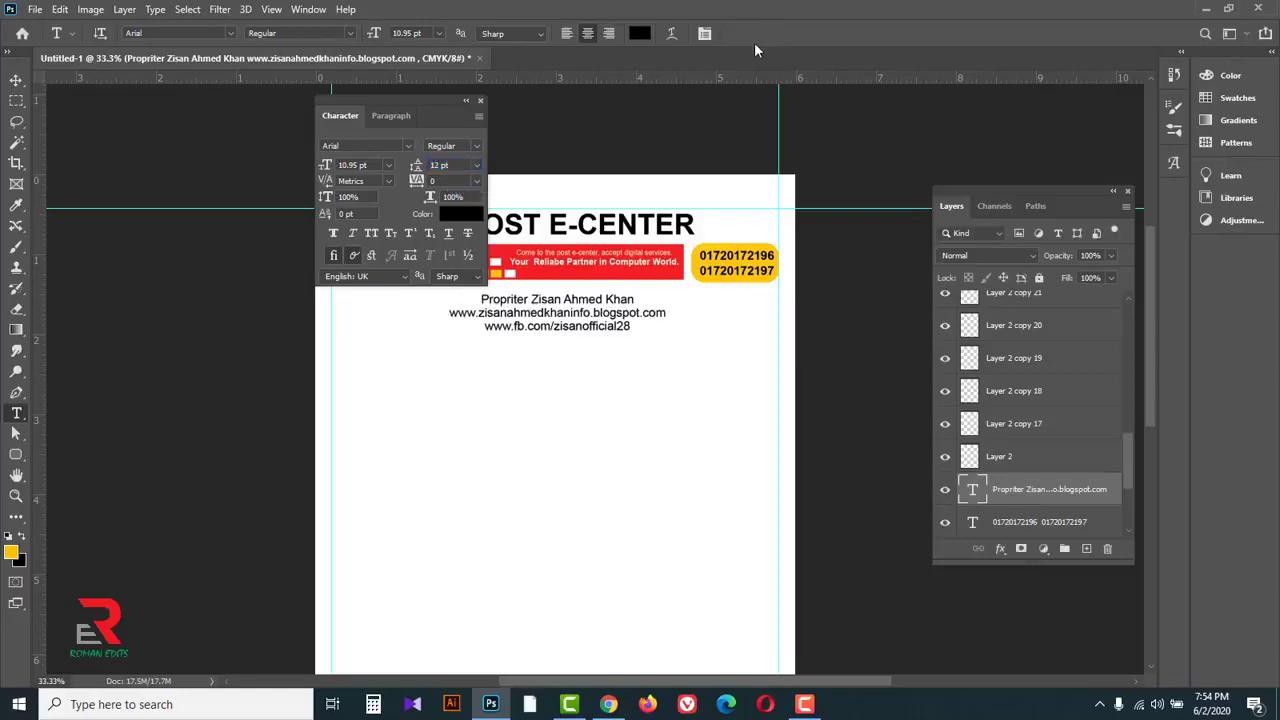
drag(394, 98, 171, 256)
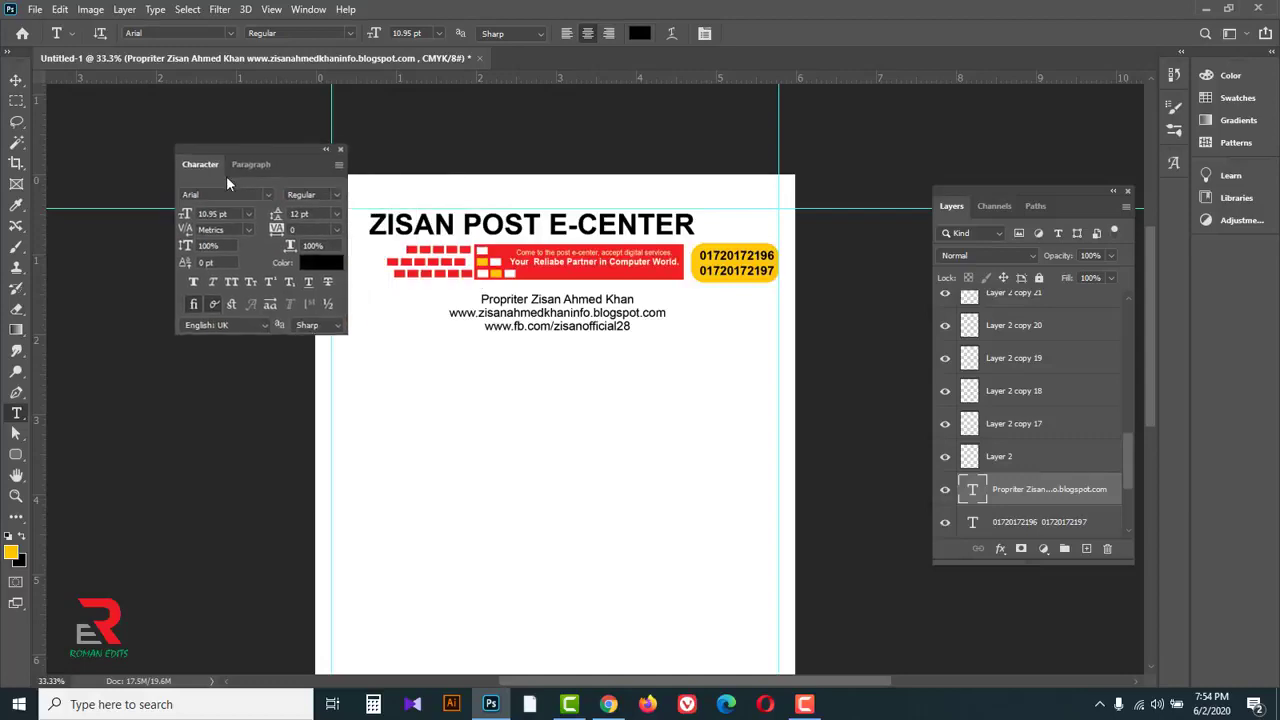
click(748, 316)
click(760, 306)
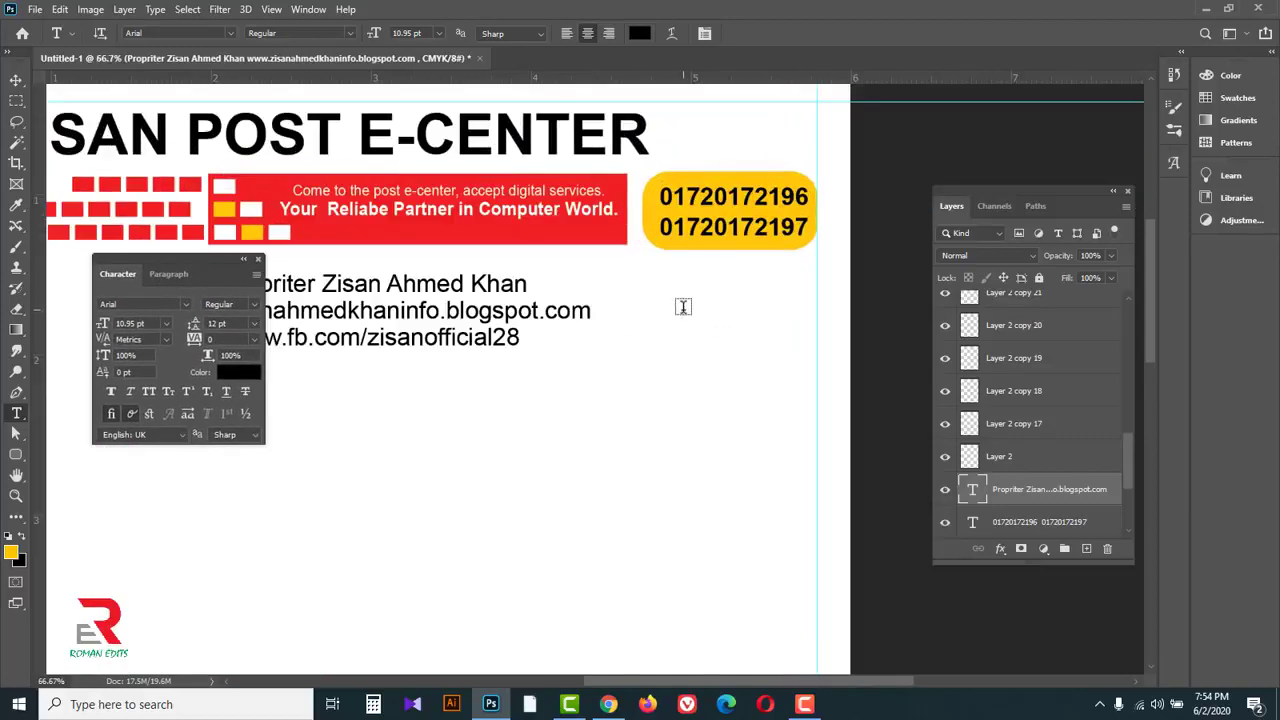
Type a 'Date' label right of the blog line and make it Bold.
click(639, 314)
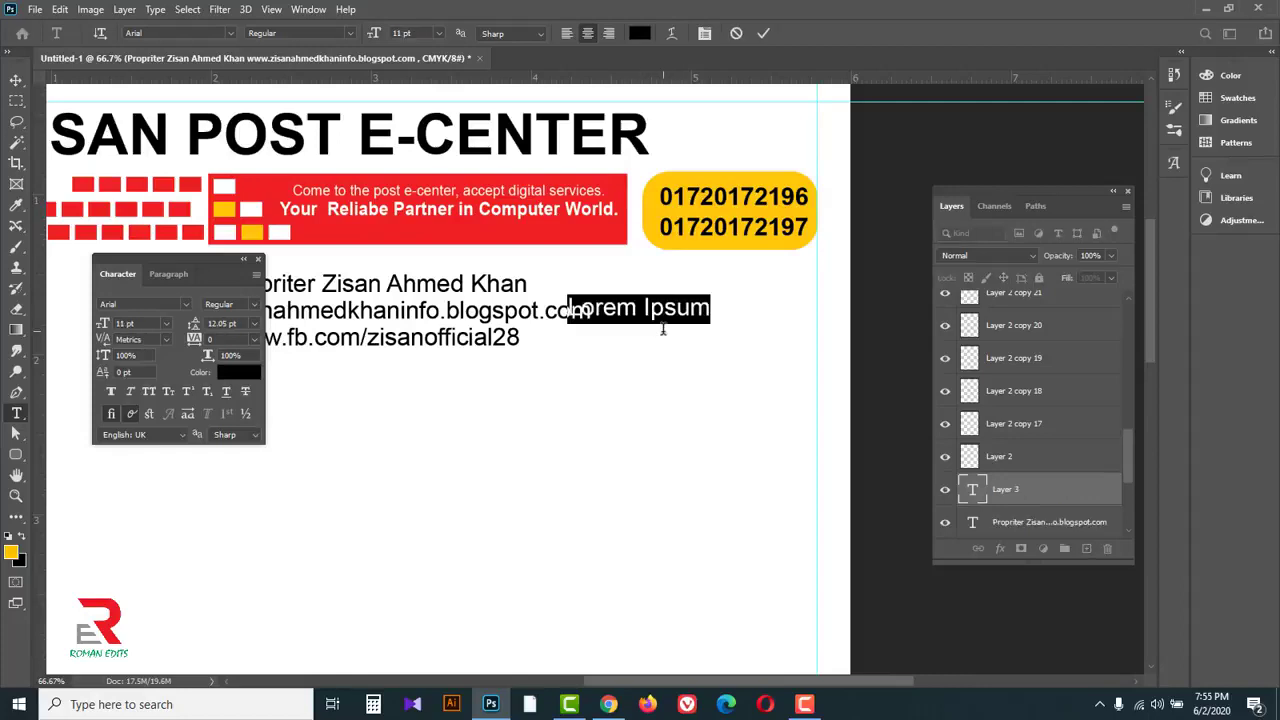
text(Date)
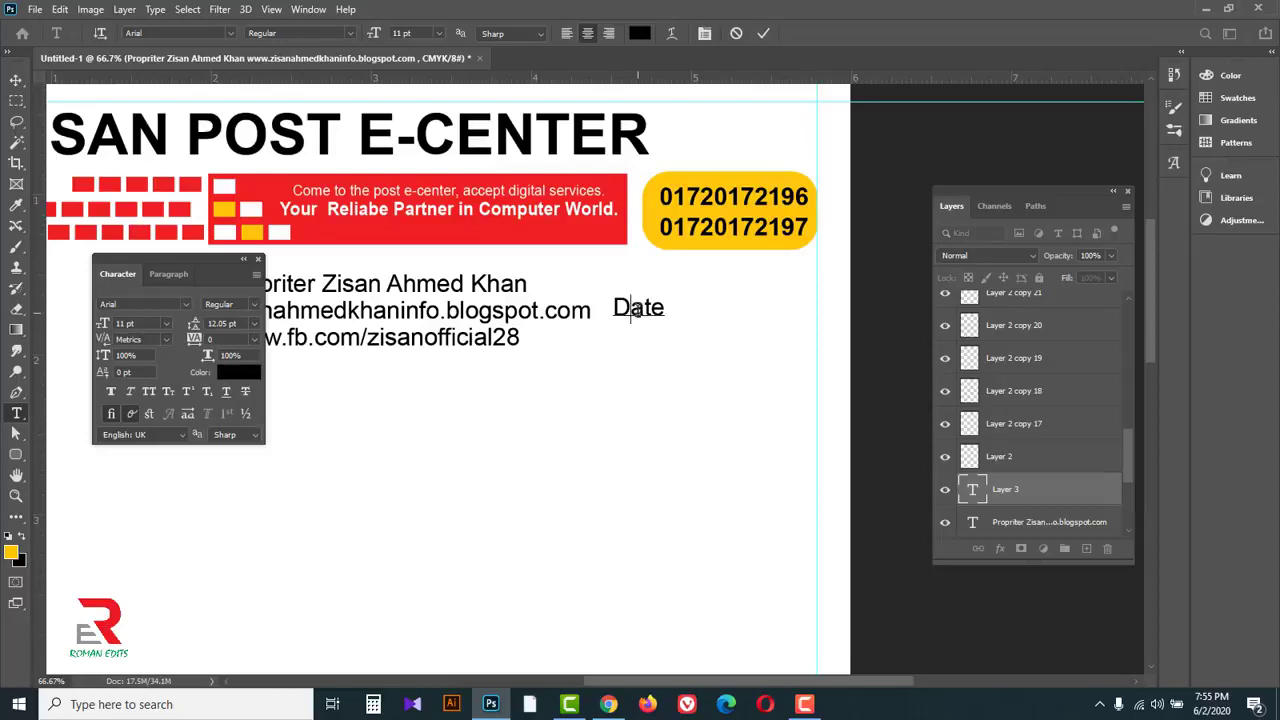
double_click(631, 311)
click(349, 36)
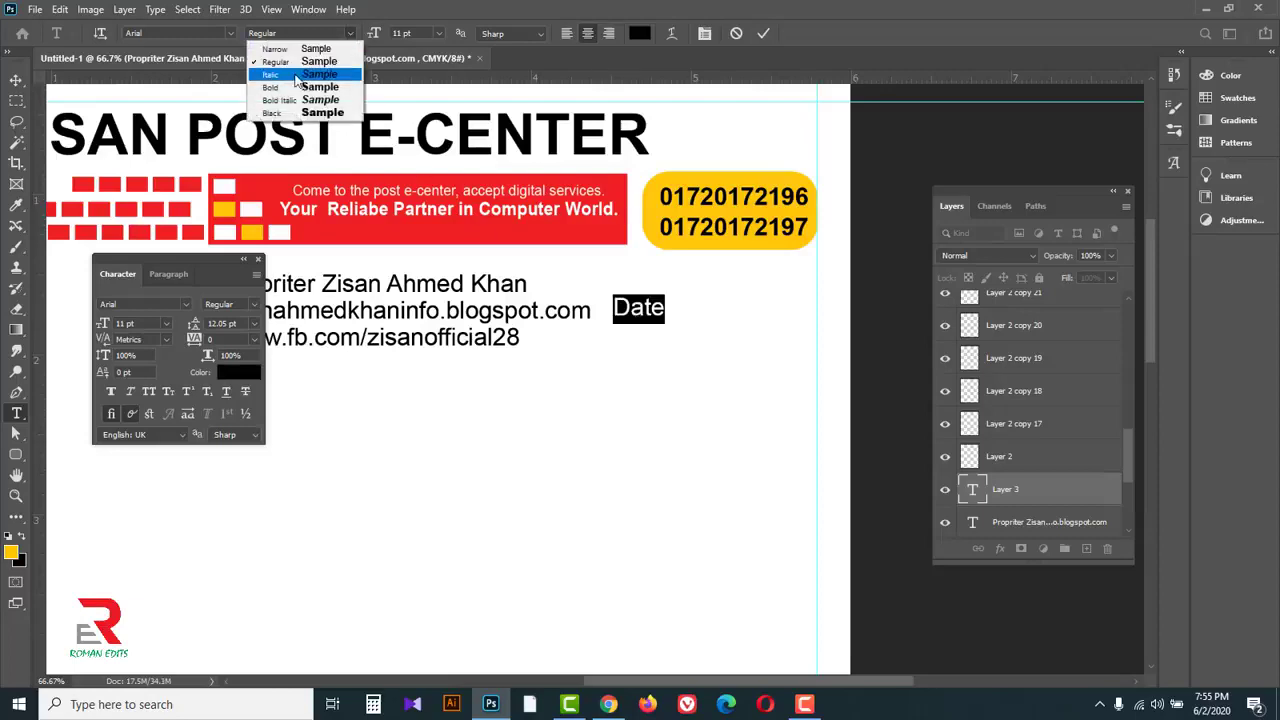
click(290, 88)
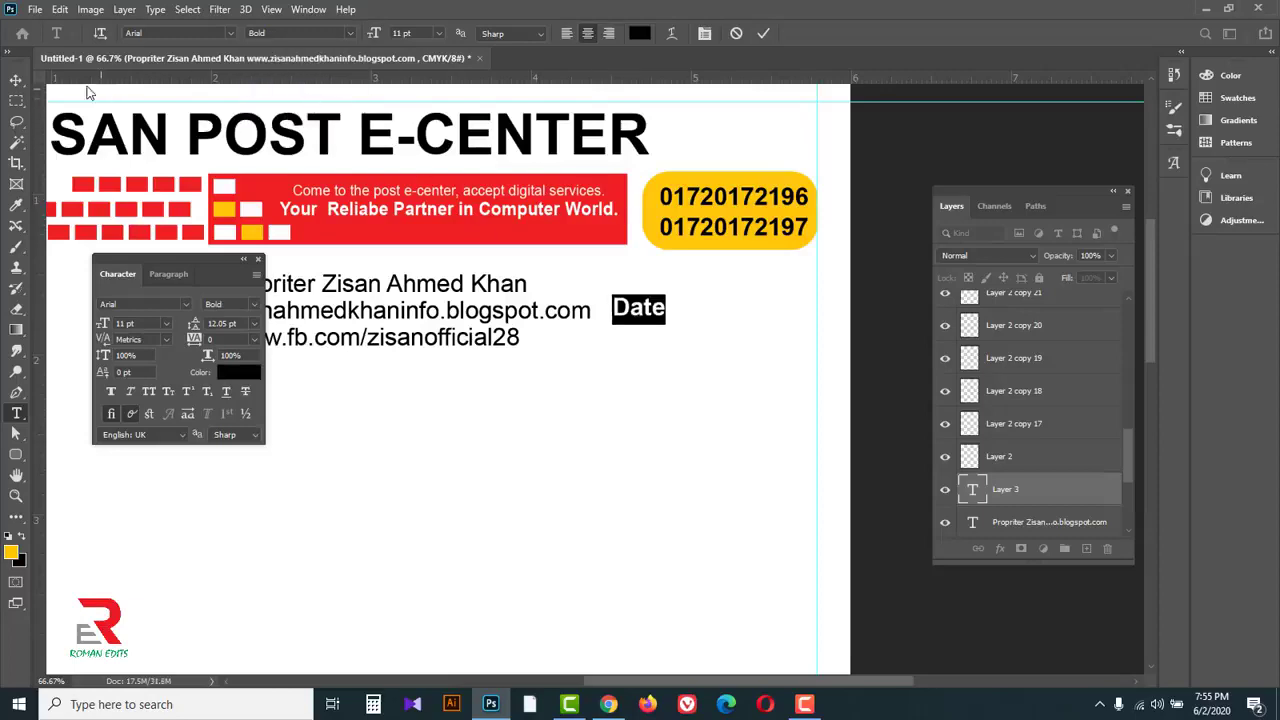
click(16, 80)
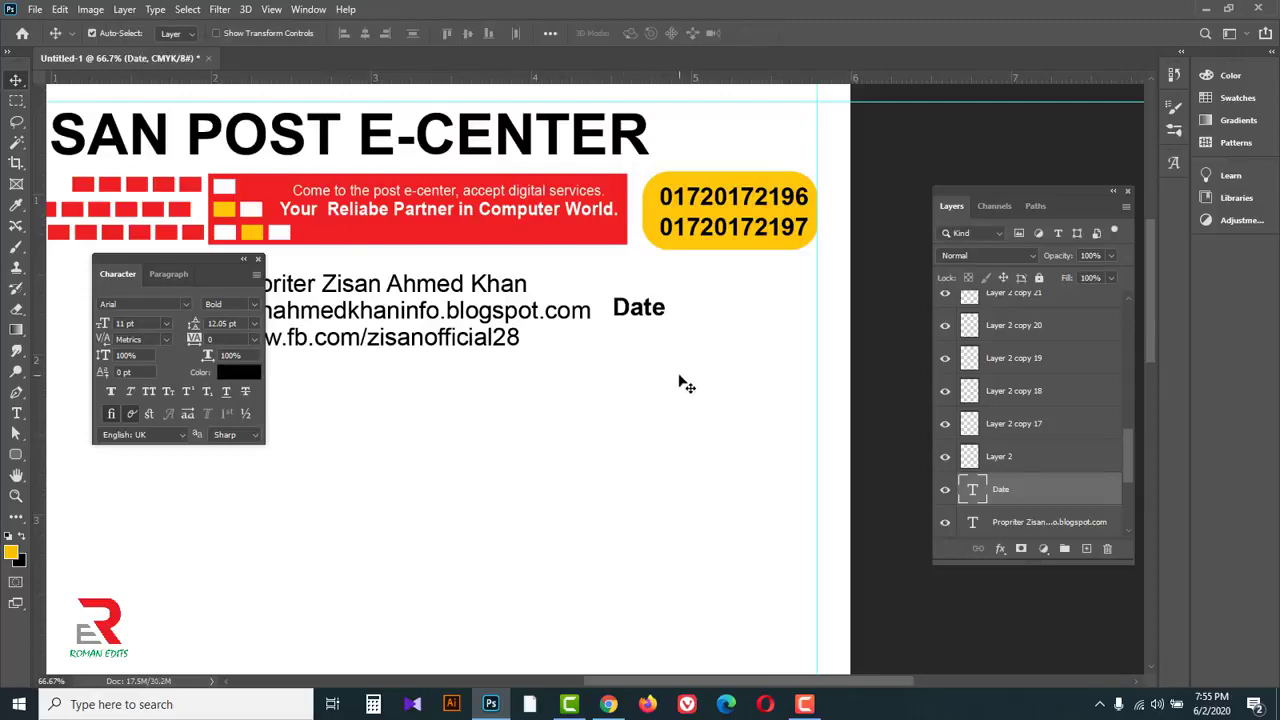
Draw a yellow rounded rectangle with 20 px corner radius beside the Date label.
click(16, 455)
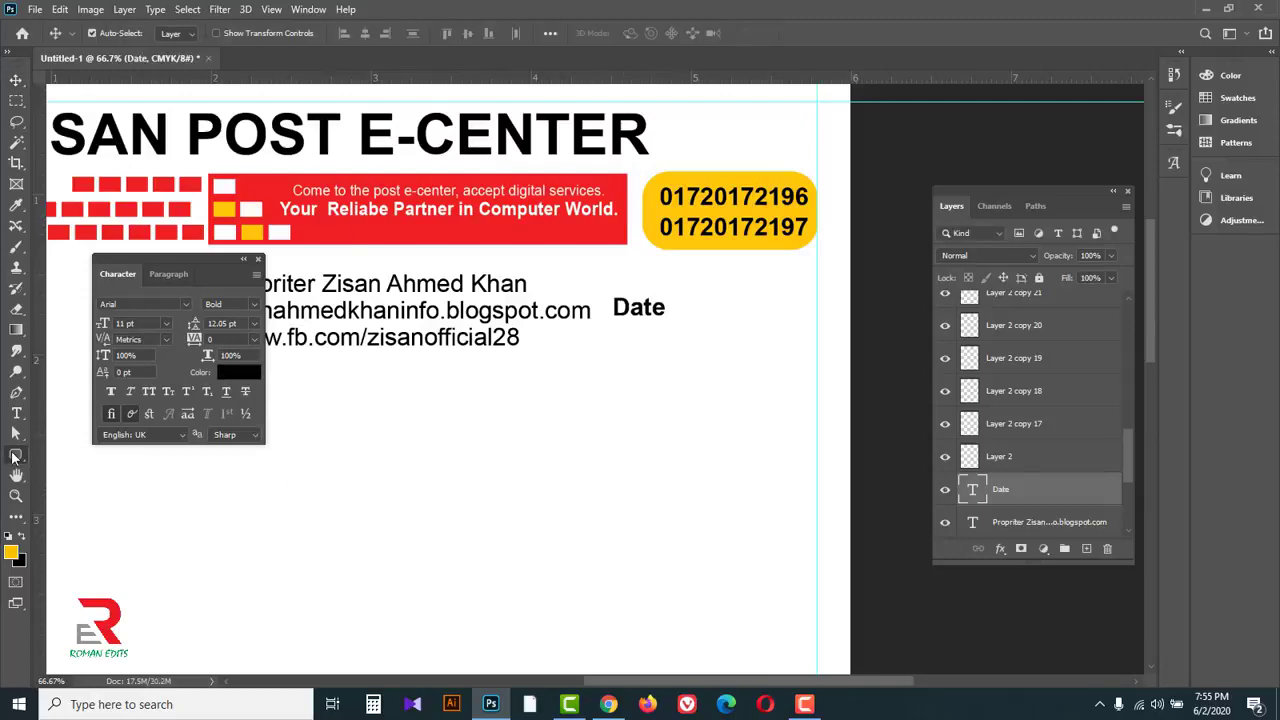
click(98, 471)
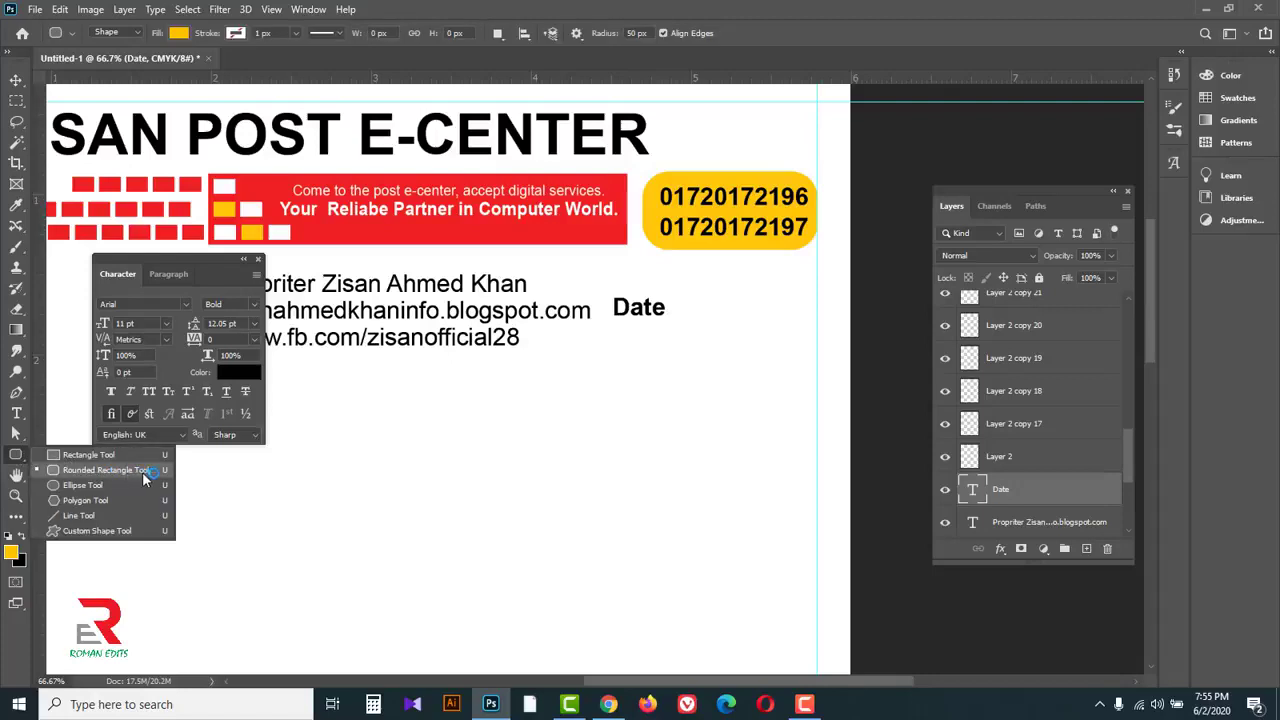
drag(671, 295, 733, 321)
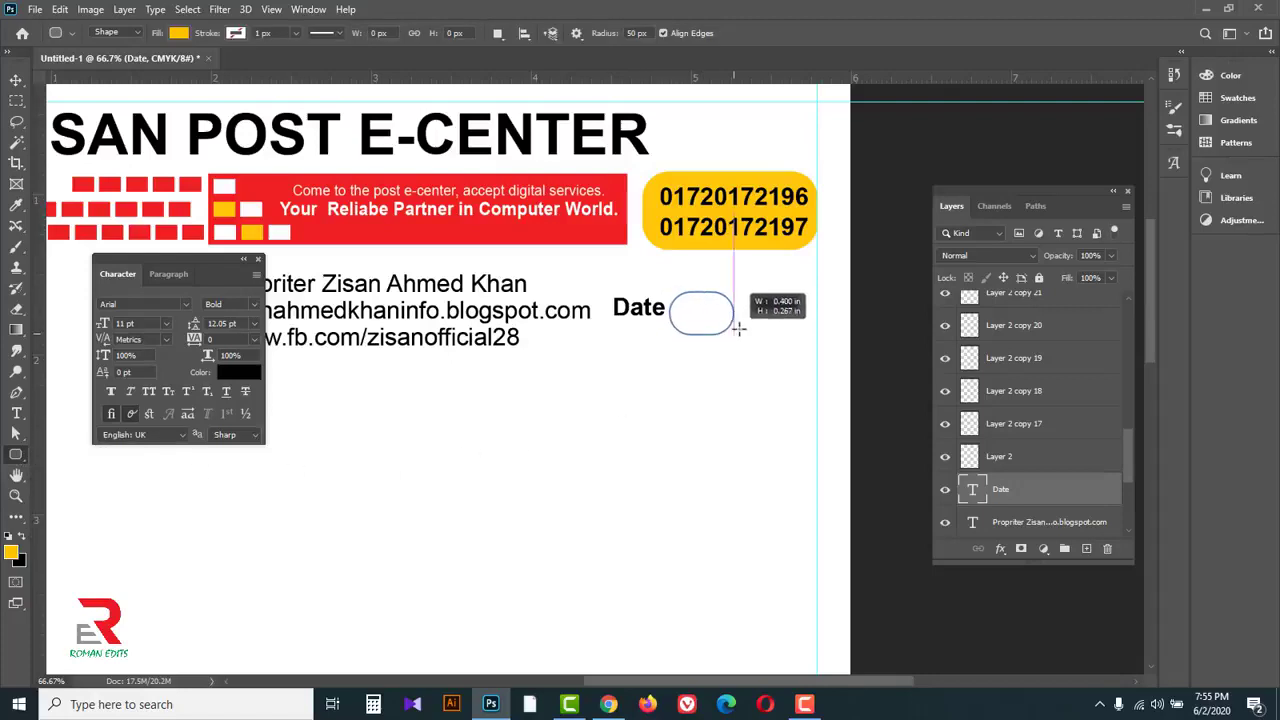
drag(731, 321, 732, 322)
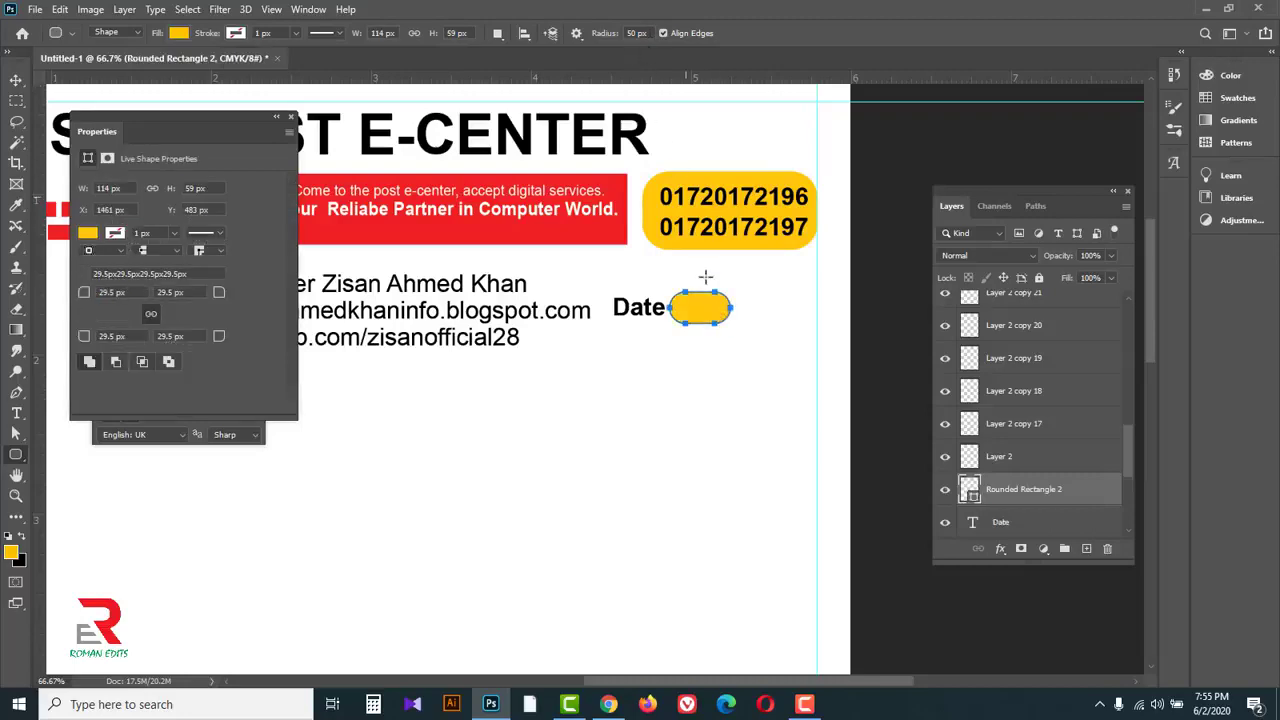
key(ctrl+z)
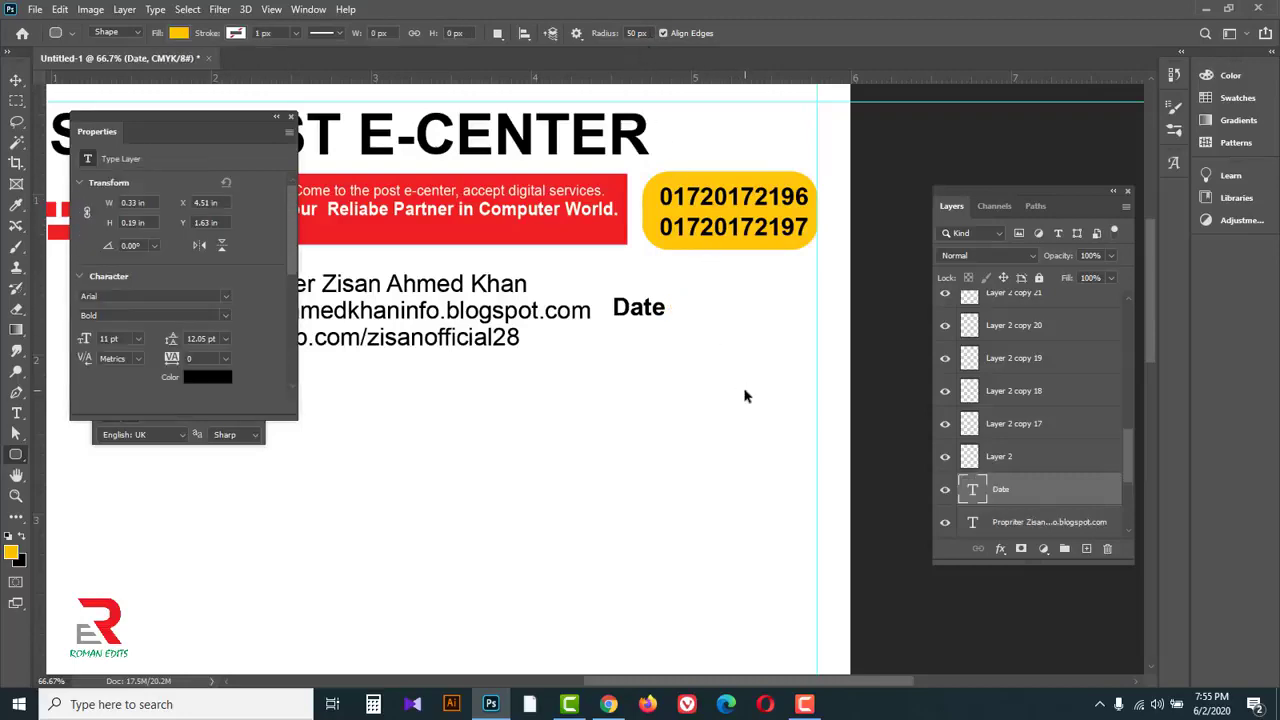
click(640, 33)
text(20)
drag(672, 294, 727, 321)
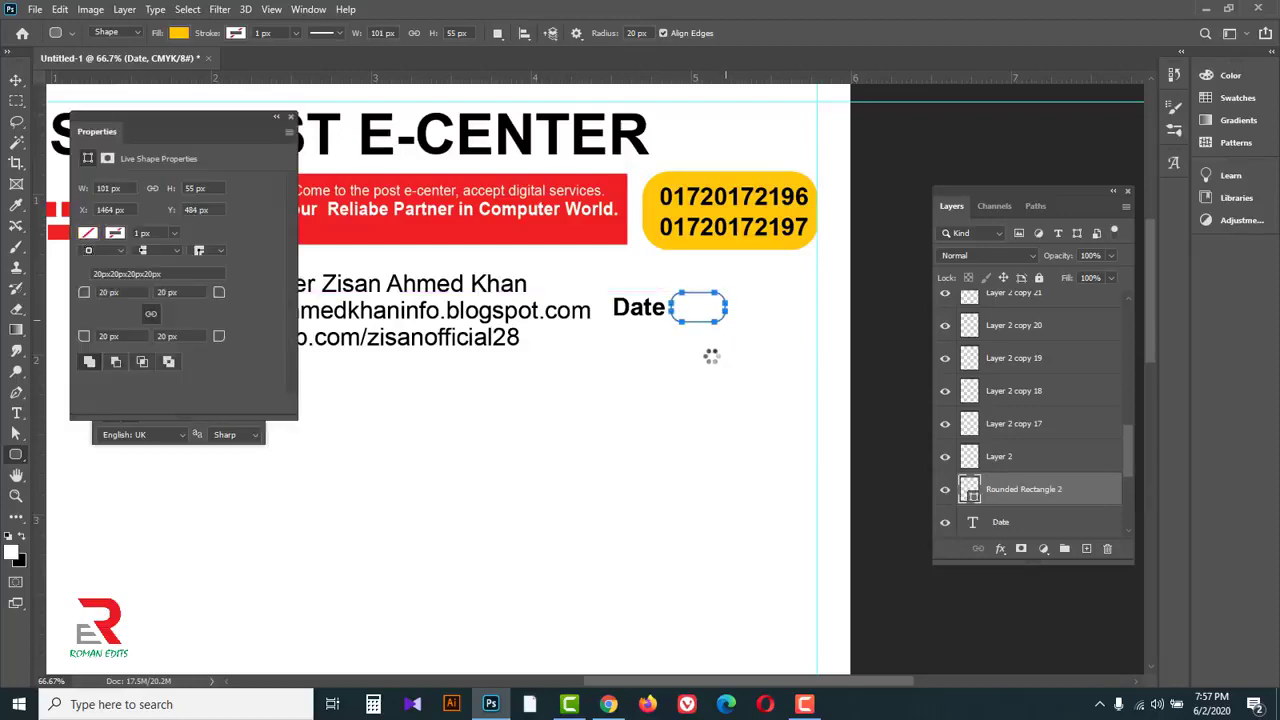
Fill the Date box with a light grey Grayscale swatch.
click(88, 233)
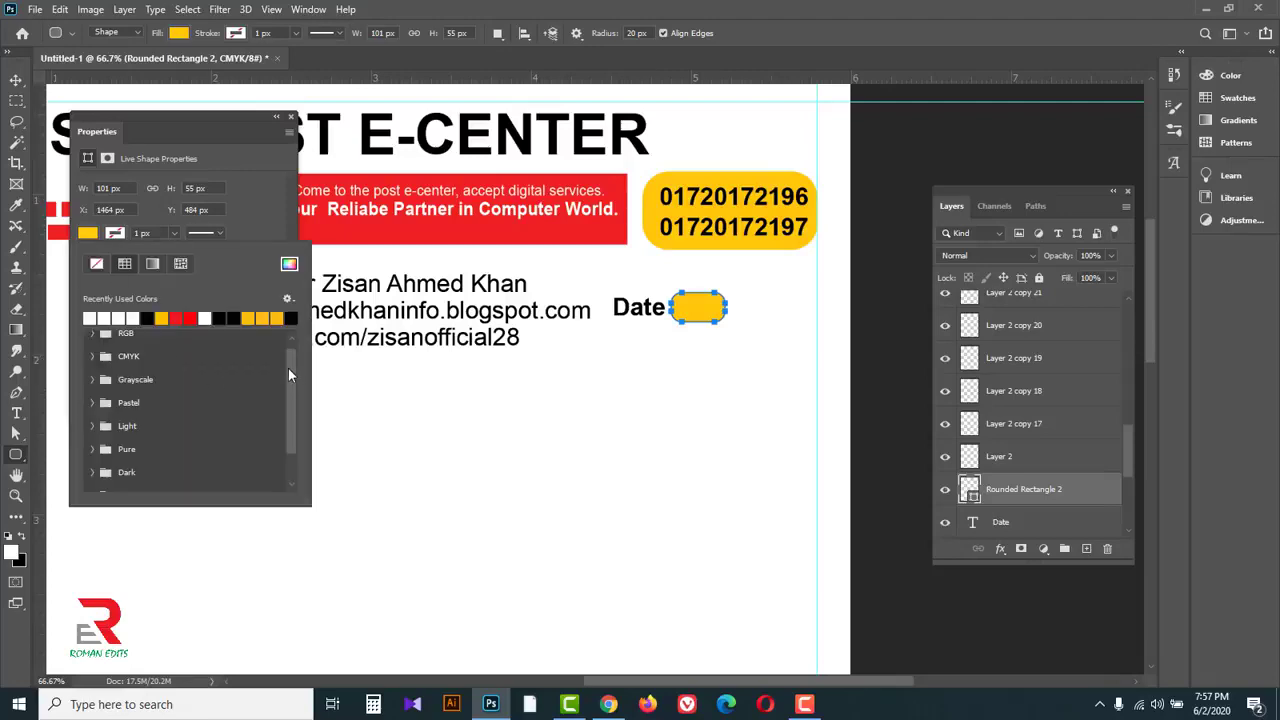
scroll(288, 368, down, 1)
click(93, 364)
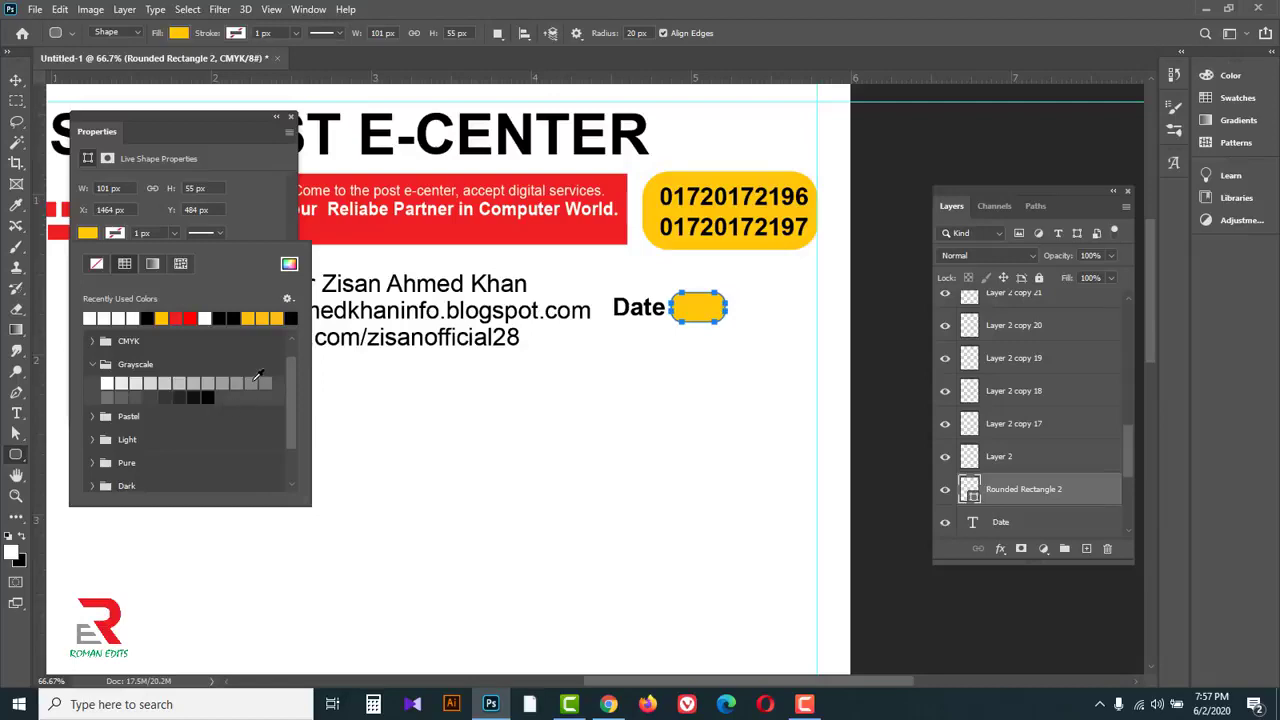
click(251, 381)
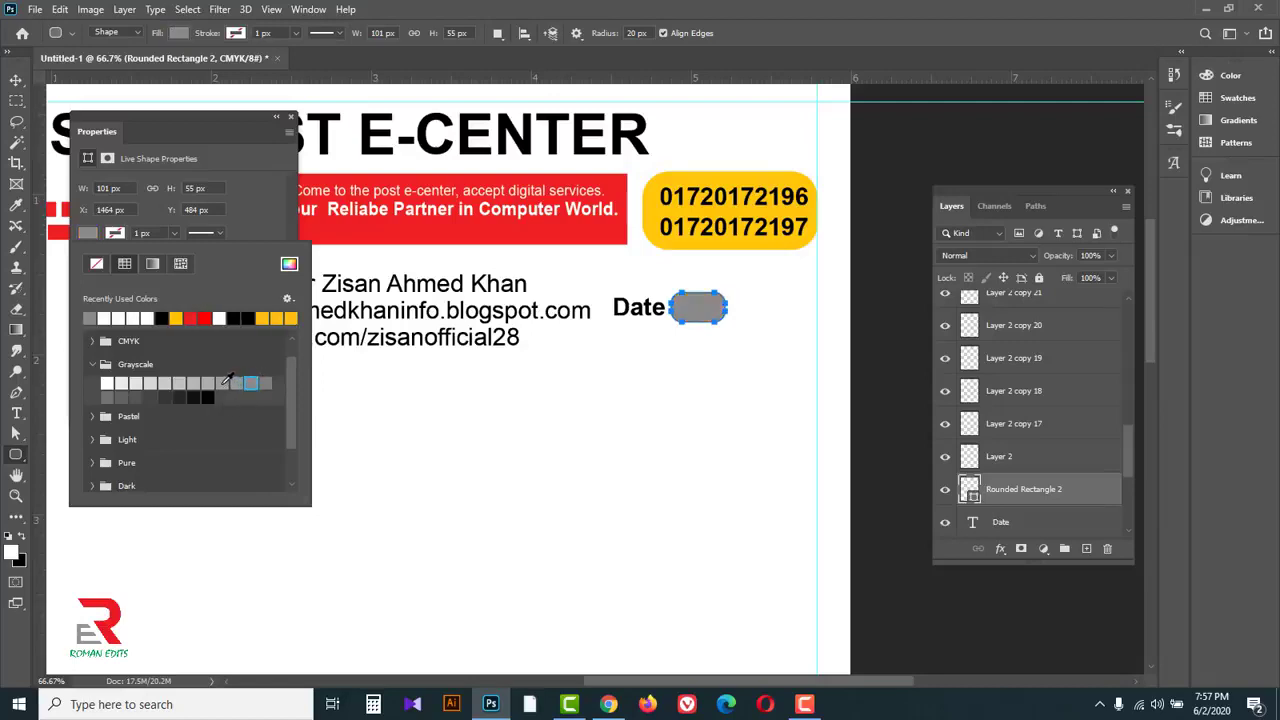
click(222, 383)
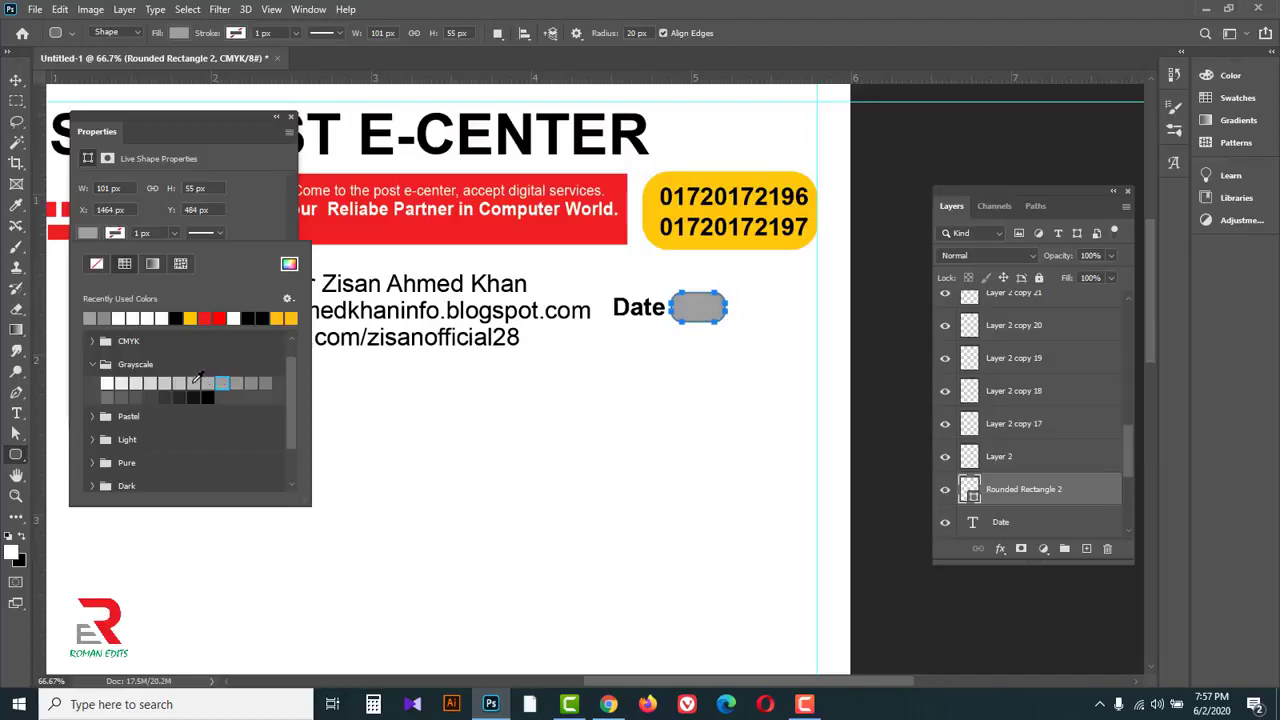
click(194, 382)
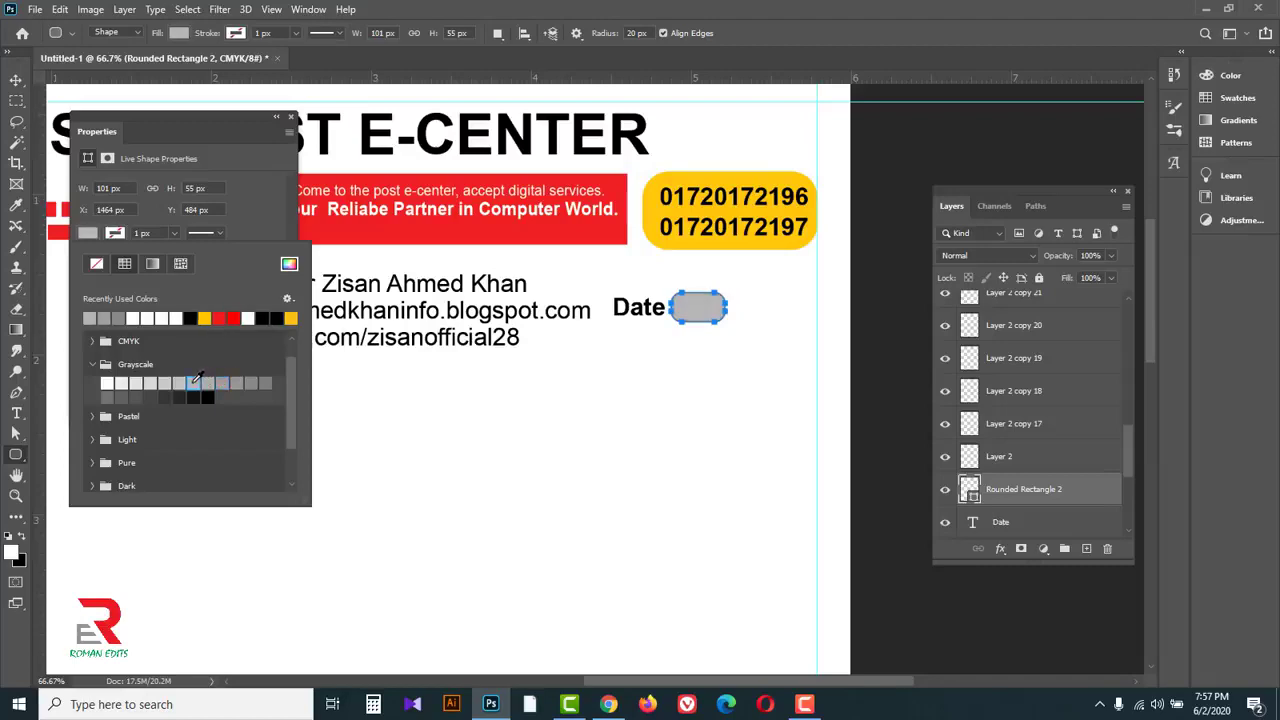
Give the Date box a 2 px dark outline.
click(174, 234)
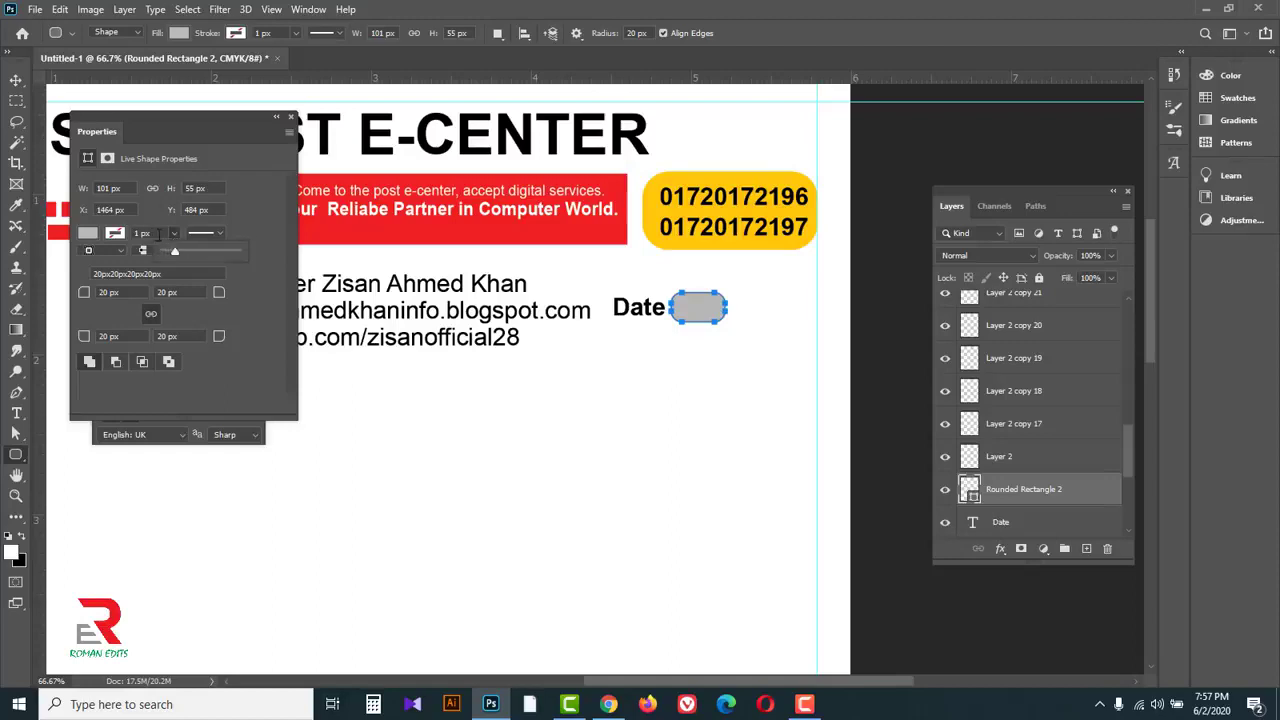
click(158, 234)
text(2)
key(Return)
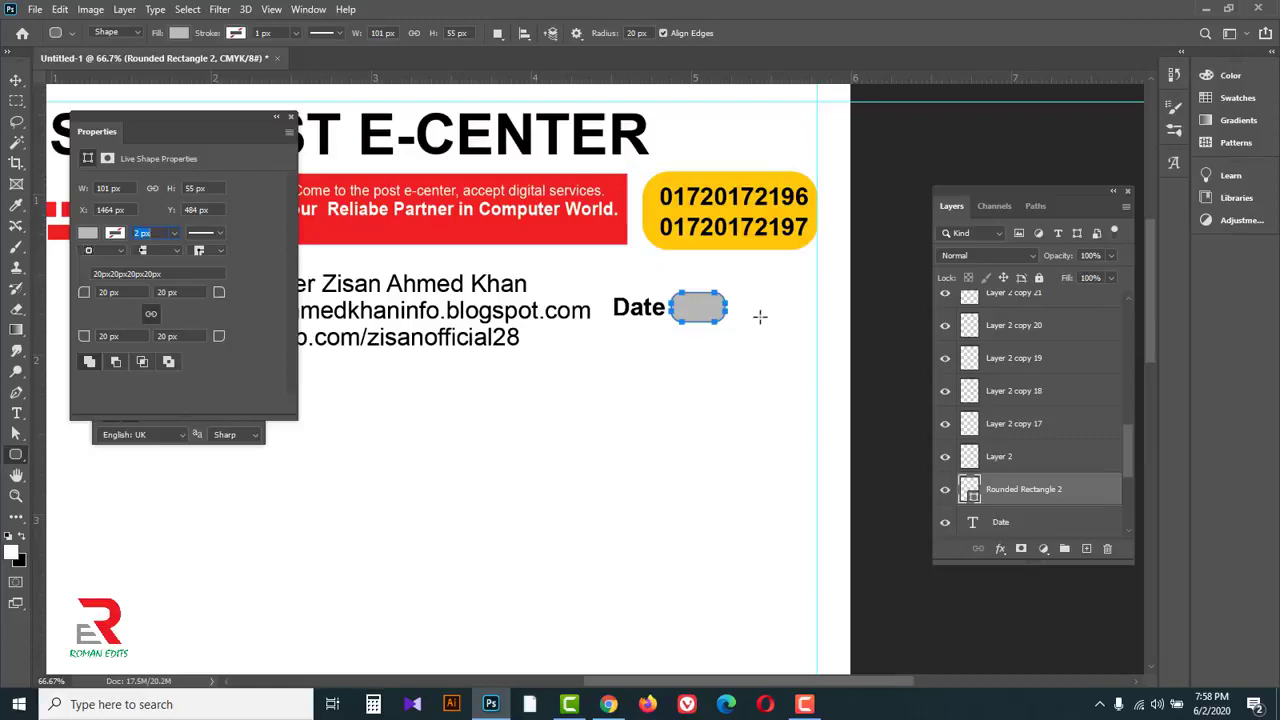
click(15, 80)
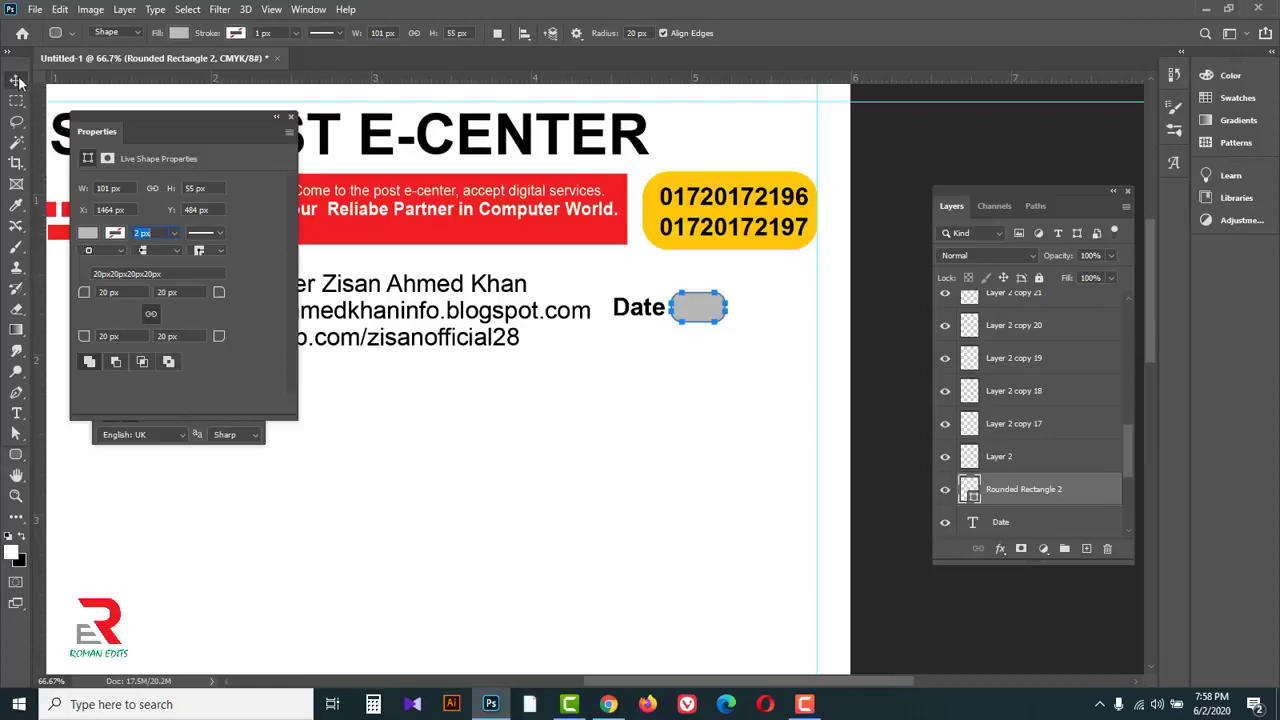
click(66, 82)
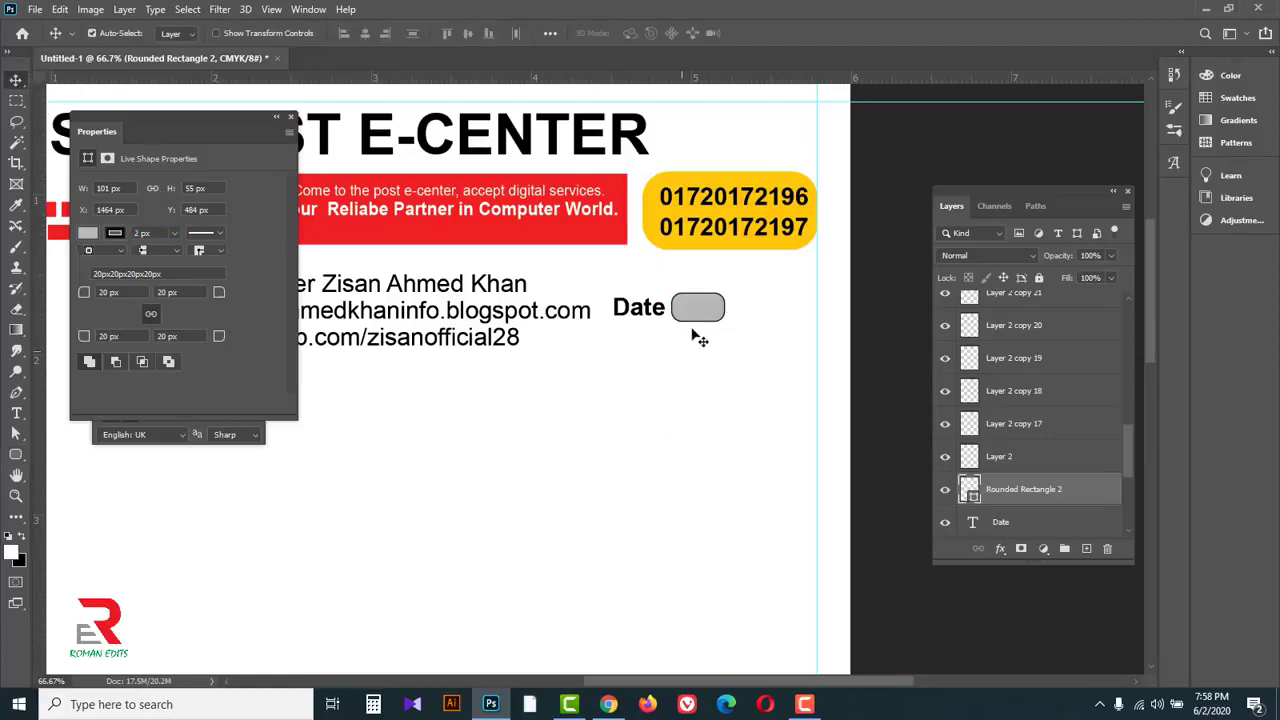
Alt-drag copies of the Date box and shift the proprietor text block left.
drag(697, 313, 808, 315)
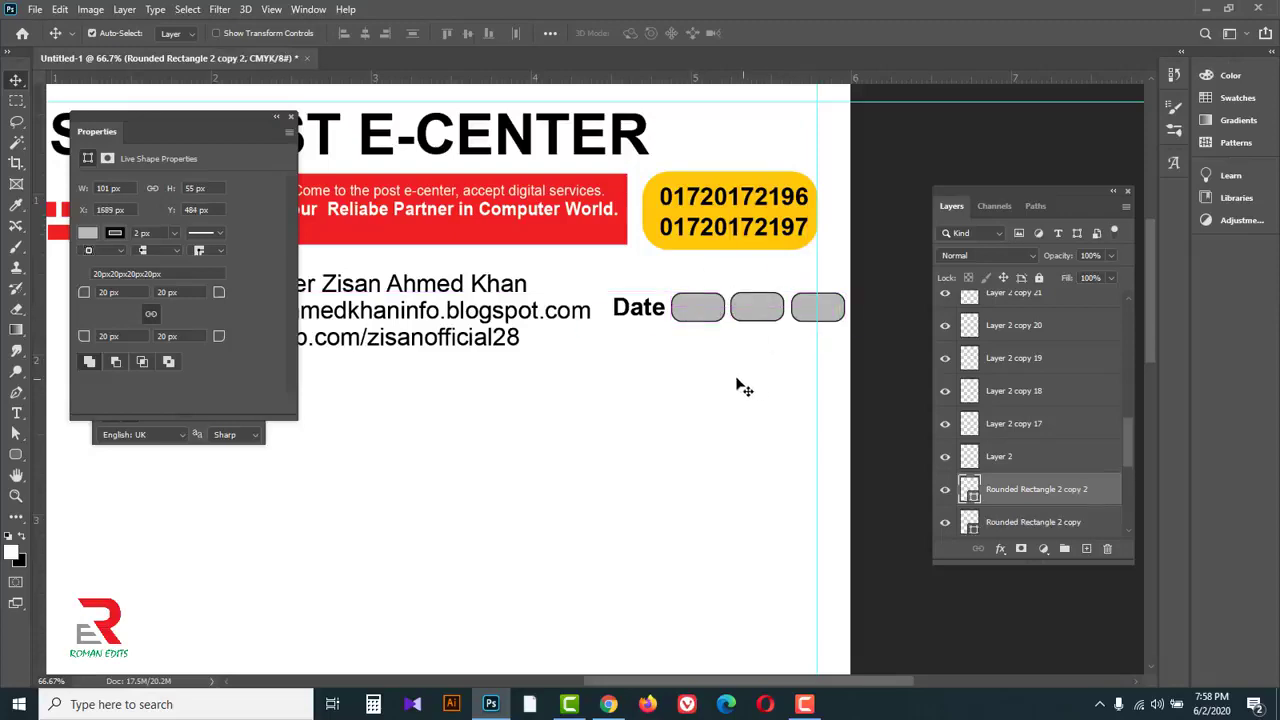
key(ctrl+minus)
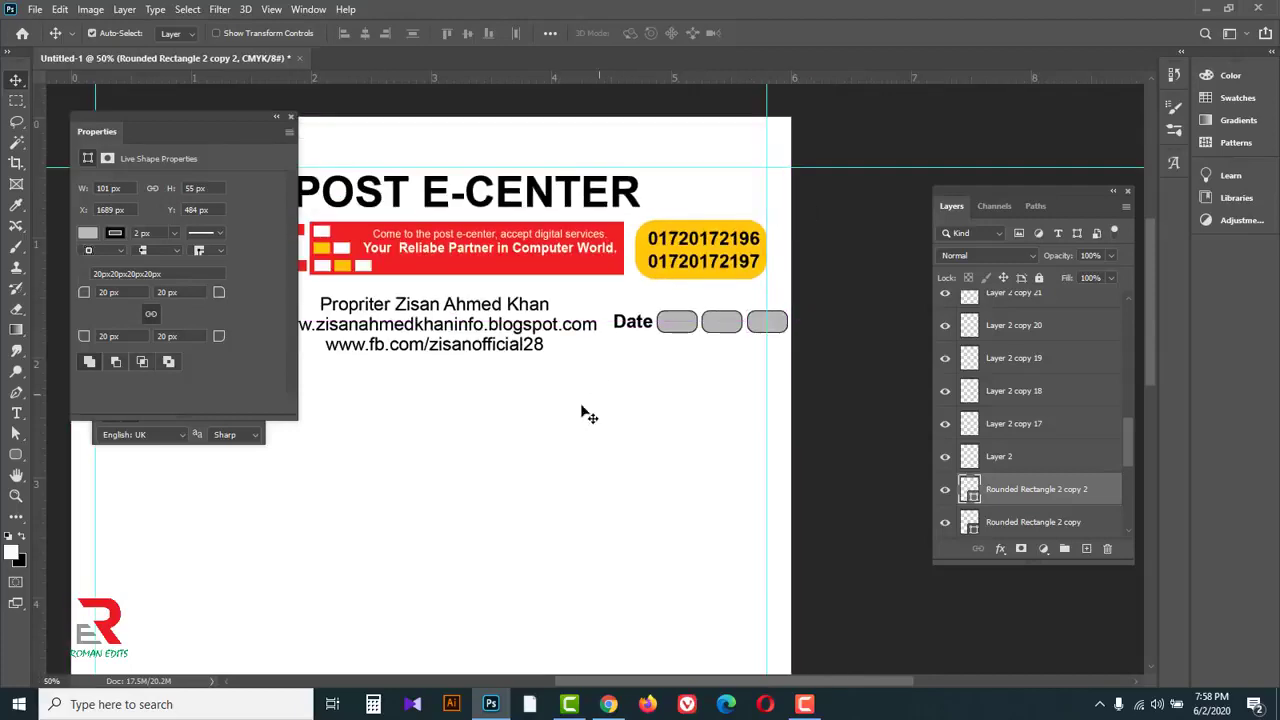
drag(595, 479, 628, 512)
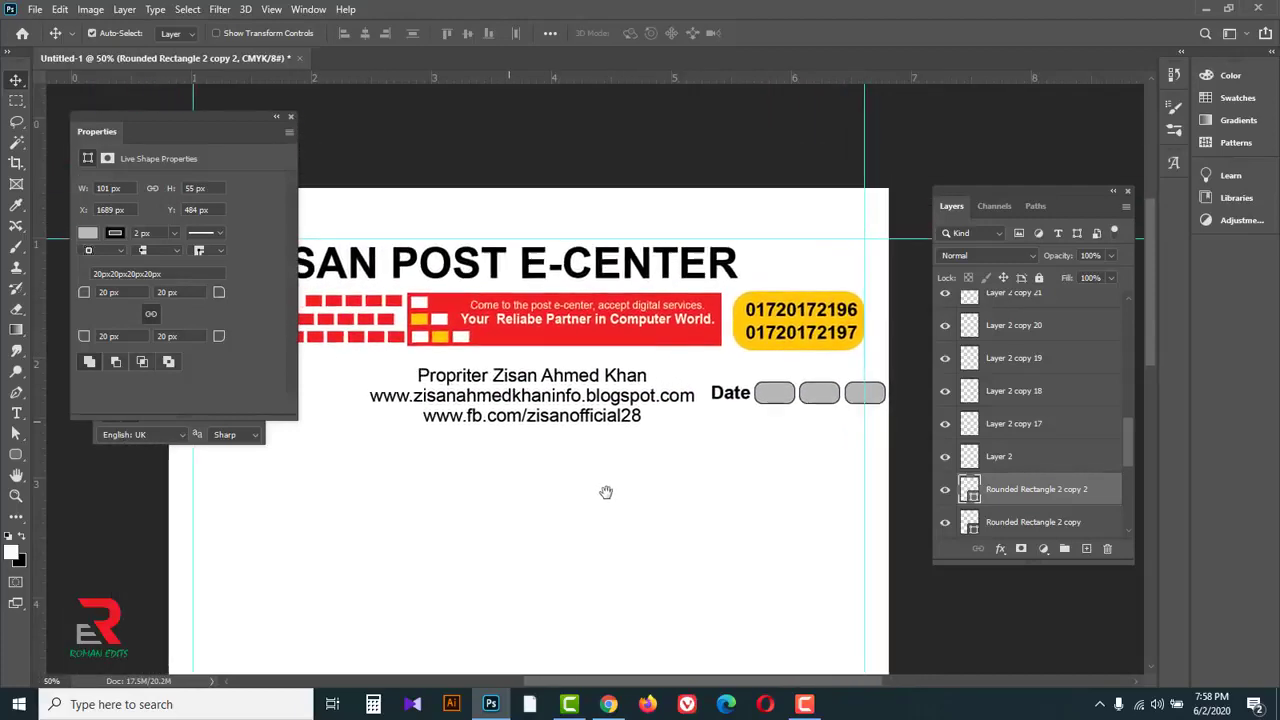
click(590, 380)
drag(592, 382, 556, 378)
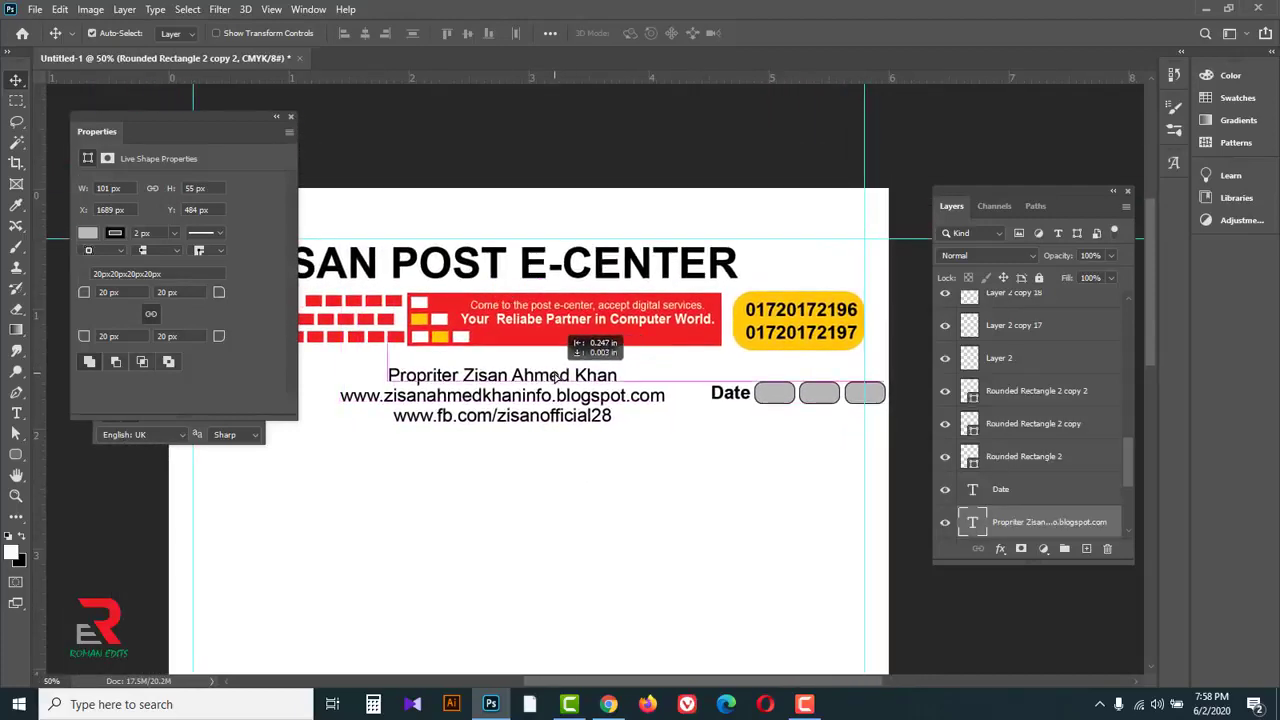
Move Date left and line up the three grey boxes evenly beside it.
scroll(740, 396, up, 1)
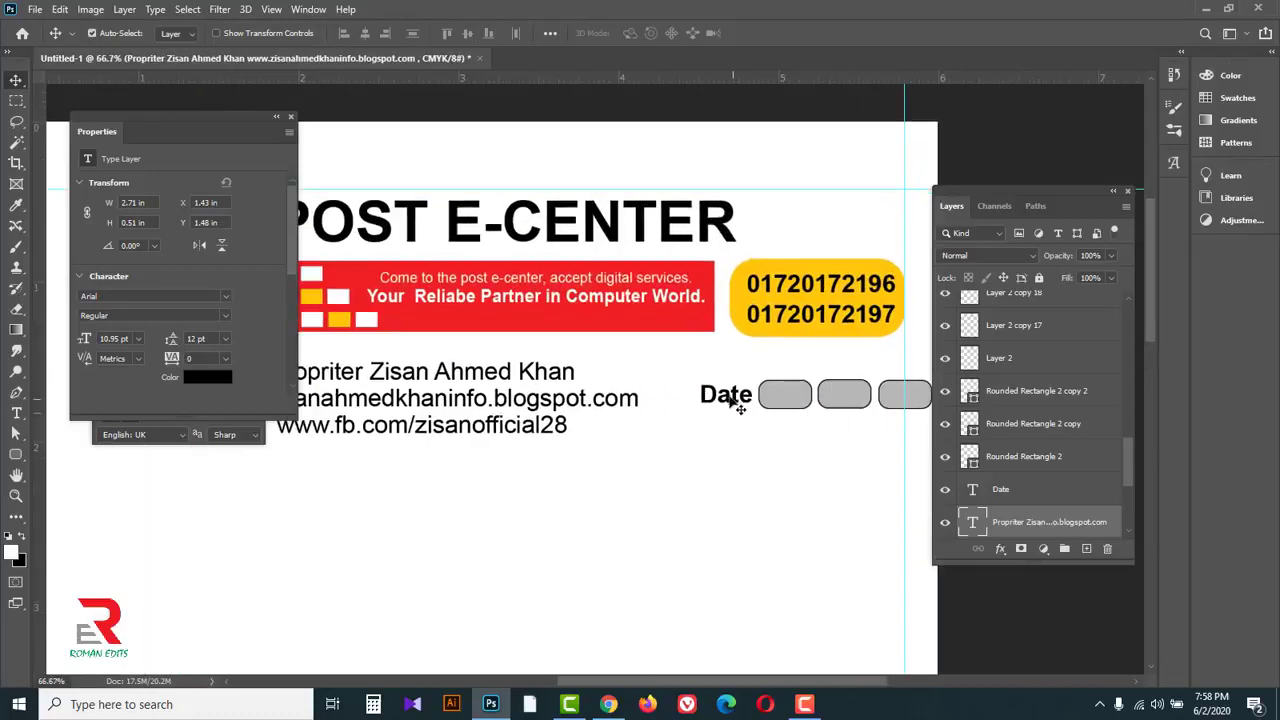
drag(738, 398, 709, 396)
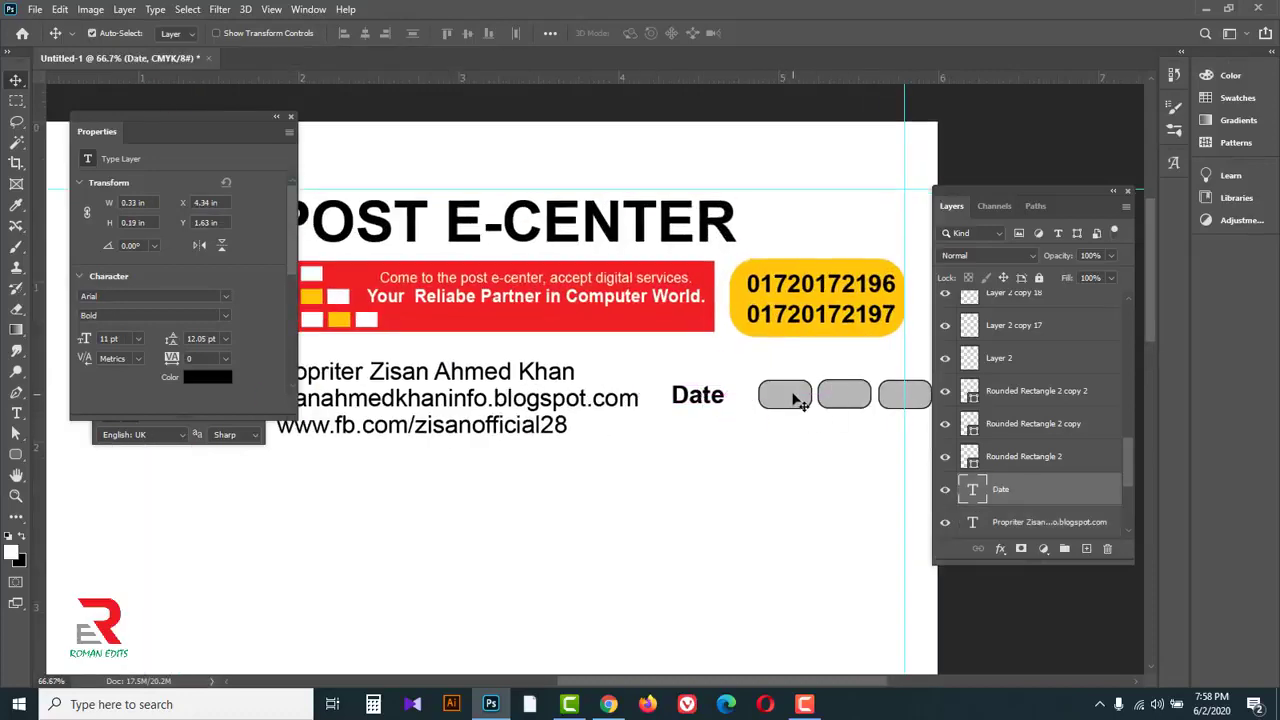
drag(793, 400, 749, 398)
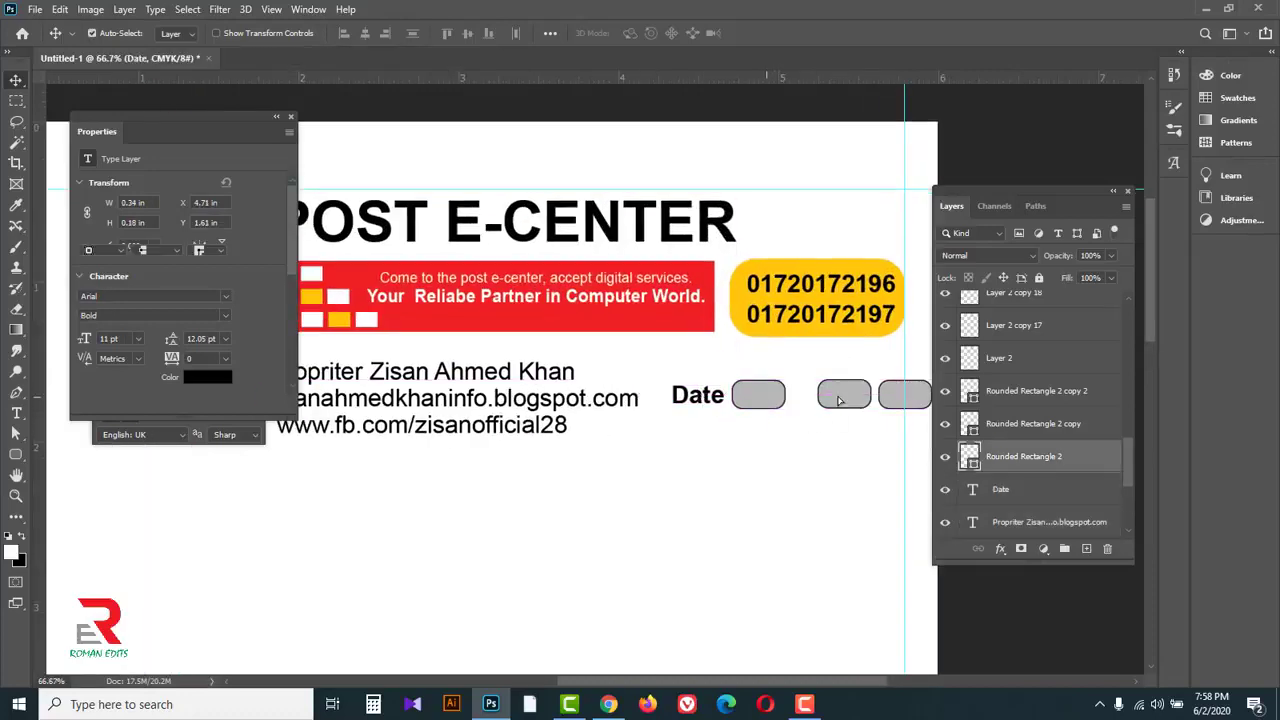
drag(845, 398, 762, 400)
shift+click(827, 398)
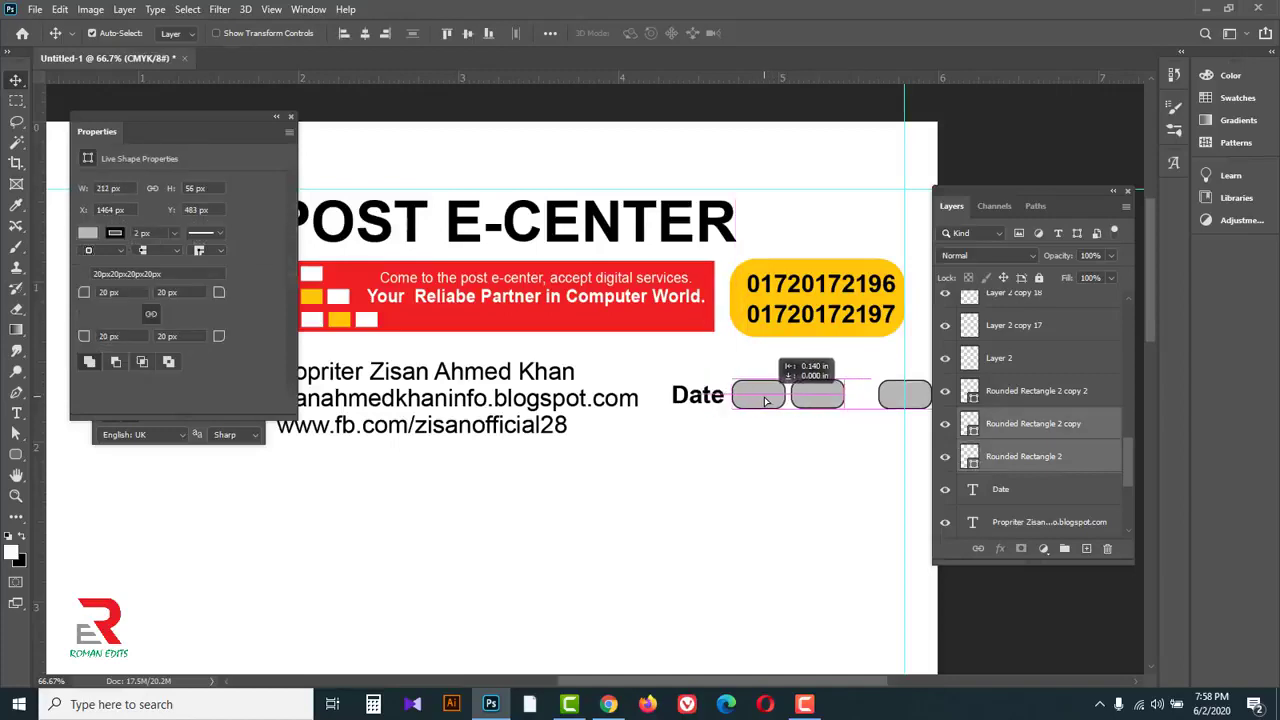
drag(888, 400, 862, 402)
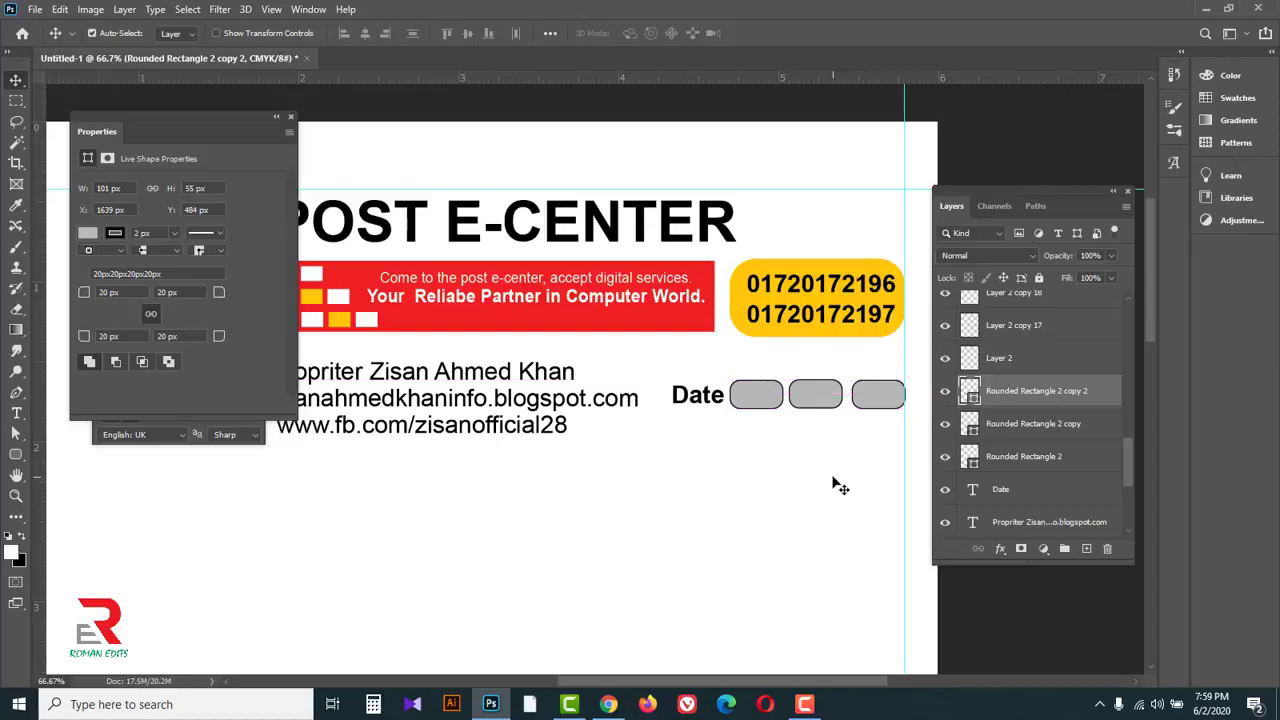
ctrl+alt+click(750, 455)
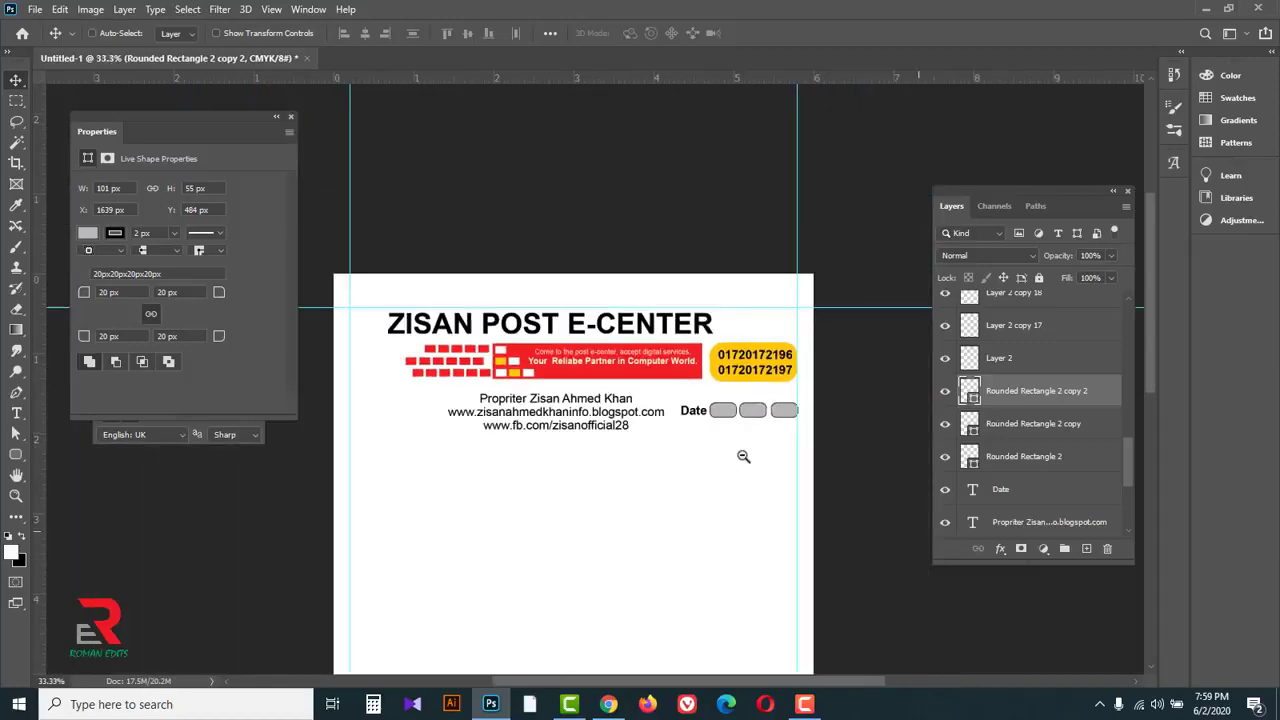
drag(690, 523, 697, 417)
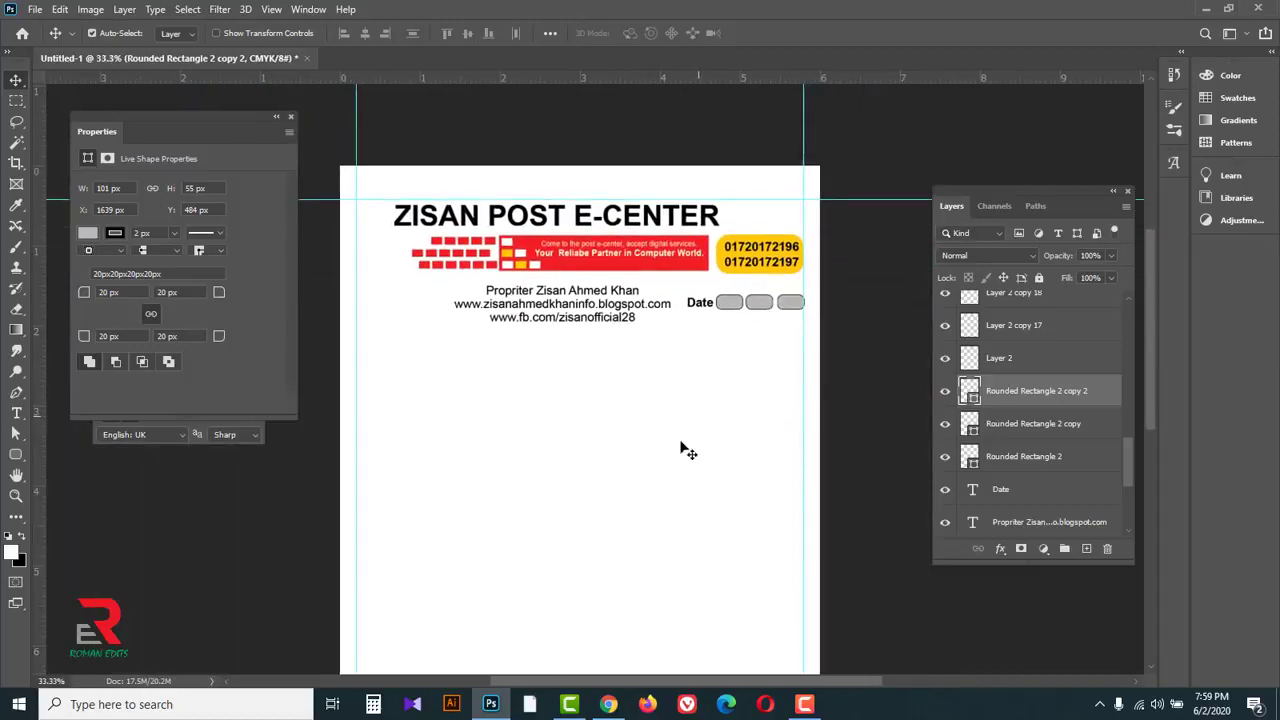
Type left-aligned NO., Name and Address/Mobile fill-in lines with dotted leaders below the header.
click(16, 413)
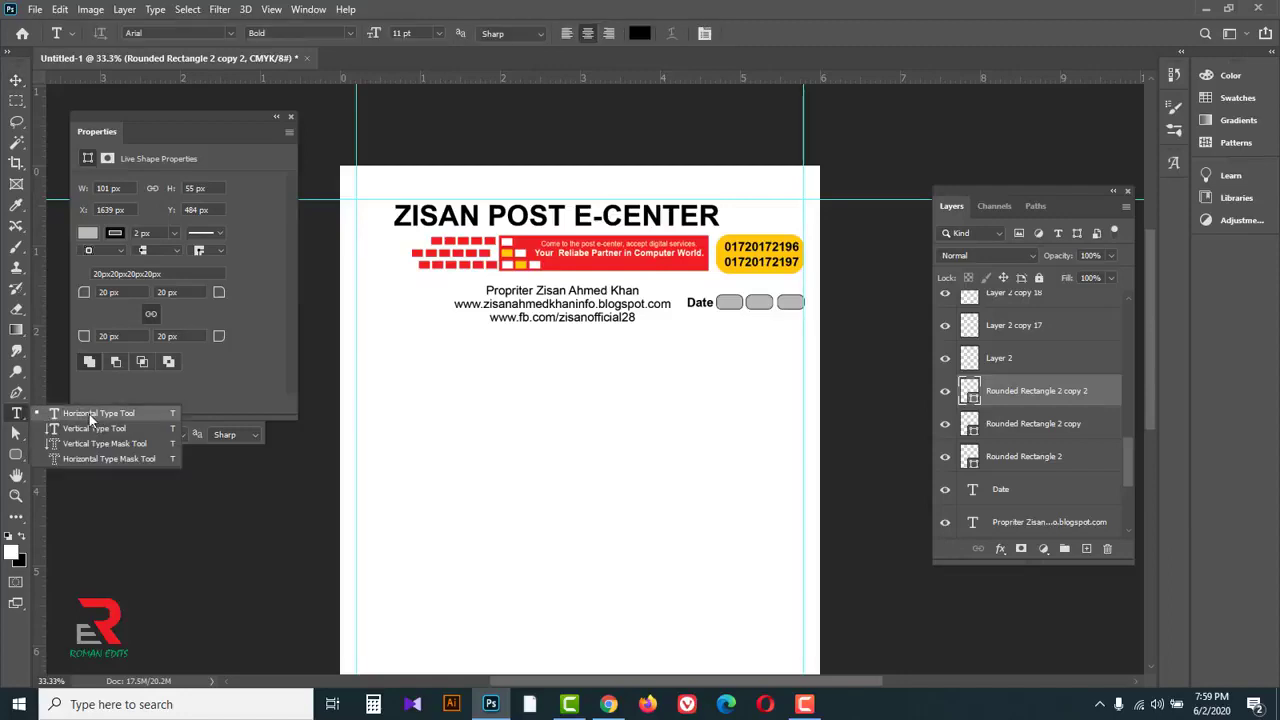
click(90, 411)
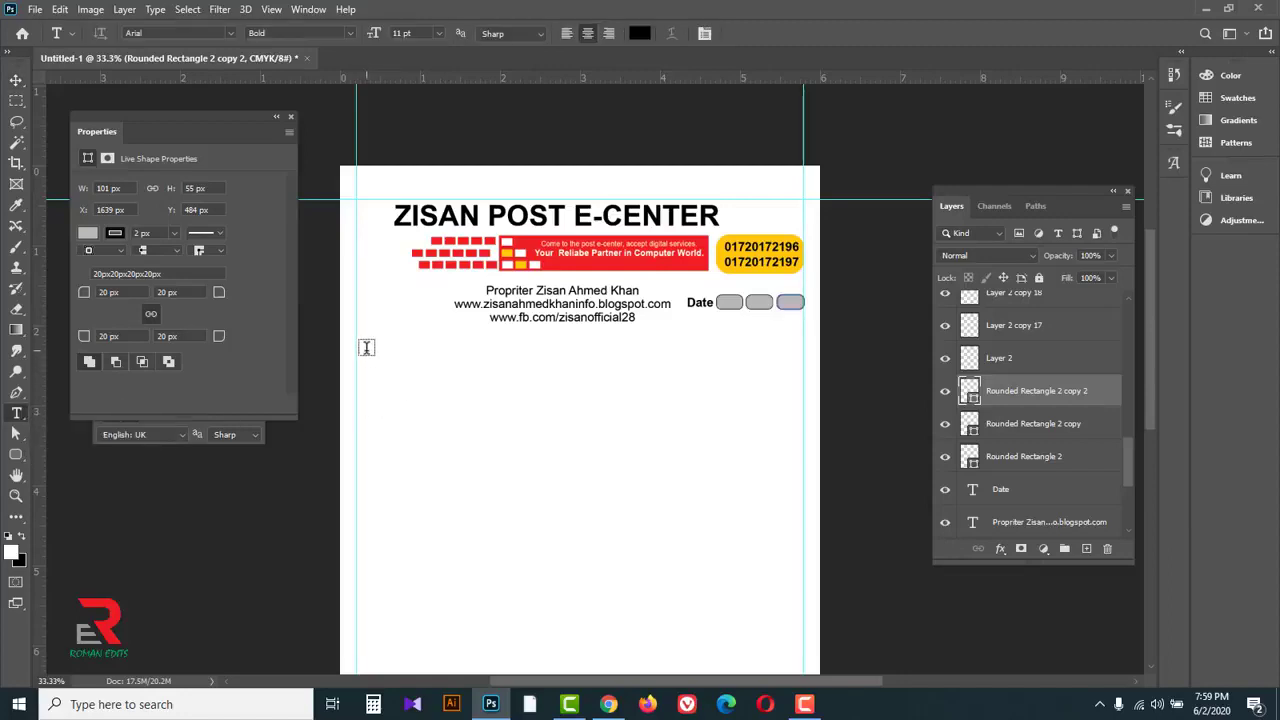
click(366, 350)
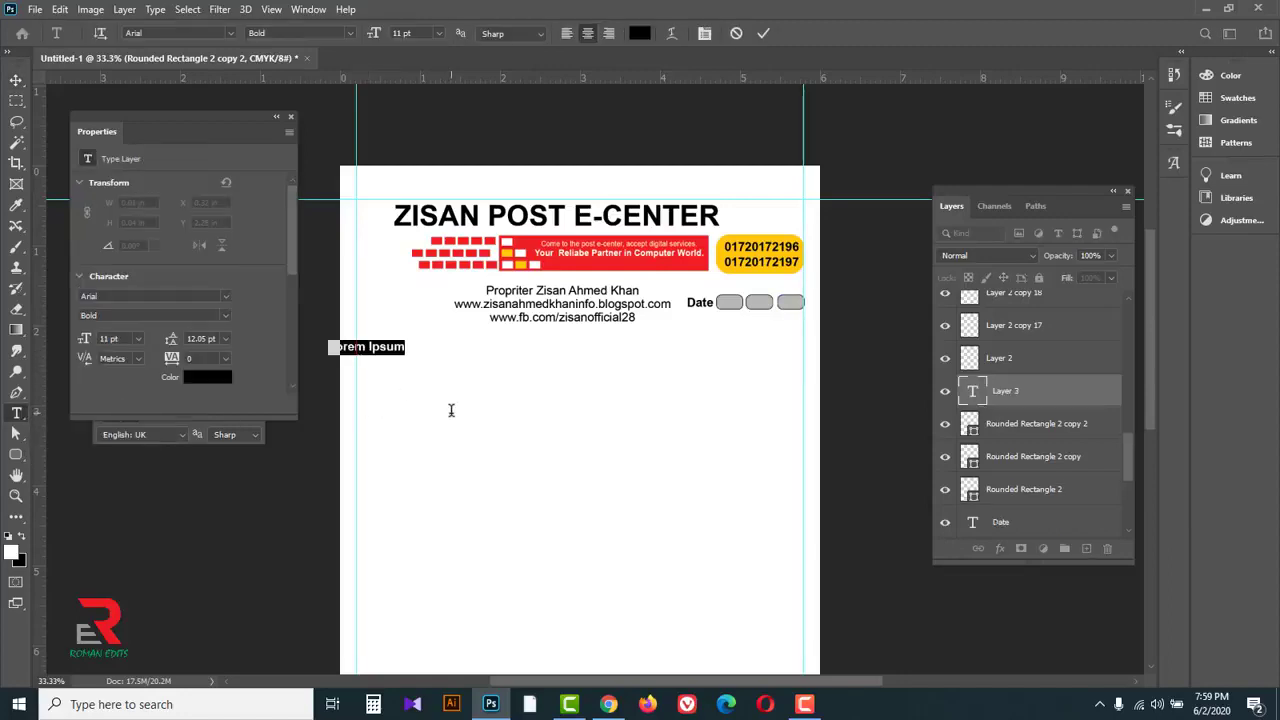
text(N)
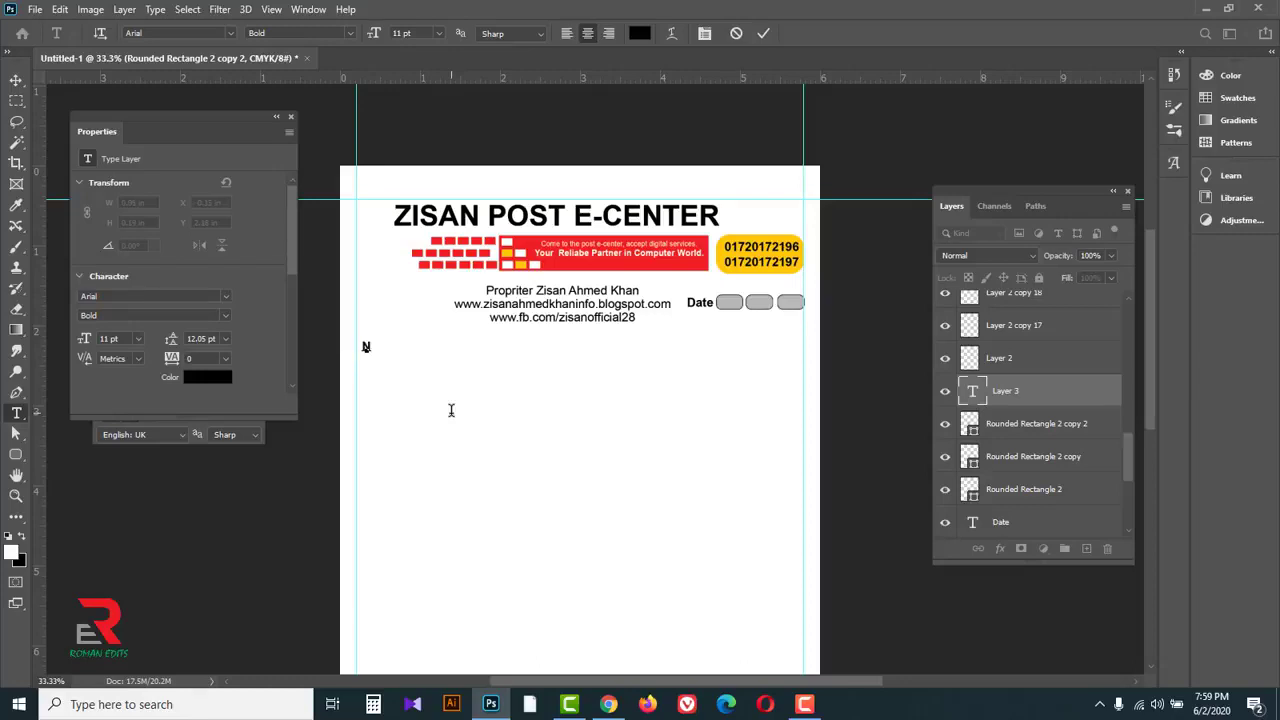
text(O. Na)
text(me)
drag(385, 362, 350, 340)
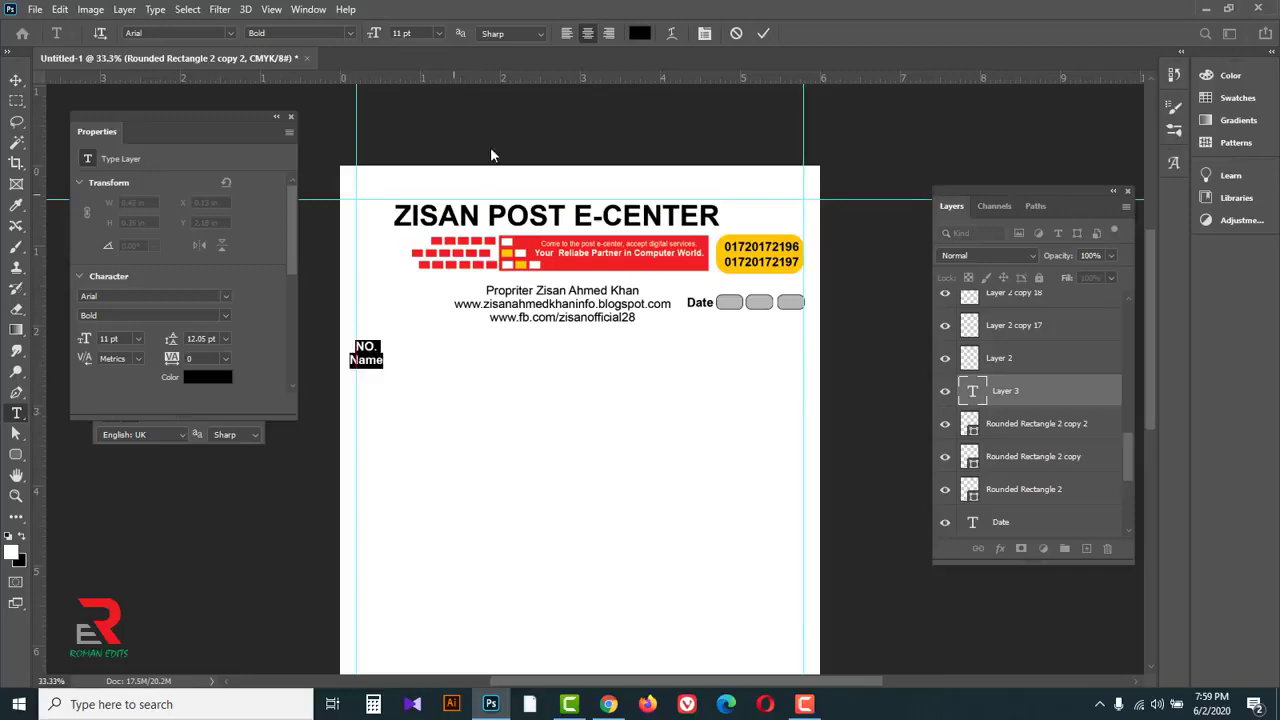
click(567, 34)
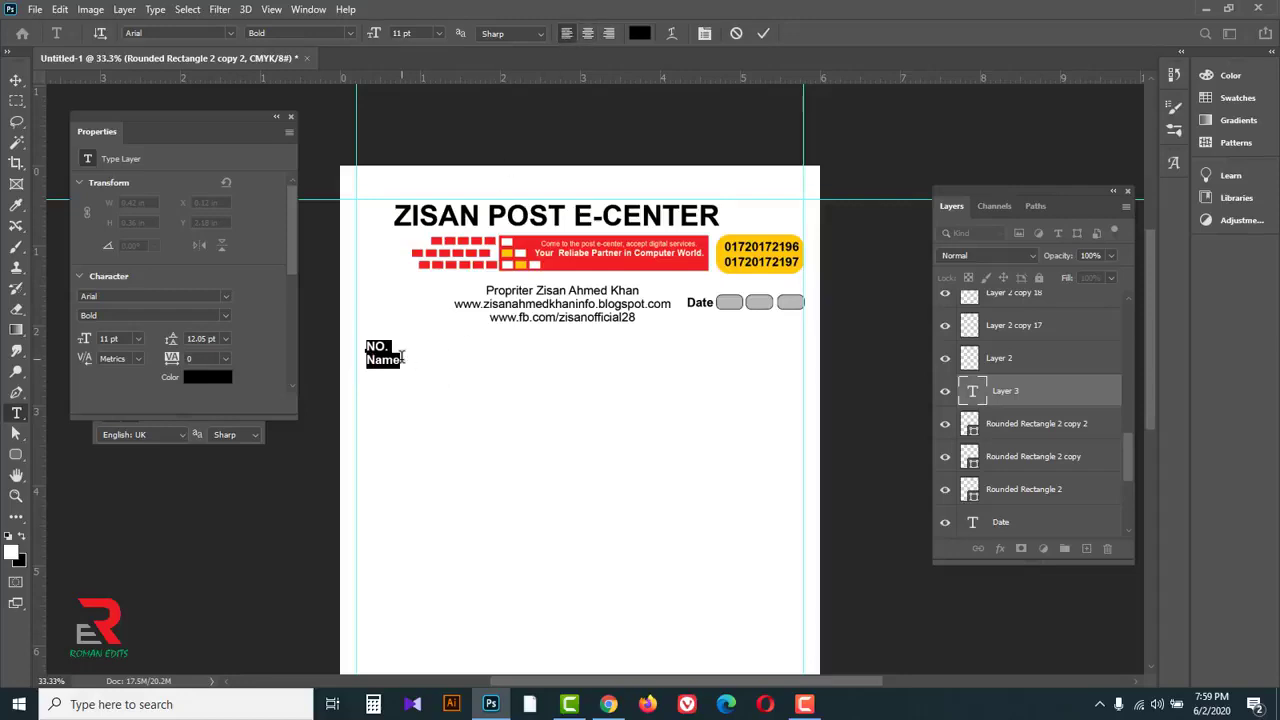
click(445, 374)
text(...............................................)
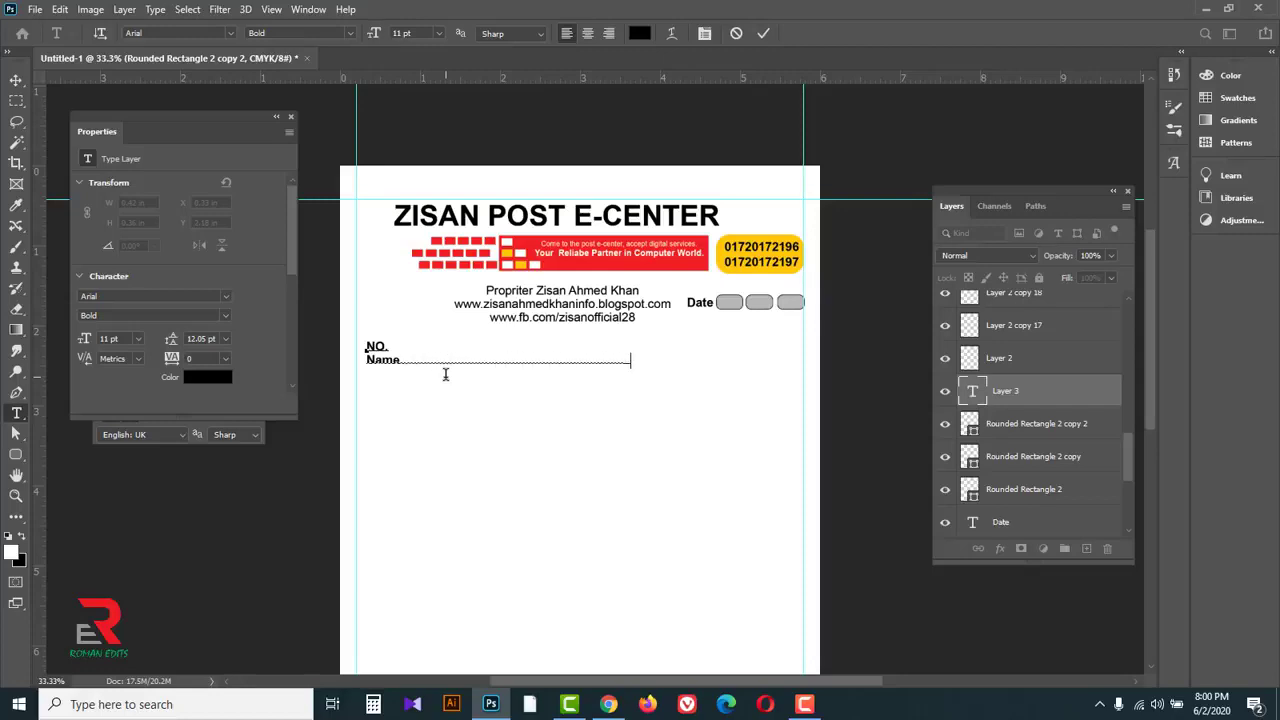
text(...............)
text(.........Mo)
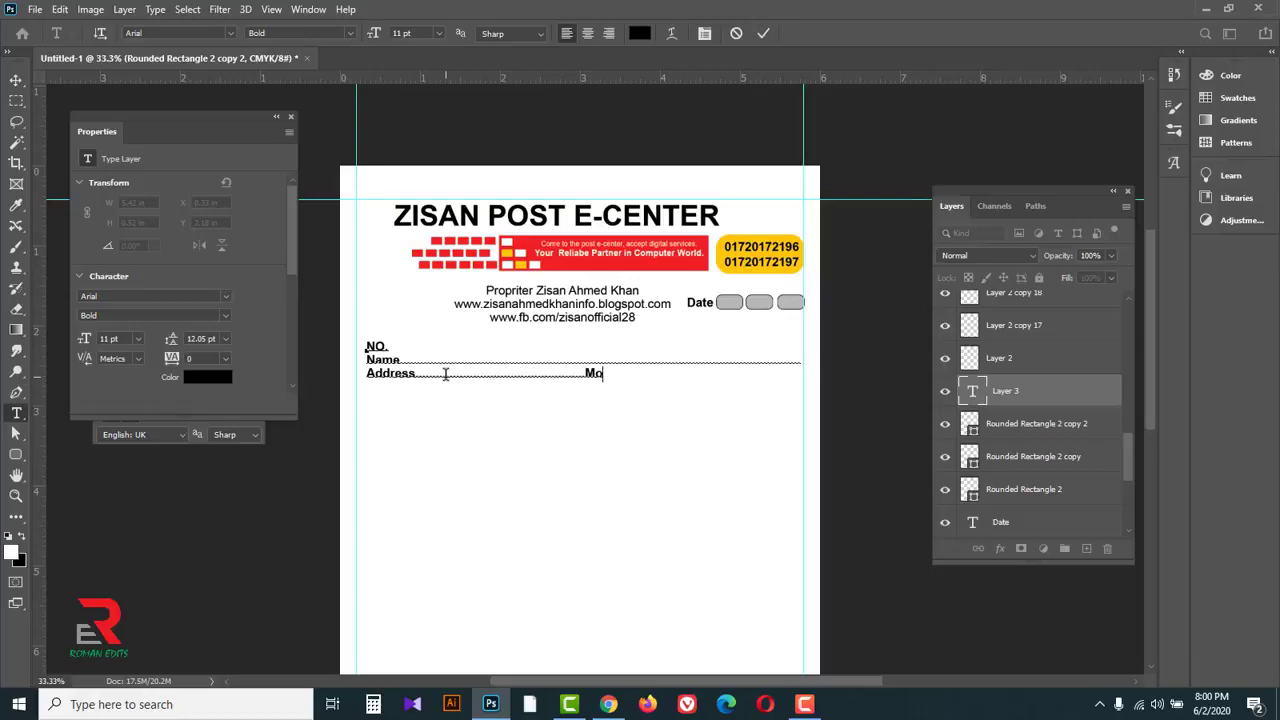
text(bile......................)
text(______)
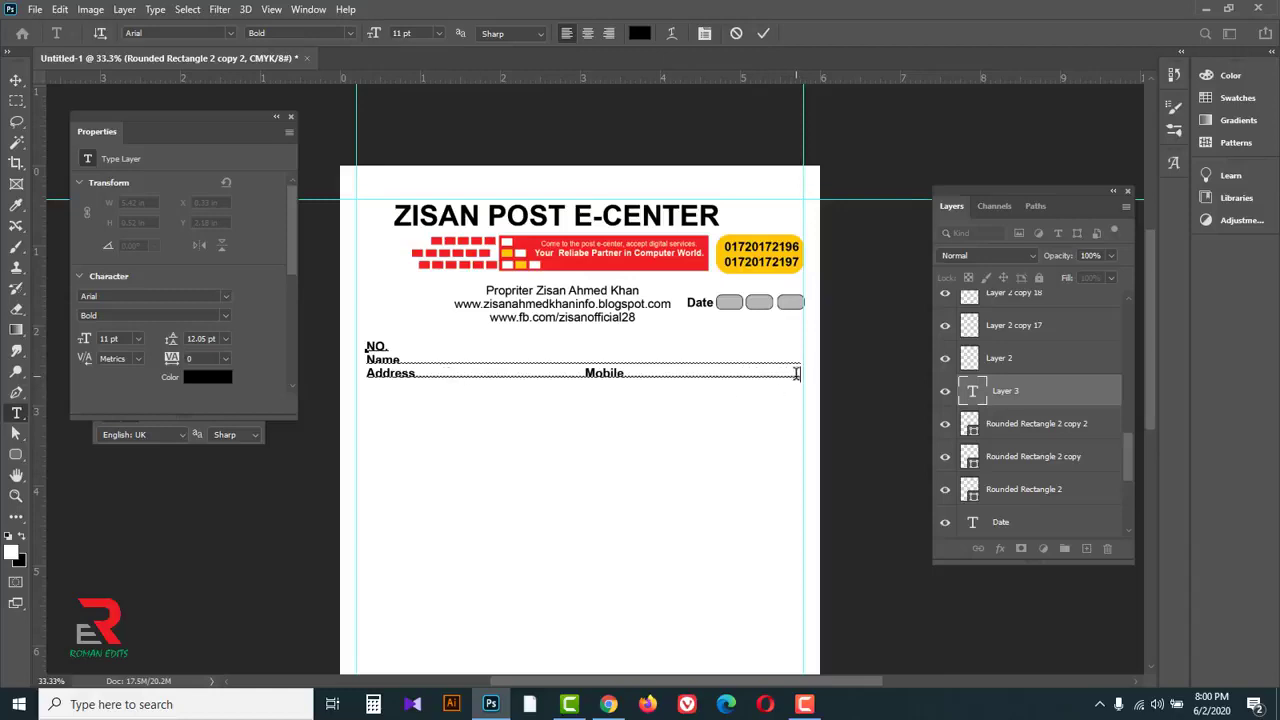
Switch the three customer detail lines from Bold to Regular.
drag(798, 373, 343, 343)
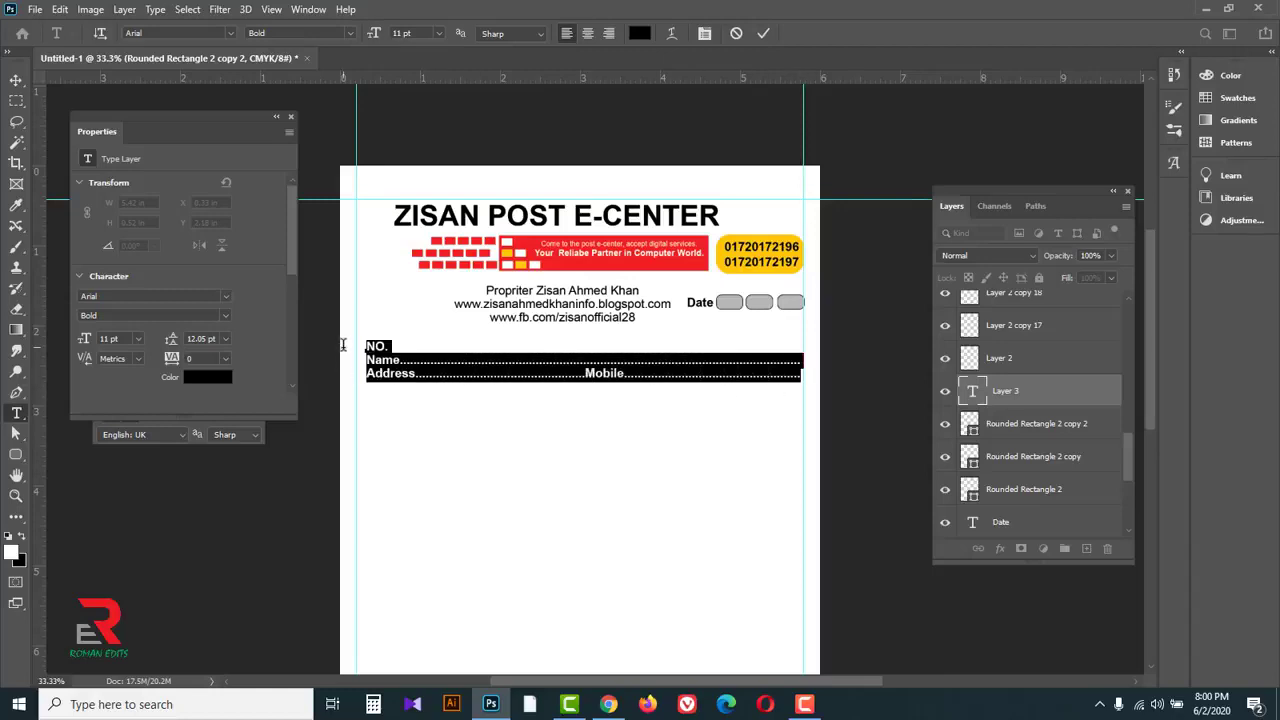
click(350, 34)
click(293, 61)
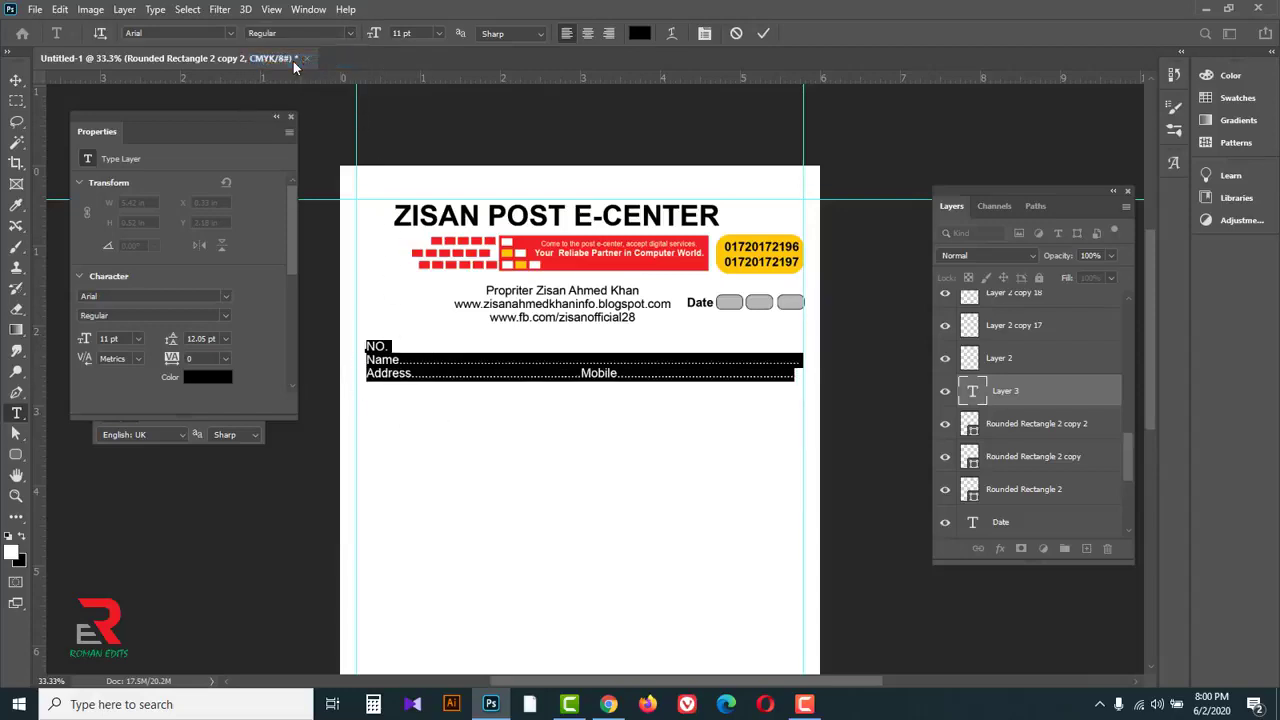
click(766, 34)
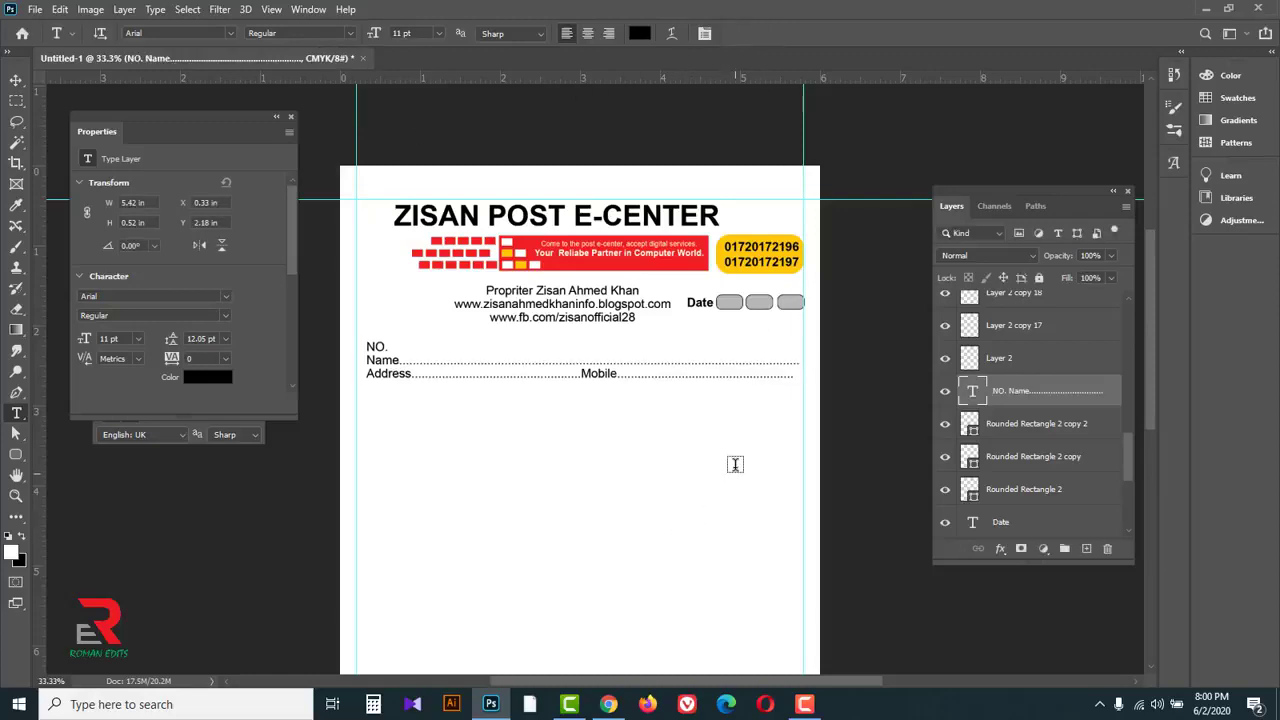
Add three more dots to the end of the Mobile line.
ctrl+click(801, 374)
click(793, 384)
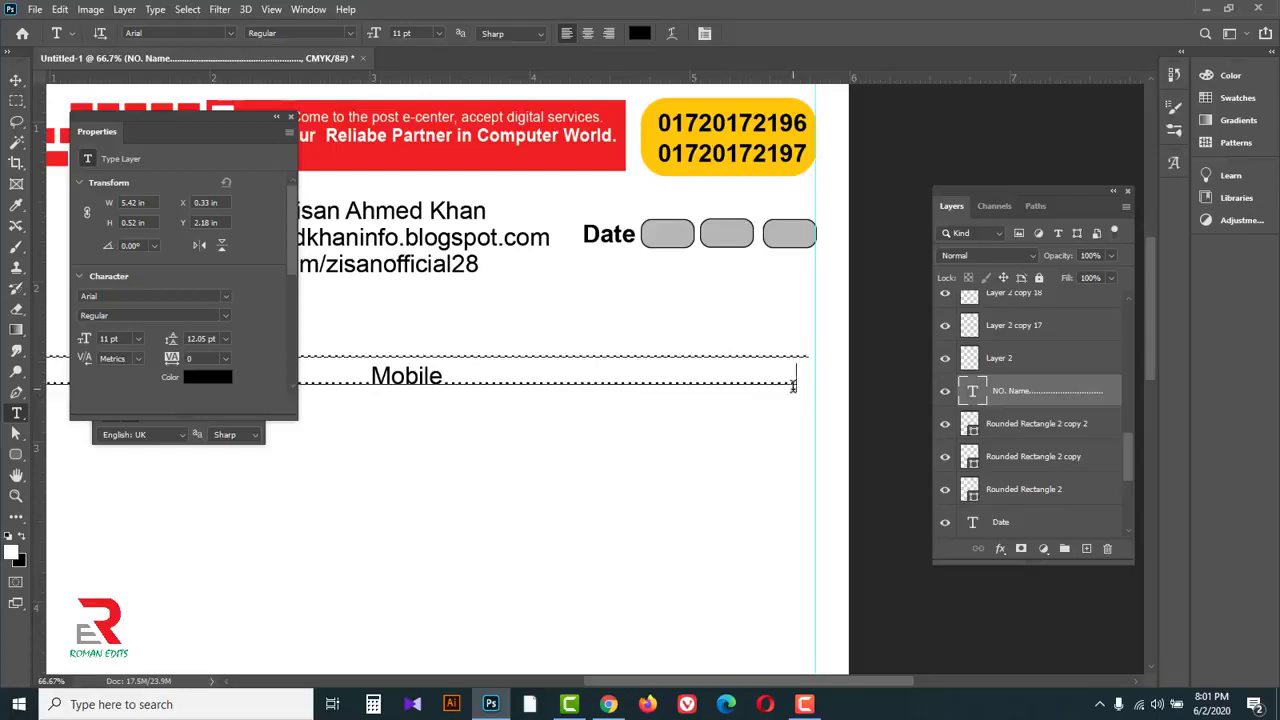
text(...)
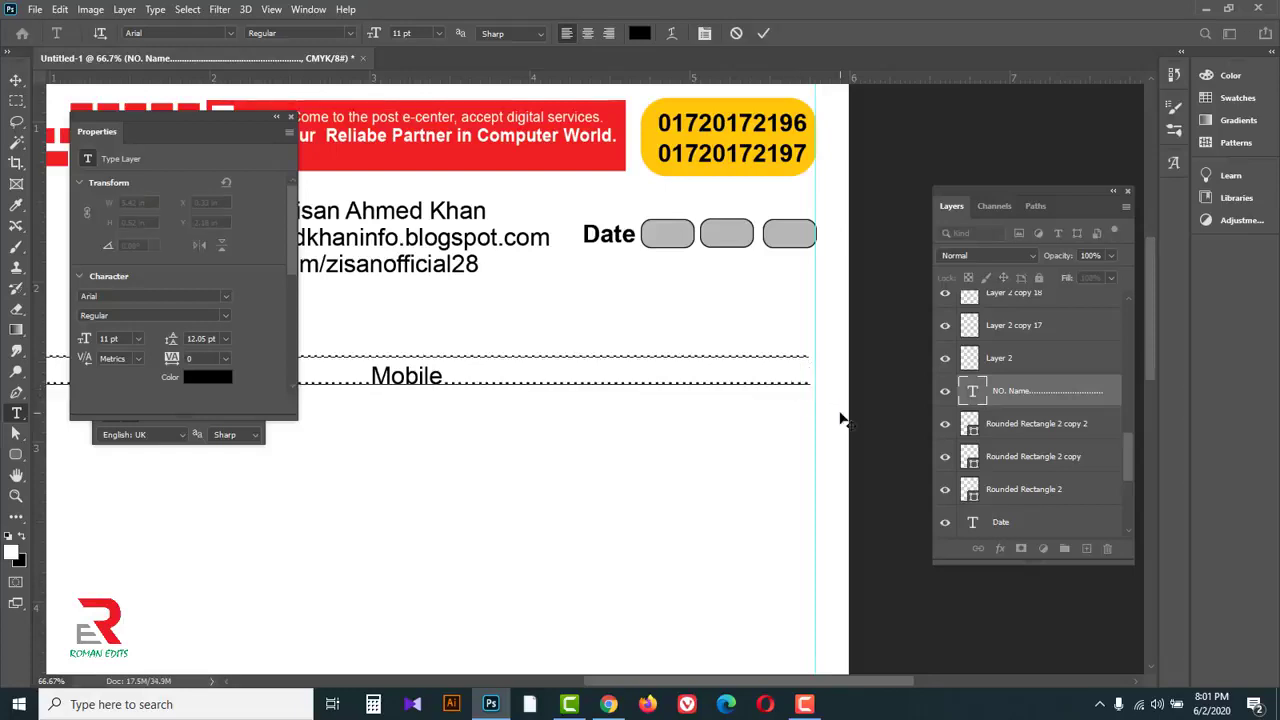
click(763, 33)
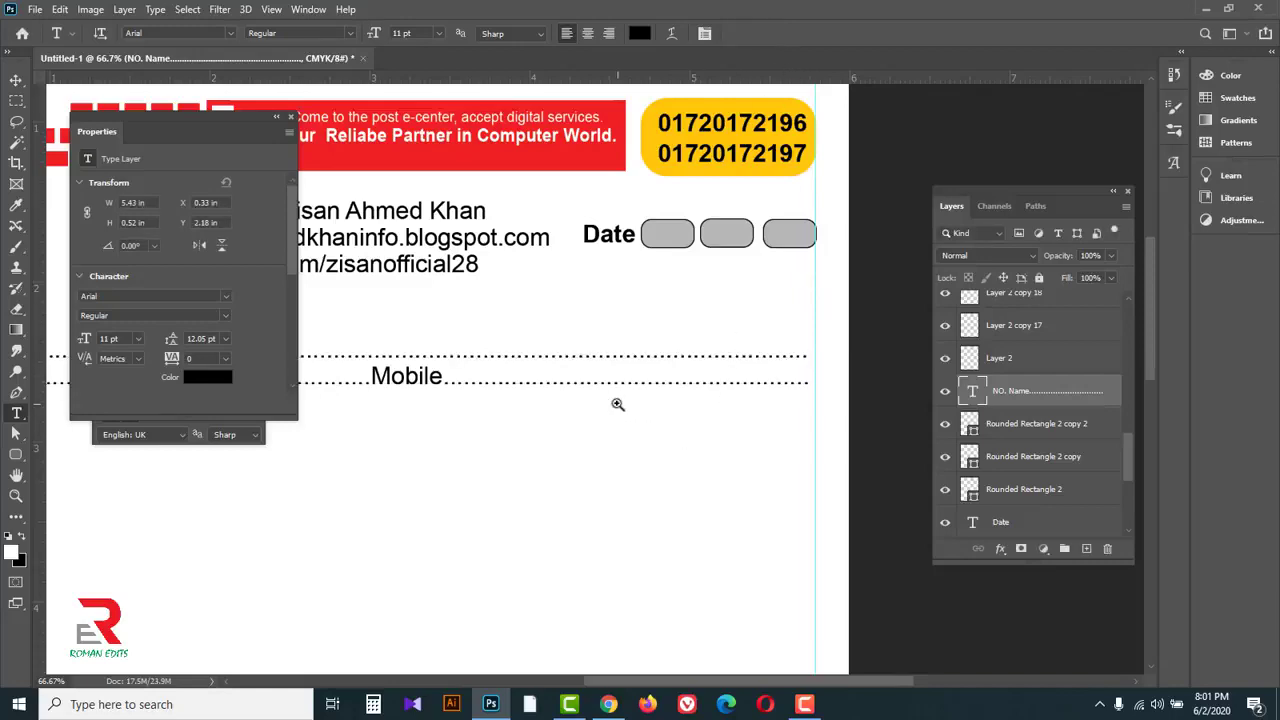
key(ctrl+minus)
key(ctrl+minus)
drag(586, 459, 606, 406)
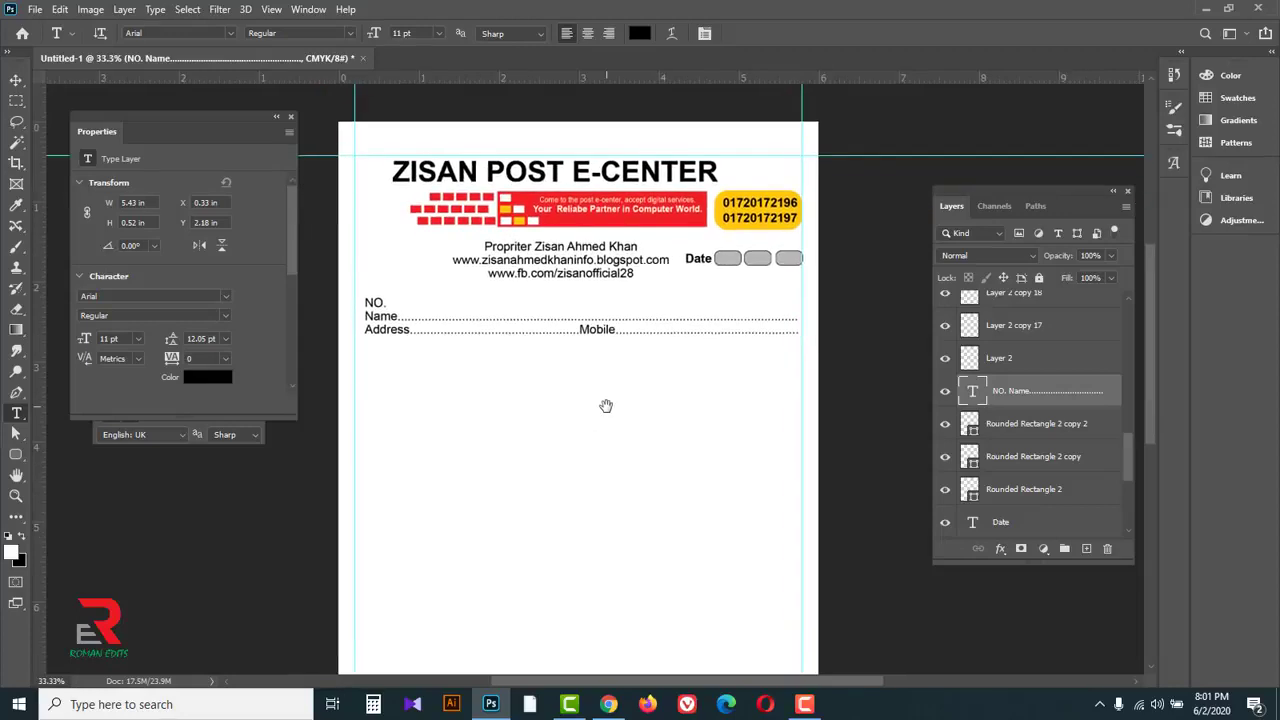
key(ctrl+minus)
key(ctrl+minus)
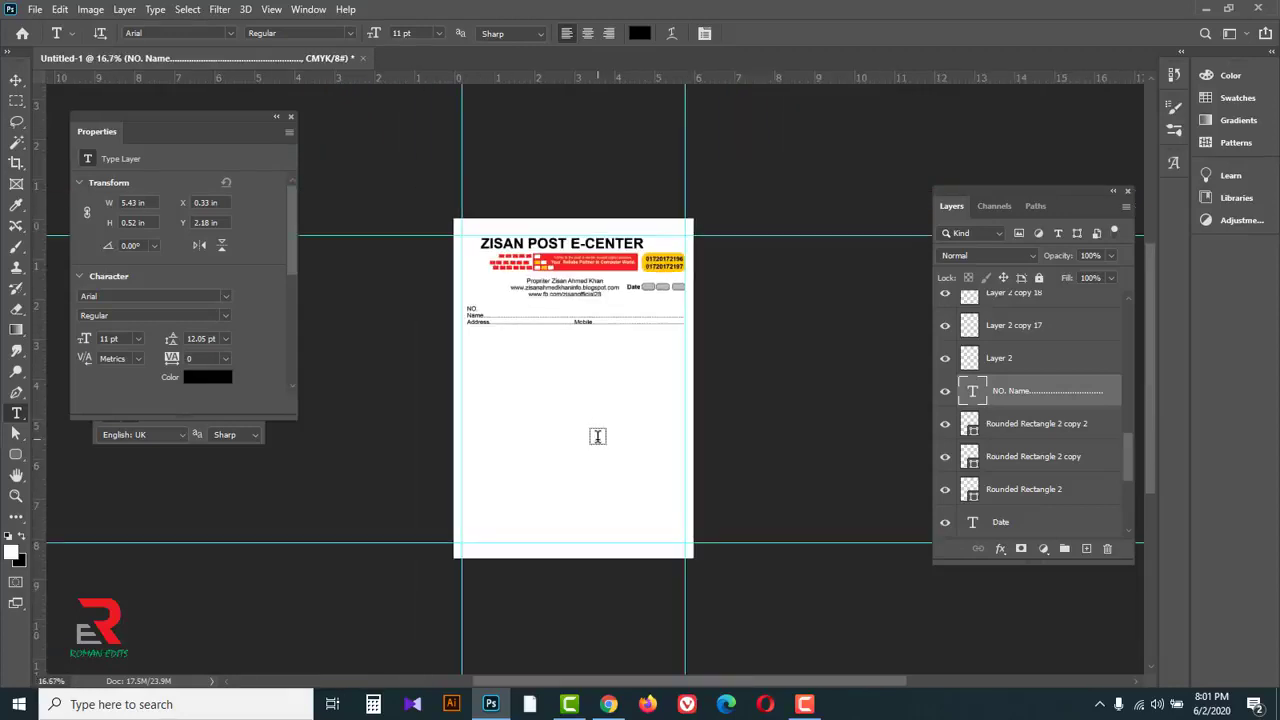
key(Escape)
click(16, 455)
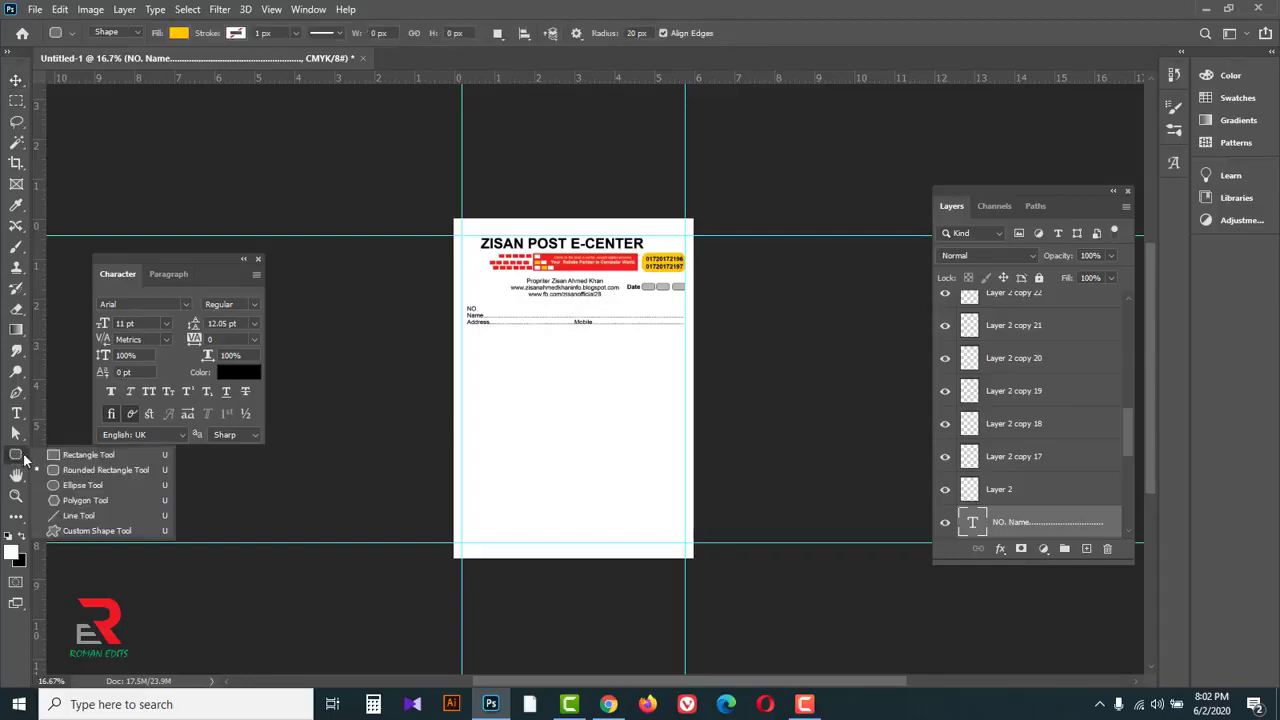
Draw a page-sized rectangle between the guides and move its layer to the top.
click(96, 457)
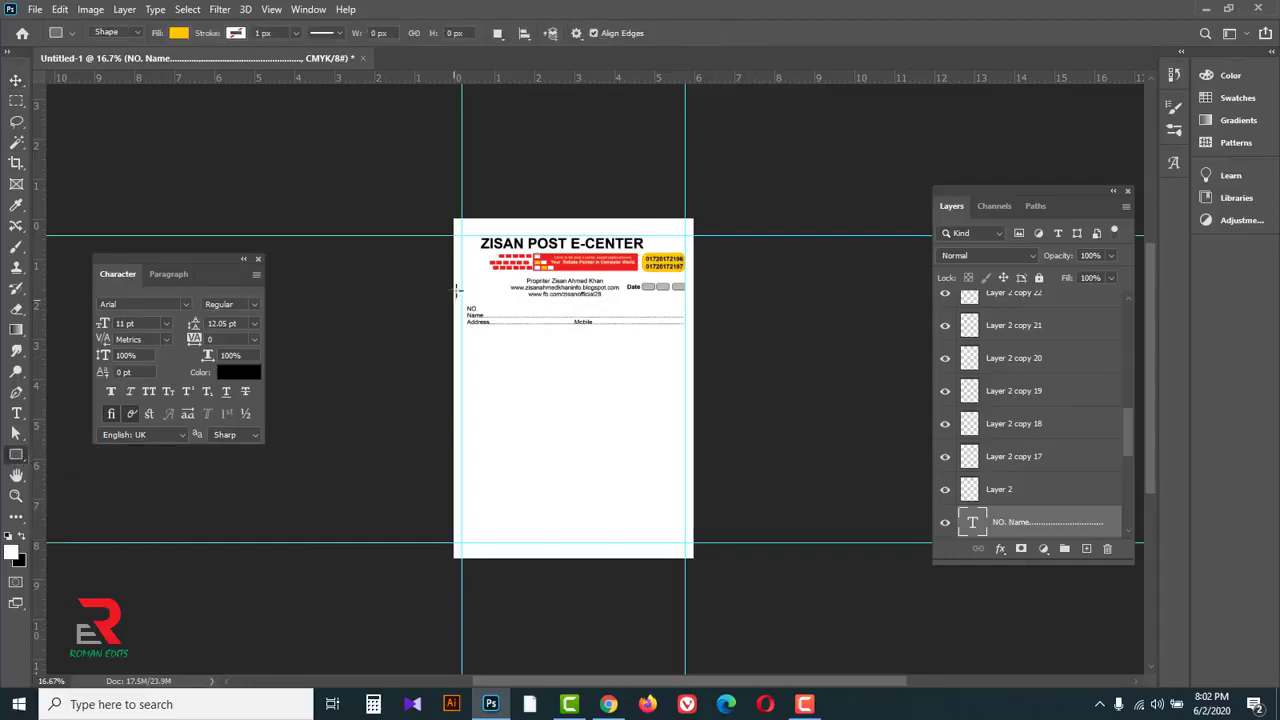
drag(462, 235, 686, 513)
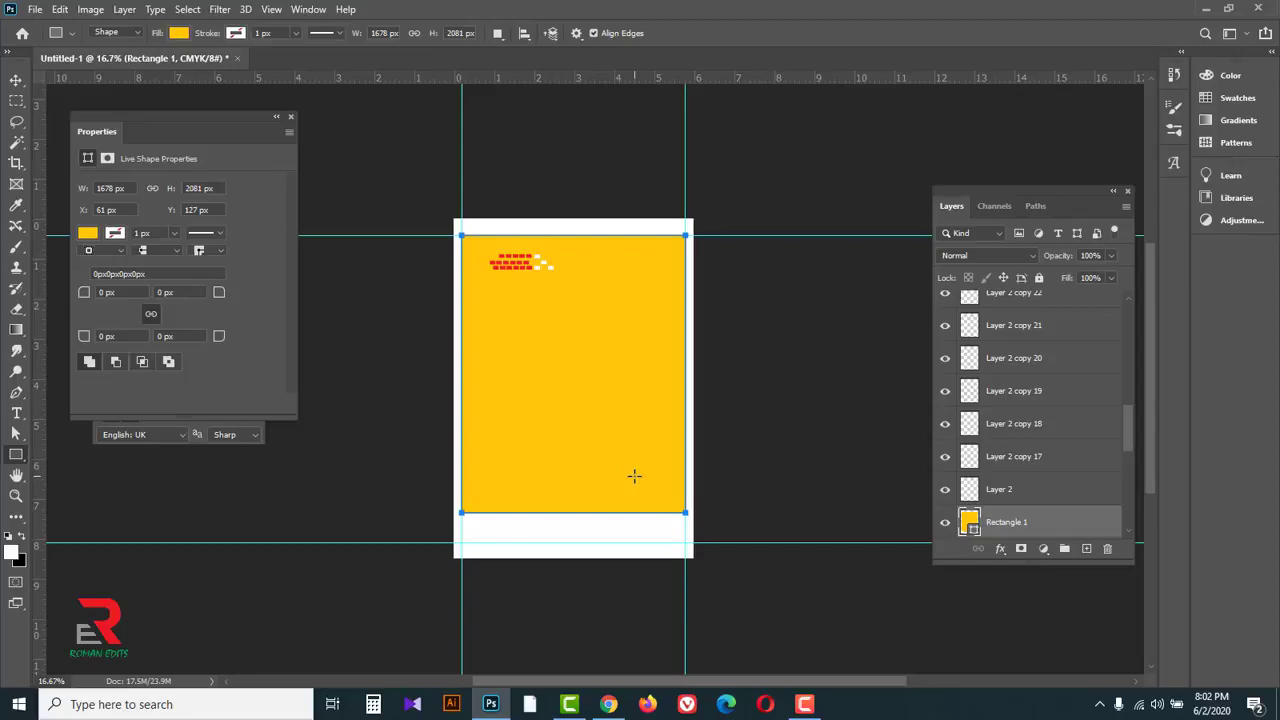
drag(1049, 503, 1072, 250)
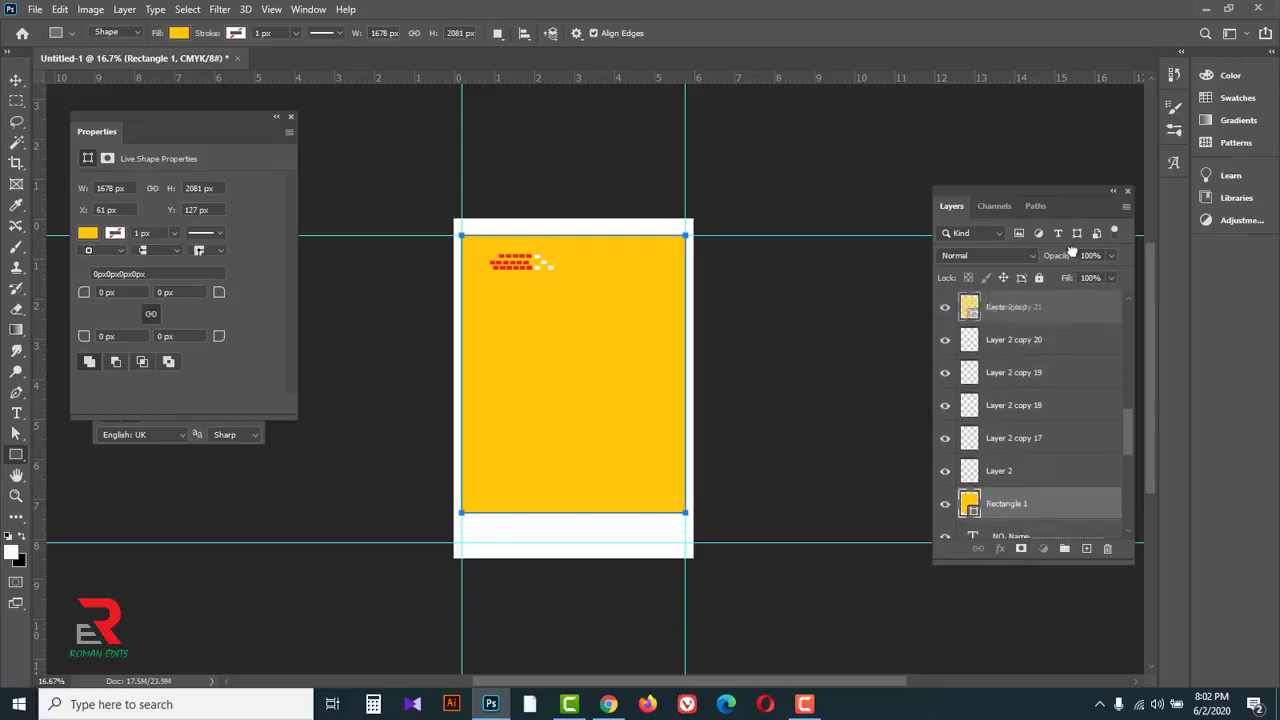
mouse_move(1072, 250)
mouse_down()
mouse_move(1067, 320)
mouse_move(1066, 300)
mouse_up()
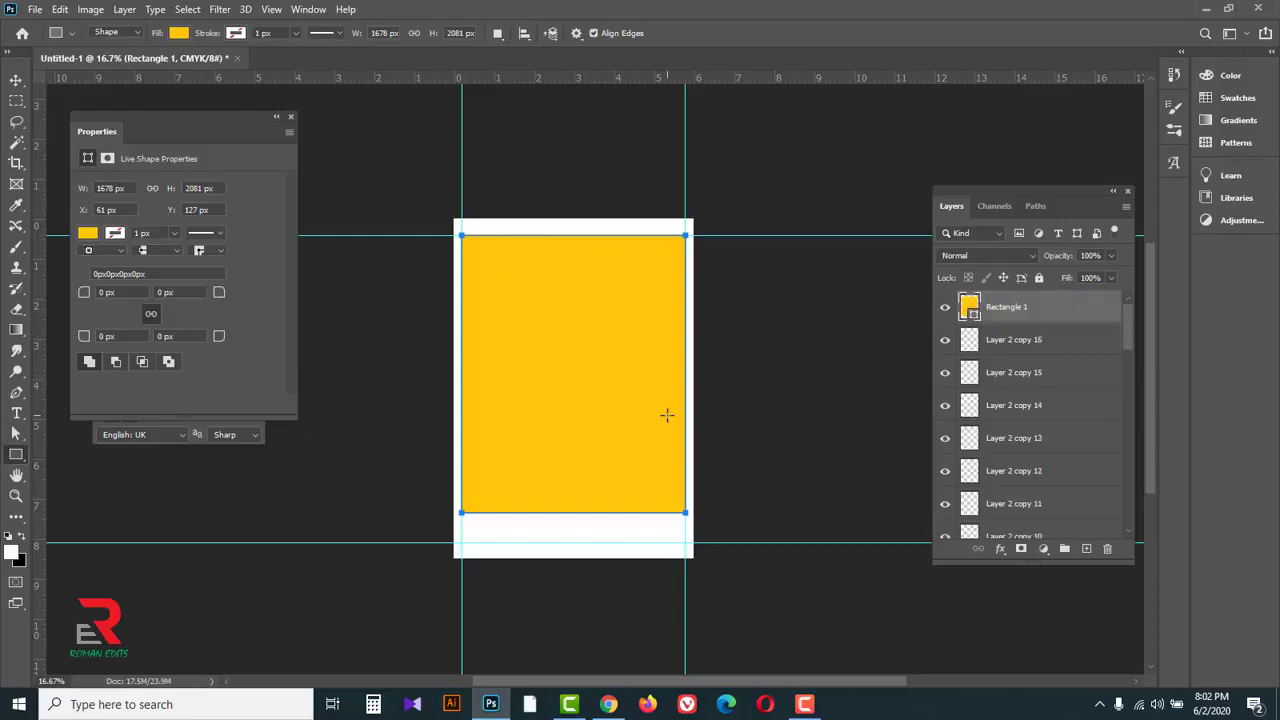
Set the frame rectangle to No Color fill with a 2 px grey outline.
click(92, 234)
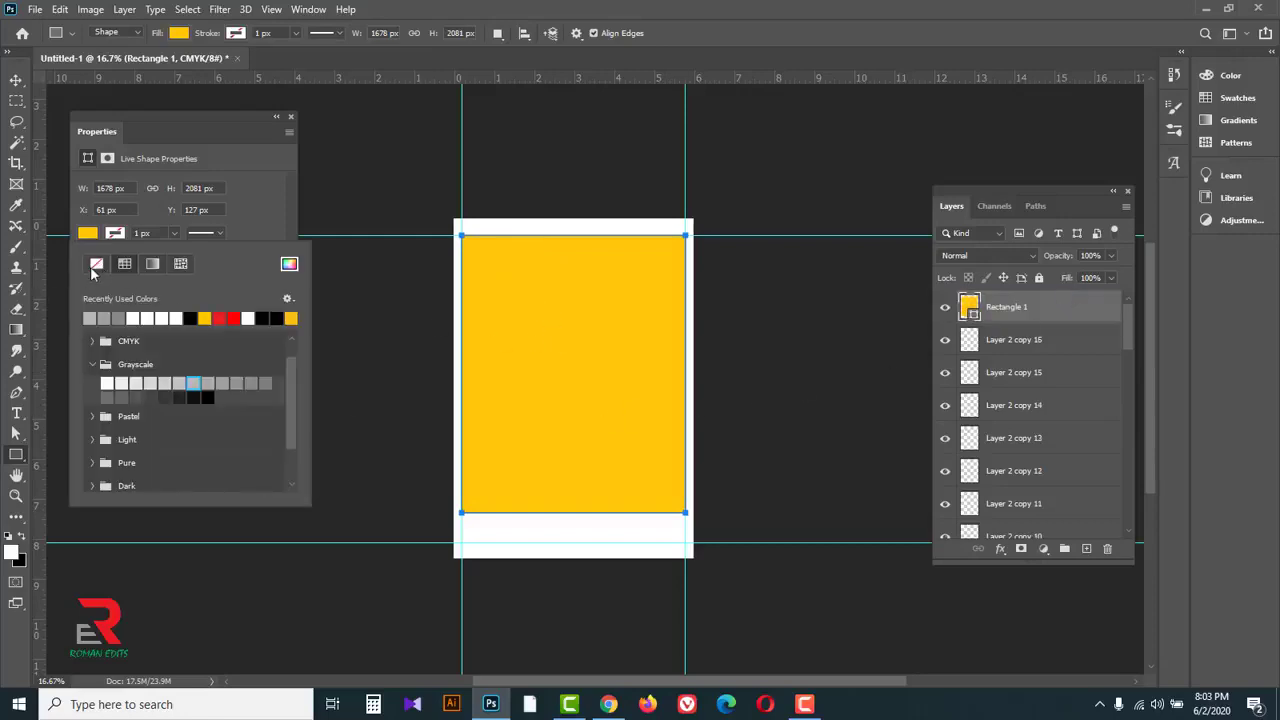
click(96, 265)
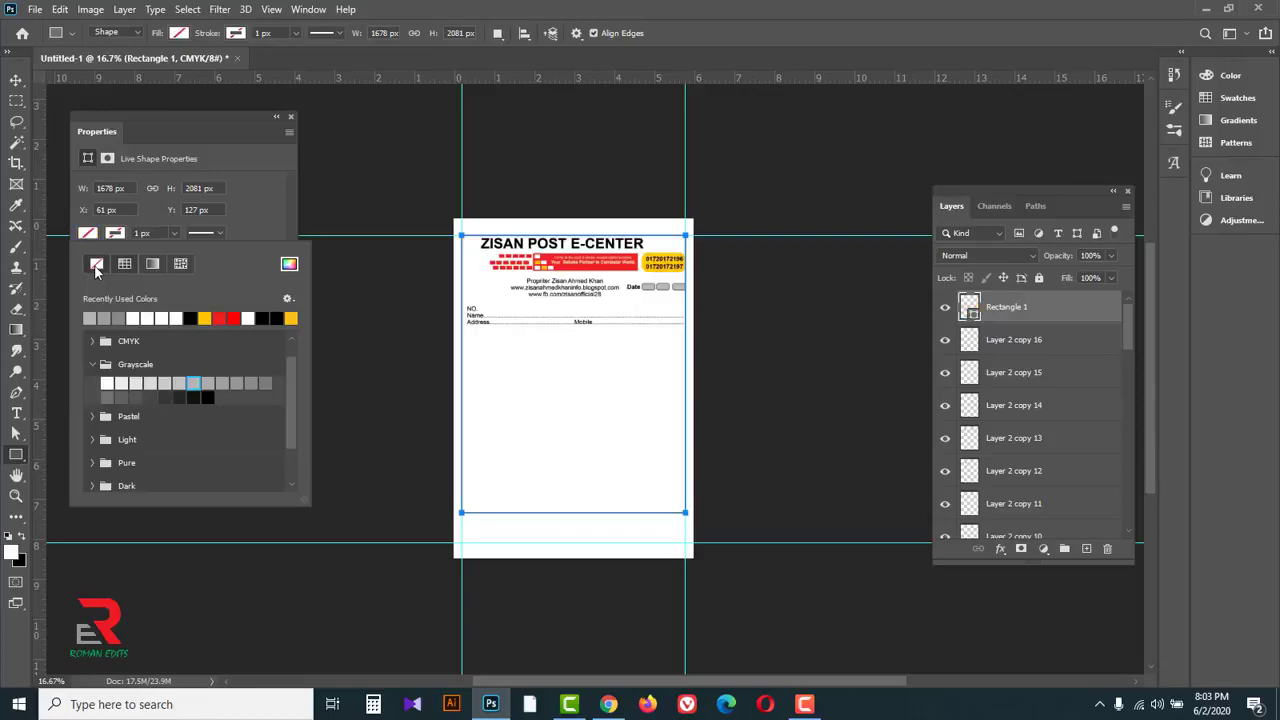
click(150, 233)
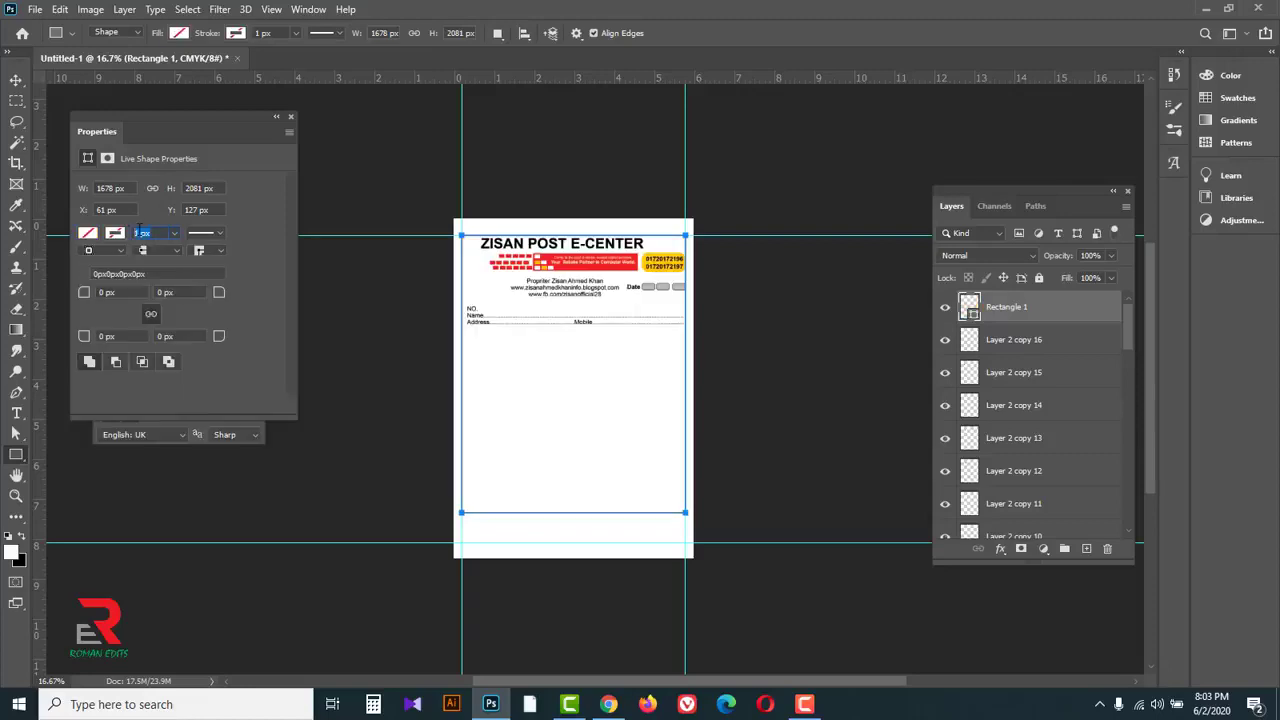
text(2)
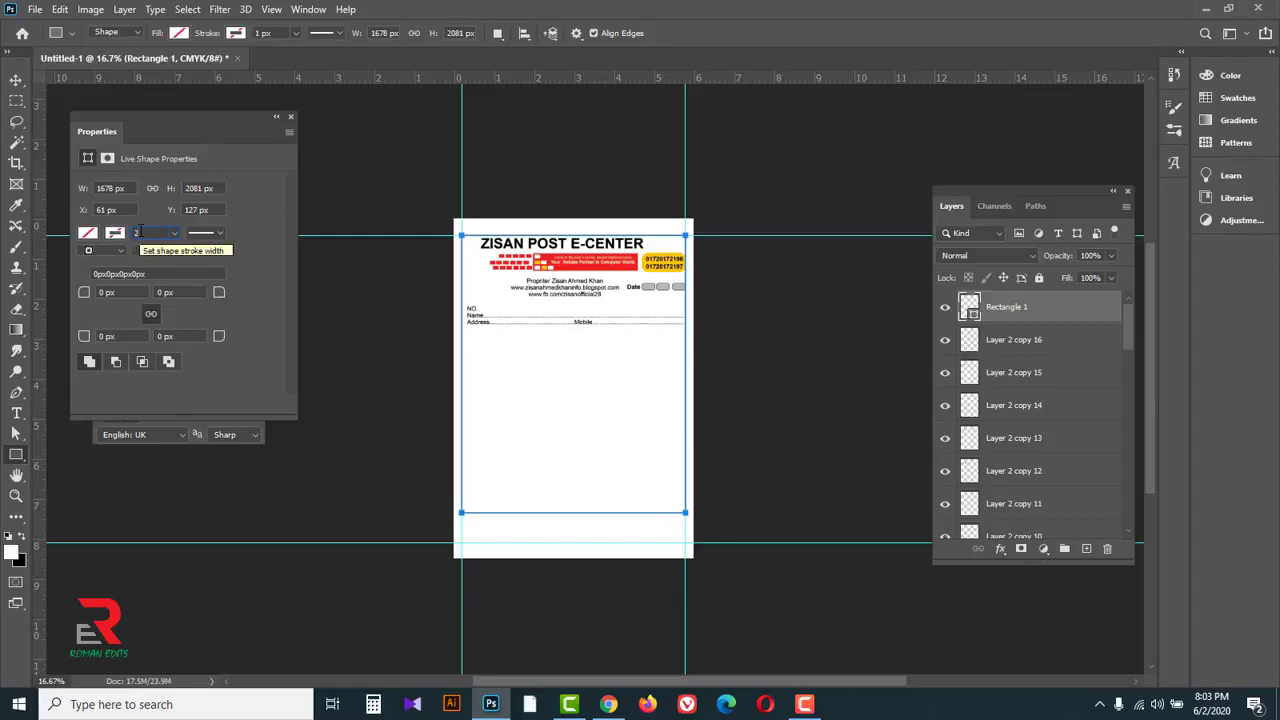
click(115, 233)
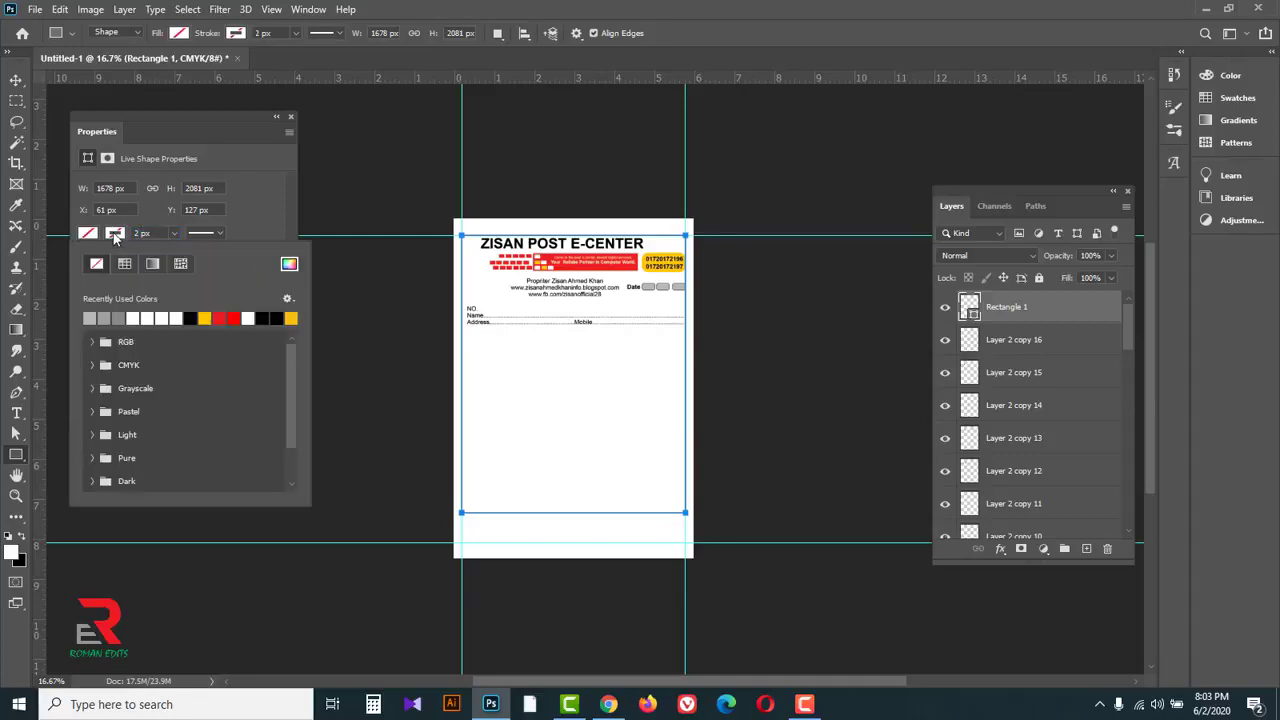
click(123, 318)
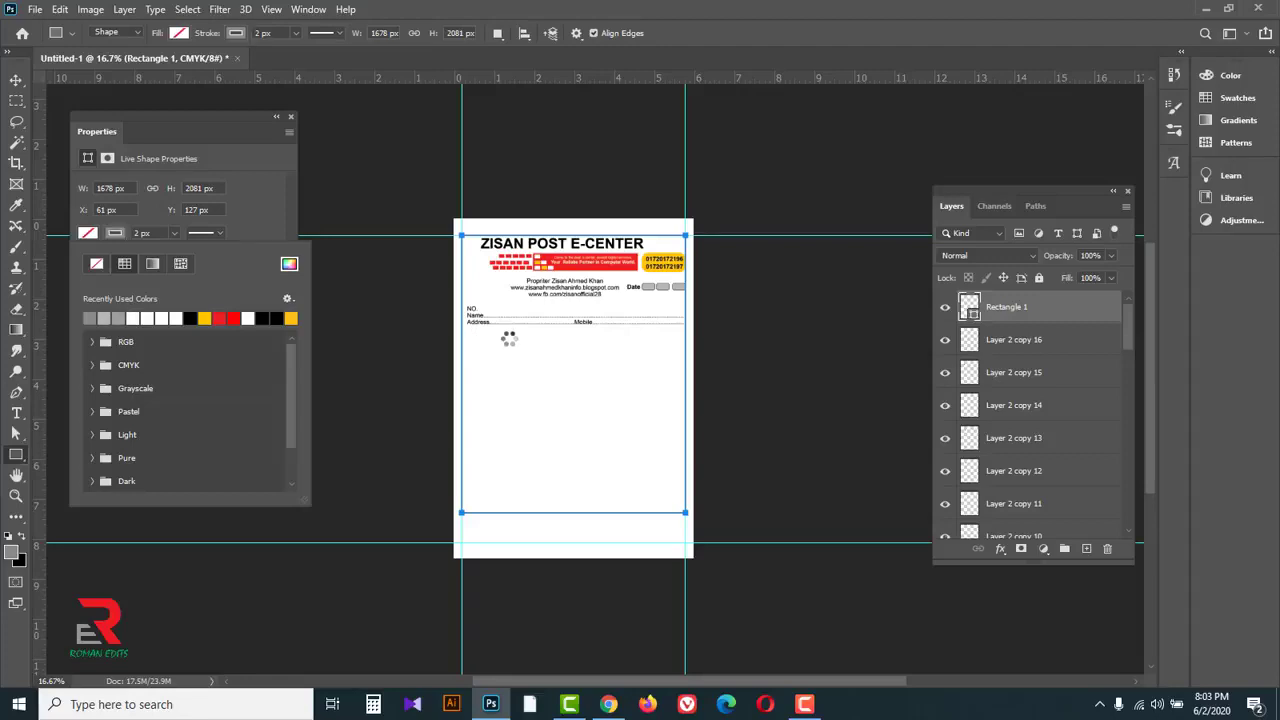
ctrl+click(534, 354)
ctrl+click(538, 324)
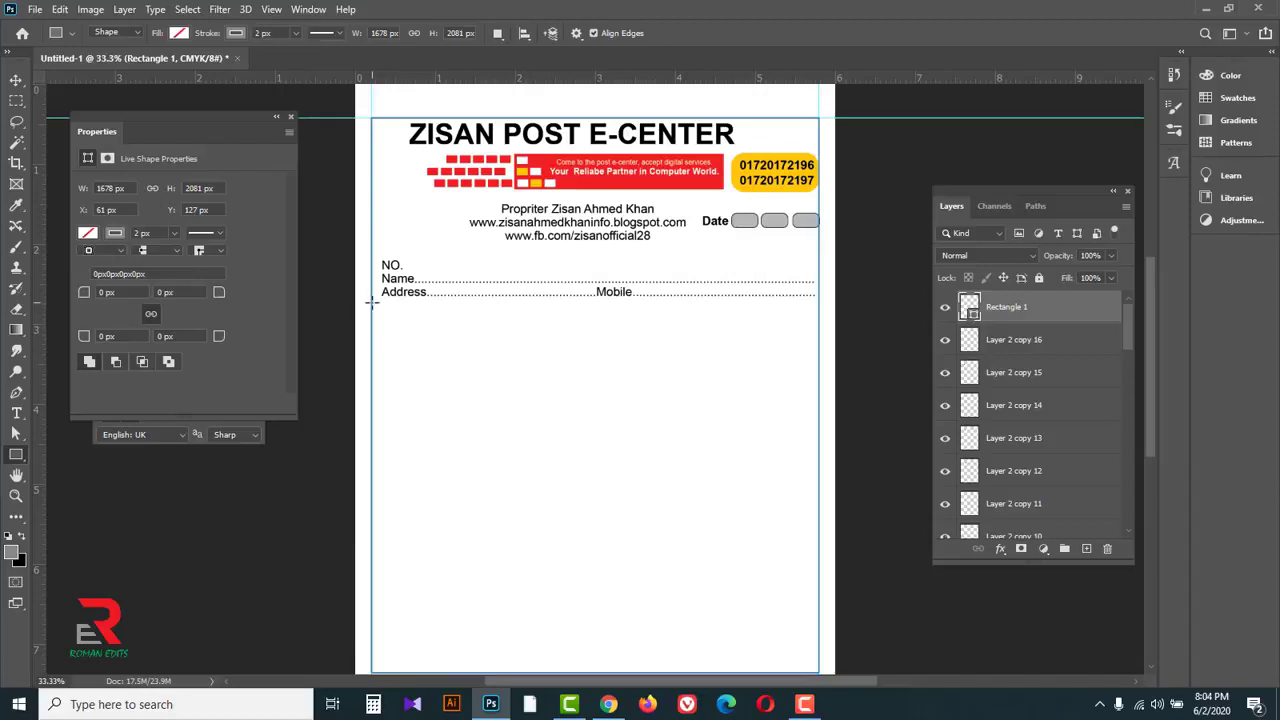
Draw a full-width bar under the Address line with red fill and no outline.
drag(372, 303, 821, 332)
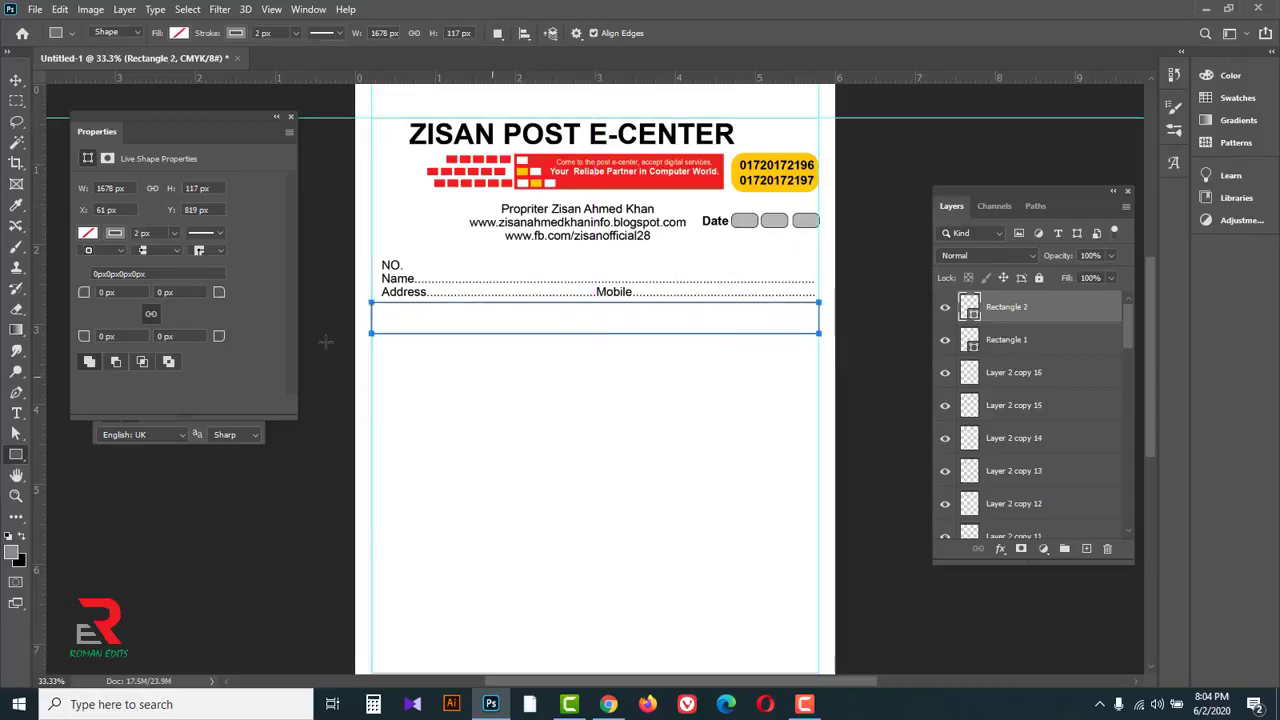
click(88, 236)
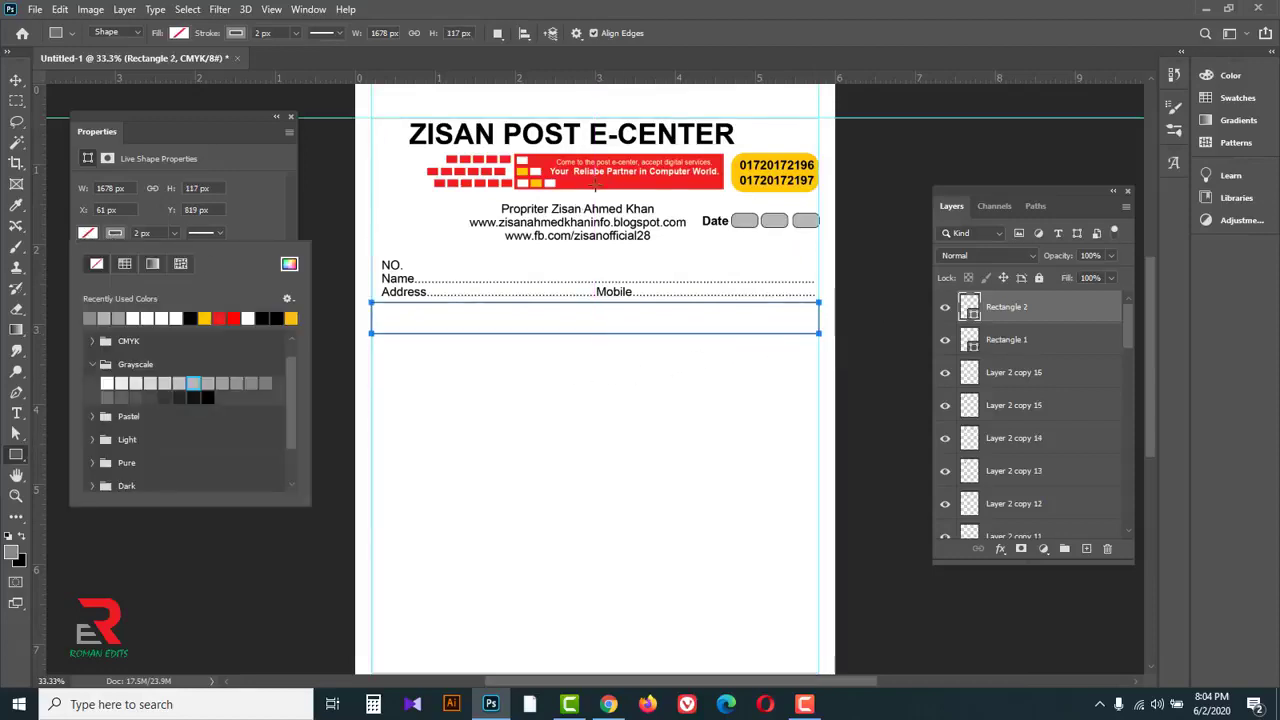
click(224, 317)
key(alt+BackSpace)
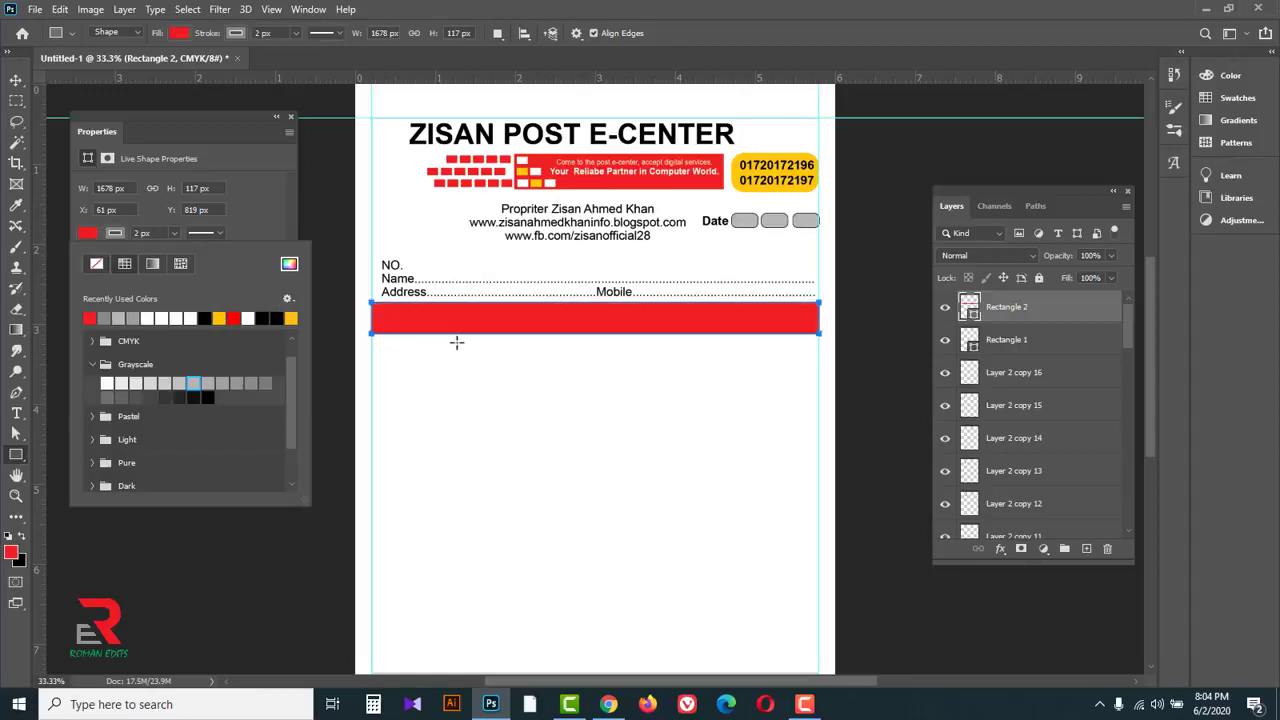
click(116, 233)
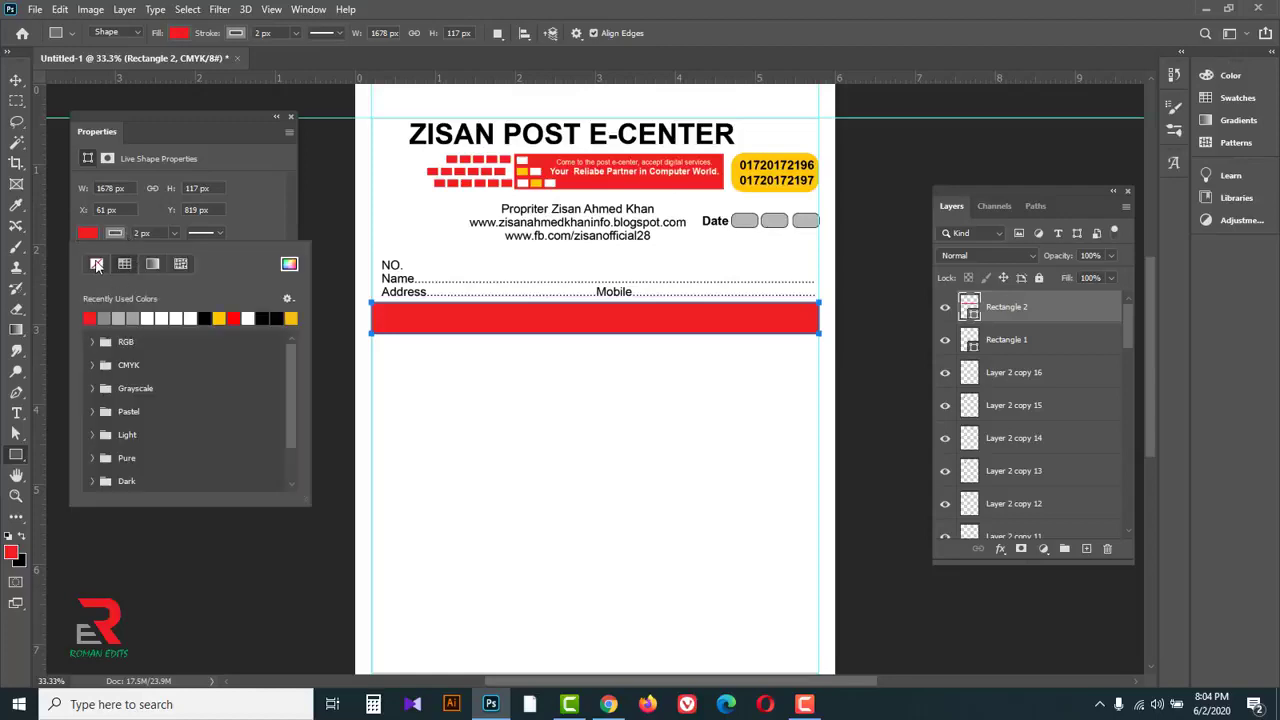
click(97, 264)
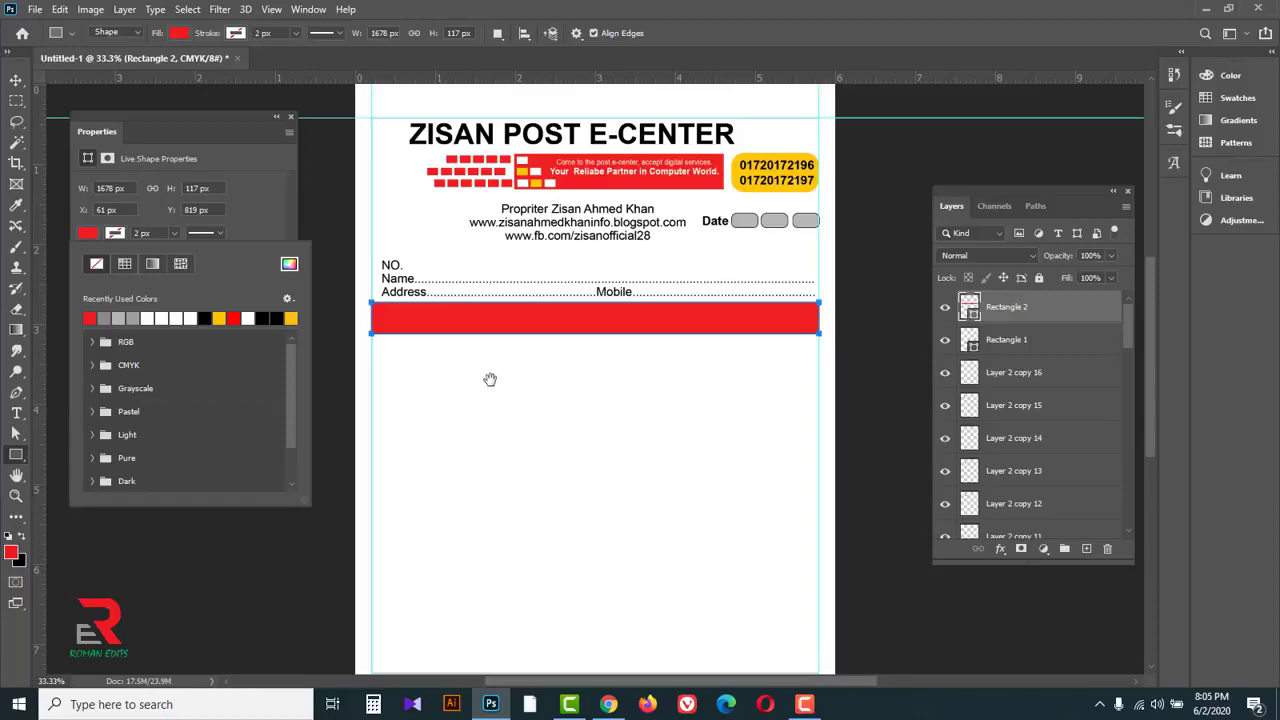
drag(526, 458, 528, 420)
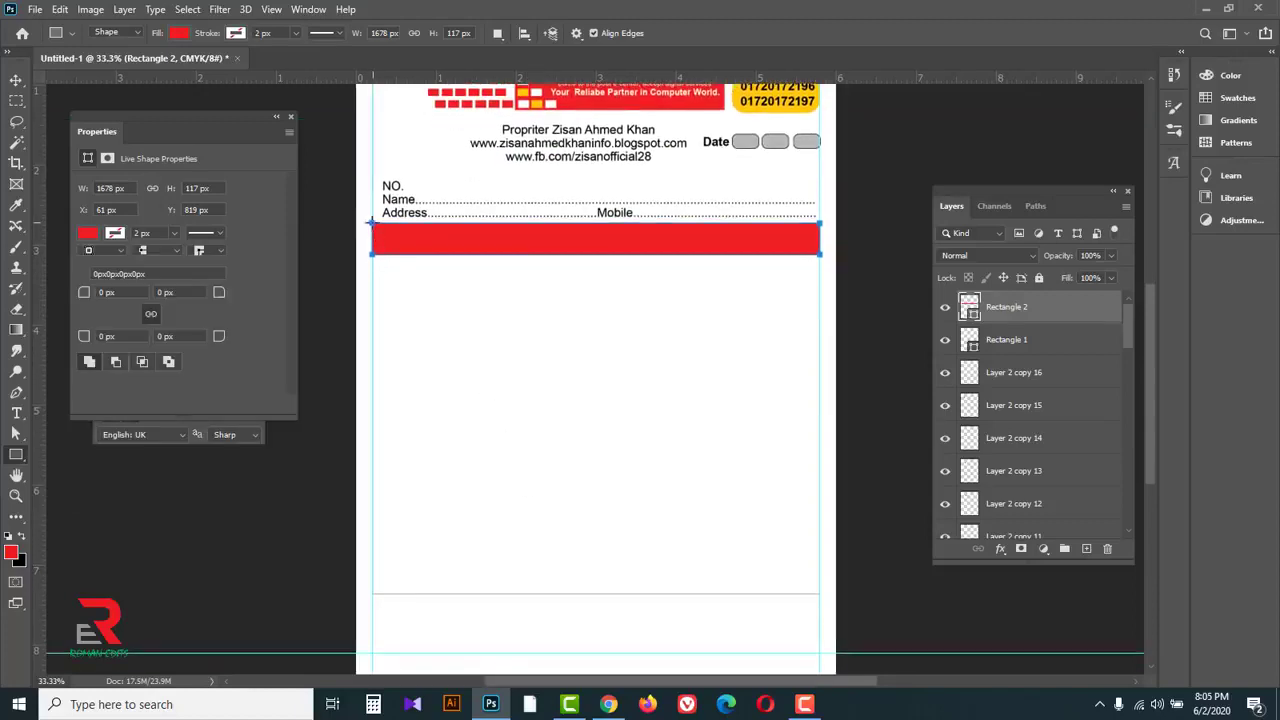
drag(372, 222, 413, 594)
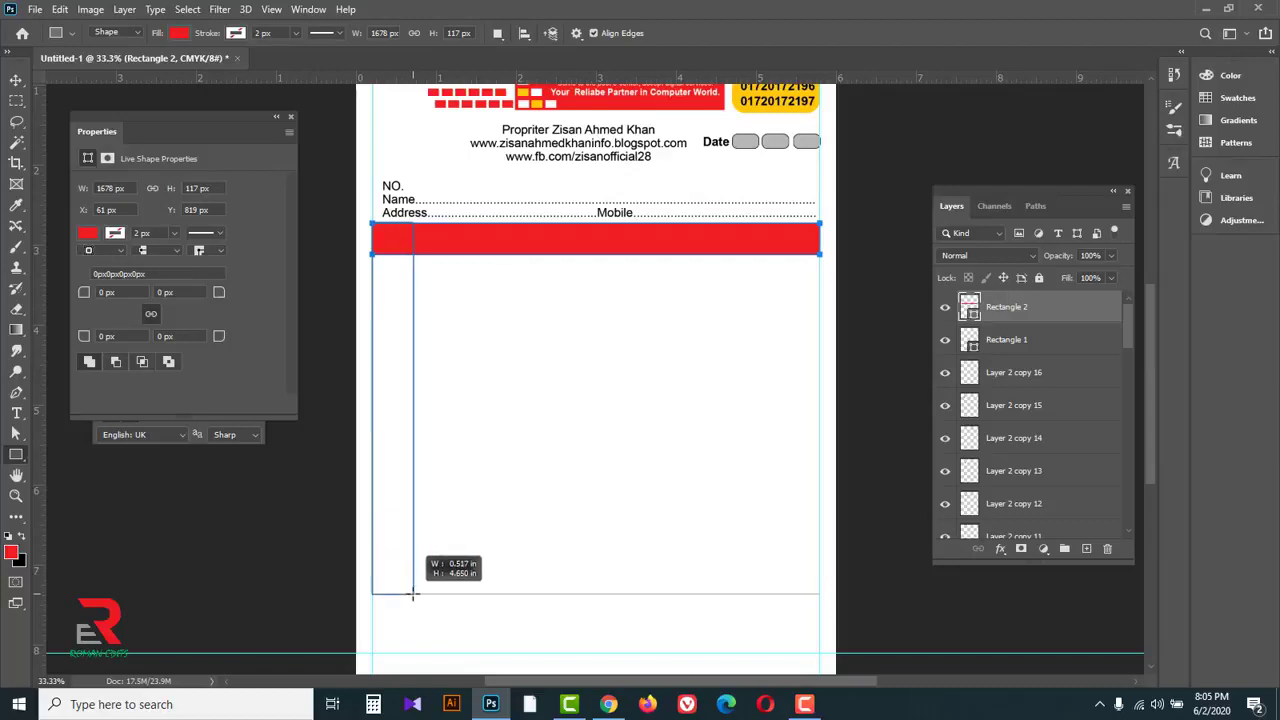
Finish the tall 158 × 1395 px left column with no fill and a light grey outline.
drag(413, 594, 413, 594)
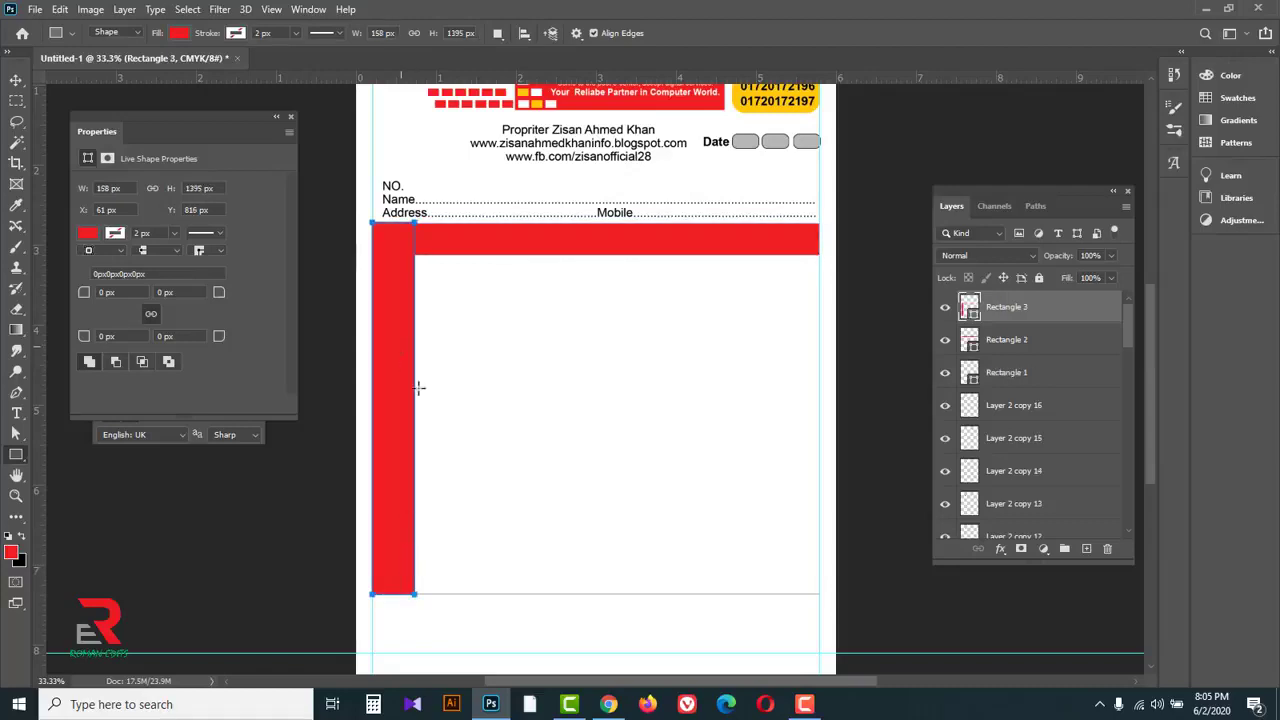
click(89, 235)
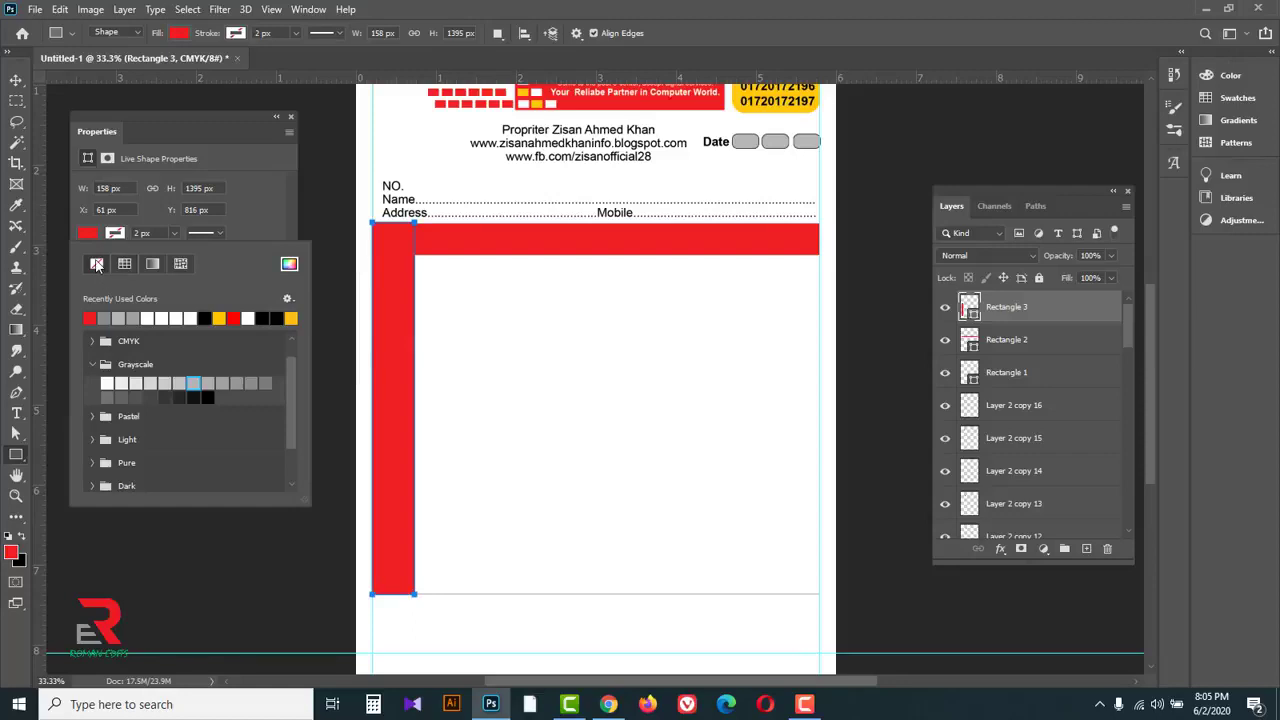
click(97, 264)
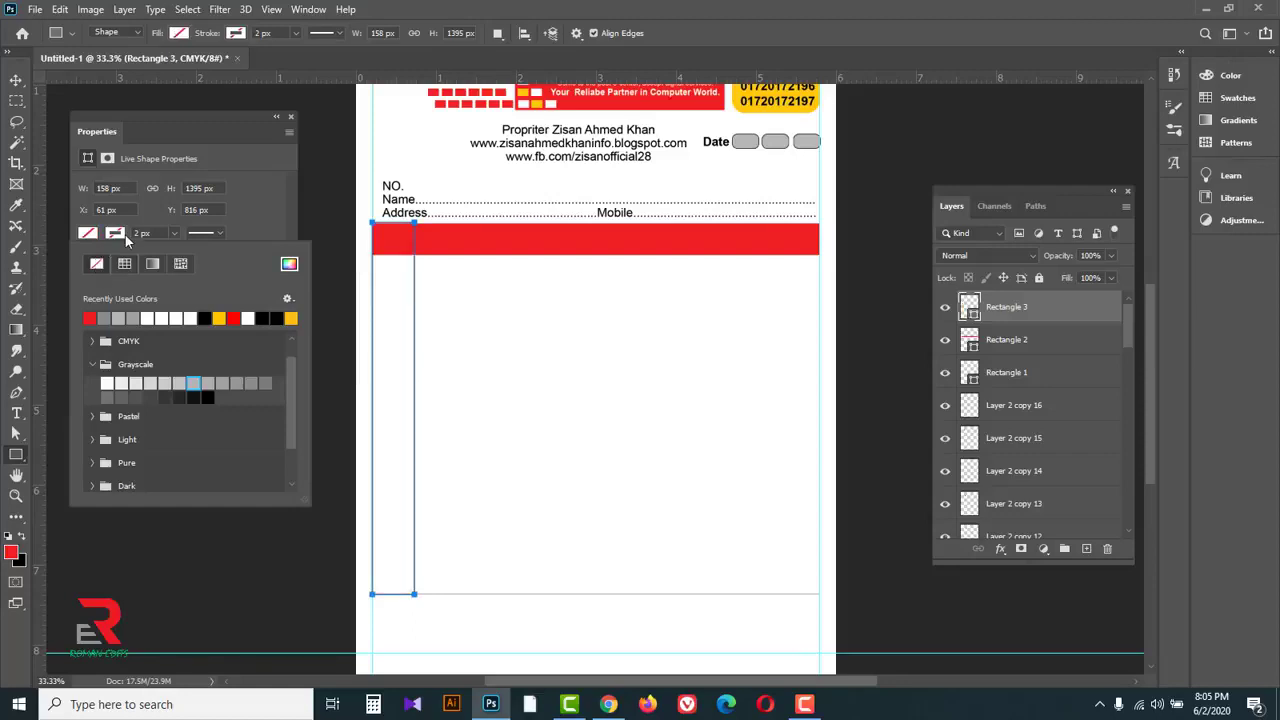
click(118, 234)
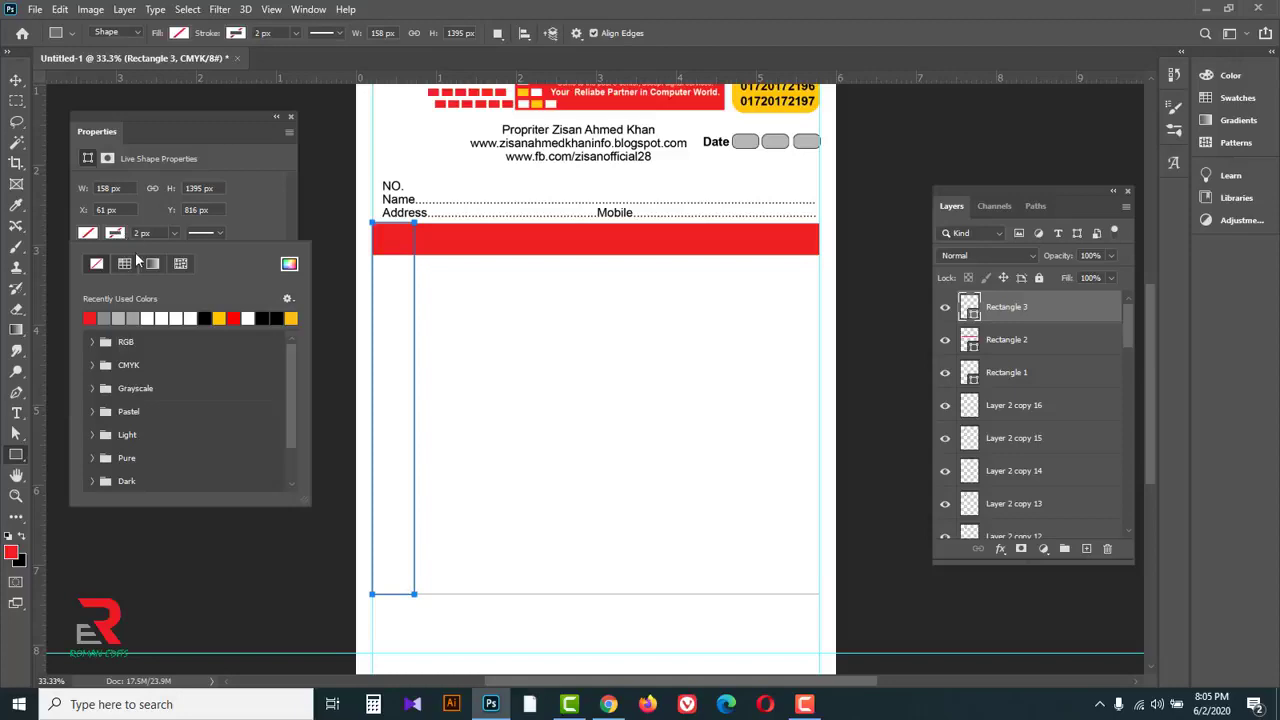
click(106, 319)
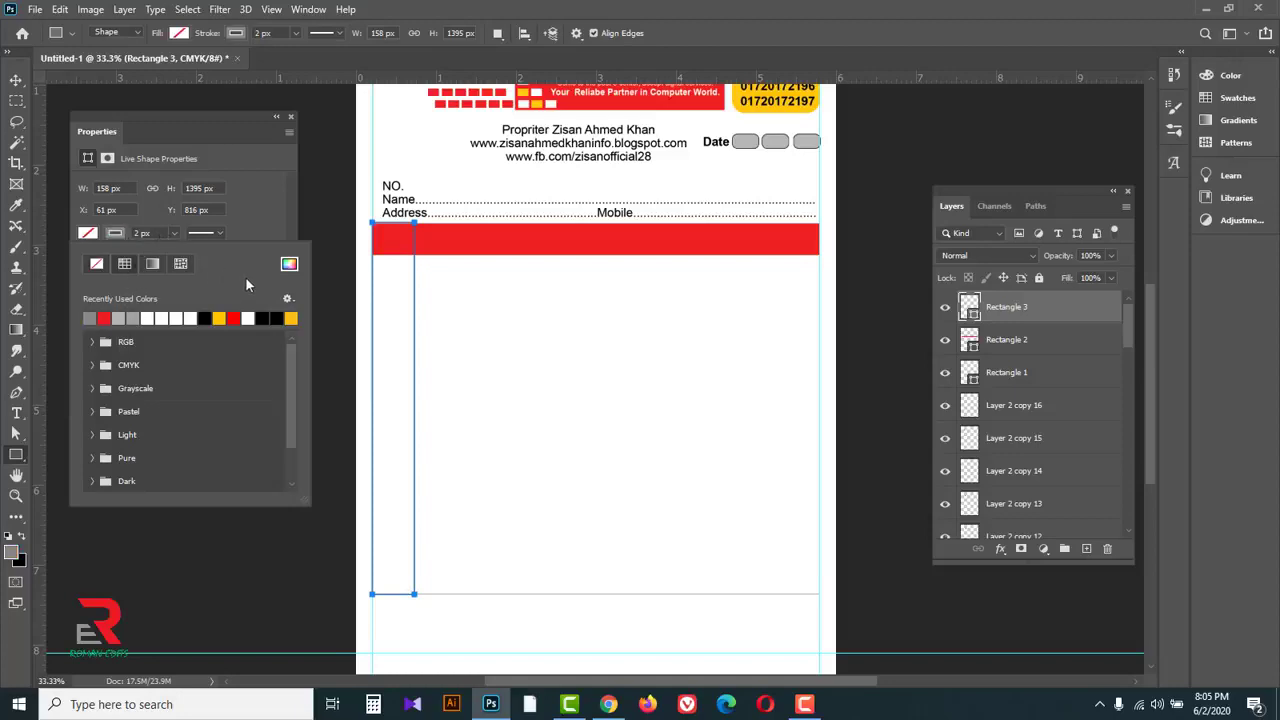
click(15, 79)
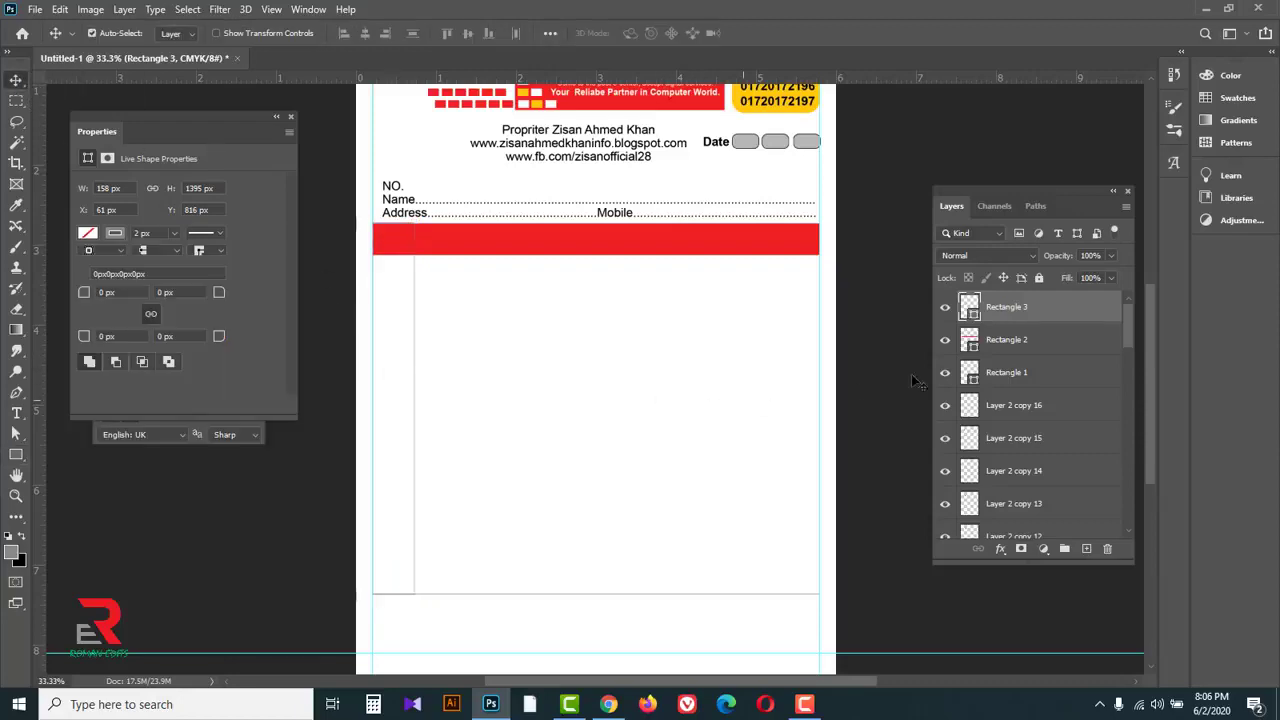
Duplicate the outlined column and move the copy right to X 1382 px near the table edge.
drag(1080, 308, 1086, 548)
key(ctrl+t)
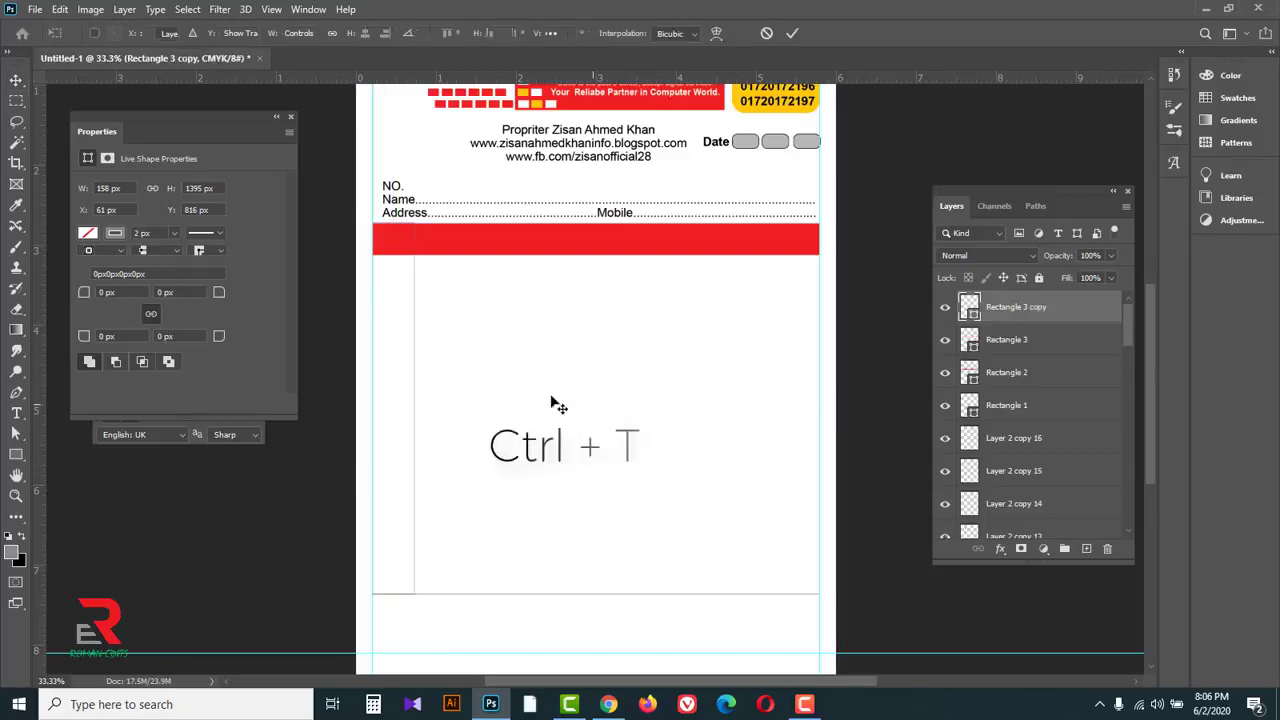
drag(386, 325, 737, 333)
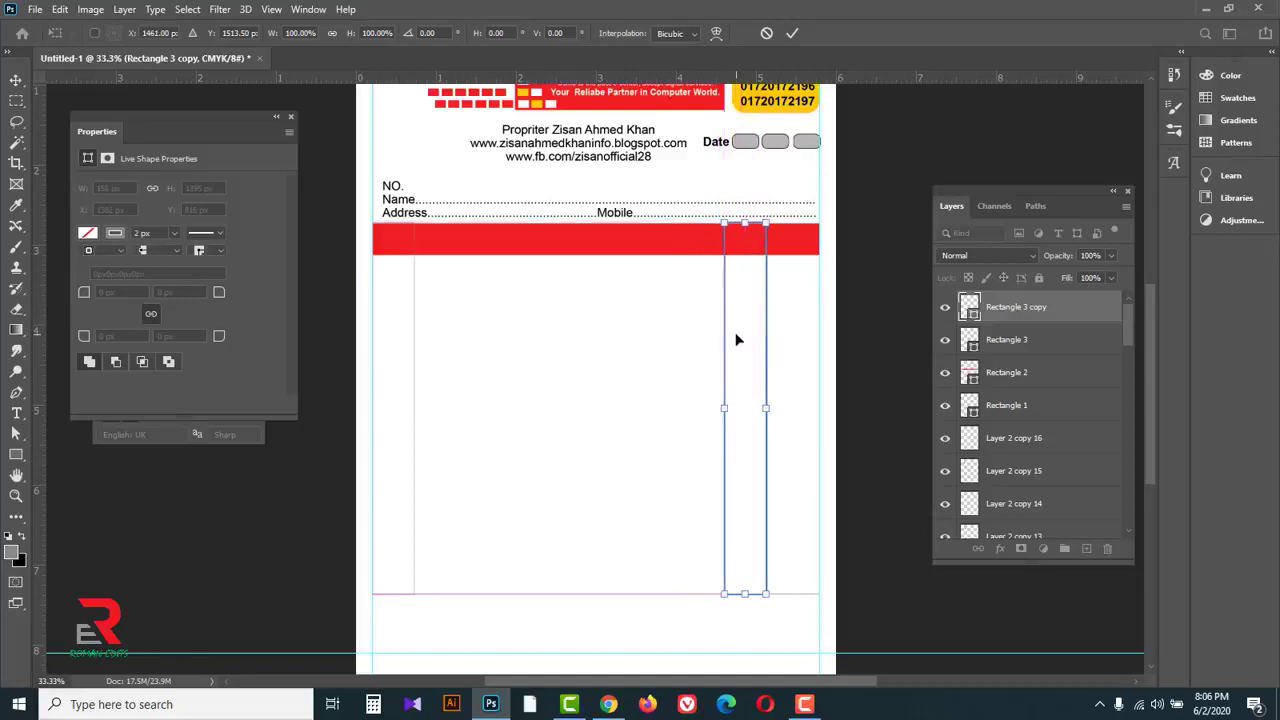
click(795, 33)
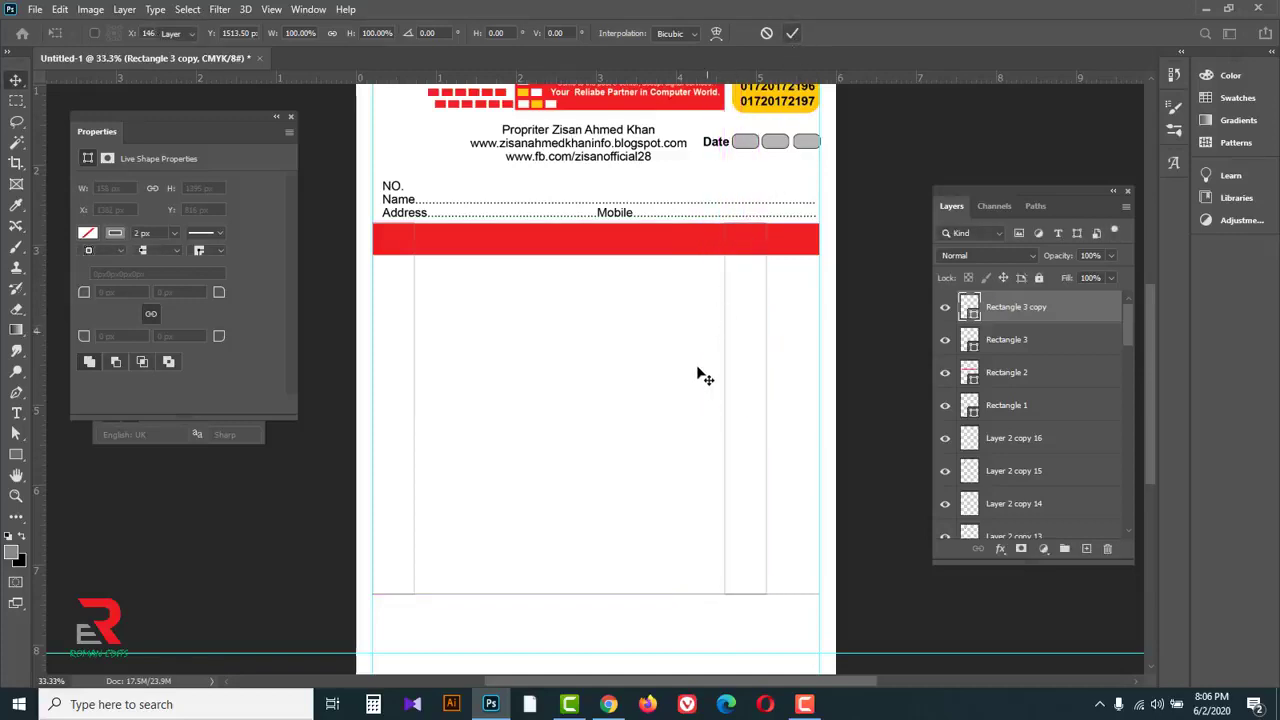
click(1064, 374)
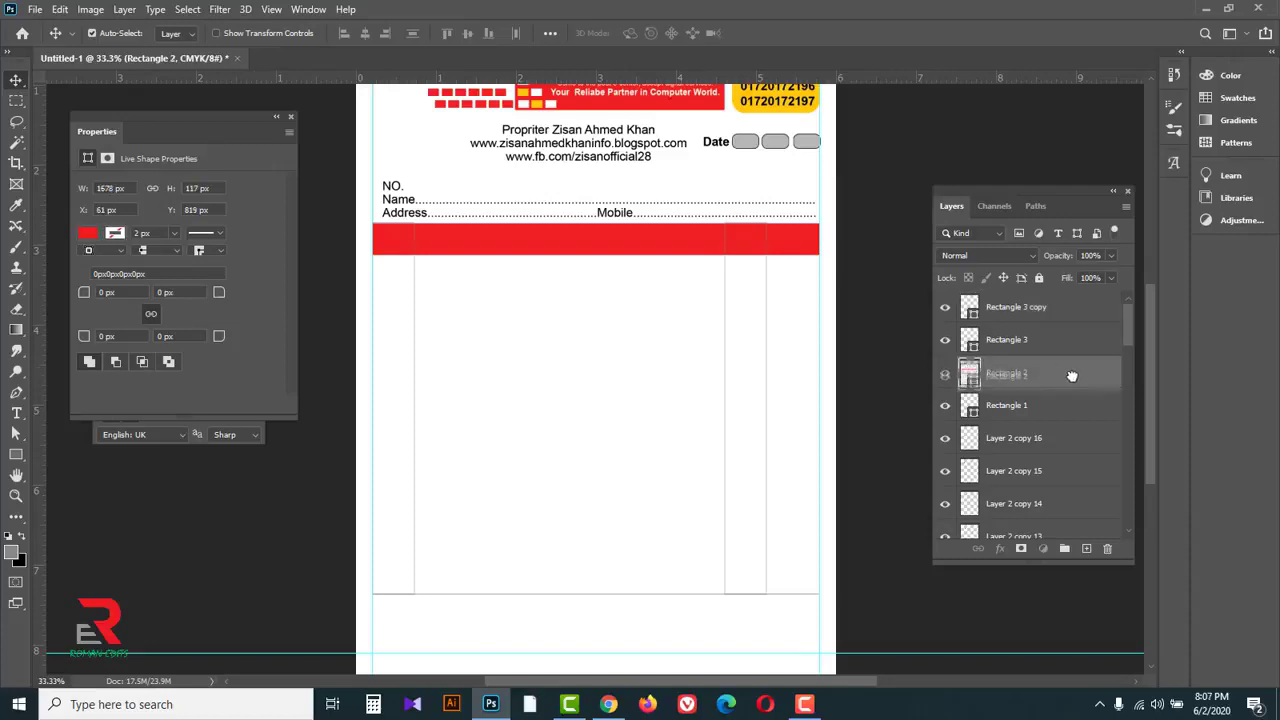
Raise Rectangle 2 to the top and copy it as a one-column red cell at the table bottom.
drag(1057, 376, 1073, 300)
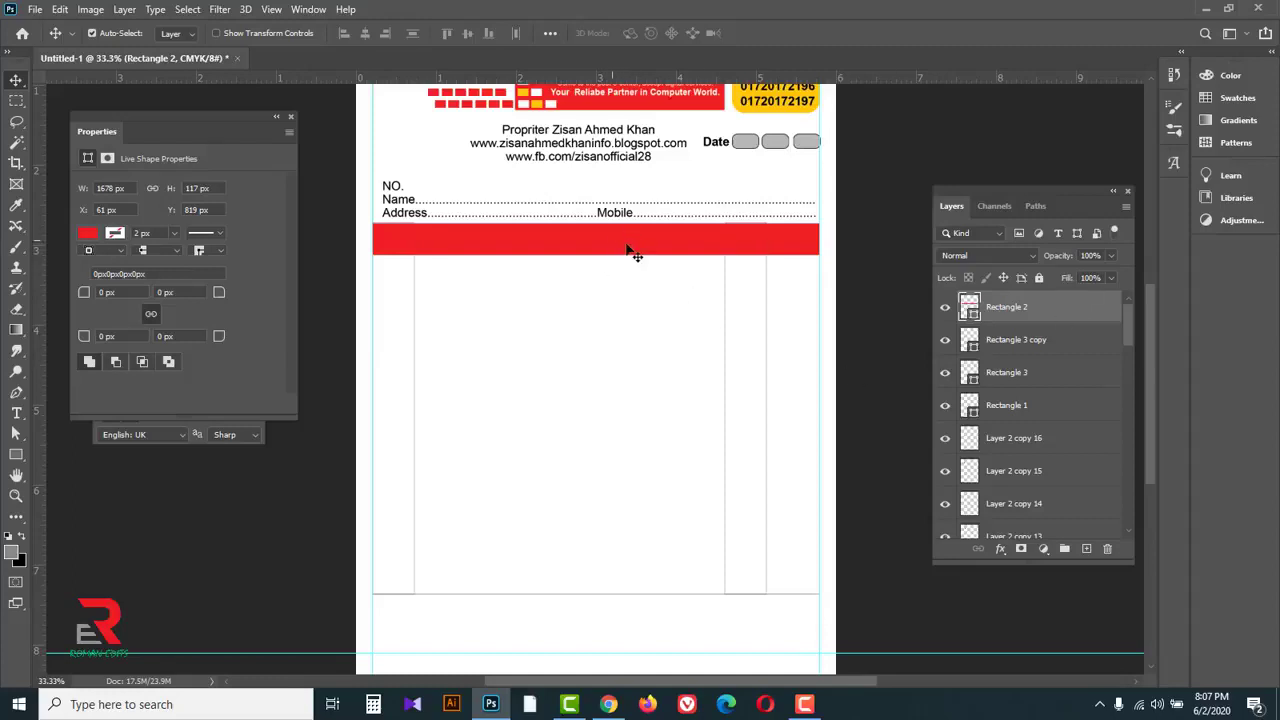
drag(631, 242, 638, 578)
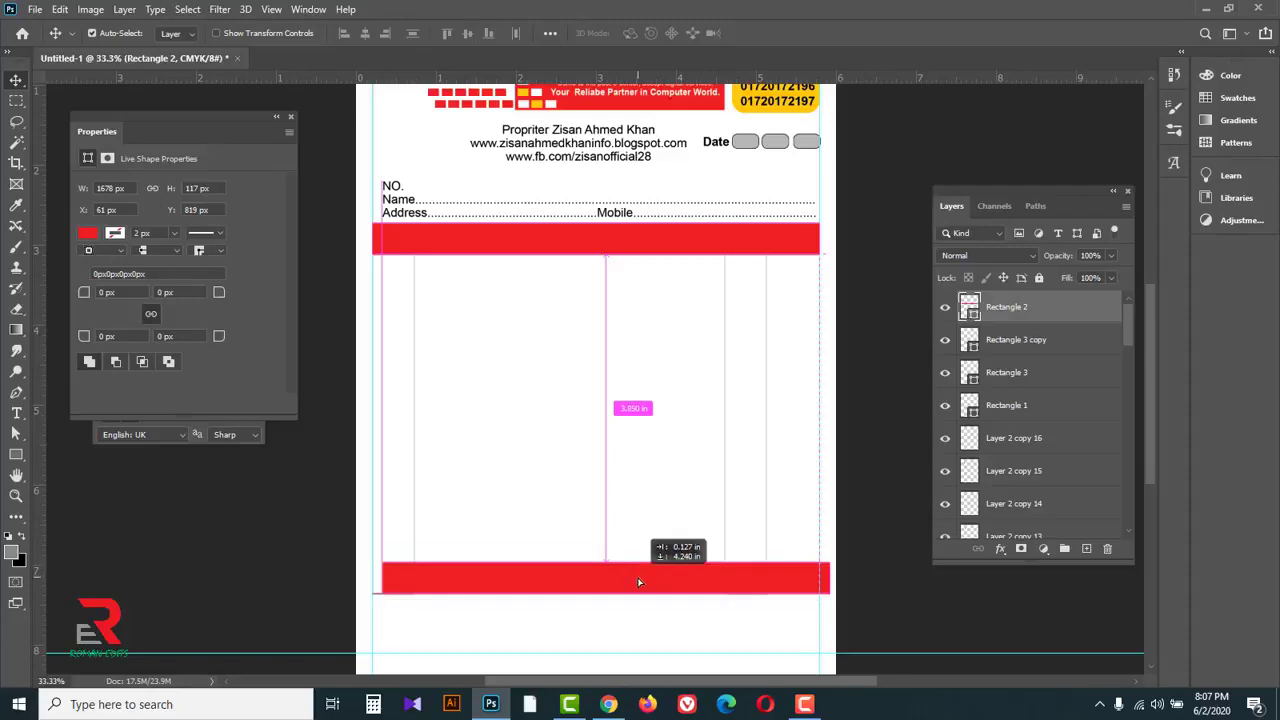
key(ctrl+t)
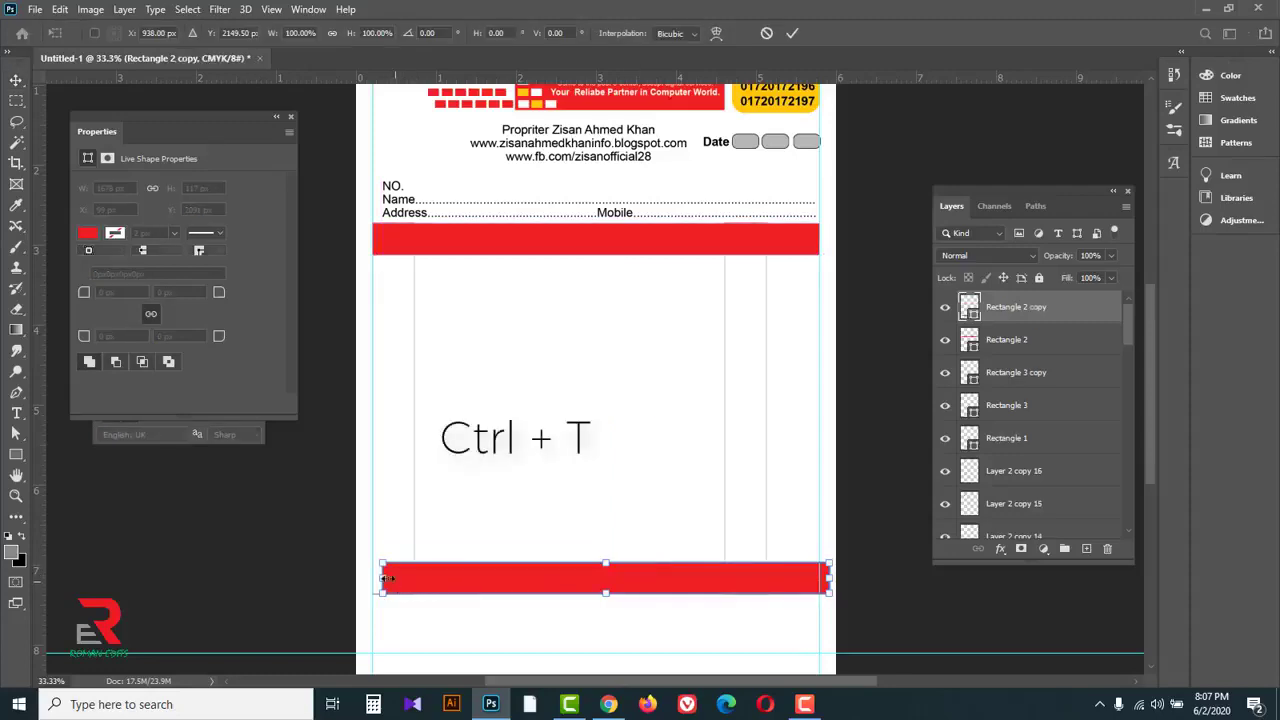
drag(382, 578, 724, 577)
ctrl+click(786, 534)
key(ctrl+plus)
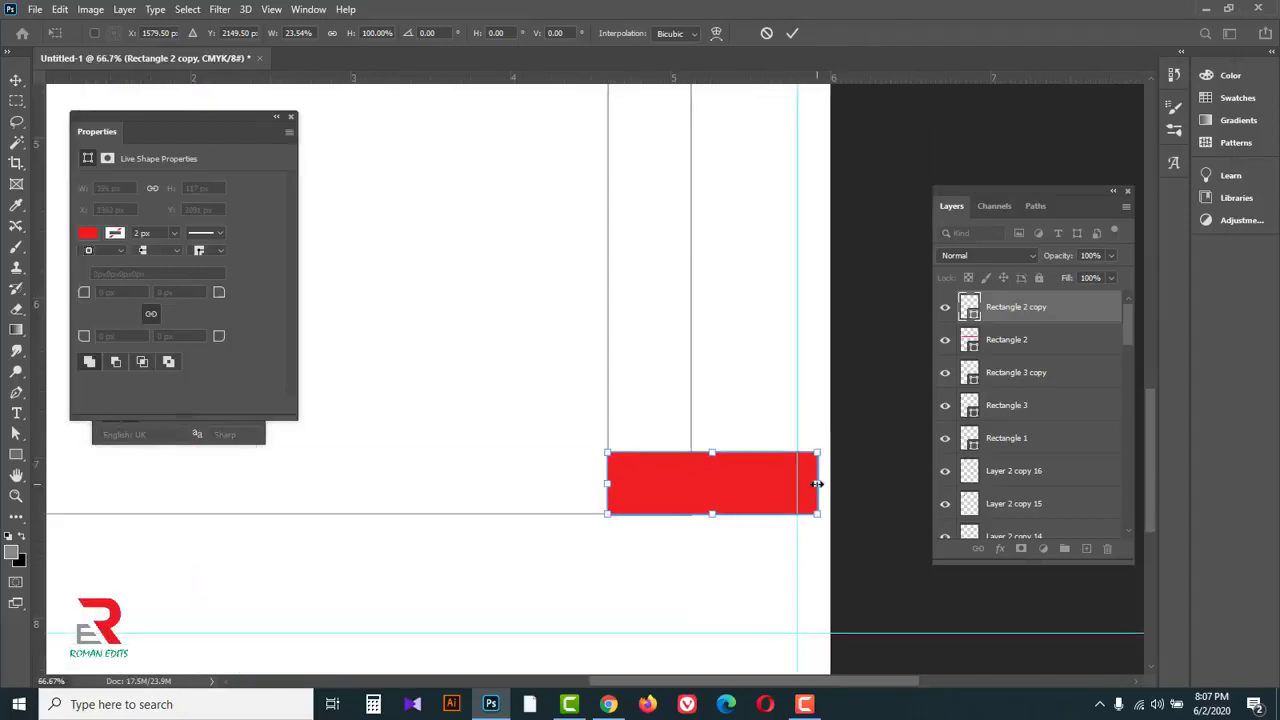
drag(820, 483, 689, 481)
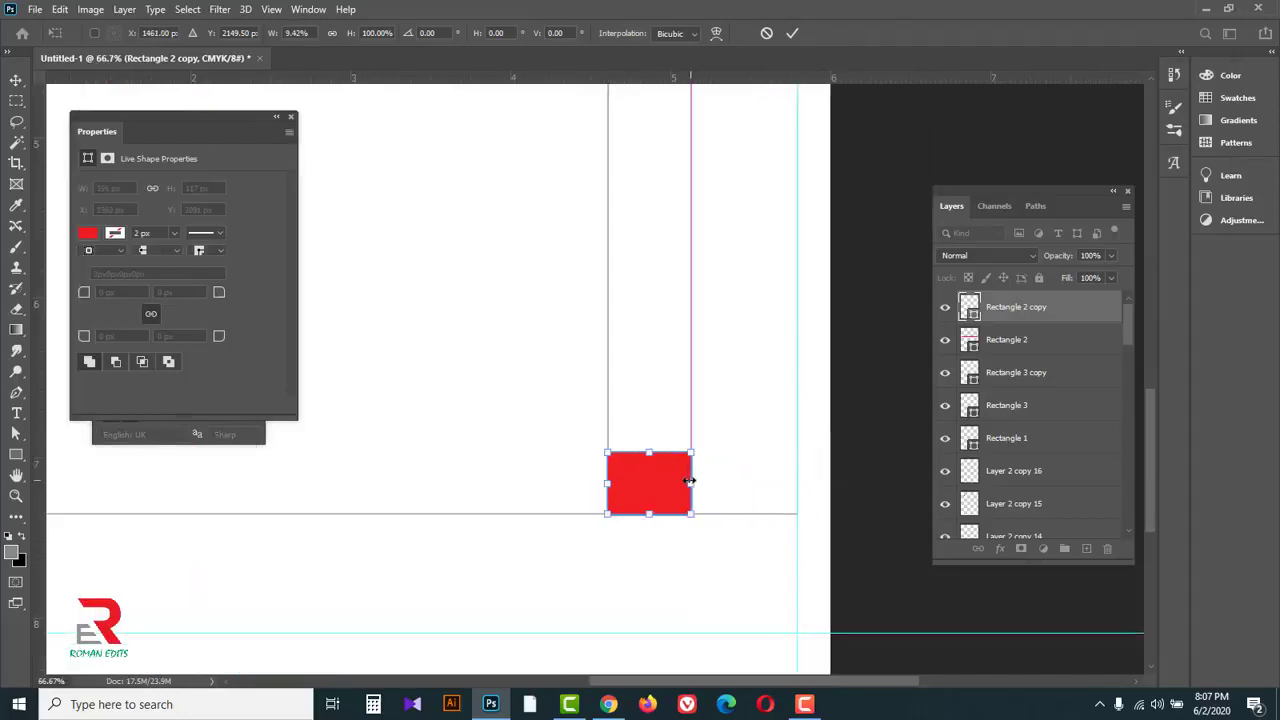
click(792, 33)
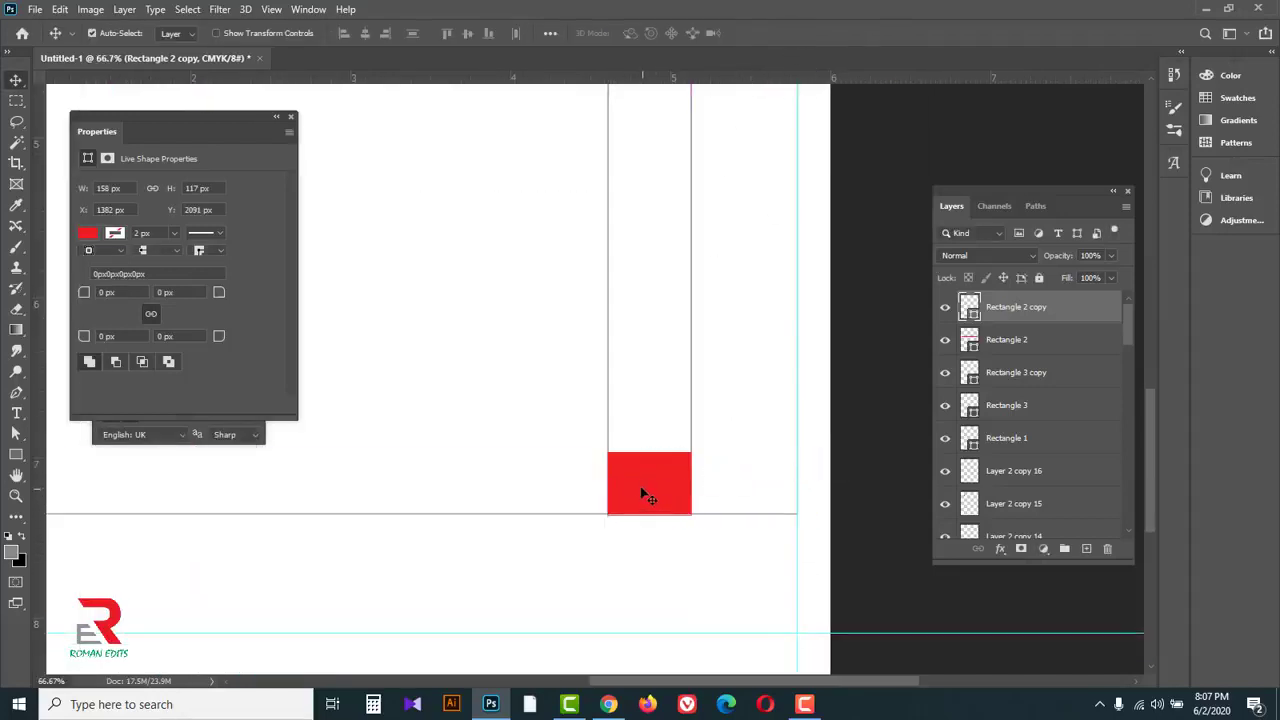
Duplicate the red cell into the next column and widen it to 198 px at the table edge.
drag(645, 496, 724, 477)
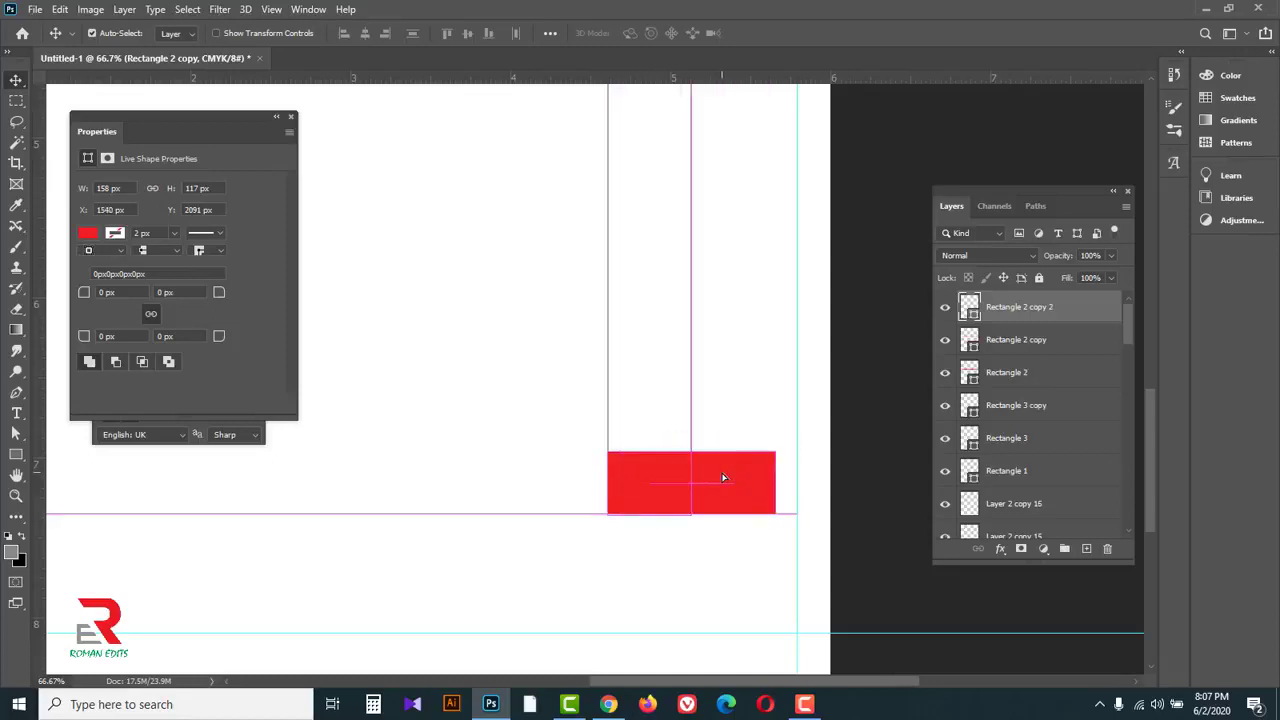
key(ctrl+t)
drag(776, 483, 798, 484)
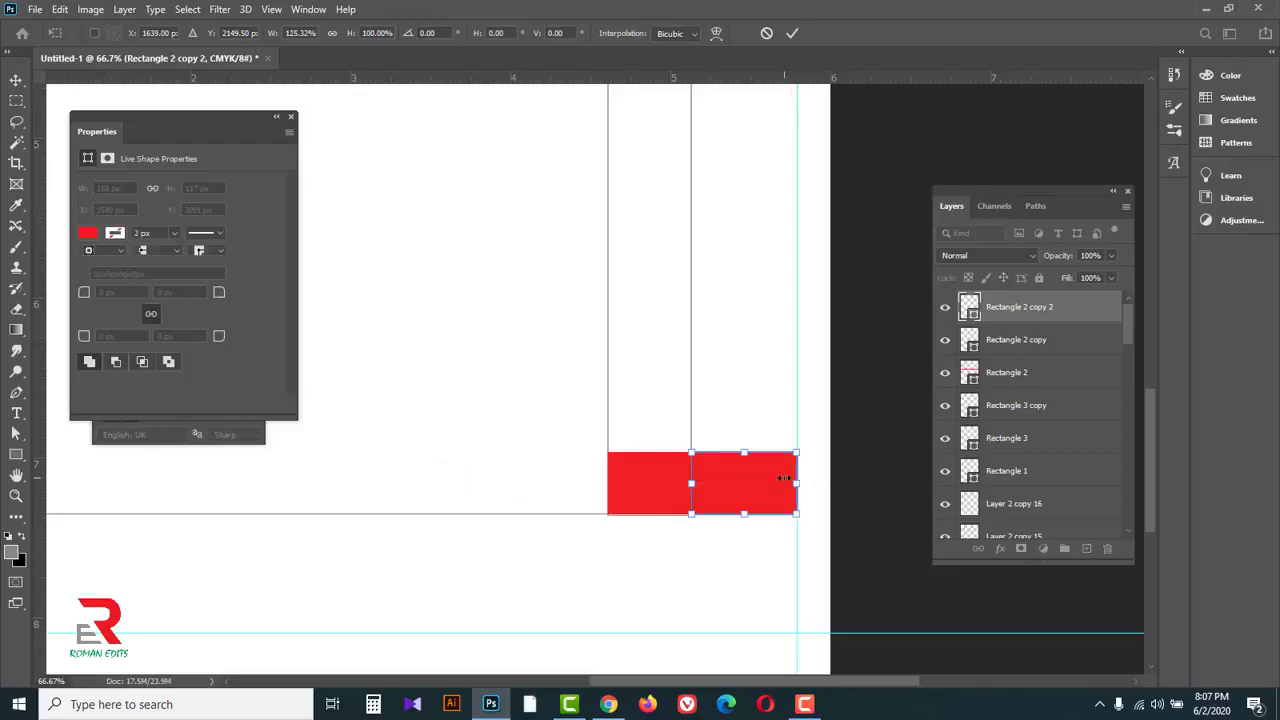
click(792, 33)
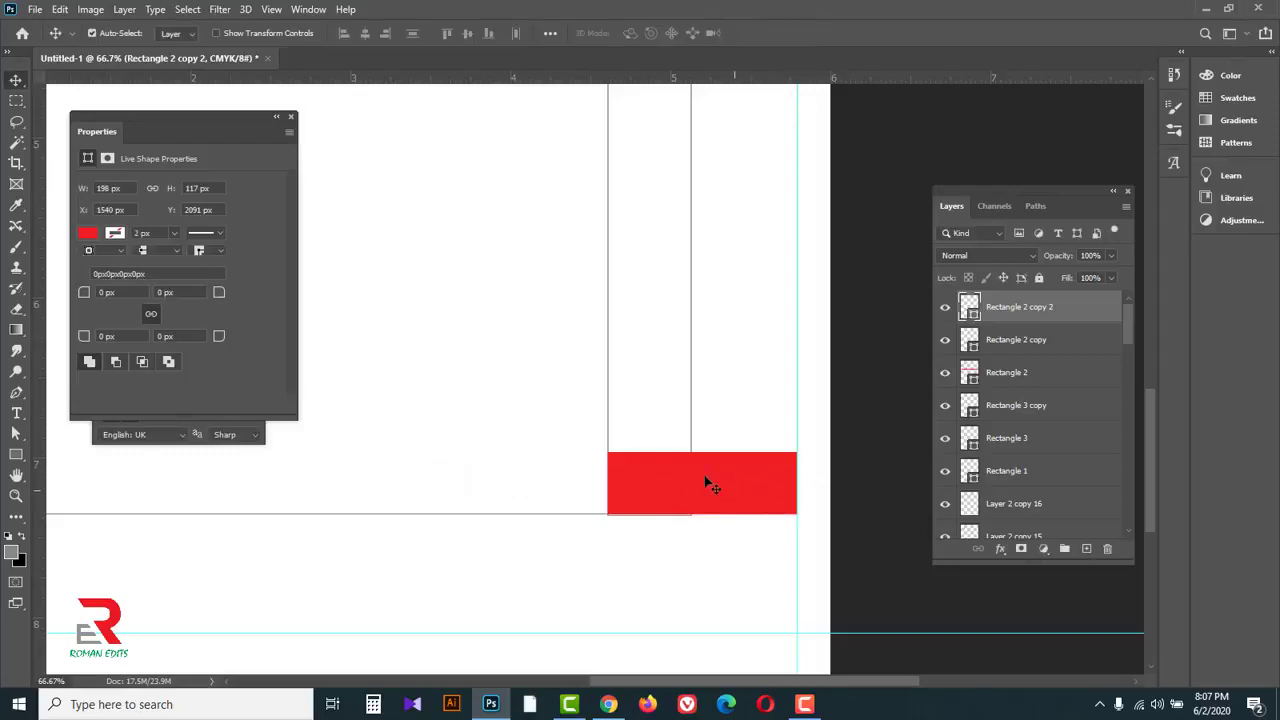
Fill Rectangle 2 copy 2, the right 198 px bottom cell, with light grey.
click(88, 236)
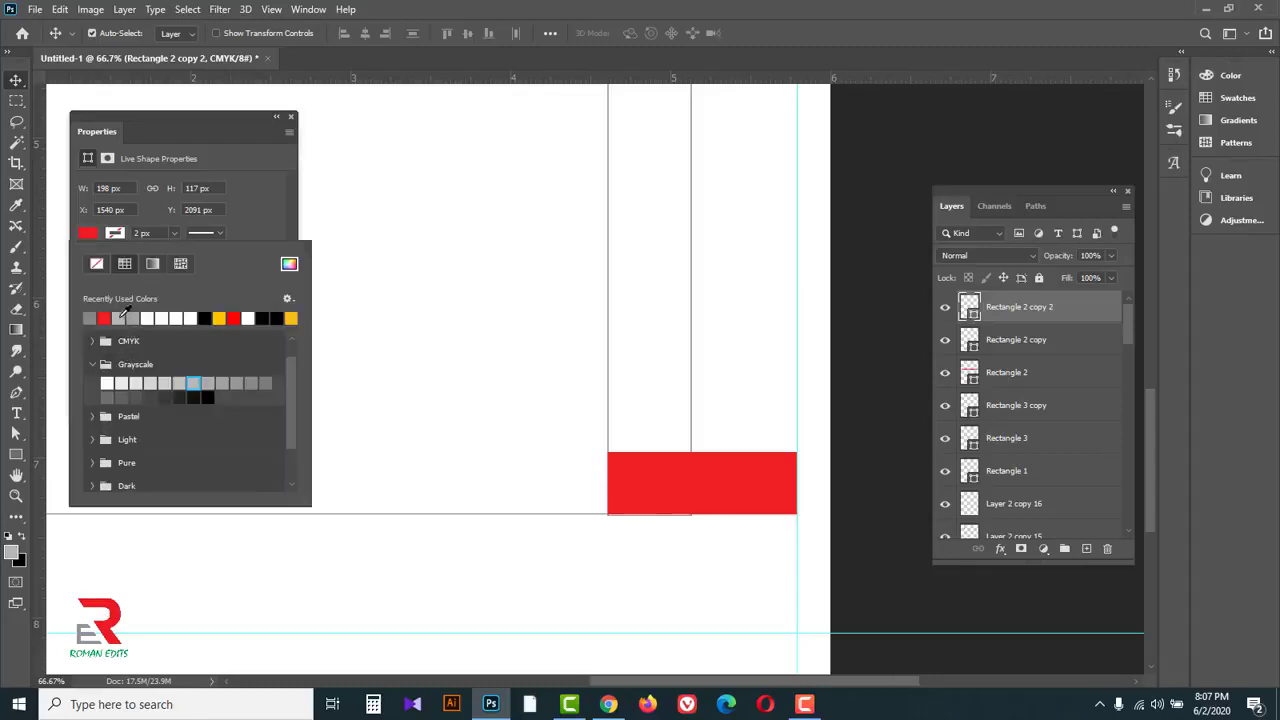
click(119, 317)
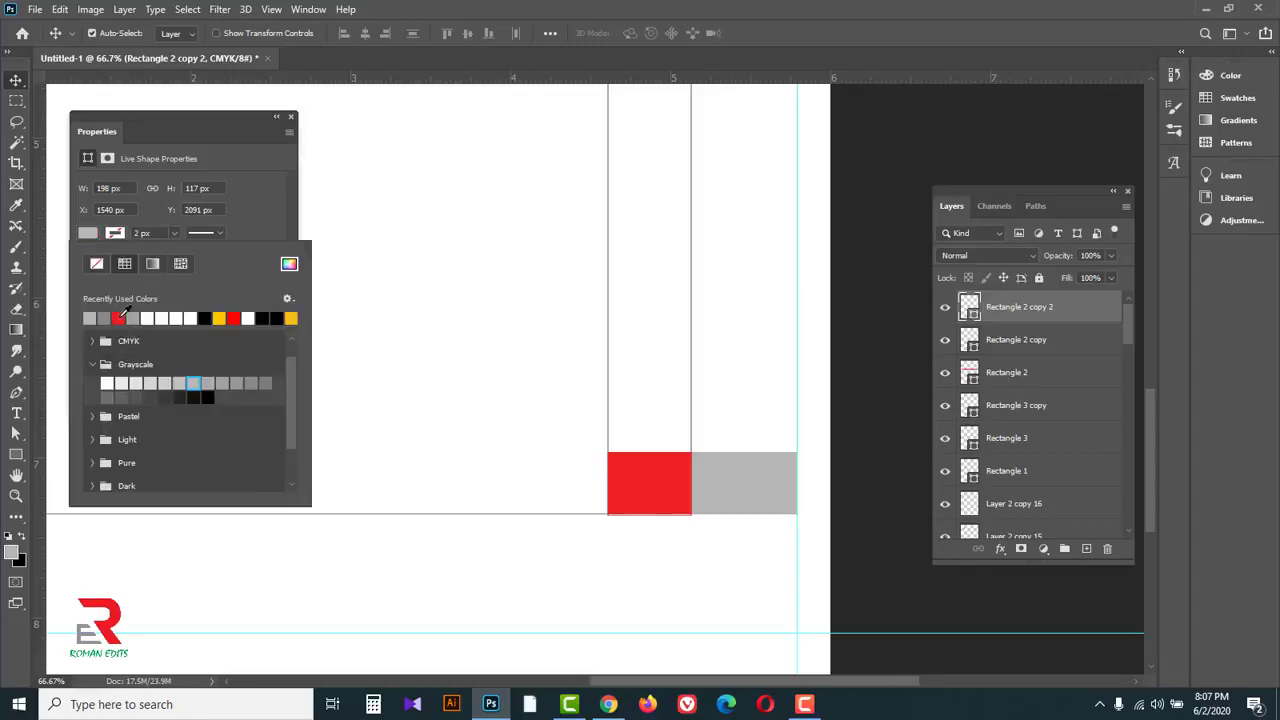
click(538, 310)
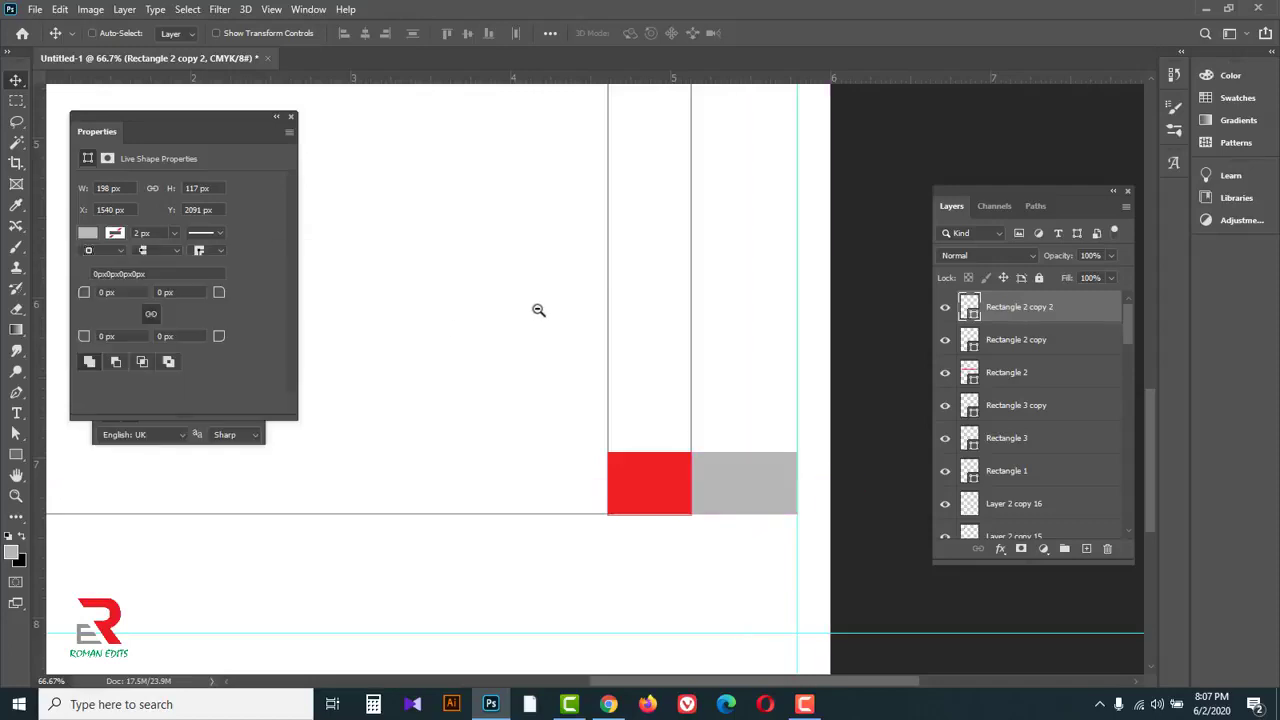
alt+click(520, 317)
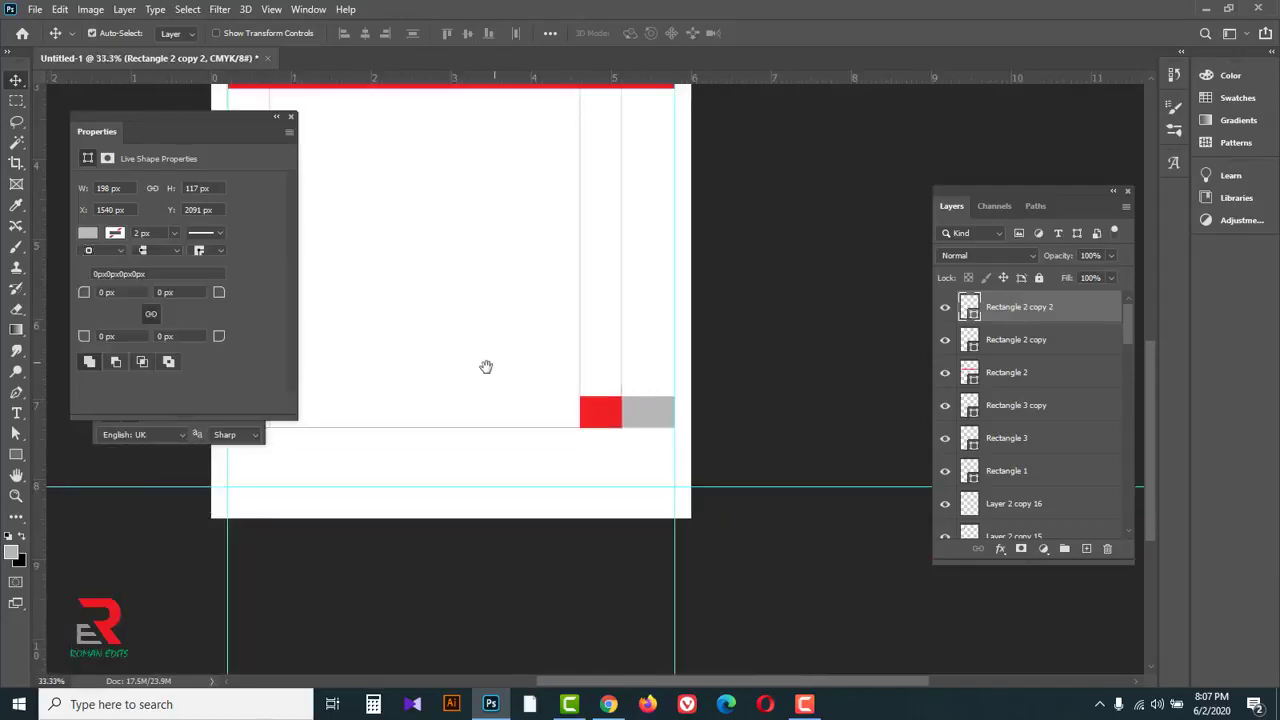
drag(486, 367, 626, 391)
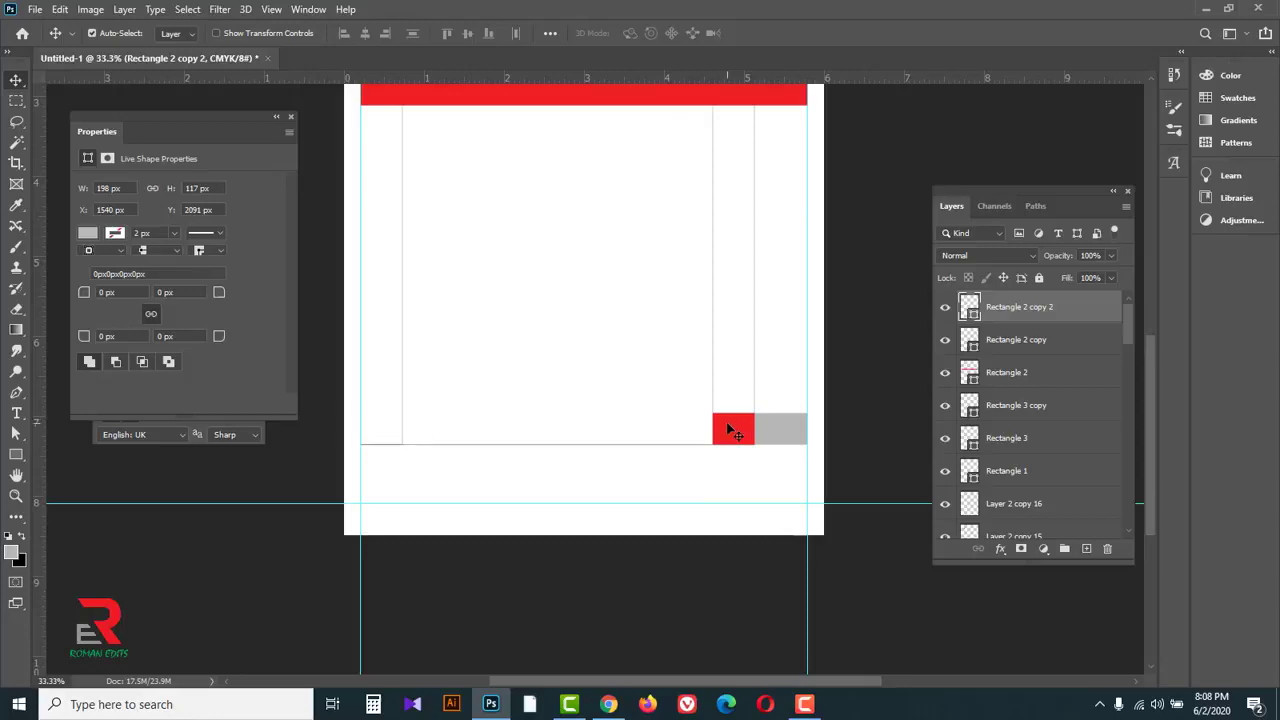
key(ctrl+plus)
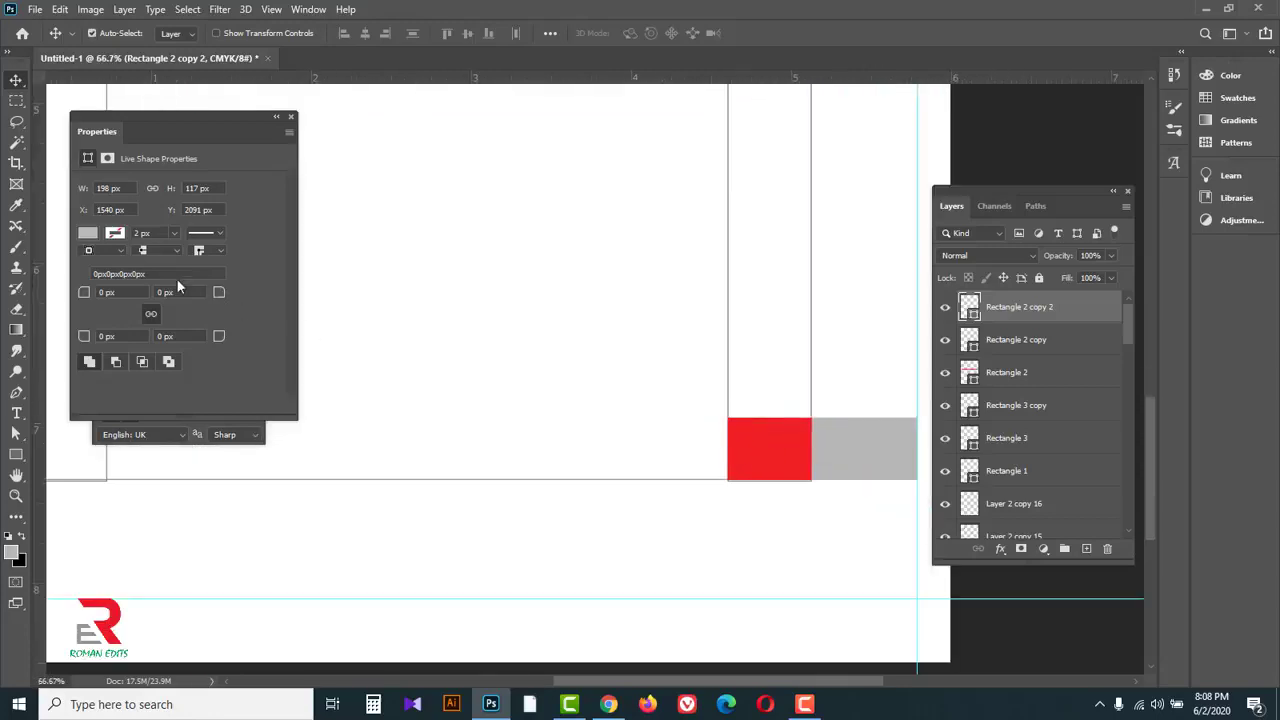
drag(16, 413, 70, 412)
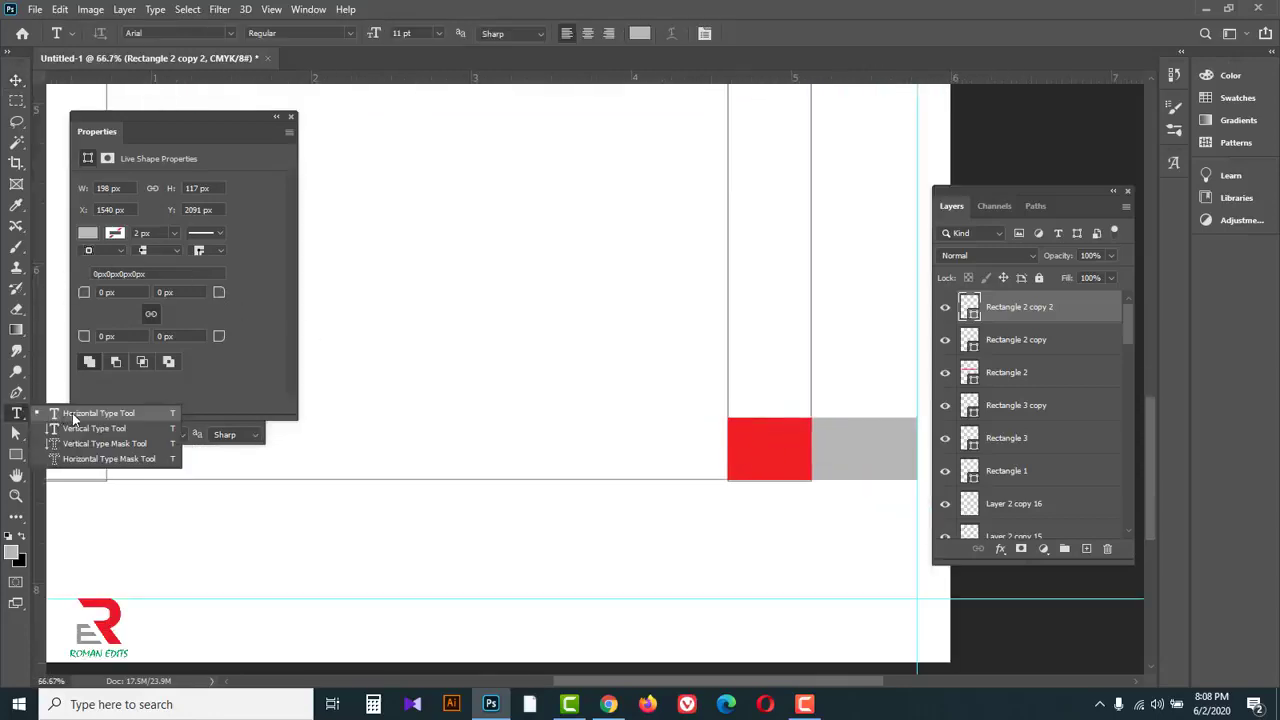
Add a black 11 pt Arial 'Total' text label below the red and grey bottom cells.
click(698, 553)
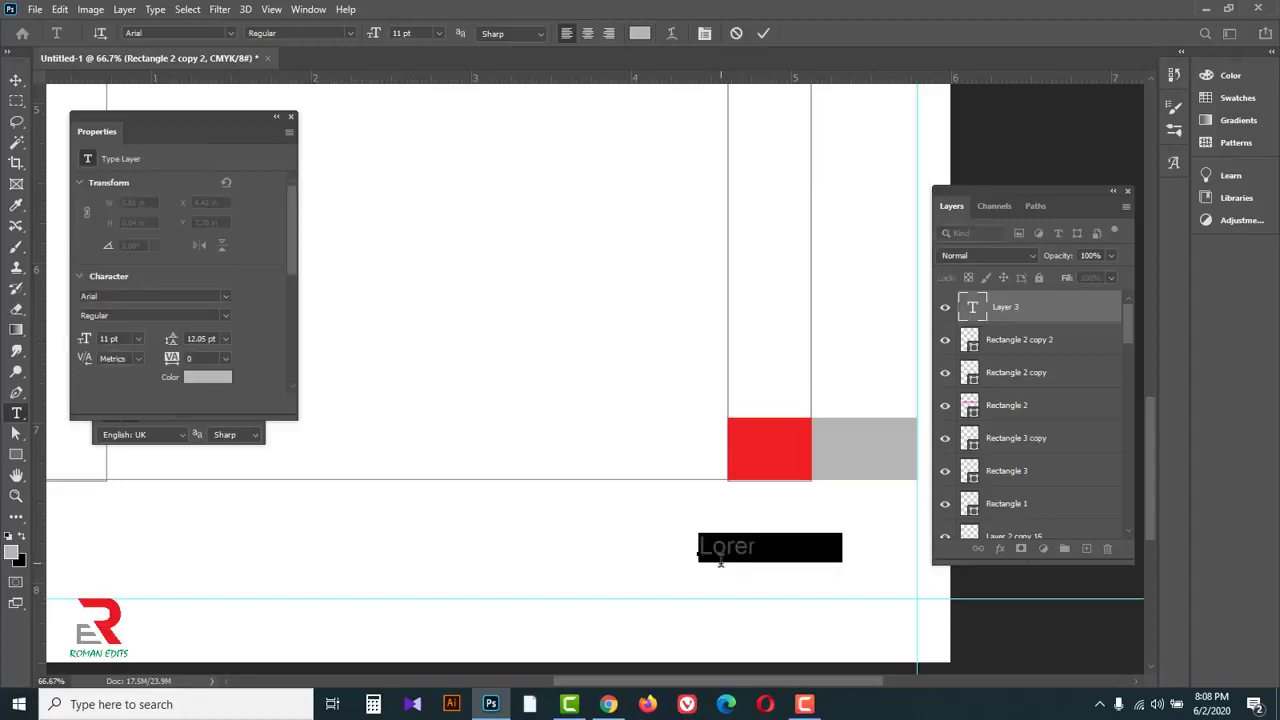
key(BackSpace)
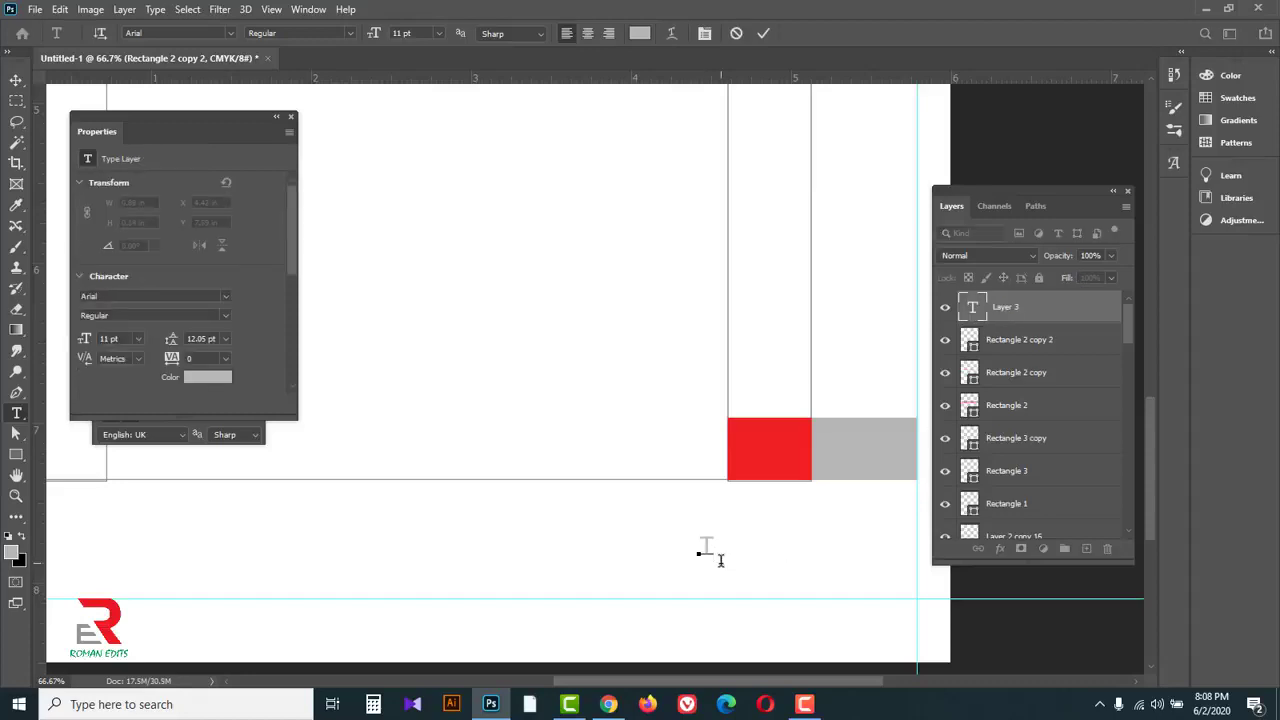
text(Total)
double_click(728, 545)
click(645, 33)
click(378, 589)
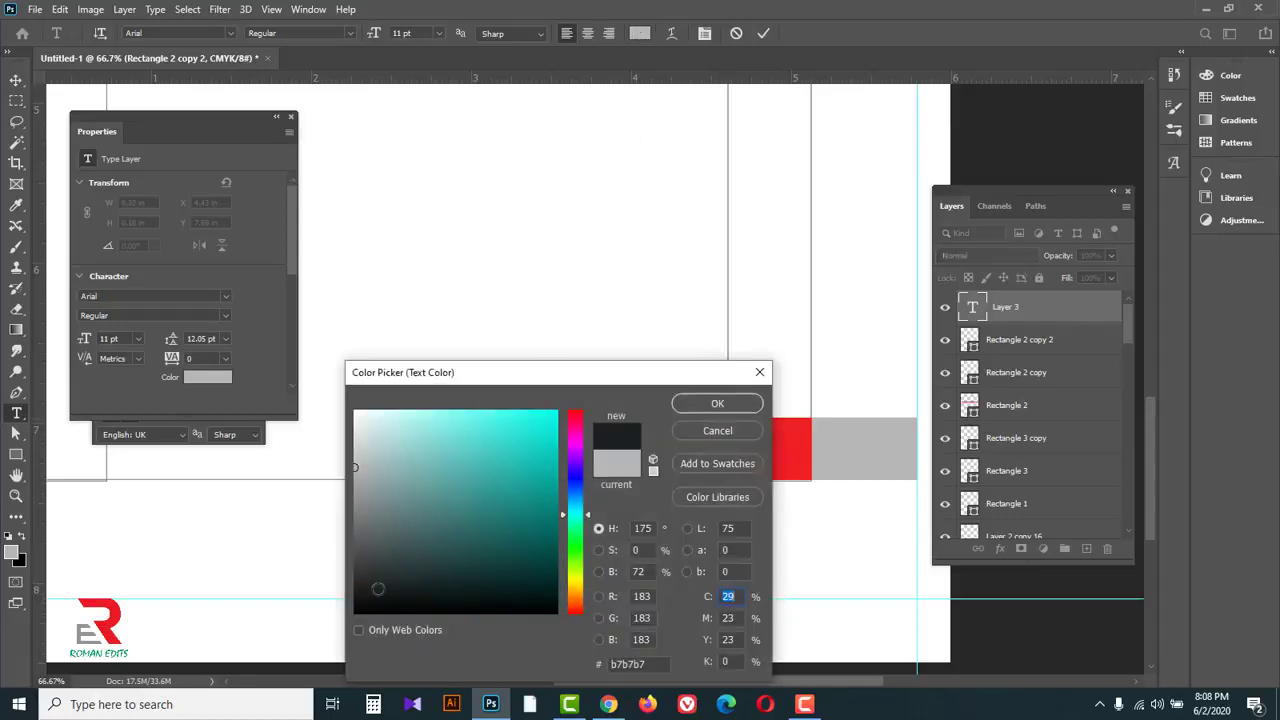
drag(378, 589, 355, 613)
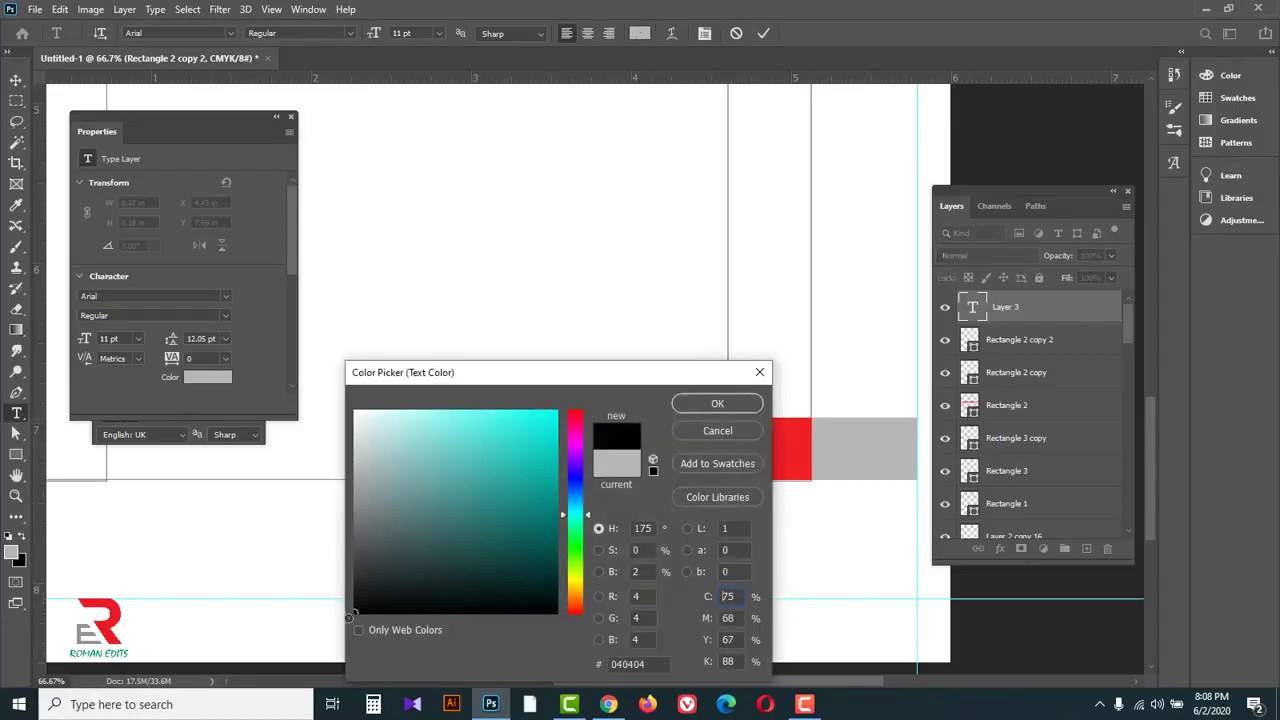
click(717, 400)
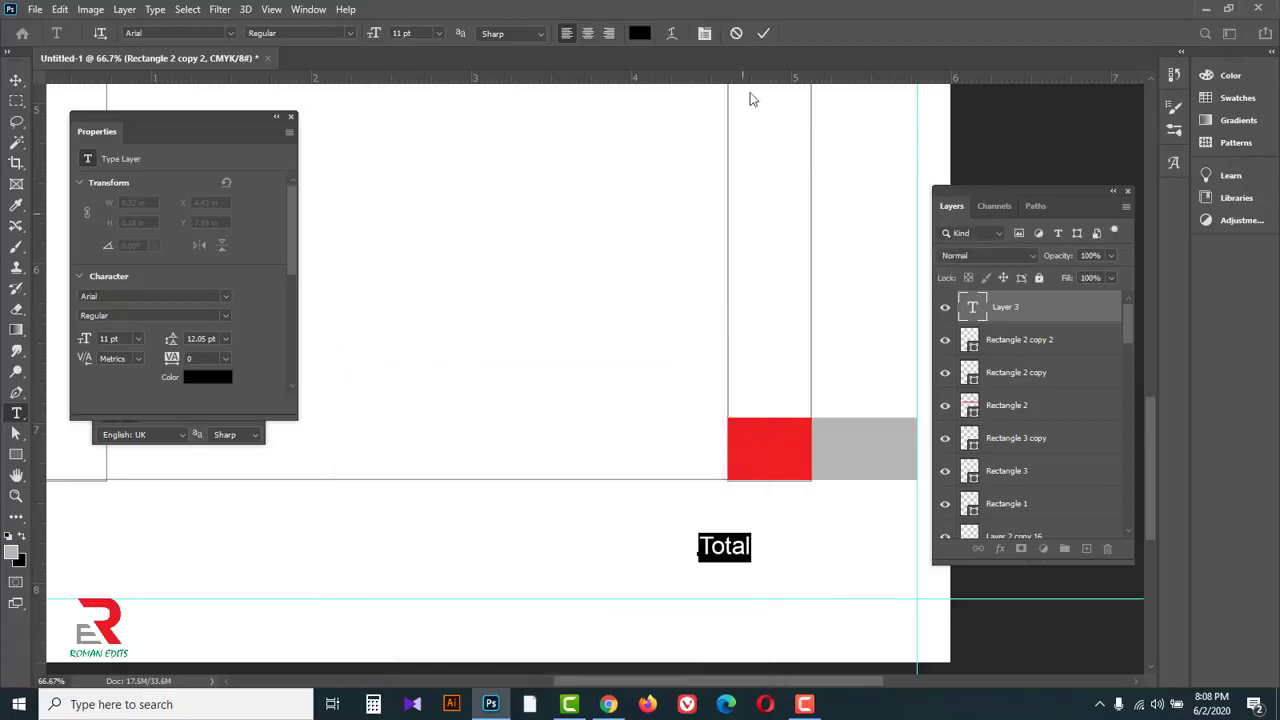
click(761, 35)
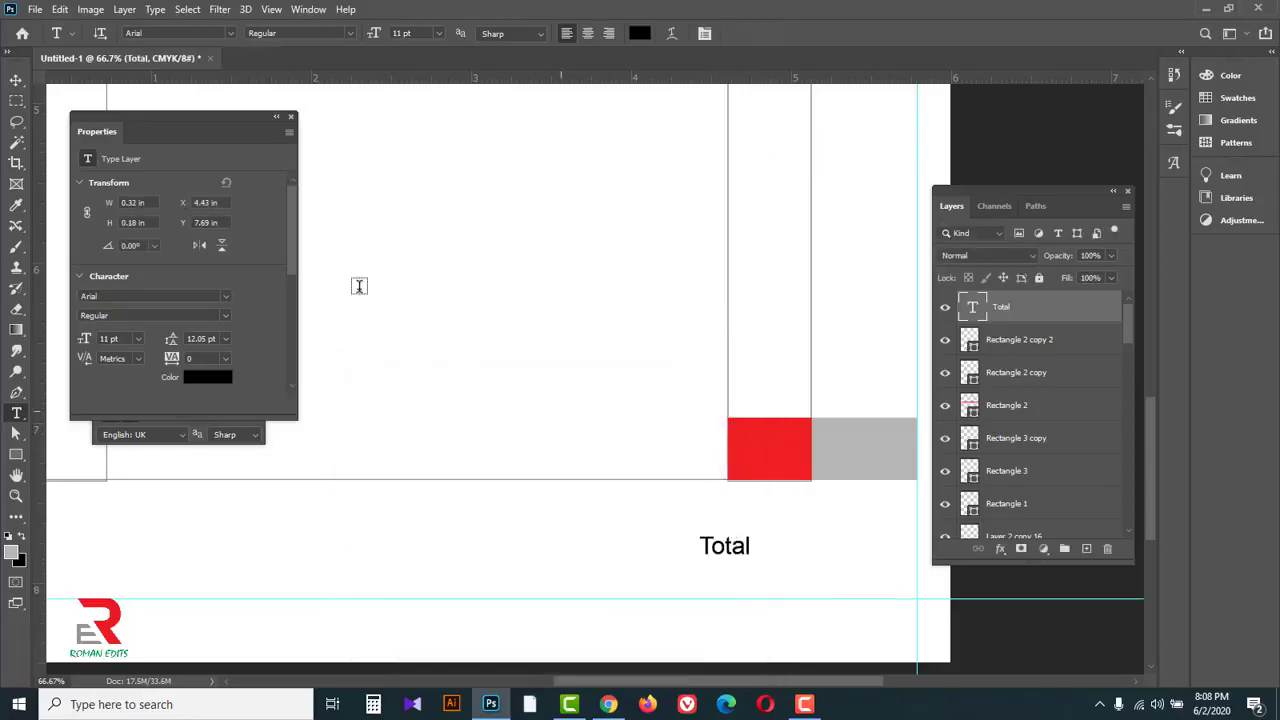
click(17, 80)
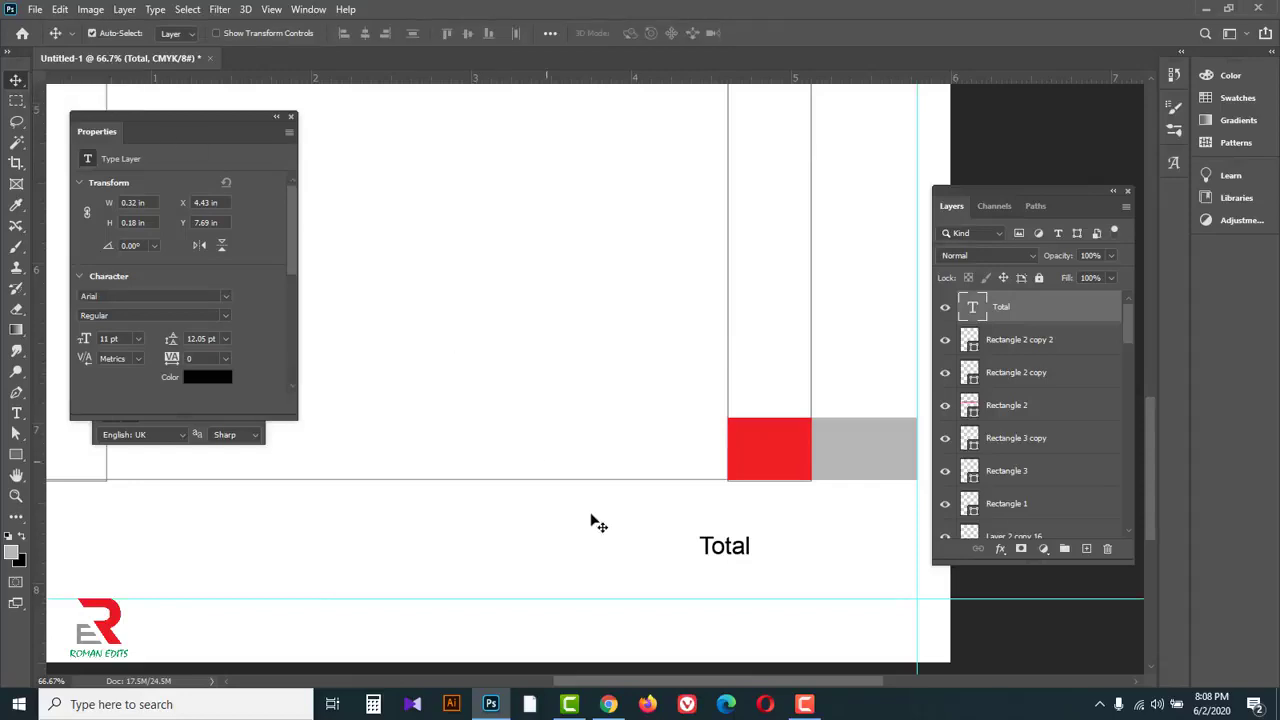
Move Total into the red cell and place a copy below the table's left edge.
drag(708, 542, 746, 445)
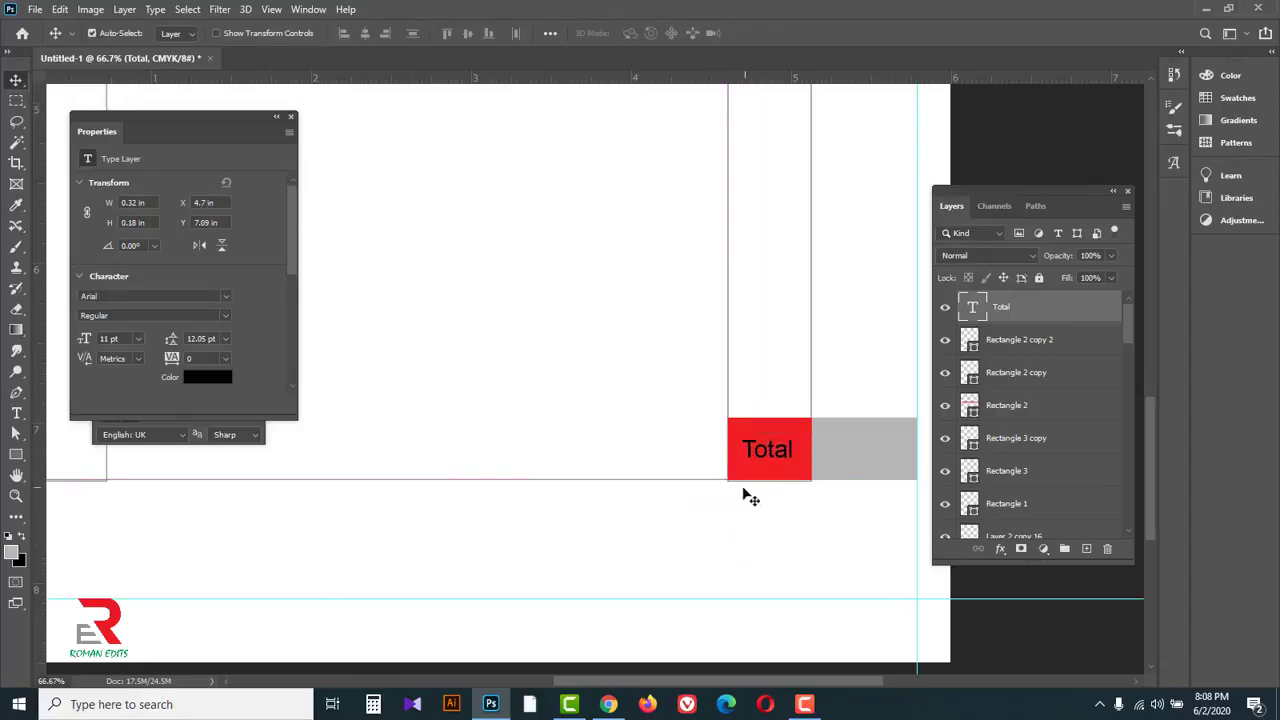
ctrl+alt+click(720, 499)
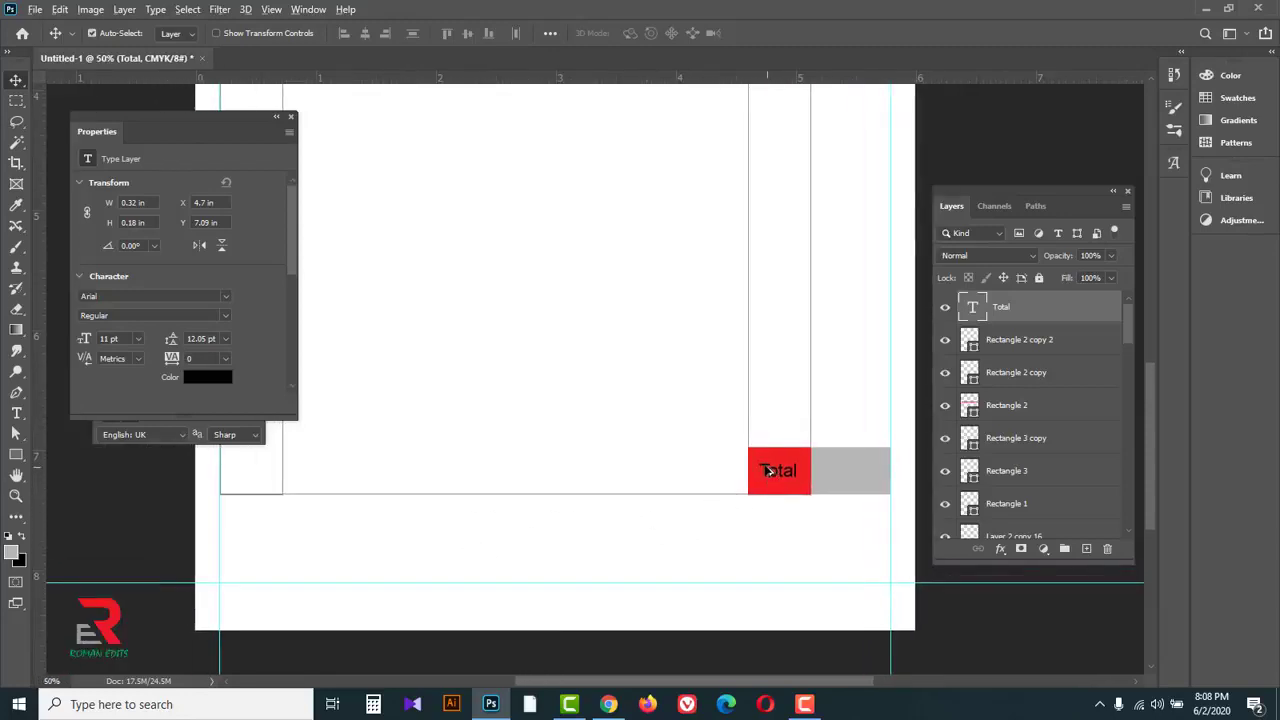
drag(767, 470, 238, 518)
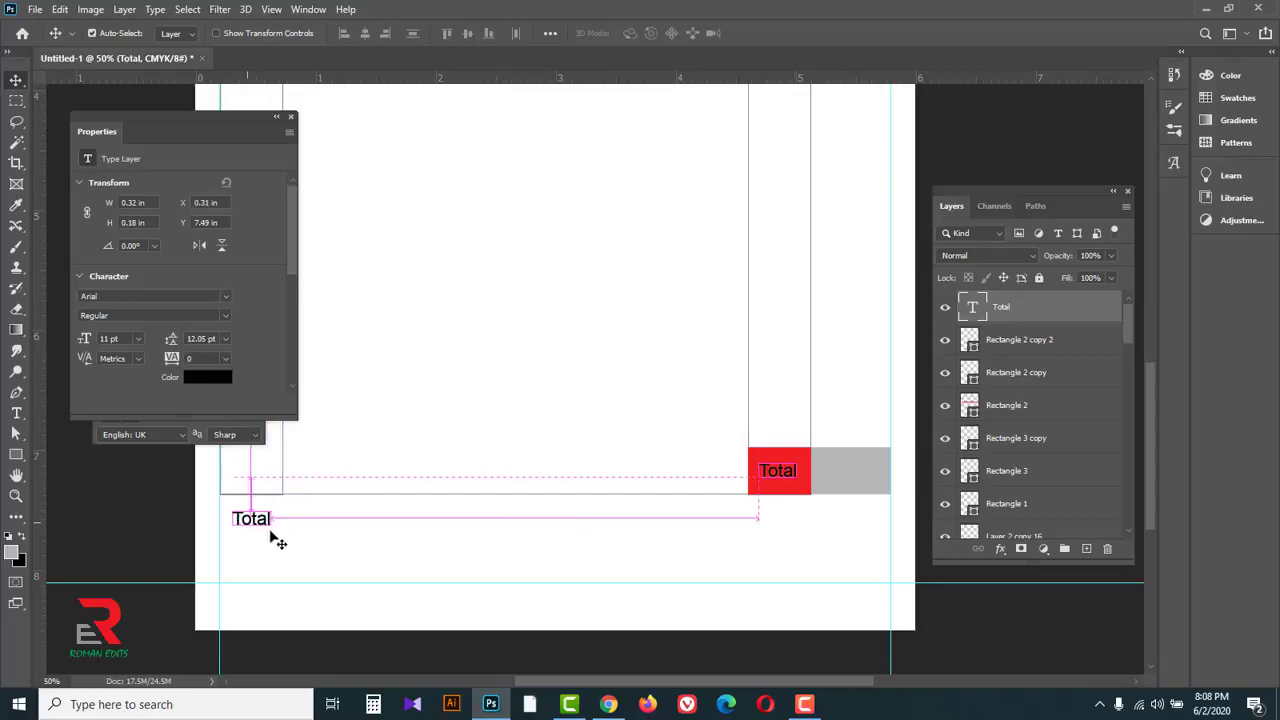
Retype the copied text as 'Taka in Words'.
right_click(17, 413)
click(62, 413)
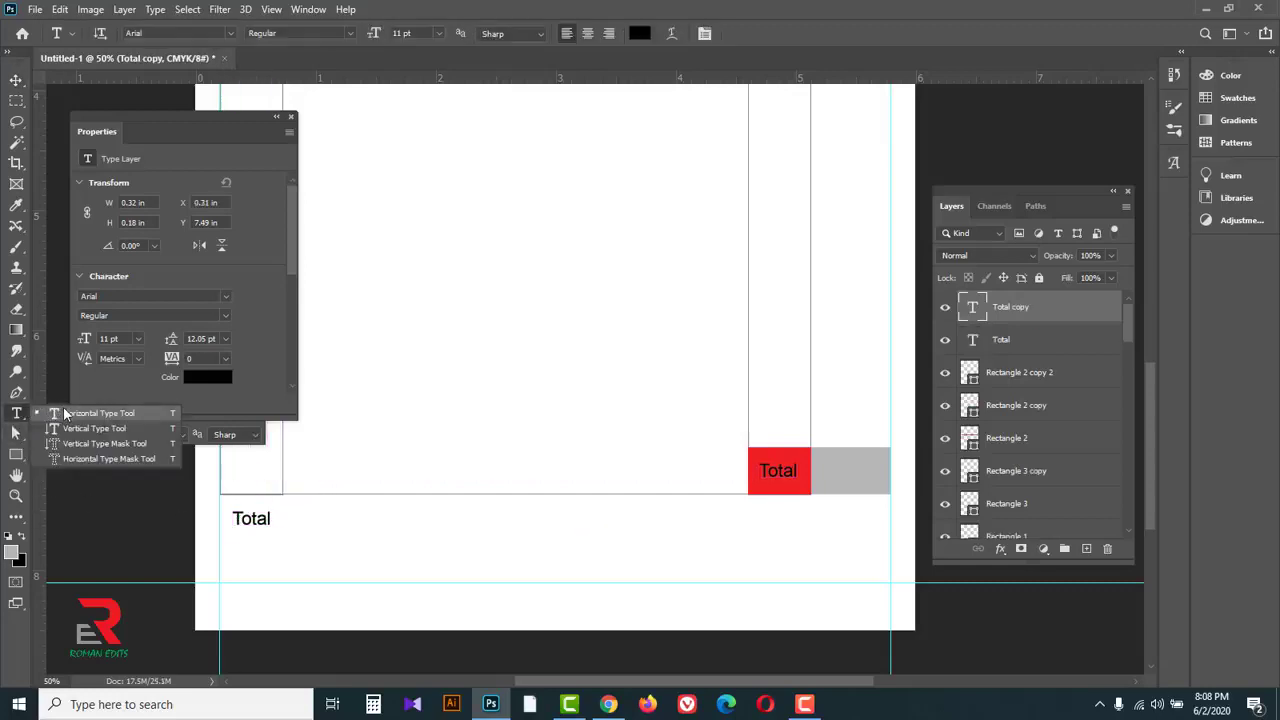
double_click(259, 521)
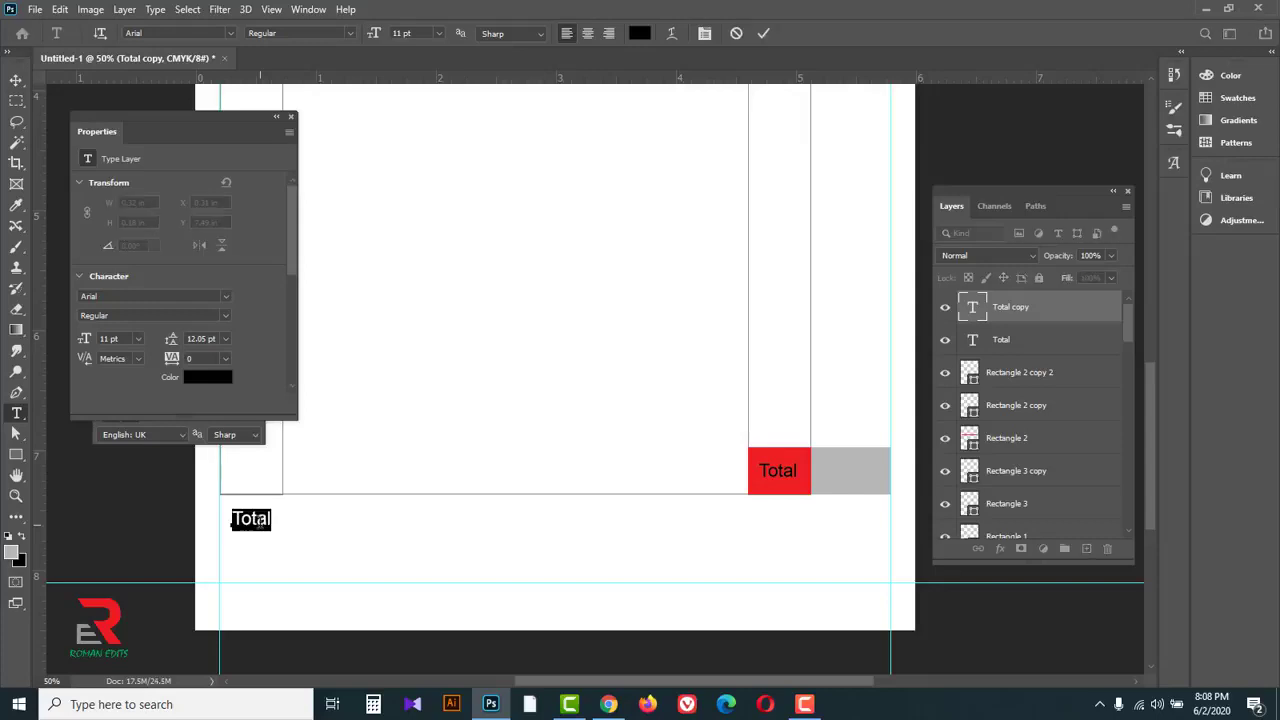
text(Taka in)
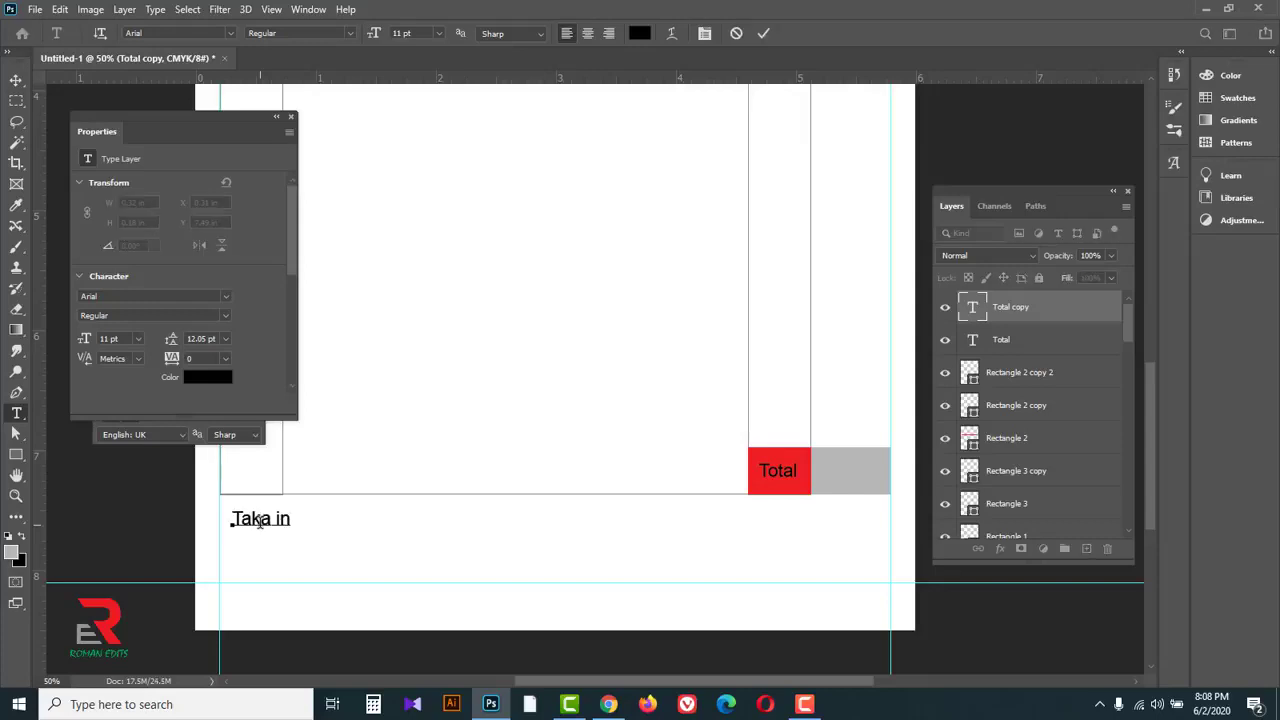
text( Words)
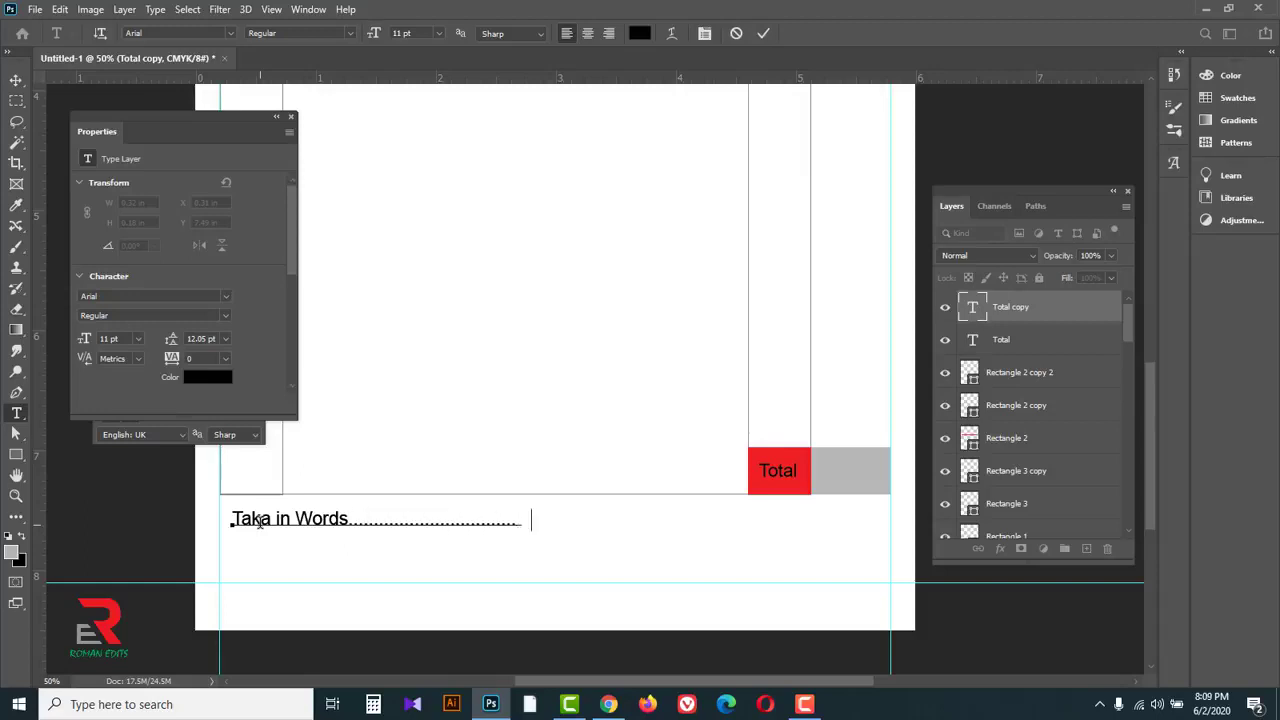
Extend the Taka in Words line with a row of dots to the table's right edge.
text(.......................................)
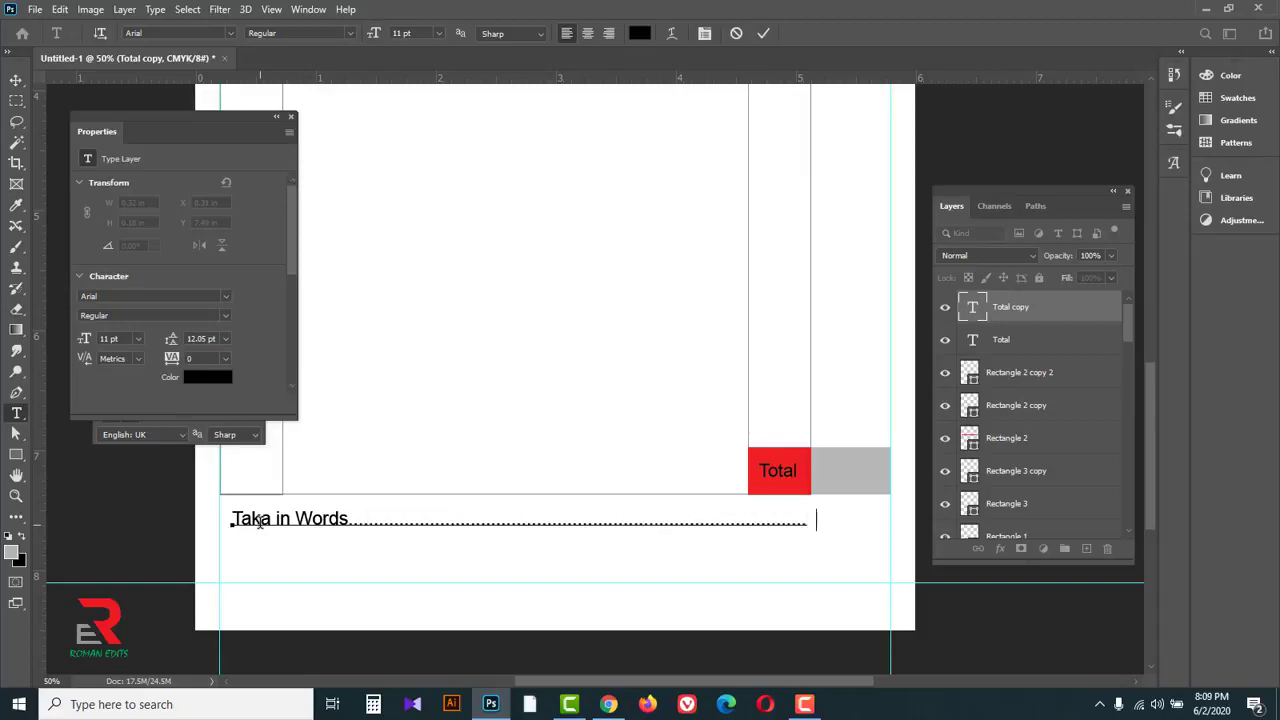
text(................)
click(763, 35)
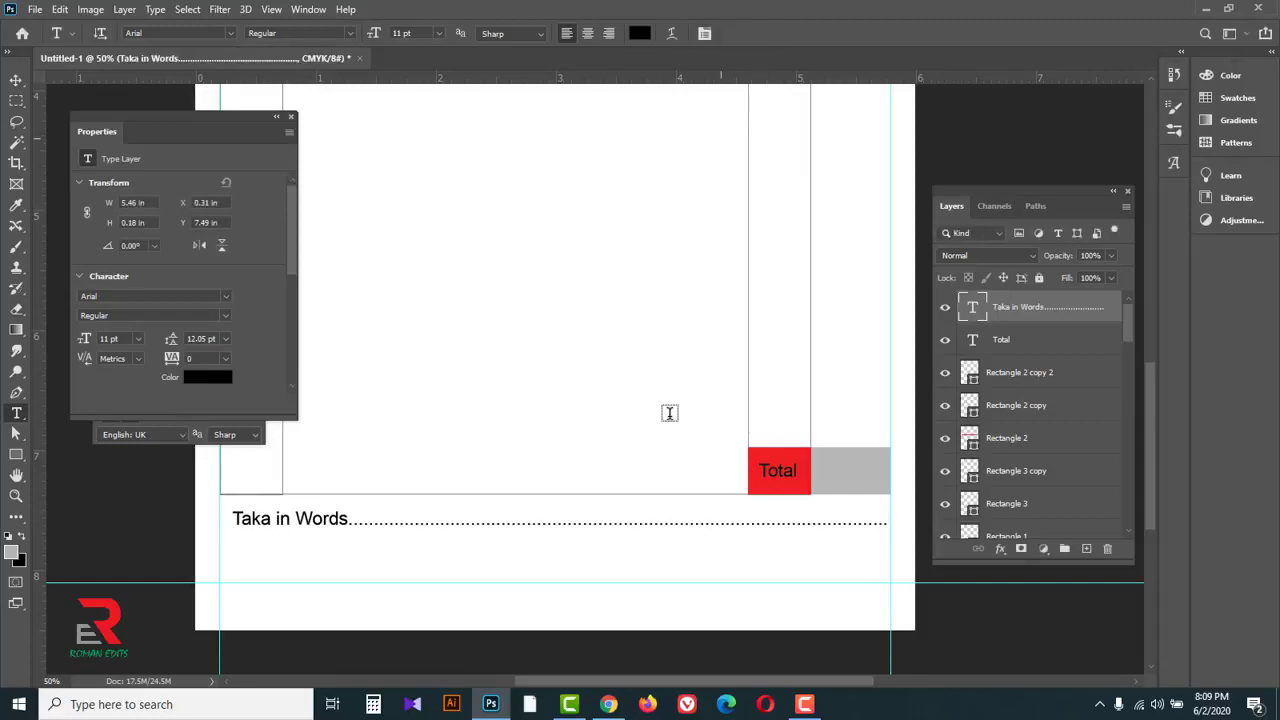
click(16, 80)
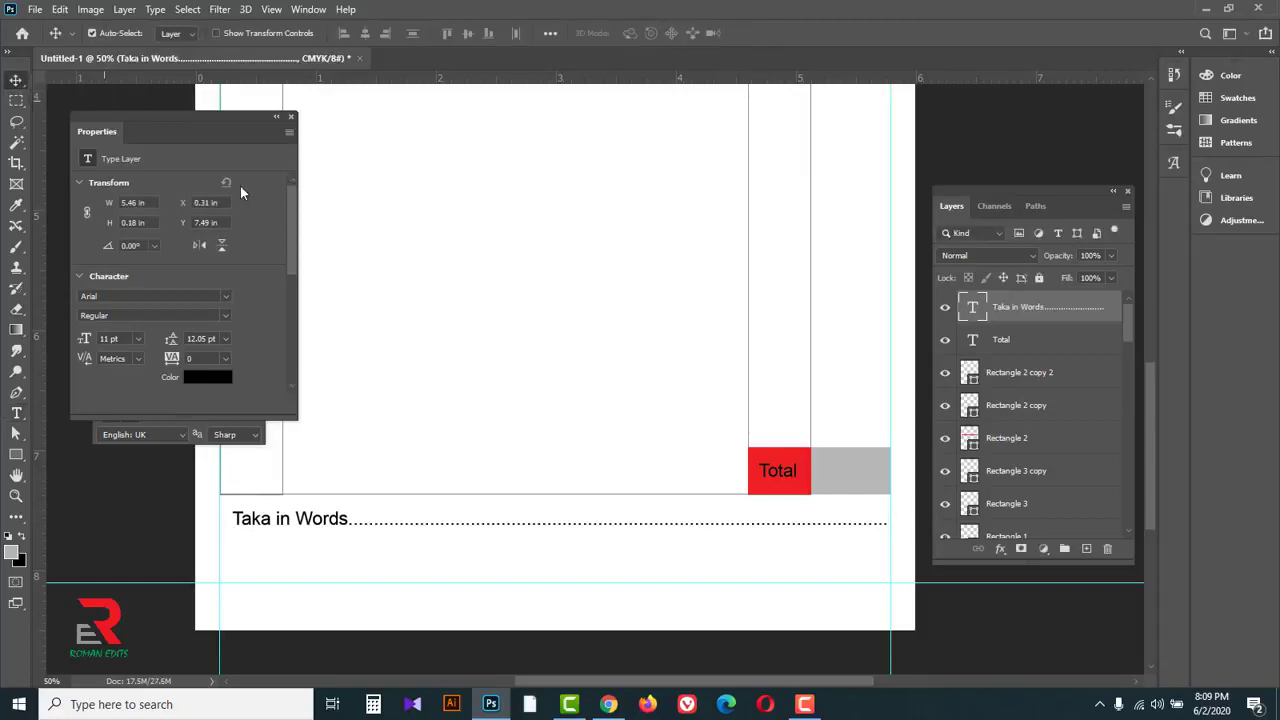
Copy the red rectangle below Taka in Words and shorten it into a thin red bar.
mouse_move(758, 456)
mouse_down()
mouse_move(305, 590)
mouse_move(840, 544)
mouse_move(835, 555)
mouse_move(534, 569)
mouse_up()
key(ctrl+alt+t)
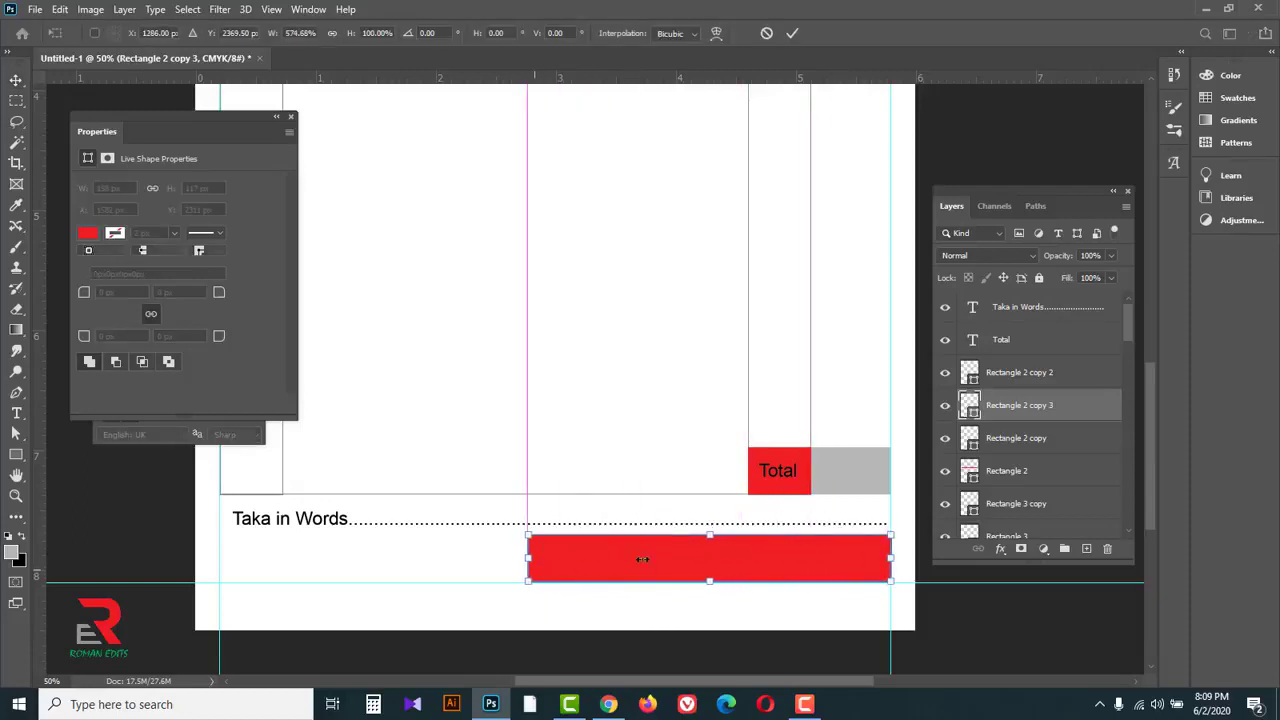
drag(710, 537, 711, 549)
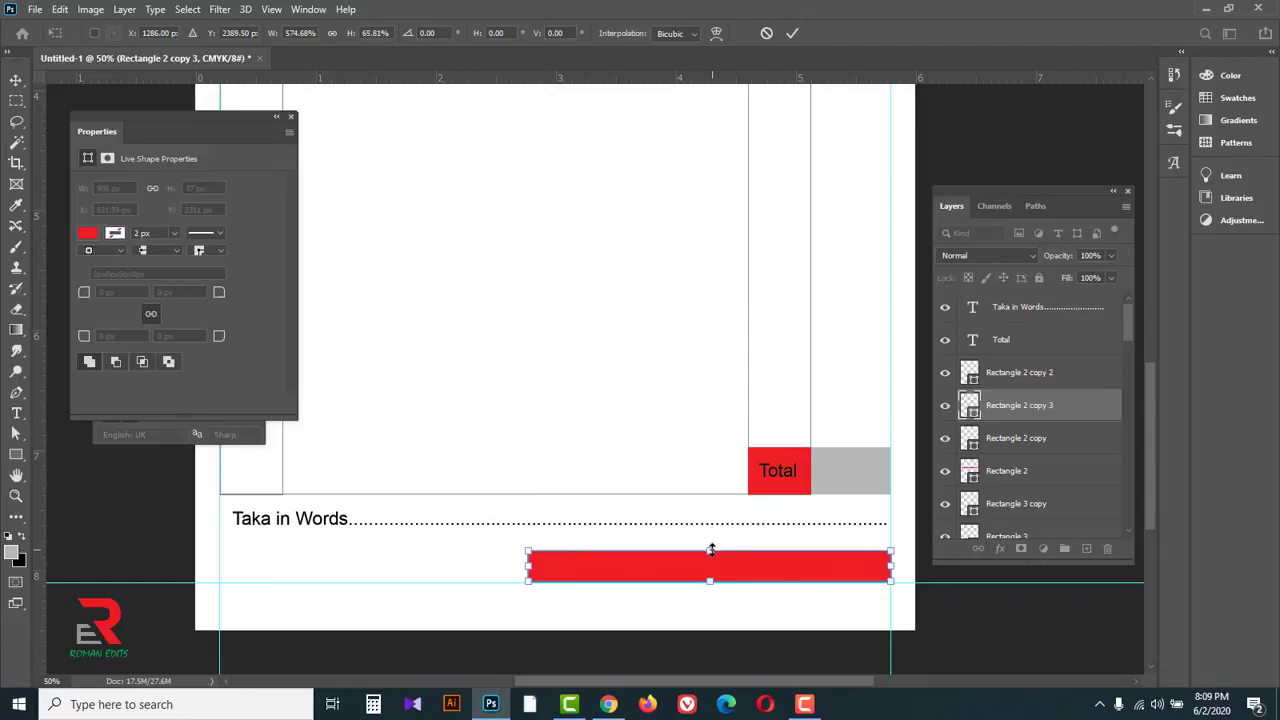
click(792, 34)
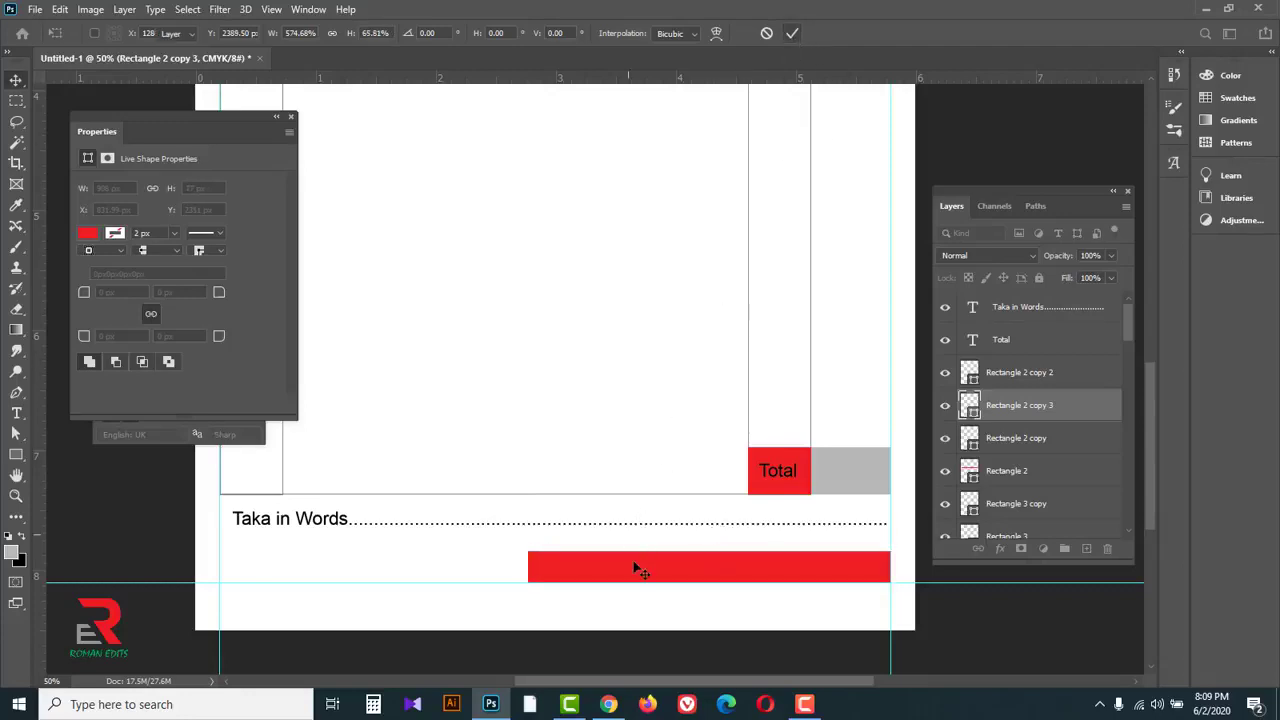
Duplicate the bar to the left edge and fill the copy black.
drag(678, 577, 368, 574)
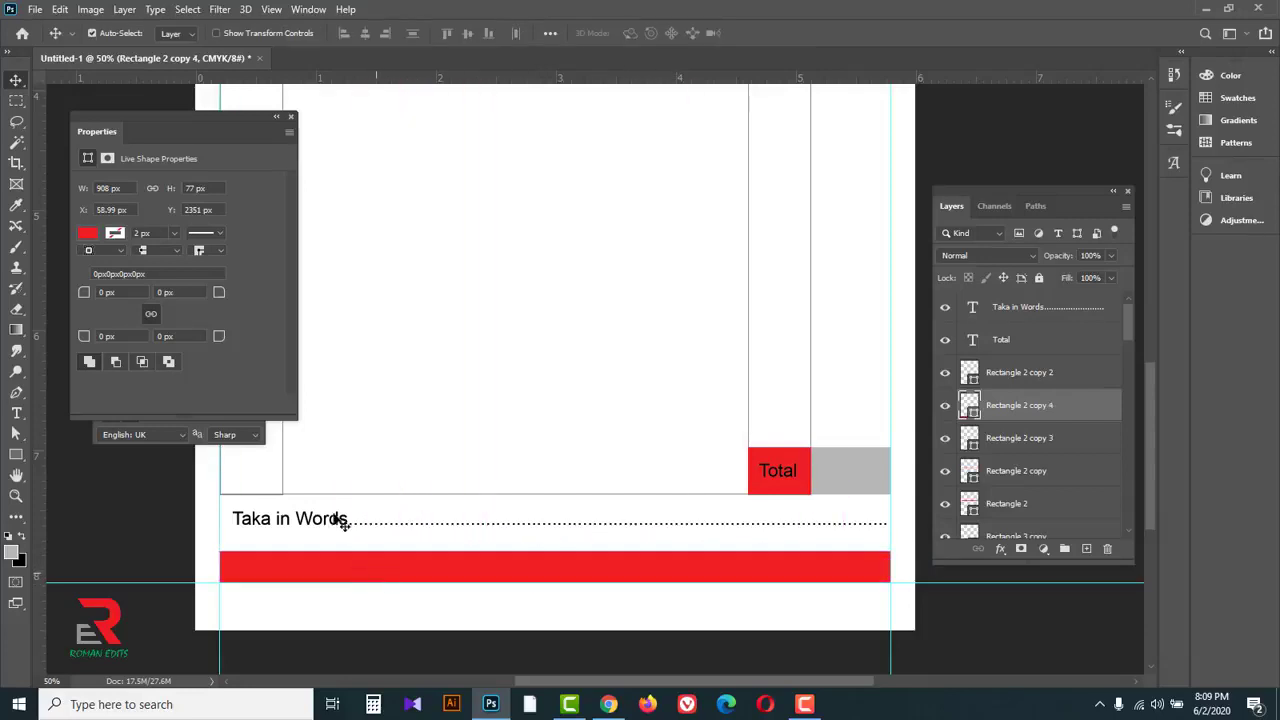
click(87, 235)
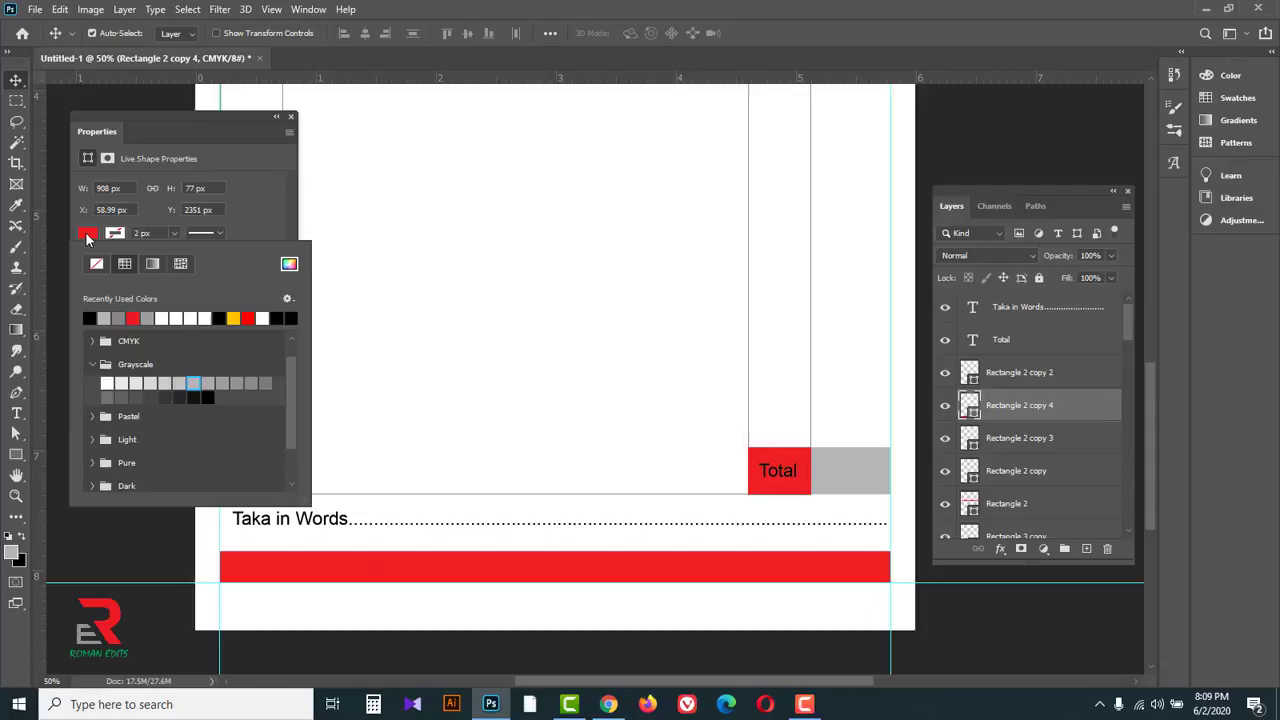
click(90, 318)
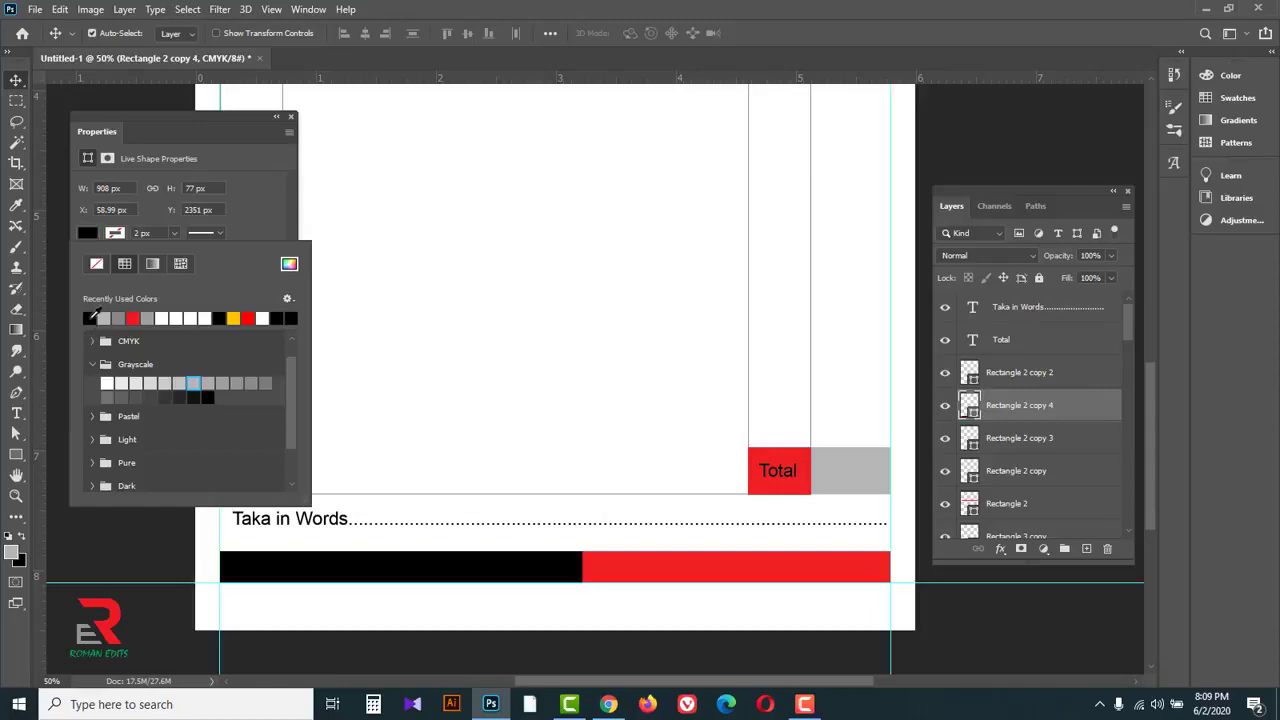
click(290, 120)
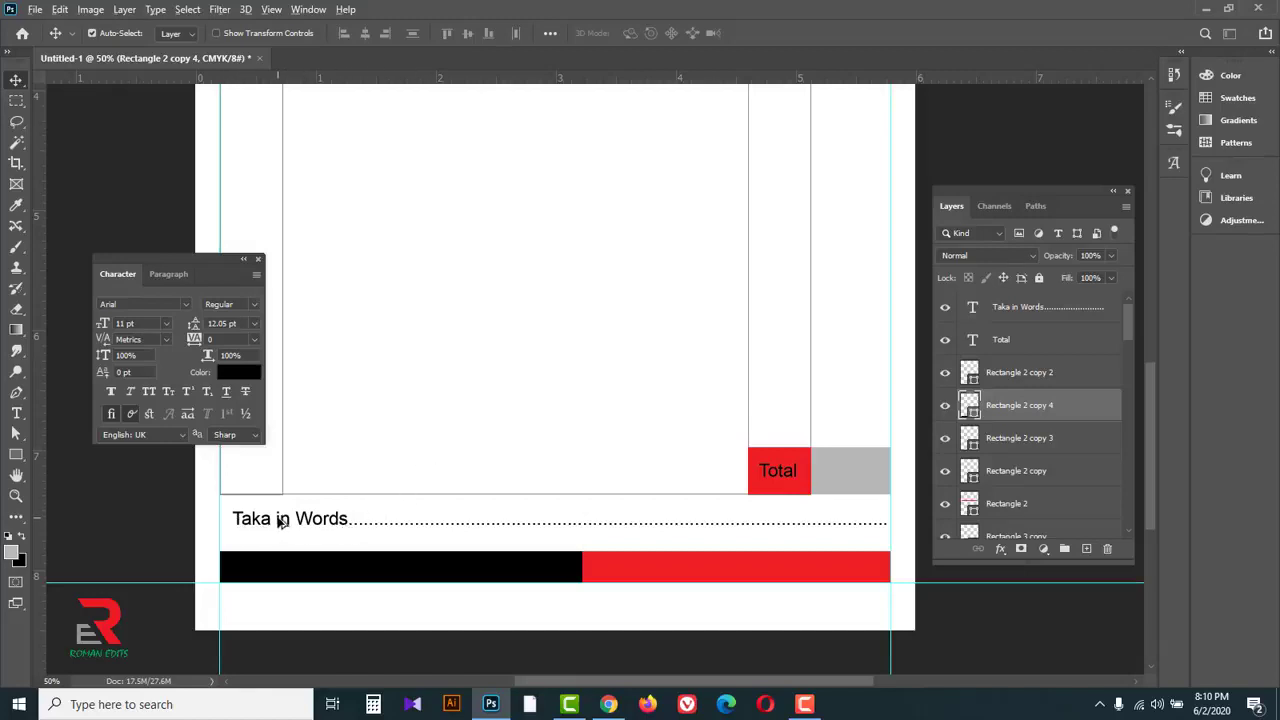
Duplicate the Taka in Words line lower and retype it as 'Receiver Sign'.
drag(281, 521, 299, 539)
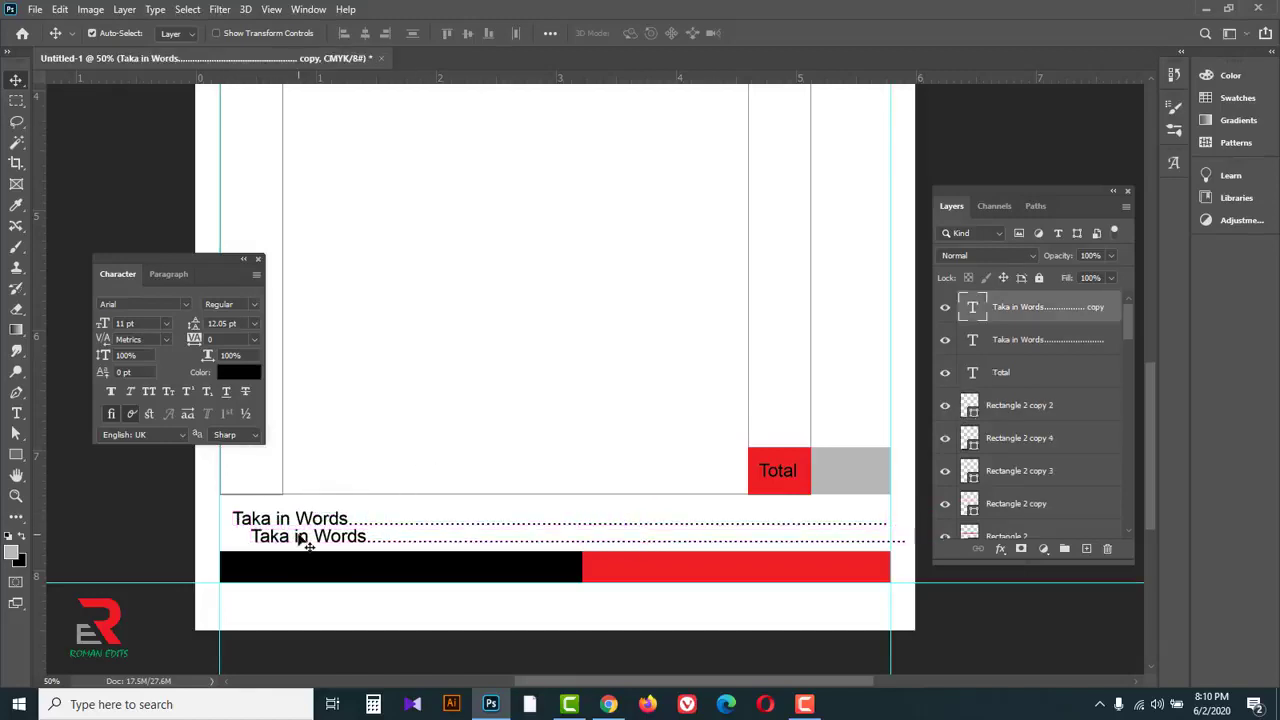
click(16, 413)
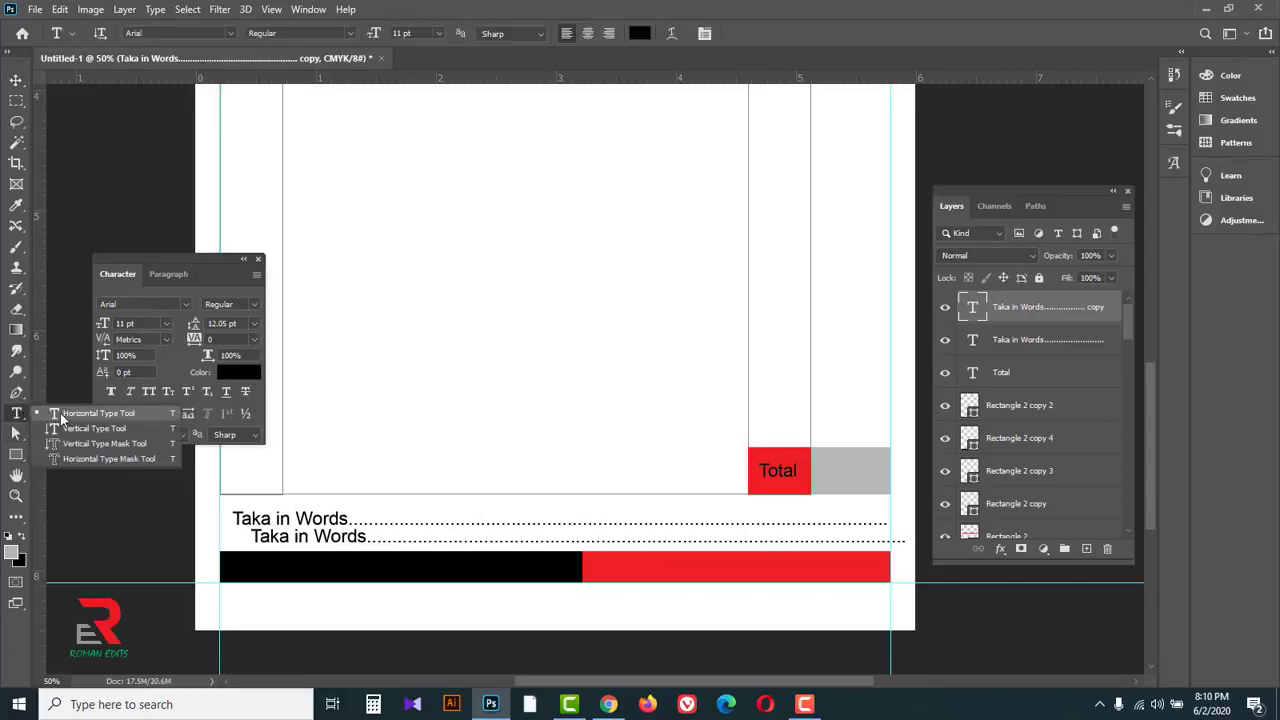
click(100, 418)
triple_click(335, 536)
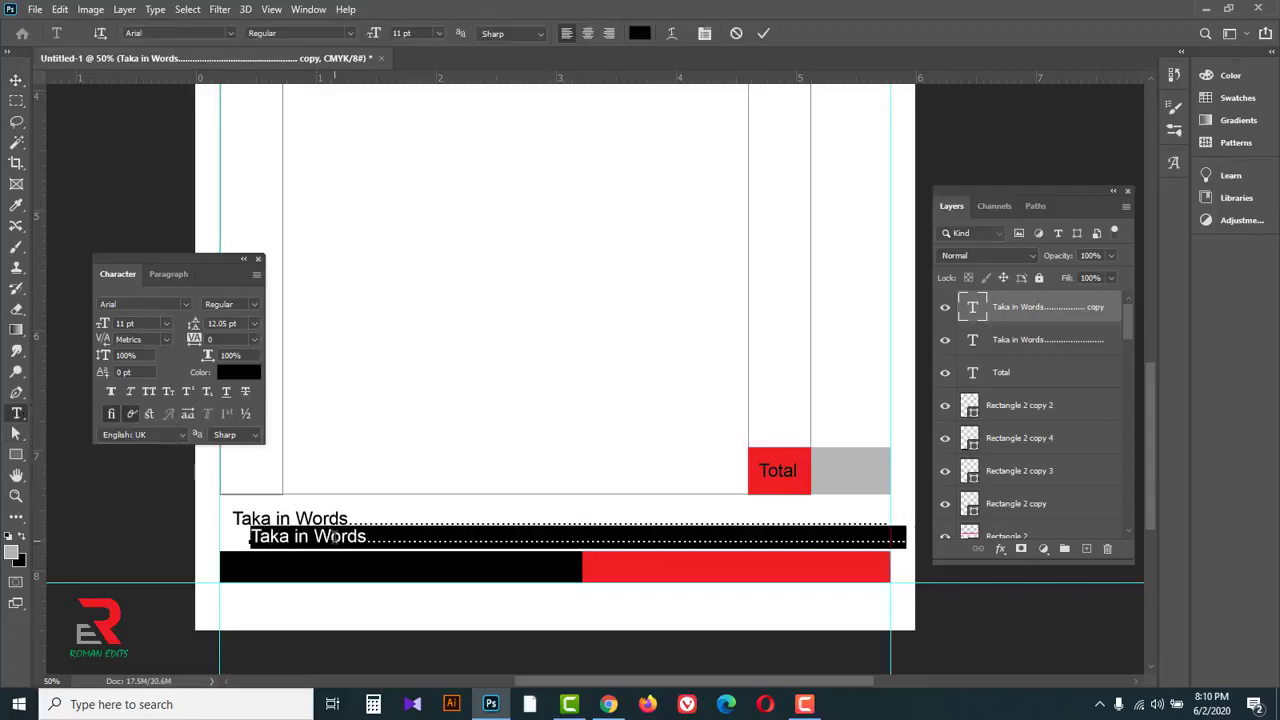
click(333, 536)
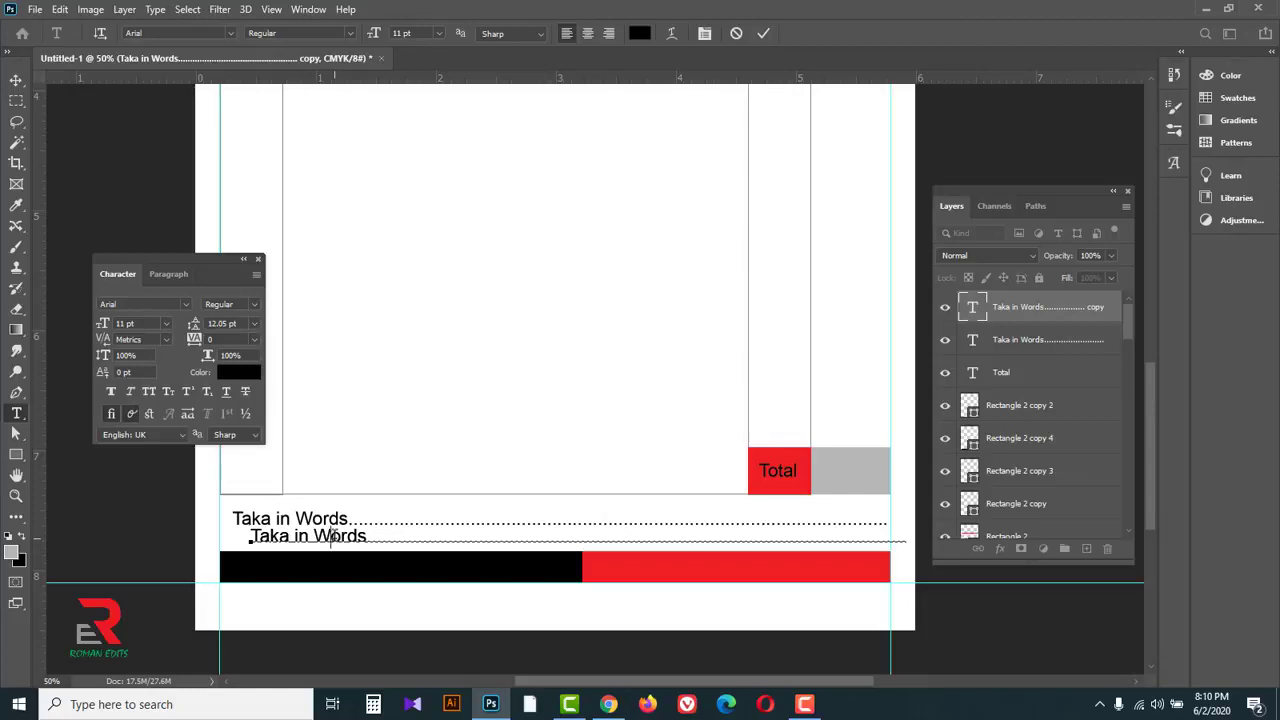
triple_click(333, 536)
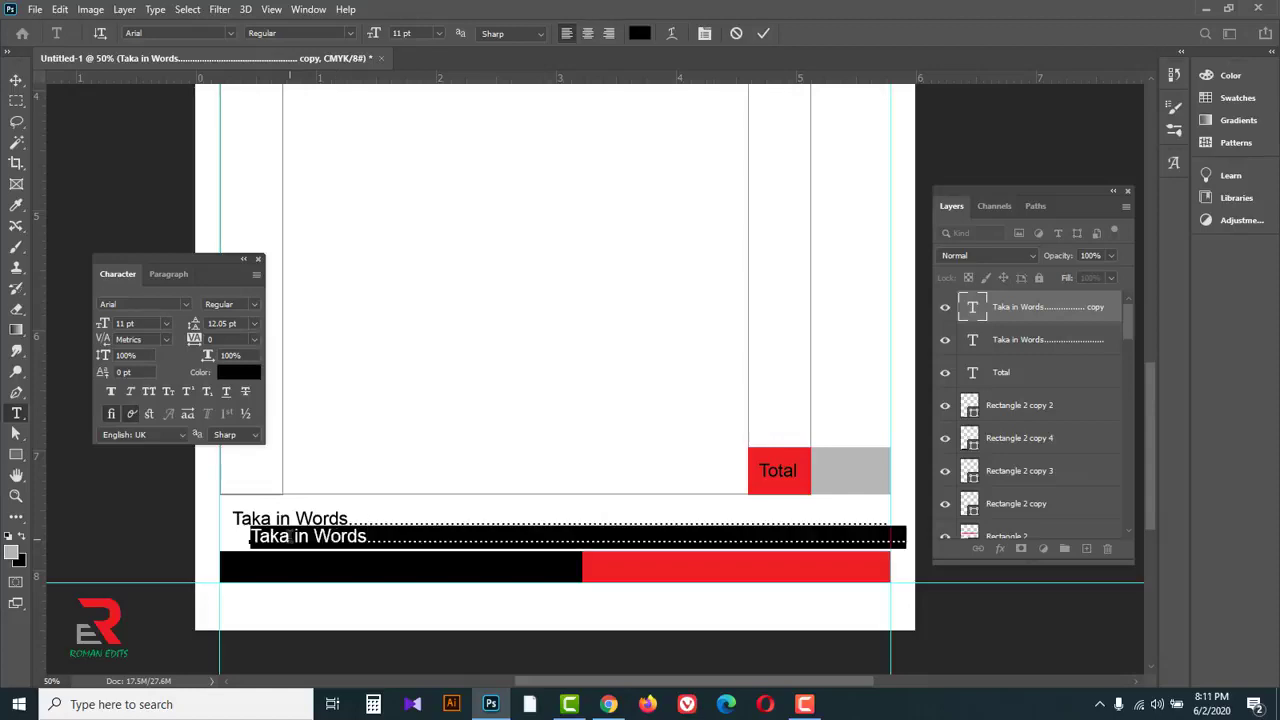
text(Receiv)
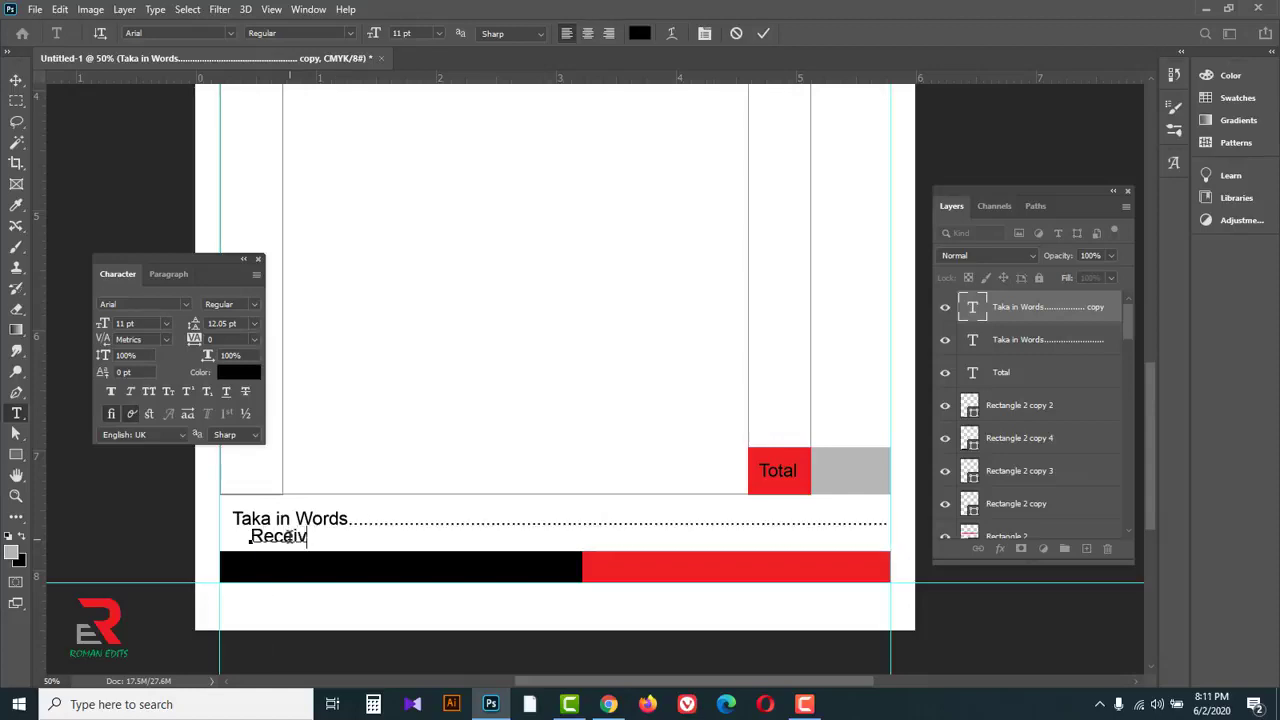
text(ign)
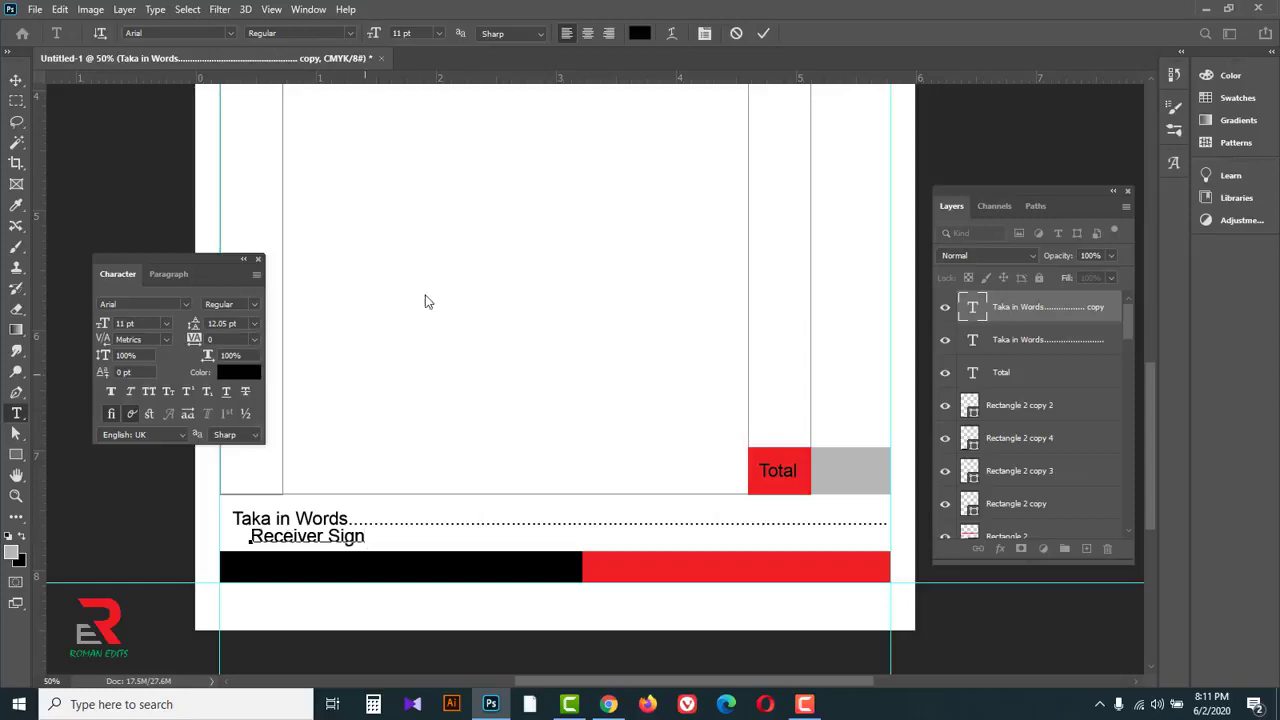
click(763, 34)
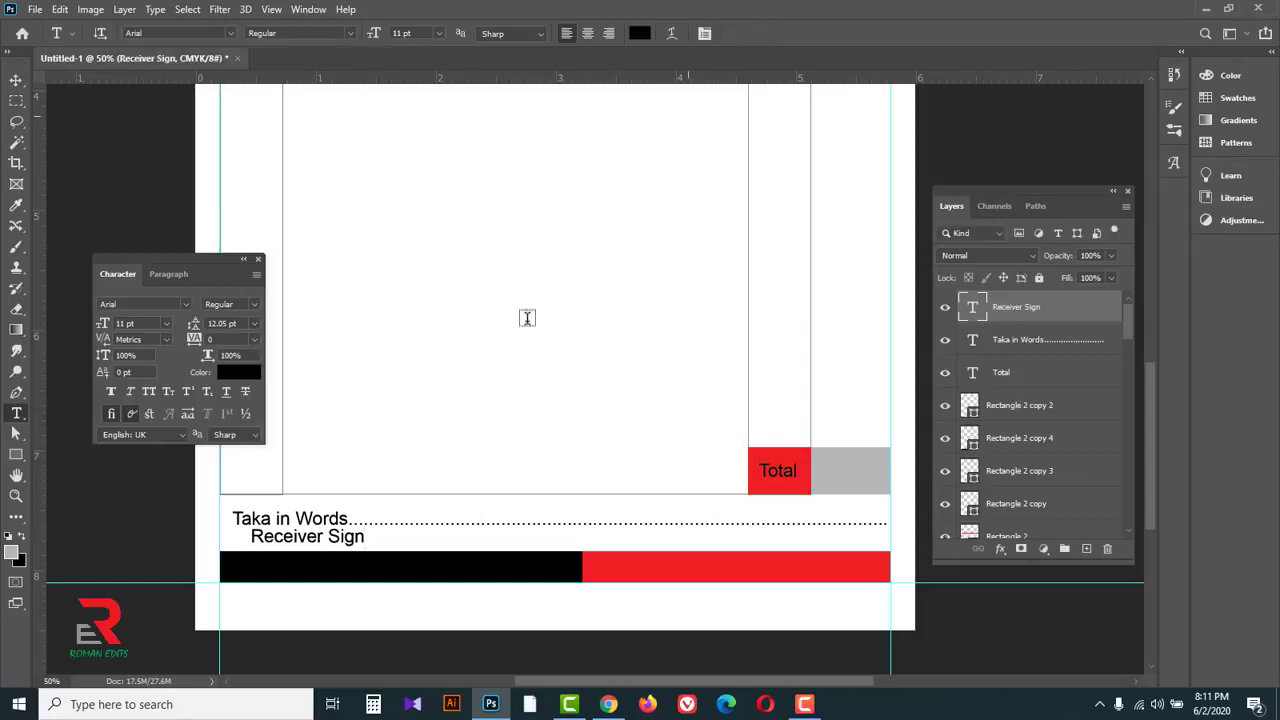
click(16, 80)
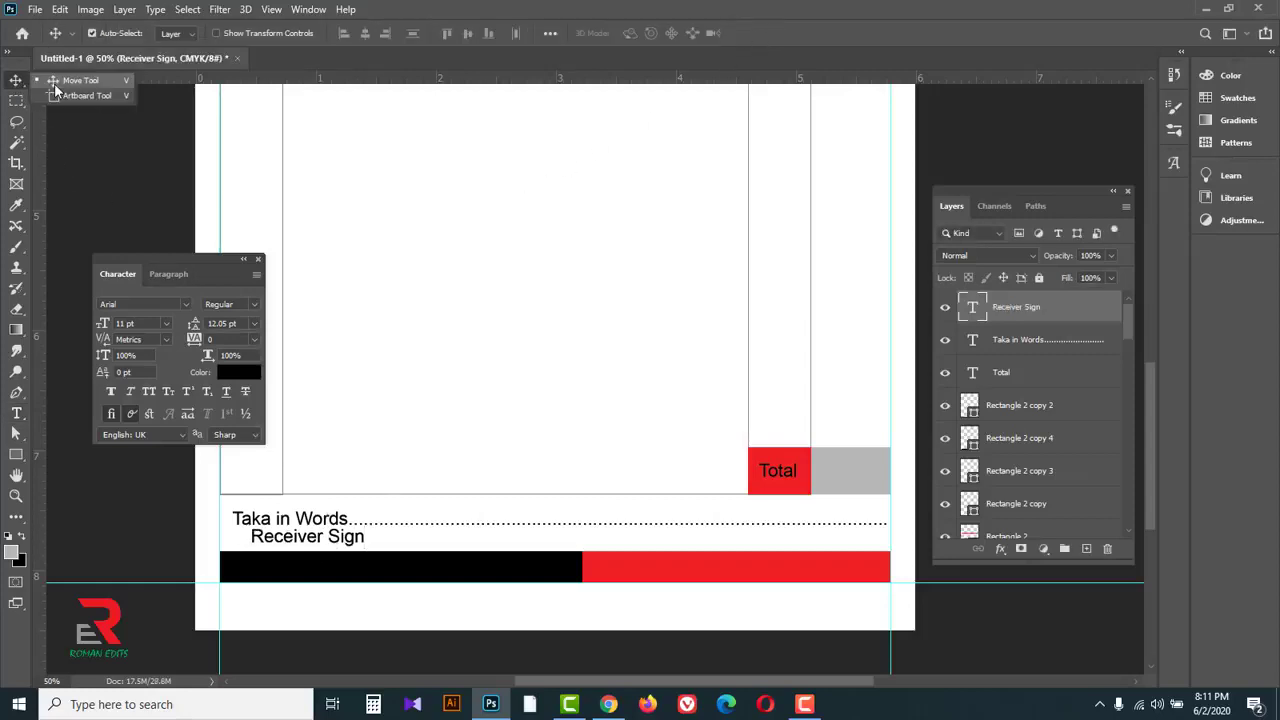
Move Receiver Sign onto the black bar, color it white, and copy it onto the red bar.
drag(336, 537, 369, 569)
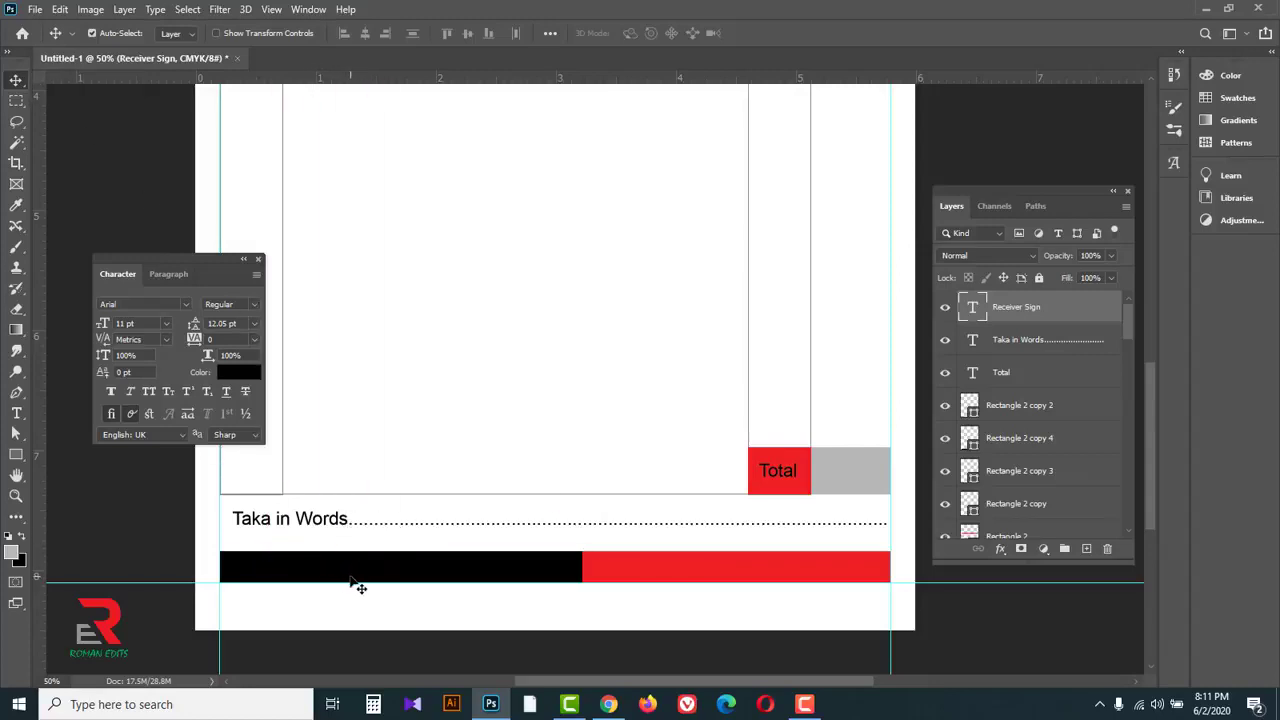
click(233, 378)
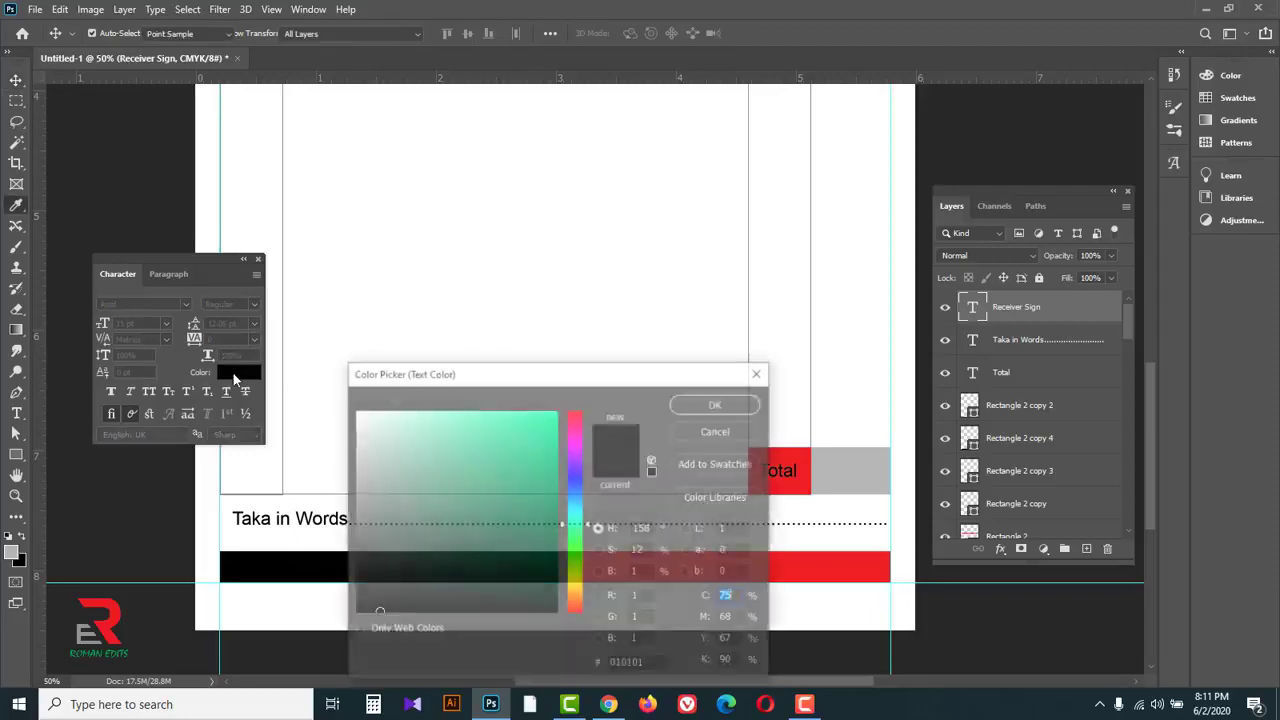
drag(405, 446, 350, 406)
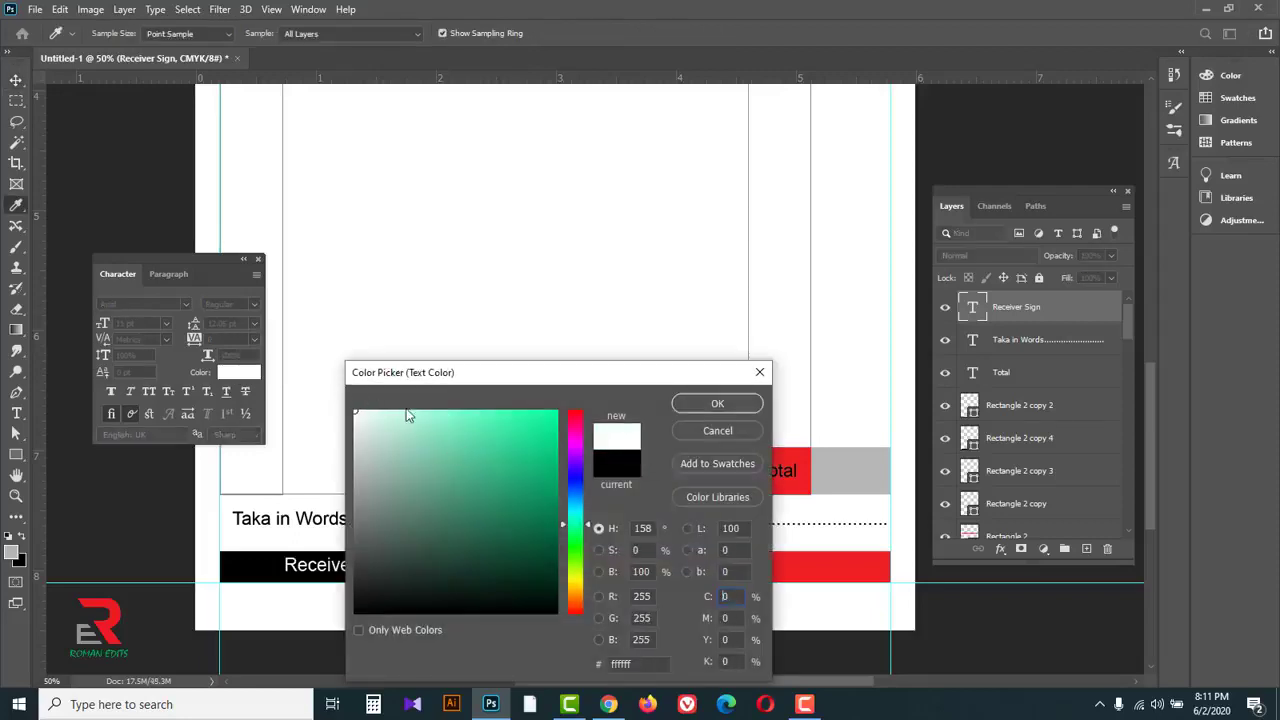
click(706, 404)
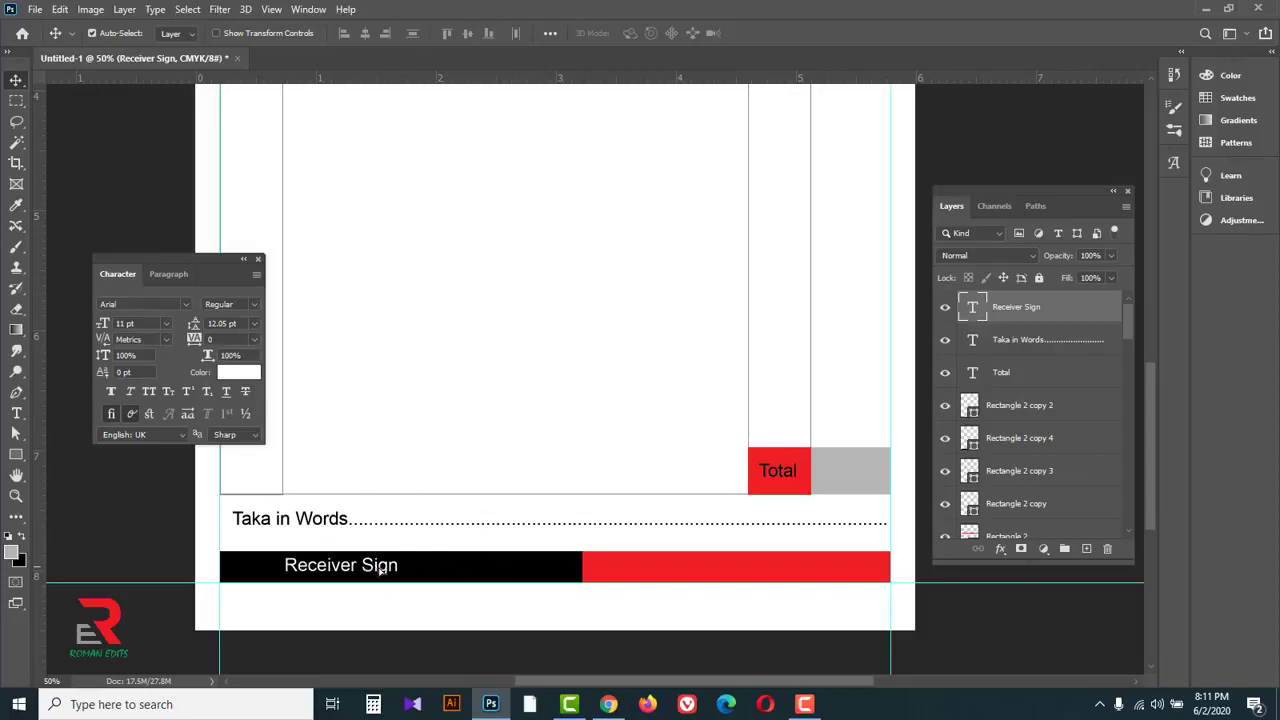
drag(378, 574, 740, 568)
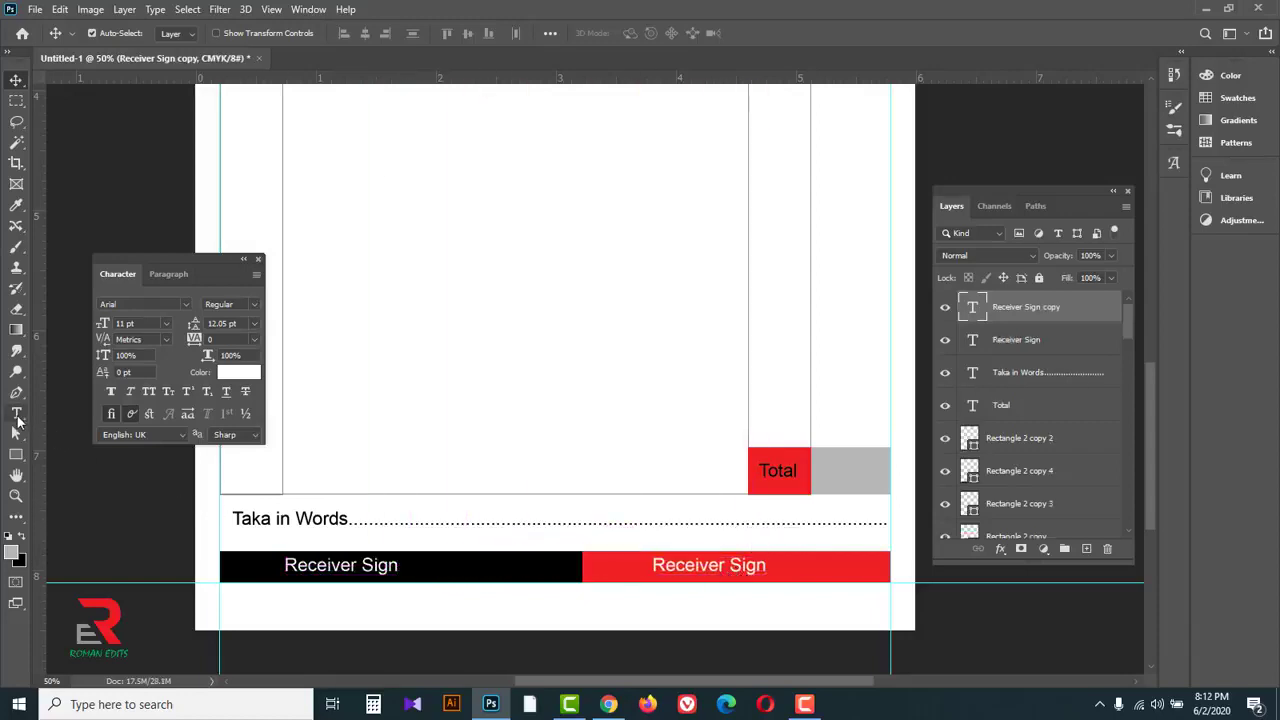
Retype the copied label on the red footer bar as 'For Post E-Center'.
click(17, 413)
click(100, 414)
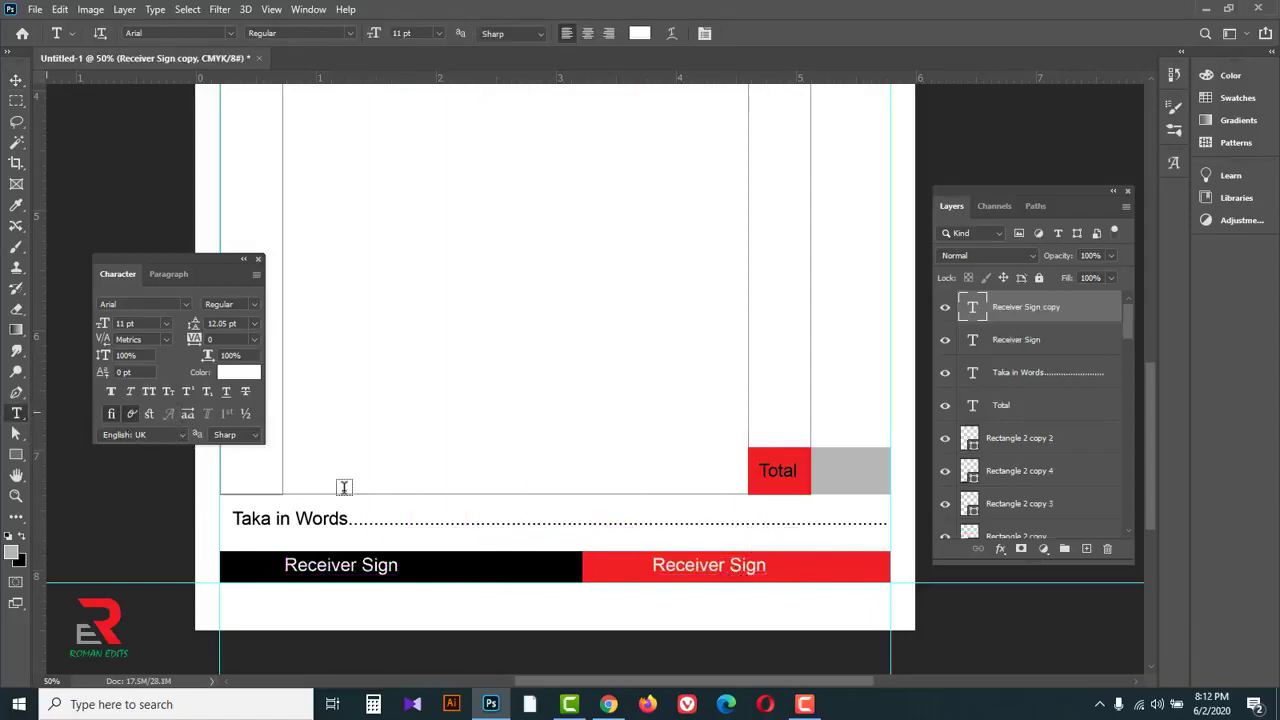
triple_click(714, 565)
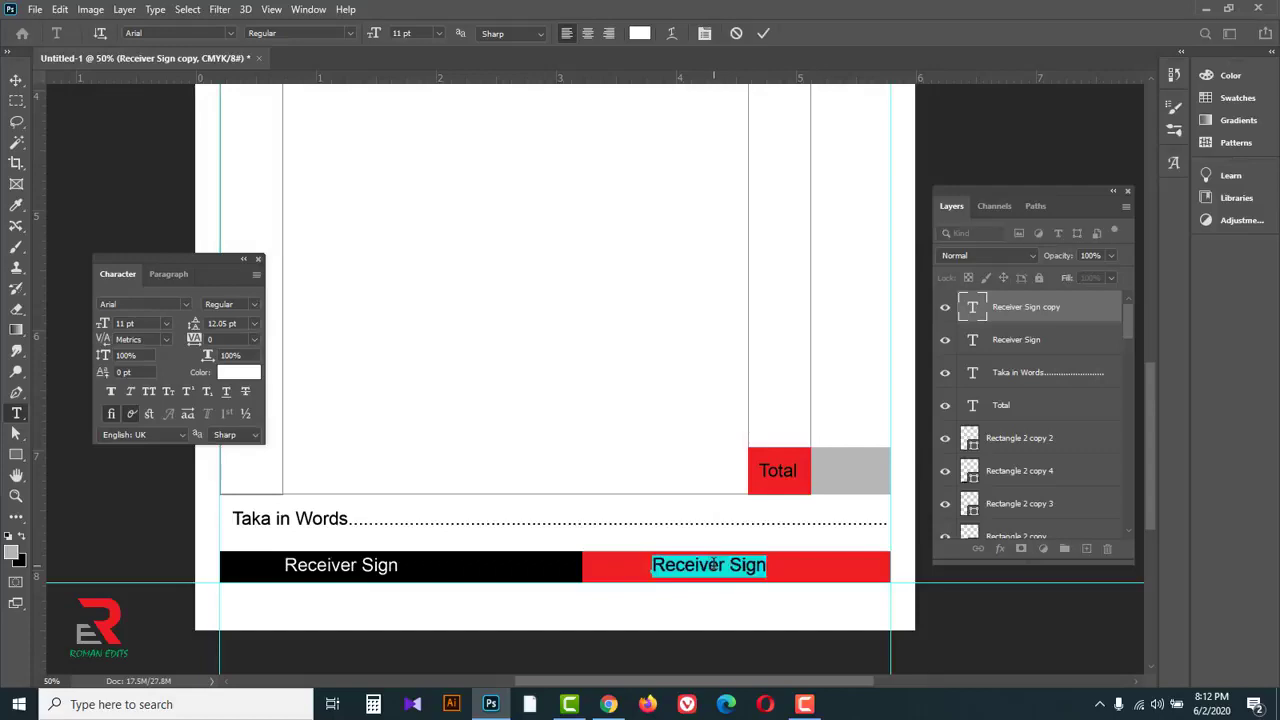
text(For Post E)
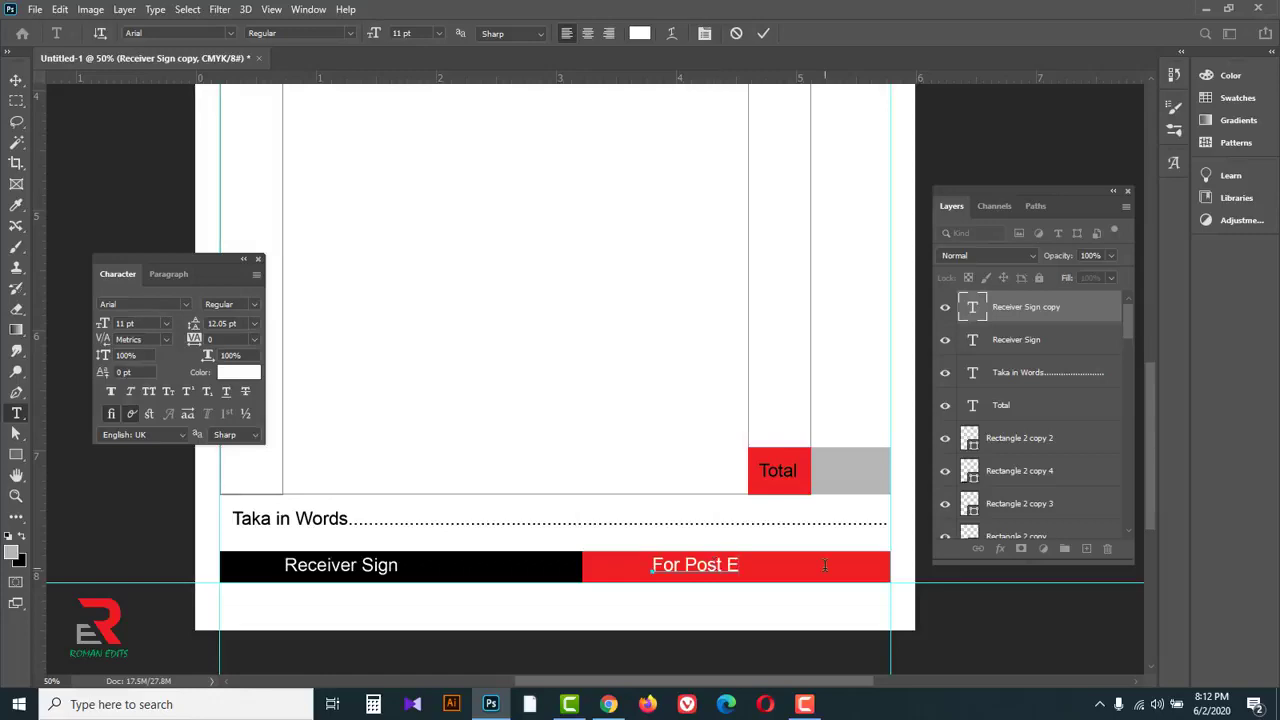
text(ter)
click(760, 36)
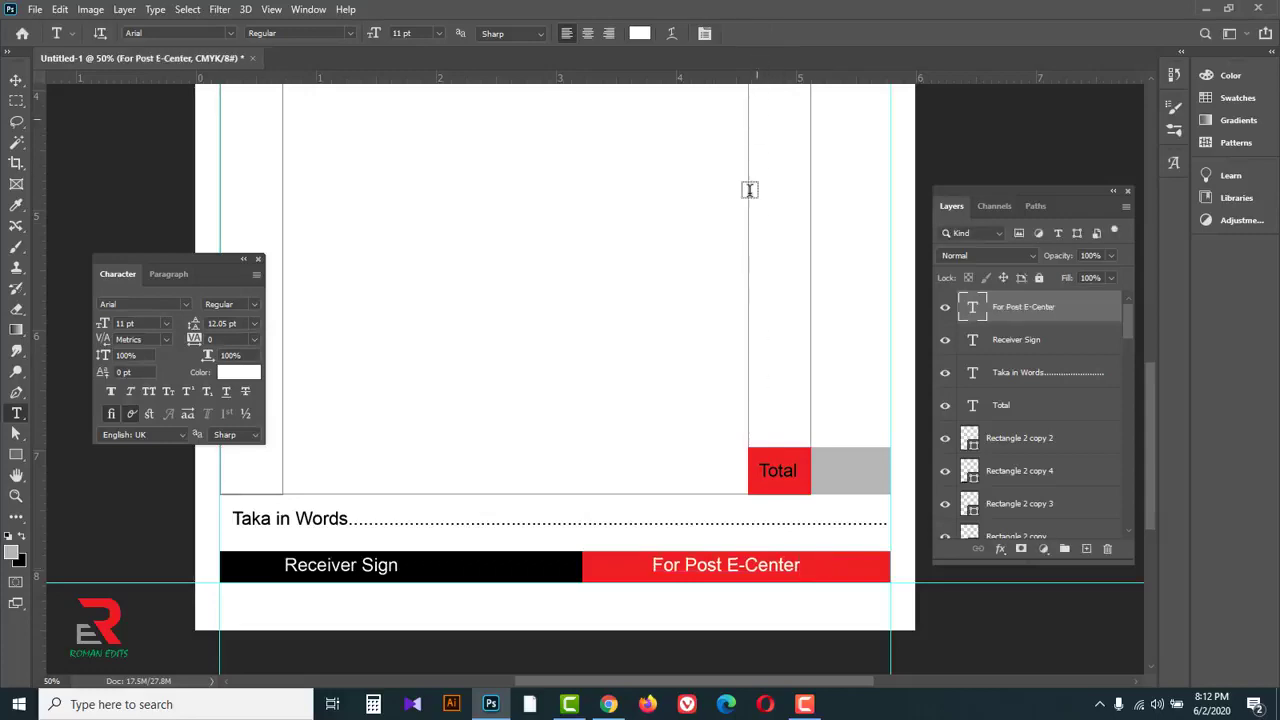
alt+click(682, 376)
Type the headings NO, Description, Qty and Total Amount on the red header bar, removing extra spaces.
drag(648, 223, 676, 500)
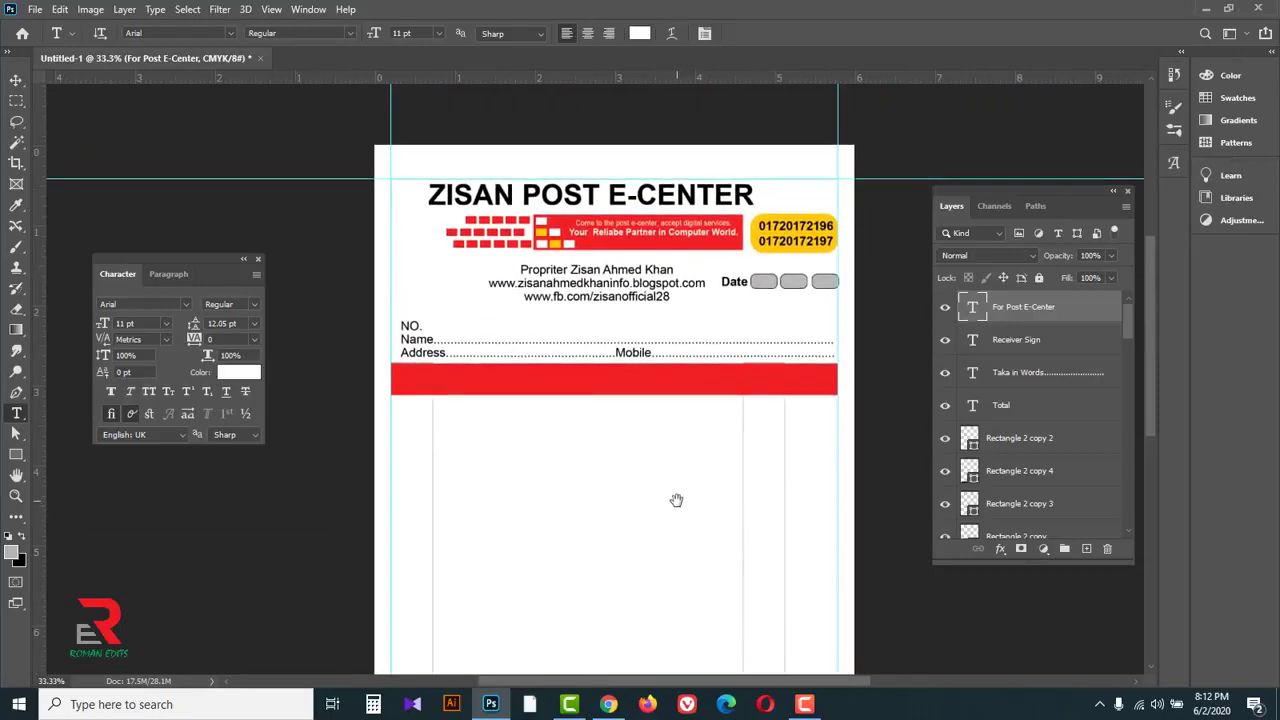
ctrl+click(410, 384)
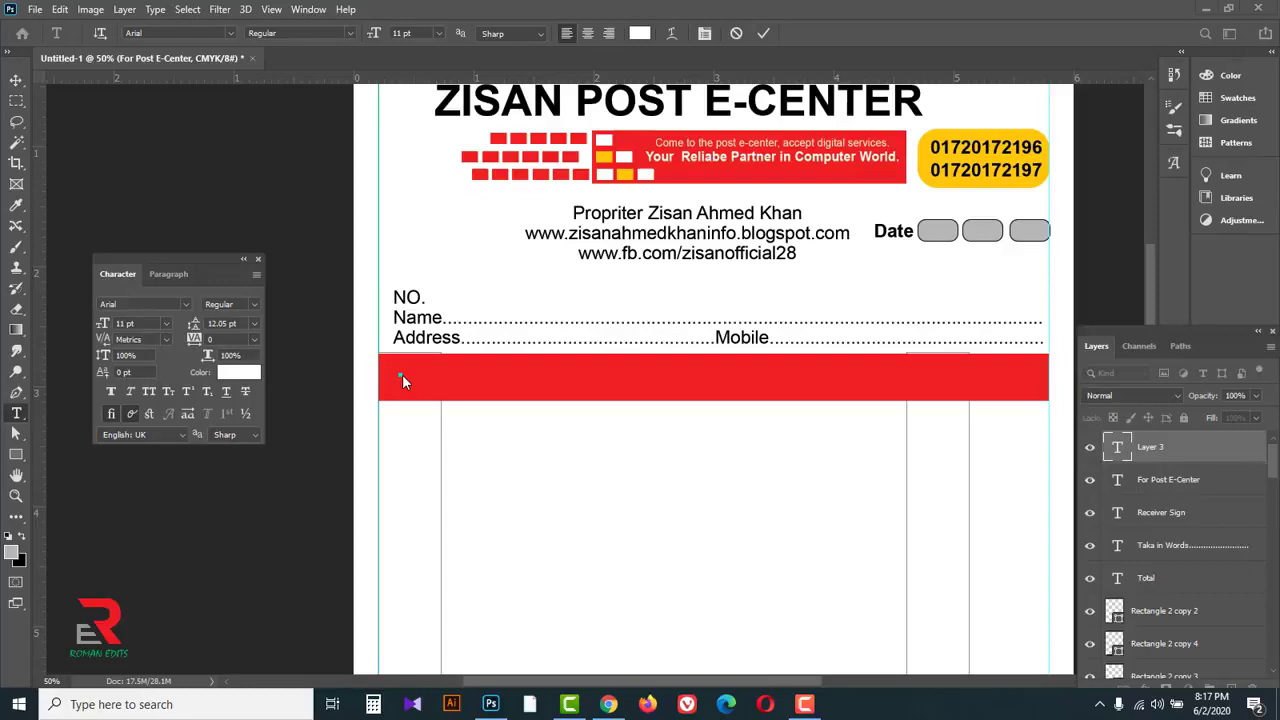
click(401, 375)
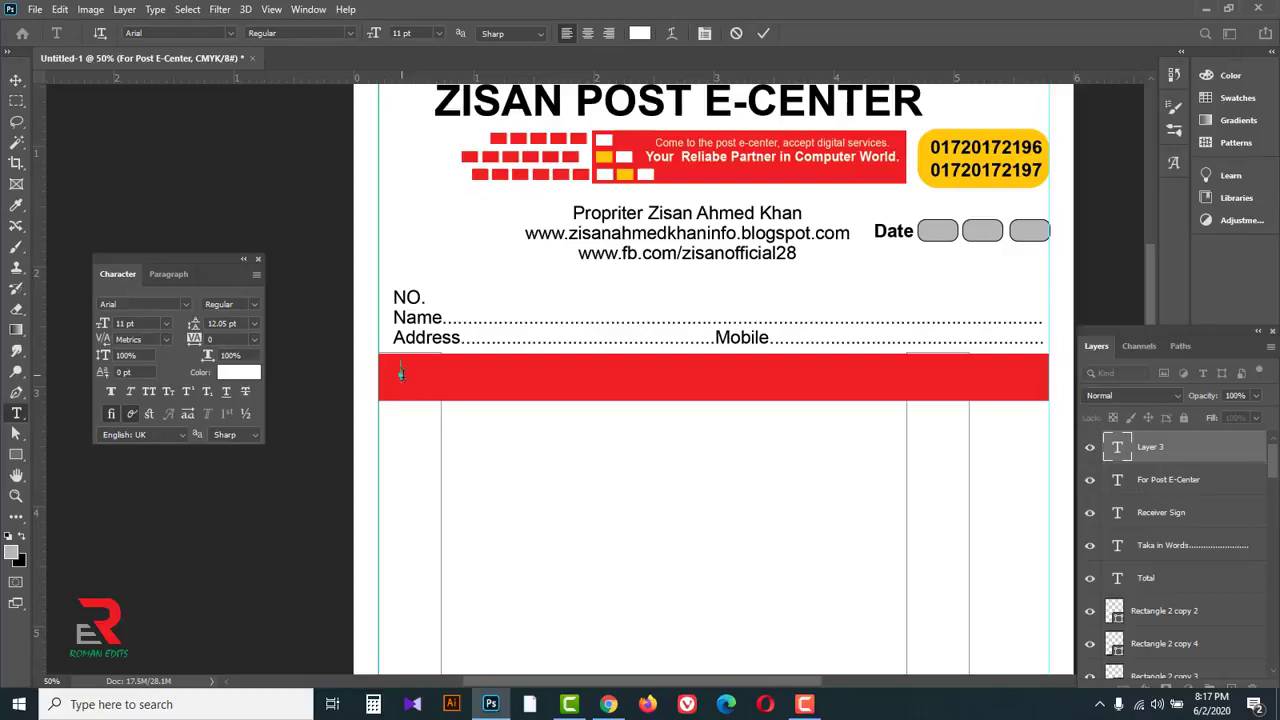
text(NO)
text(DE)
text(crip)
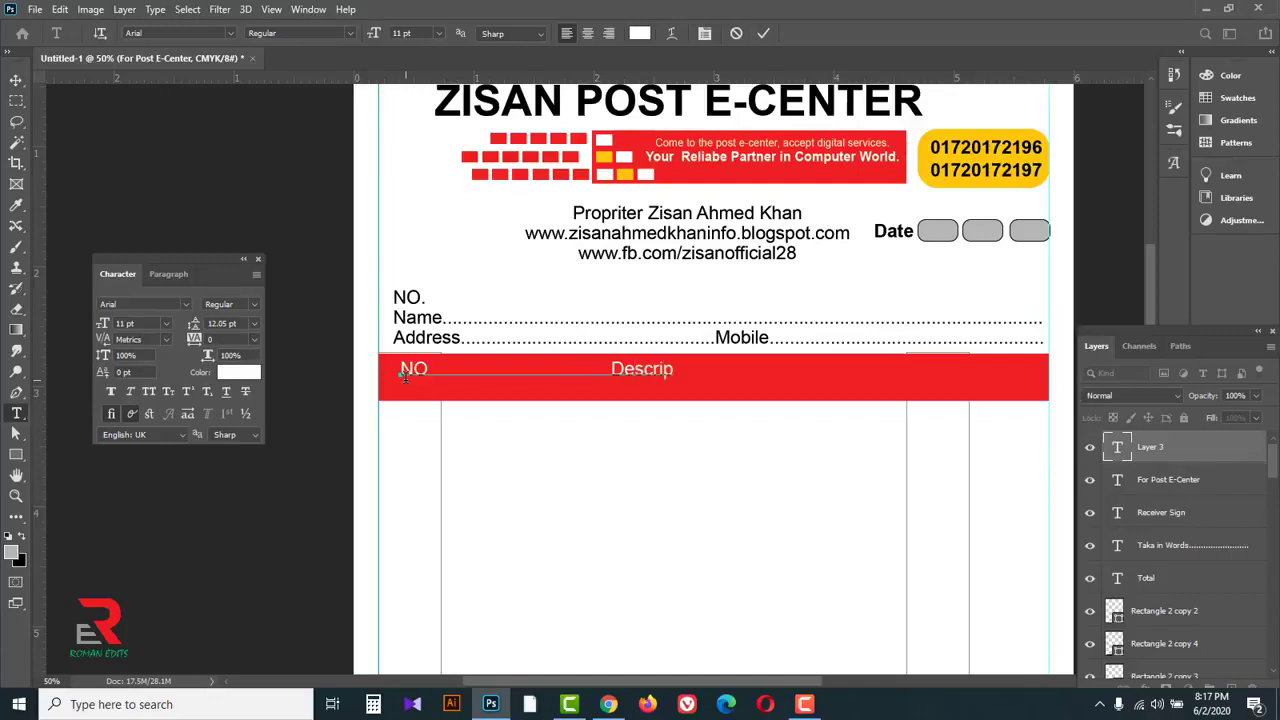
text(tion)
text(Qty)
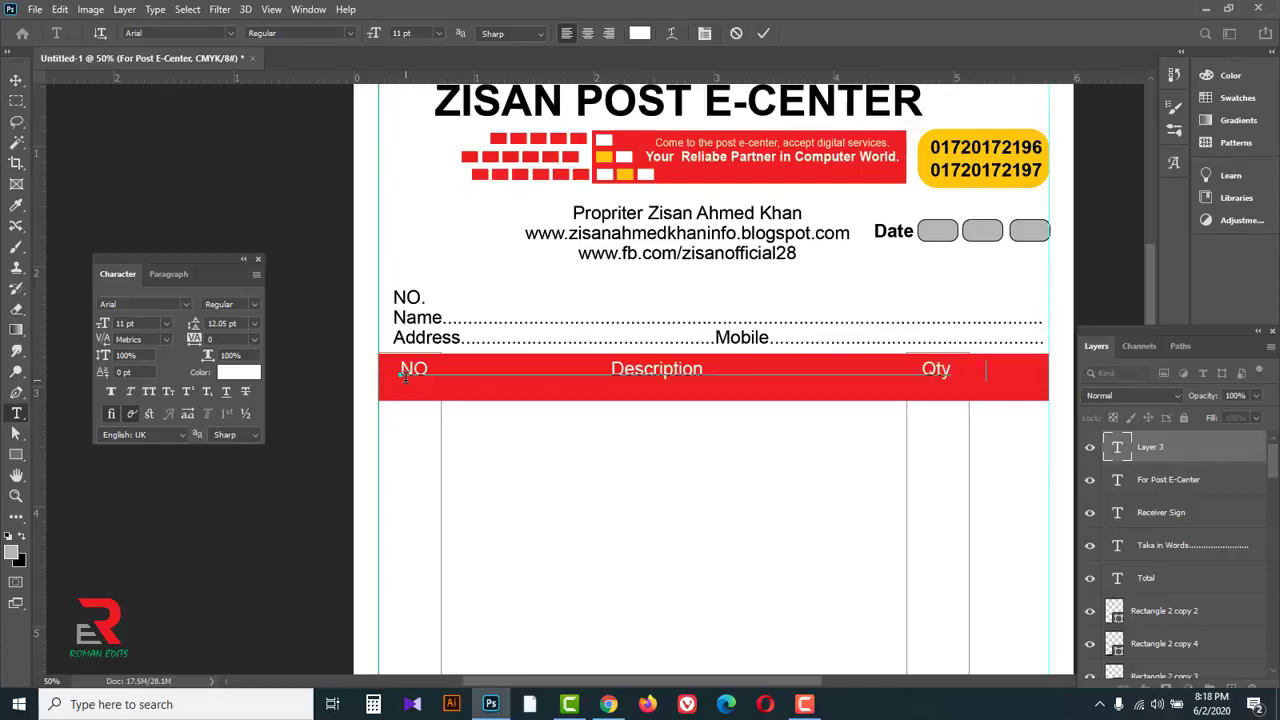
text(tal)
text(m)
drag(921, 369, 878, 369)
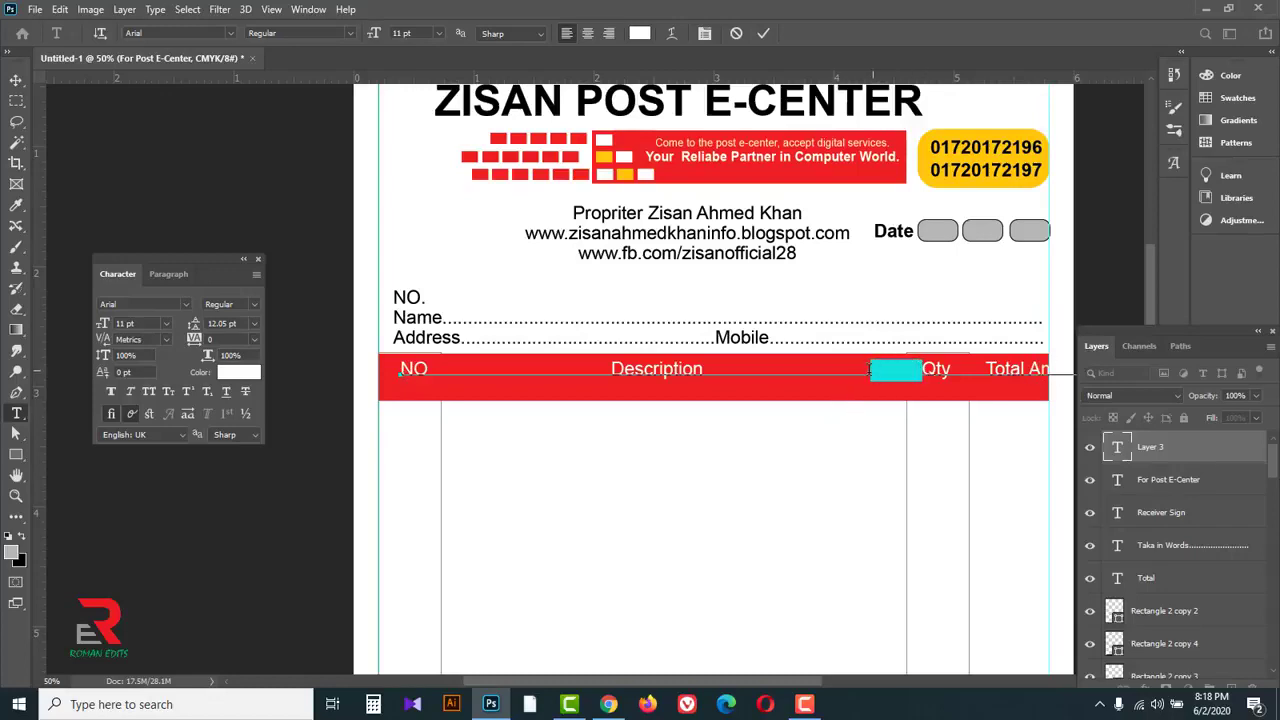
key(BackSpace)
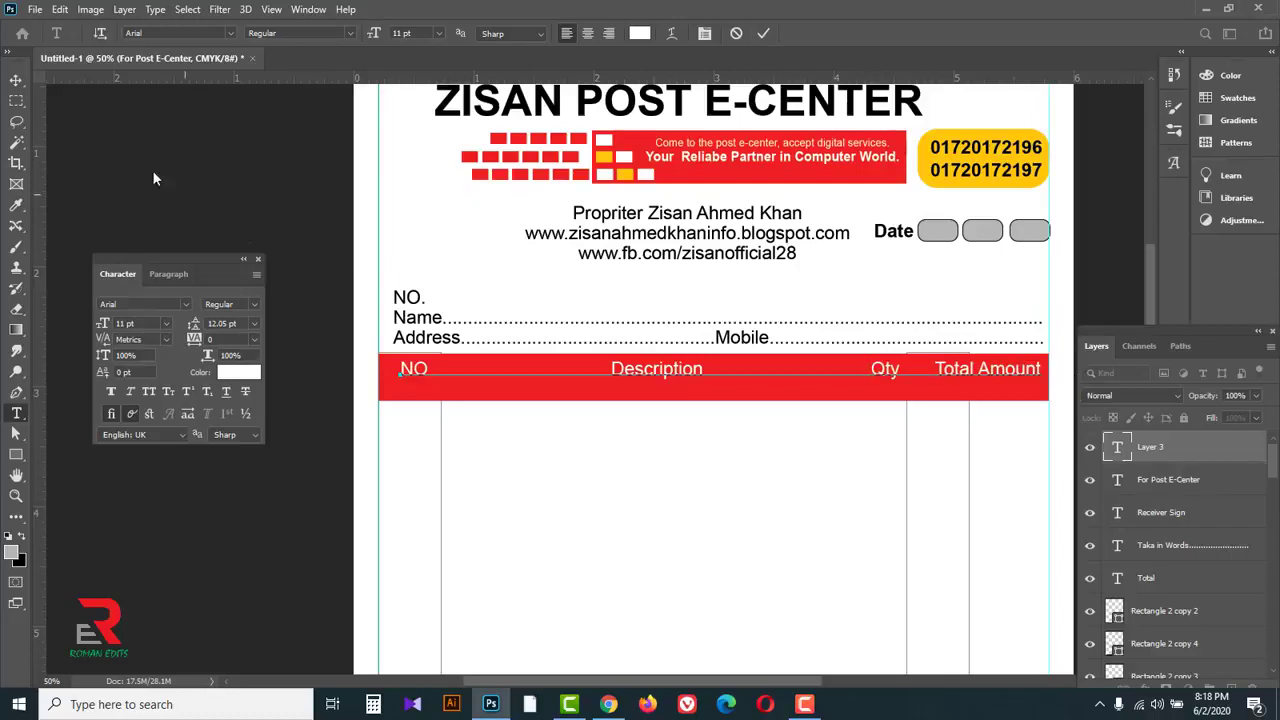
Commit the heading text and select the Rectangle 3 copy layer with the Qty column lines.
click(16, 80)
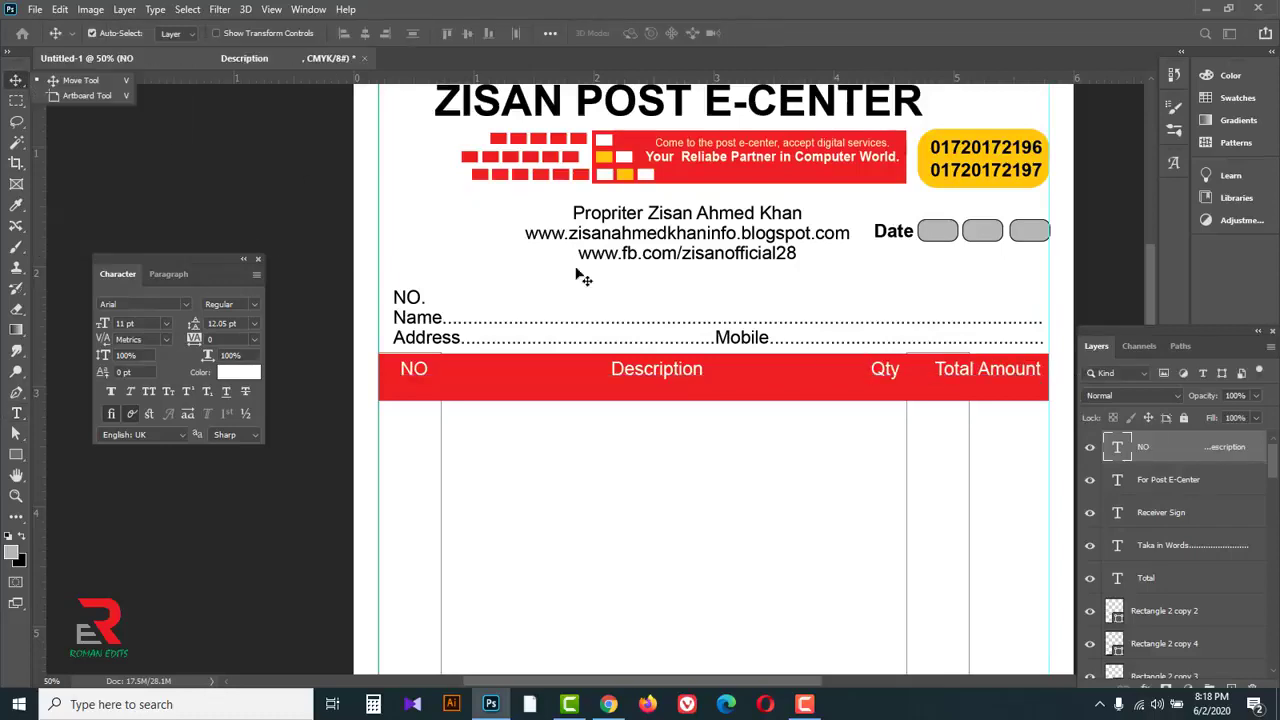
drag(828, 511, 704, 326)
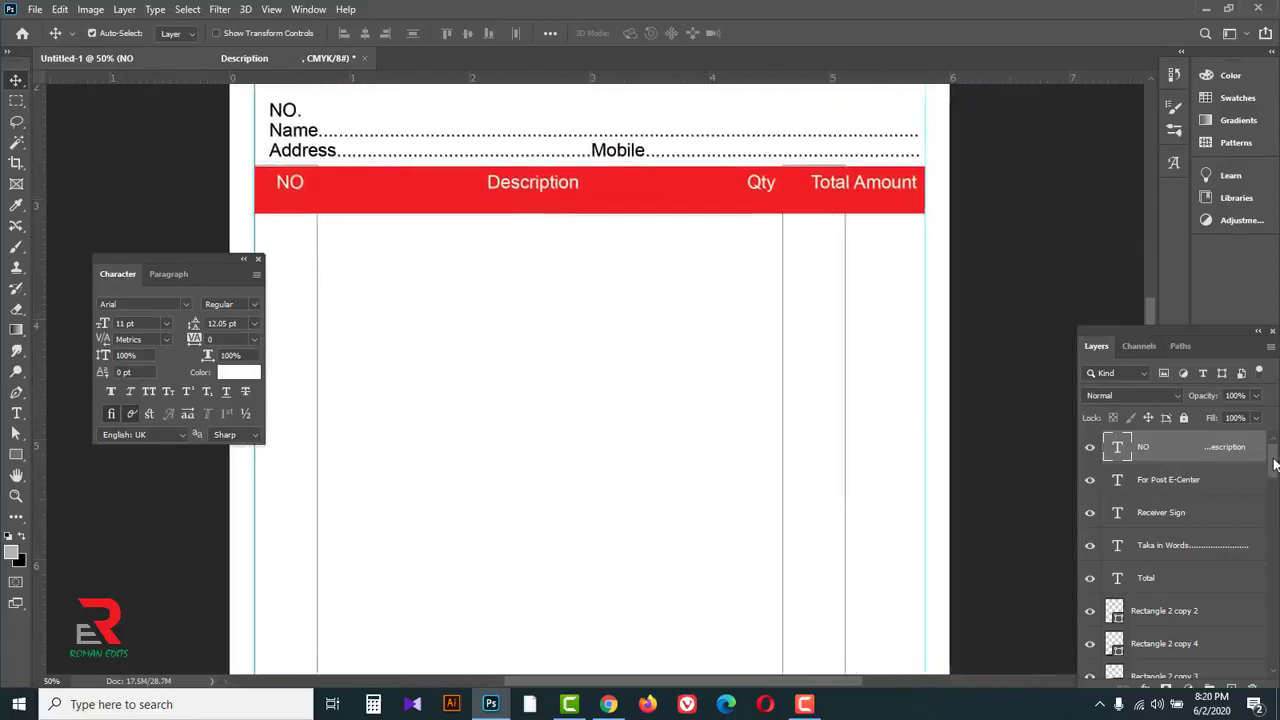
mouse_move(1273, 463)
mouse_down()
mouse_move(1275, 516)
mouse_move(1276, 502)
mouse_up()
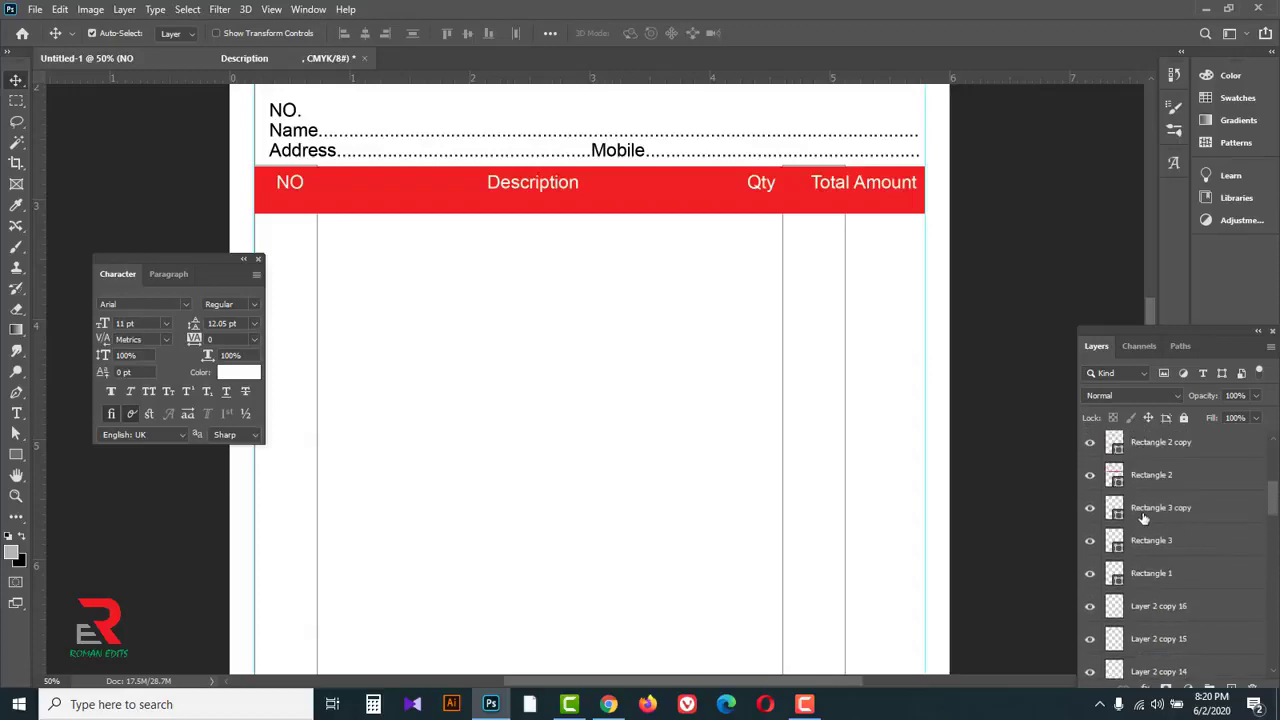
click(1092, 514)
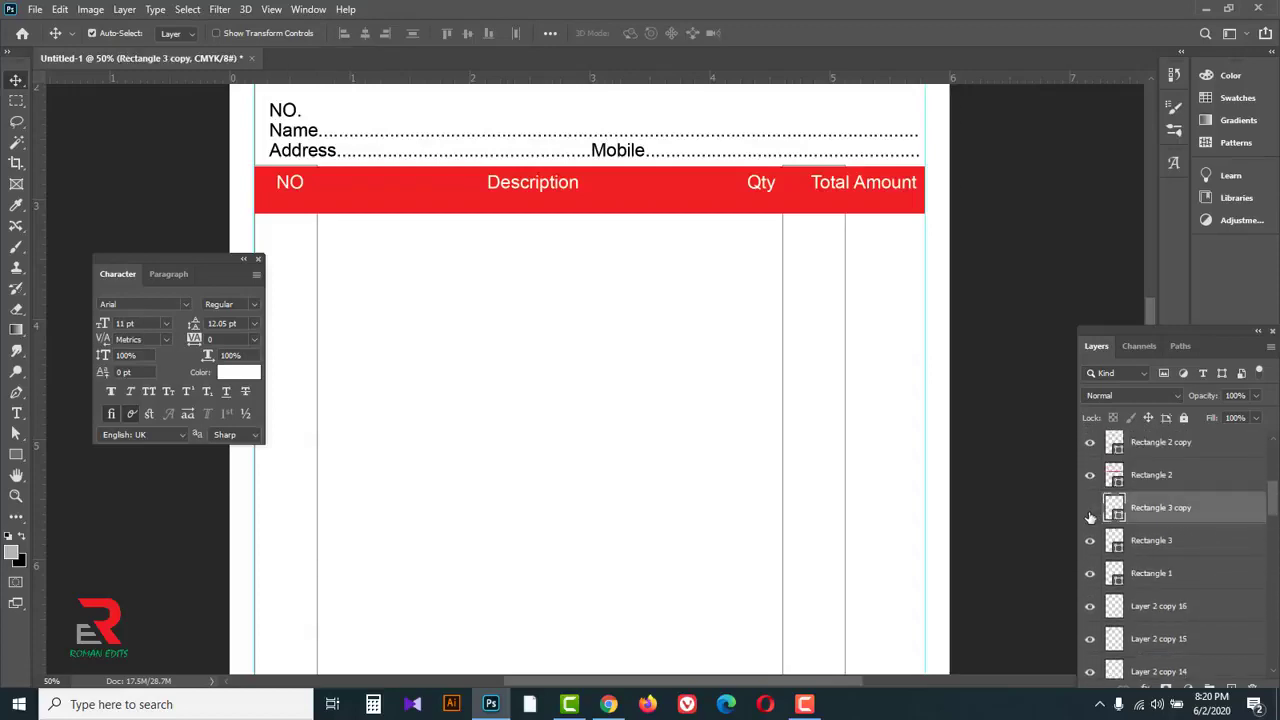
click(1090, 510)
Shift and narrow the Qty column lines under the Qty heading, widening the Total Amount column.
key(ctrl+t)
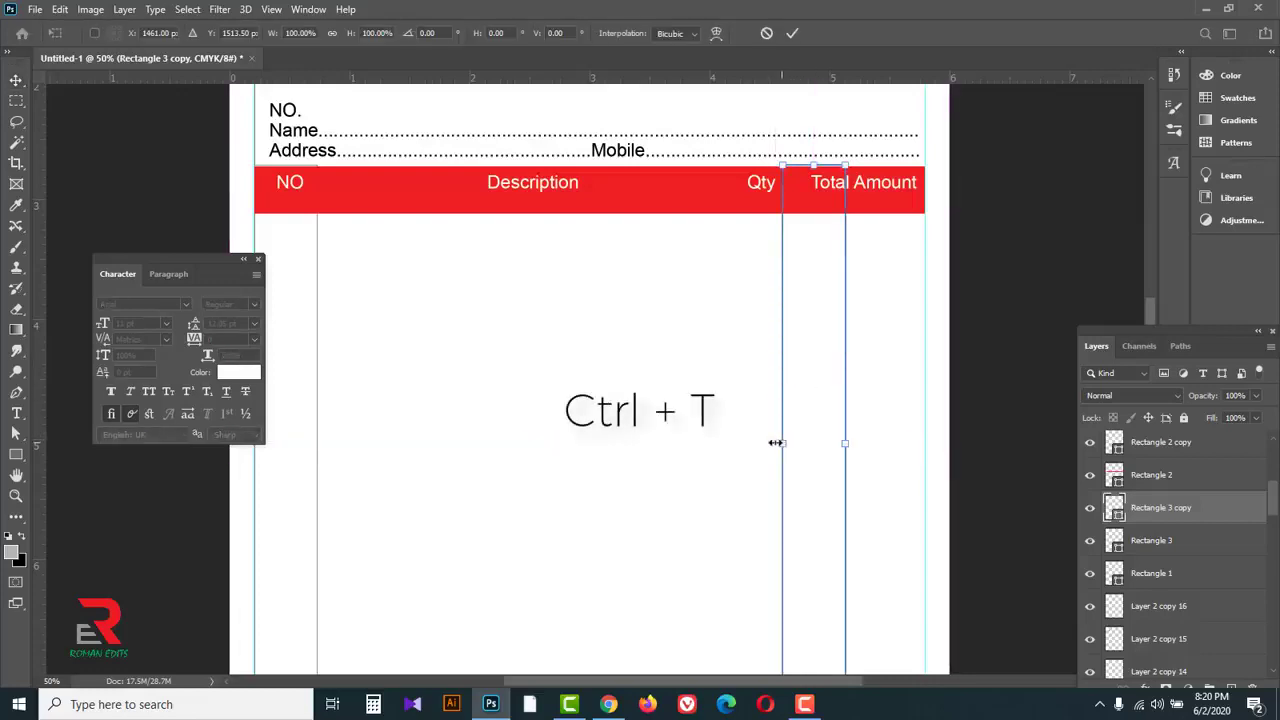
drag(776, 443, 726, 443)
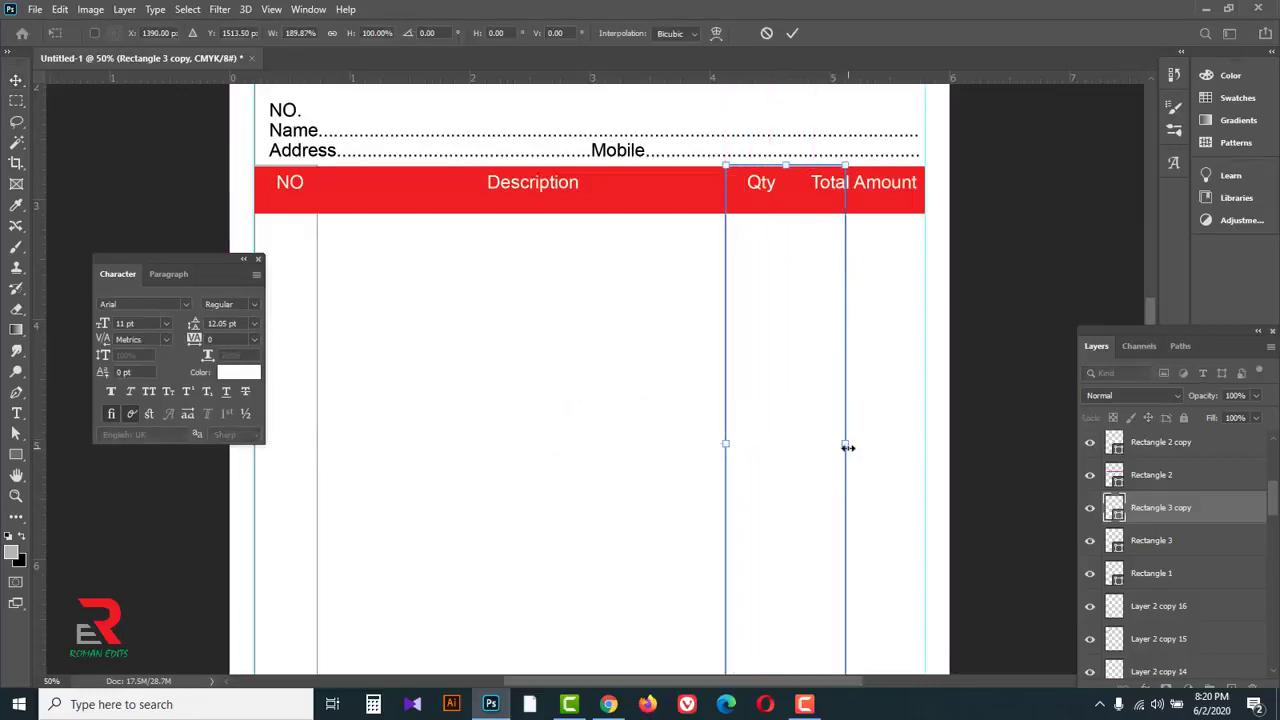
drag(847, 447, 803, 443)
click(792, 33)
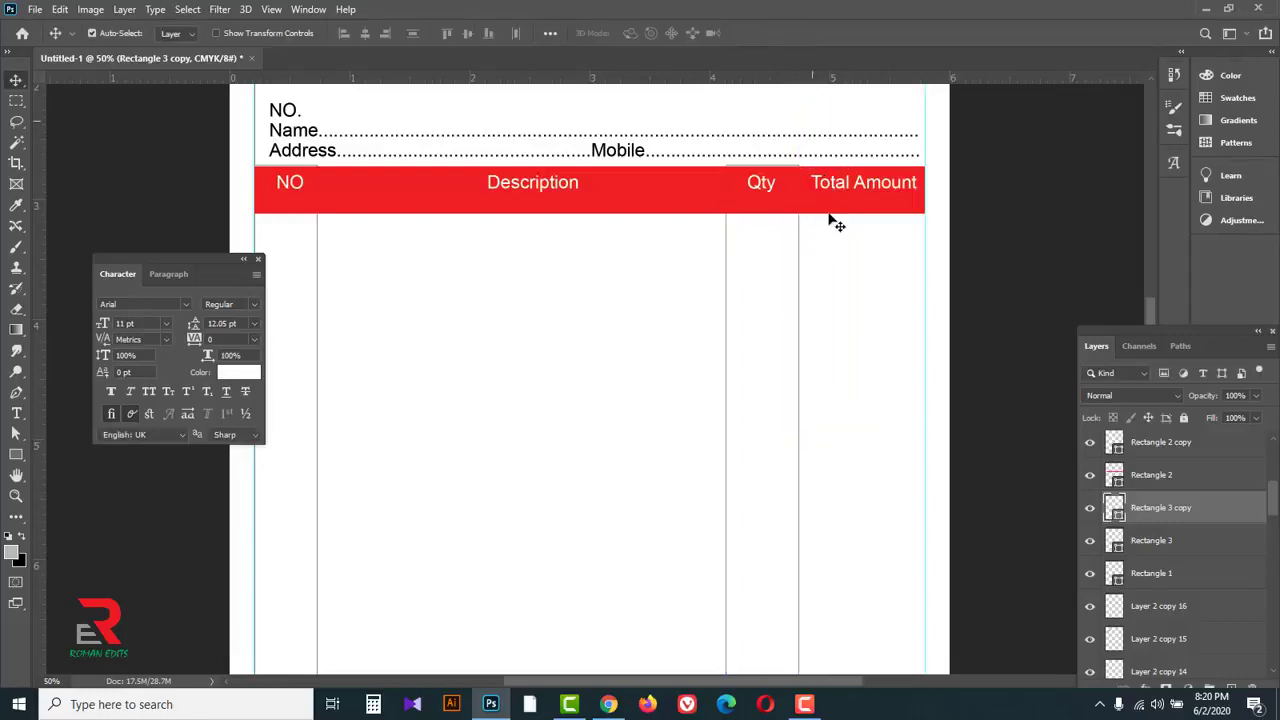
drag(847, 591, 851, 263)
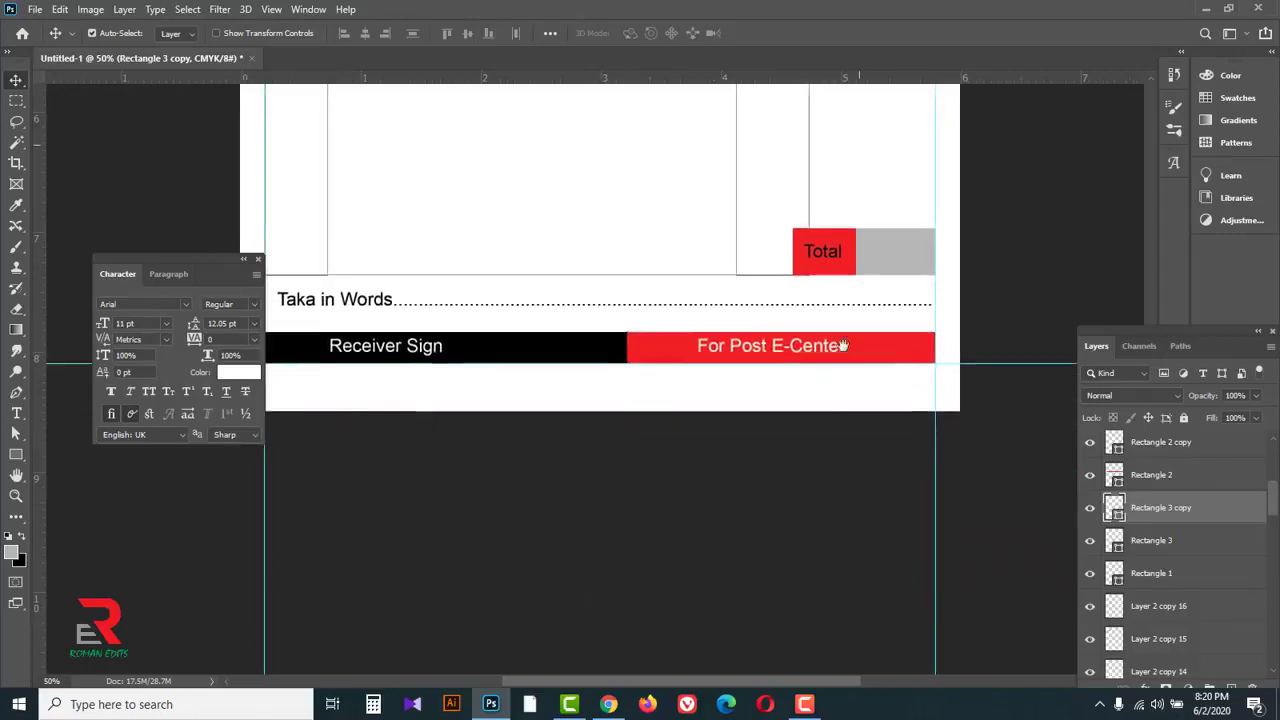
Move the red Total box left under the Qty column and widen it to the column line.
ctrl+click(836, 316)
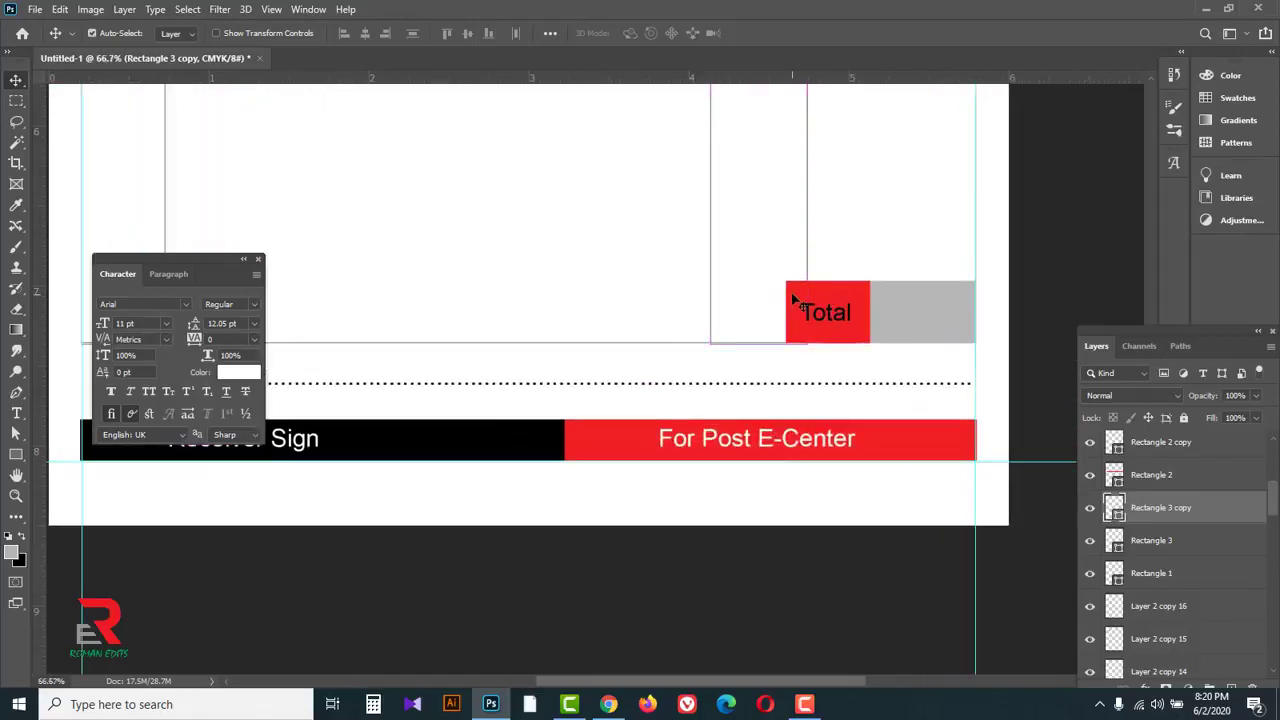
drag(793, 300, 713, 303)
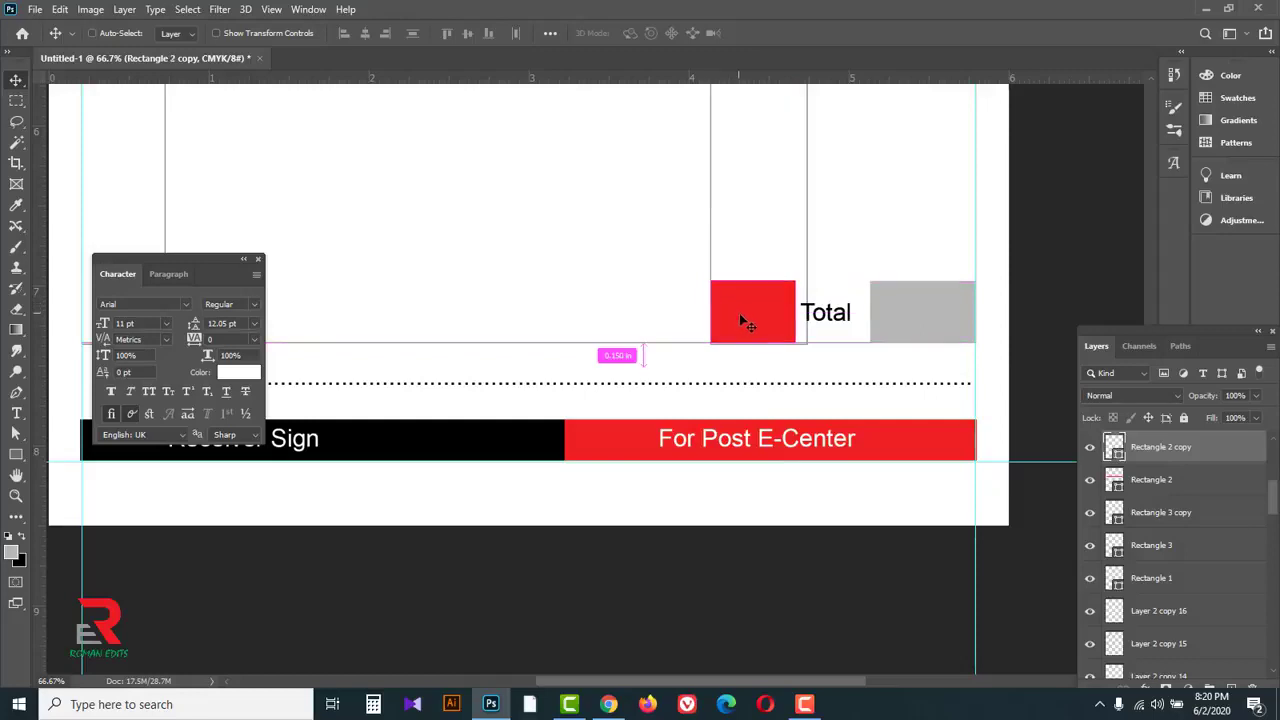
key(ctrl+t)
drag(797, 313, 807, 313)
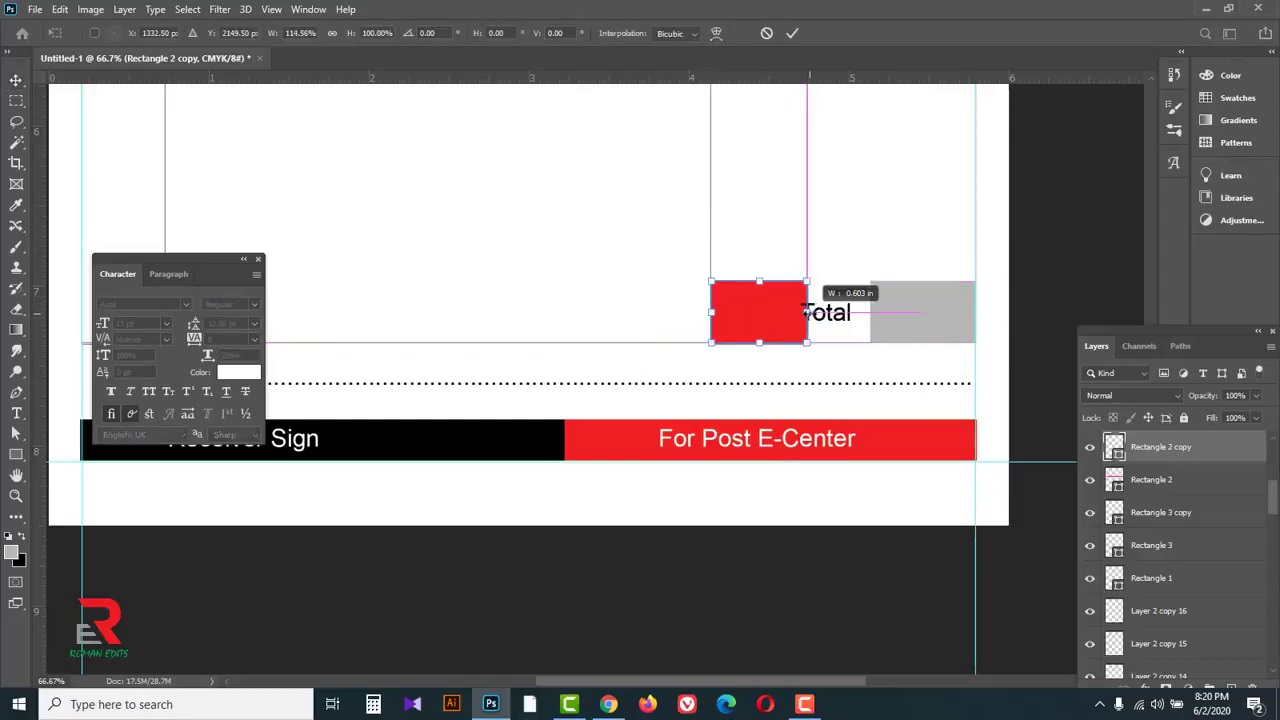
key(Return)
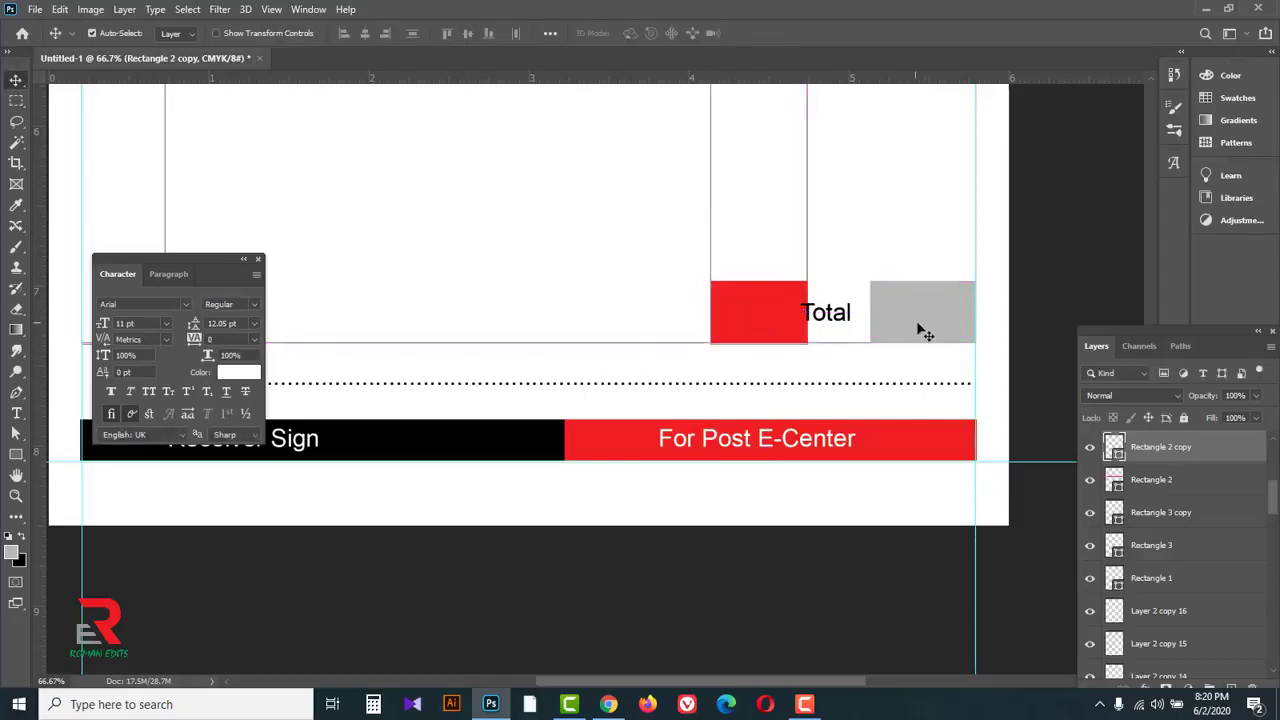
Stretch the grey amount box's left edge to meet the red Total box.
key(ctrl+j)
key(ctrl+j)
key(ctrl+j)
key(ctrl+t)
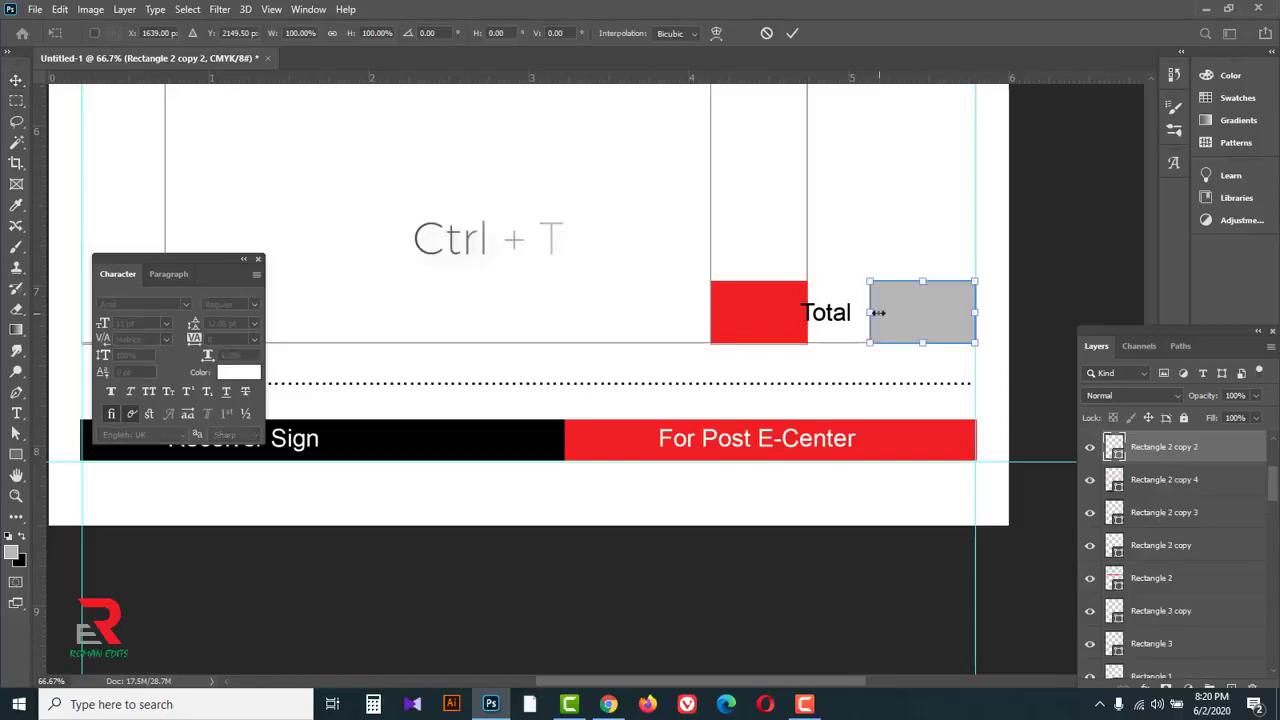
drag(871, 313, 750, 332)
key(Return)
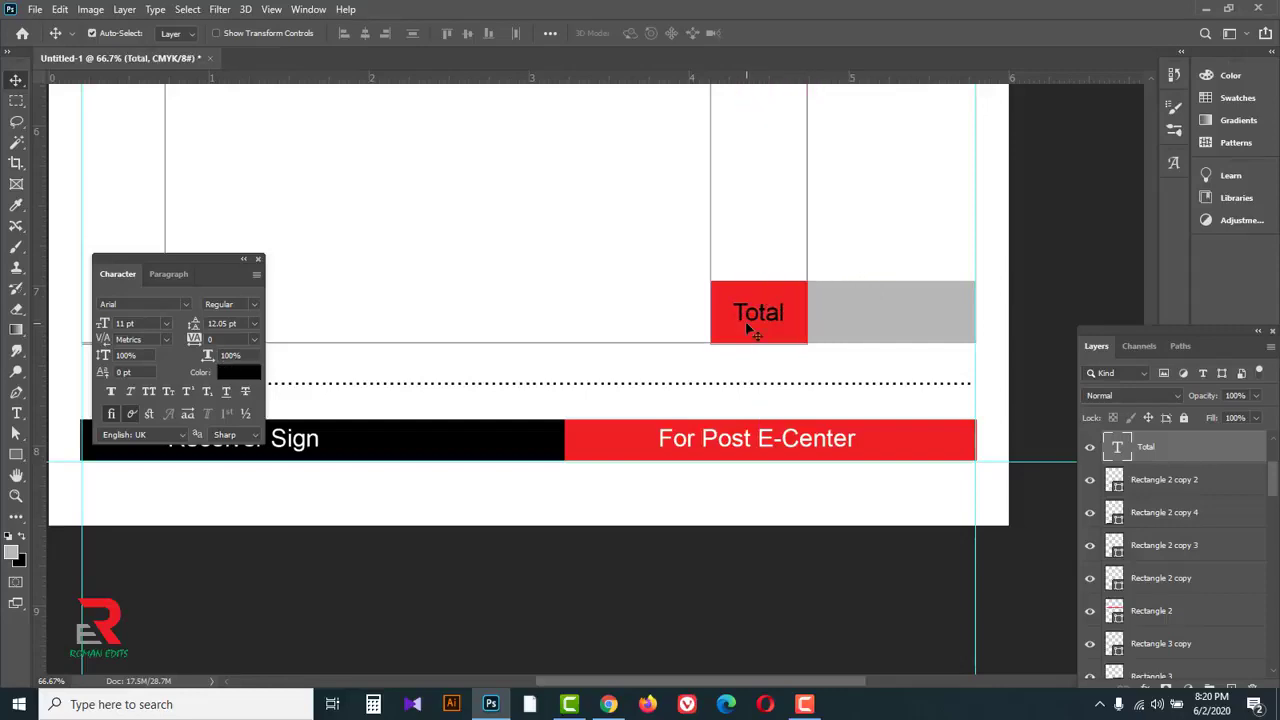
alt+click(774, 363)
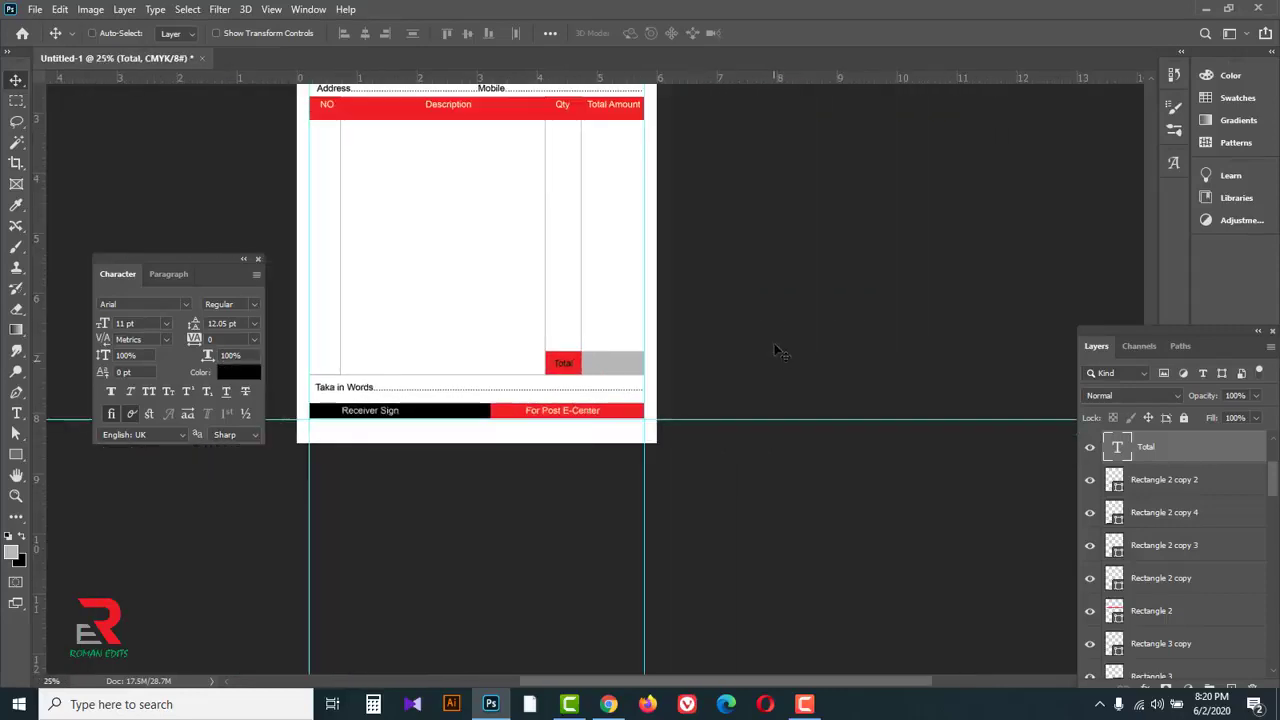
Turn off on-canvas extras from the View menu so the memo shows without guides.
drag(594, 254, 783, 410)
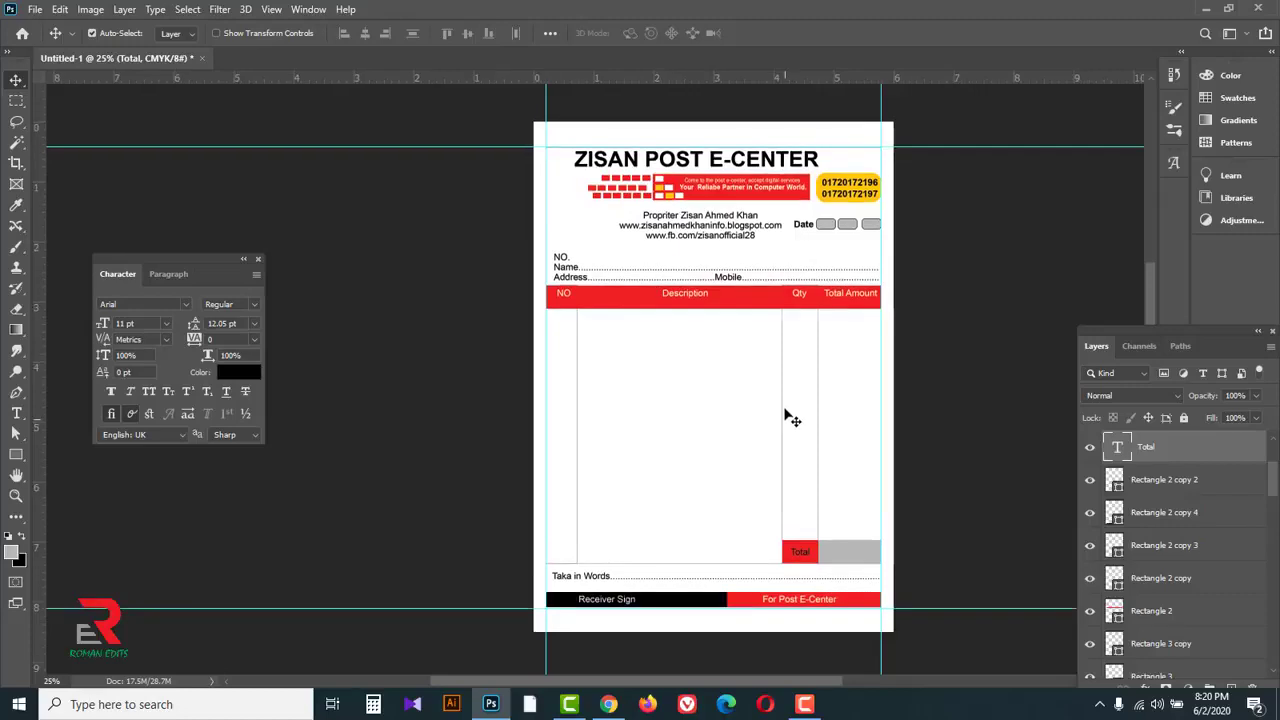
click(271, 9)
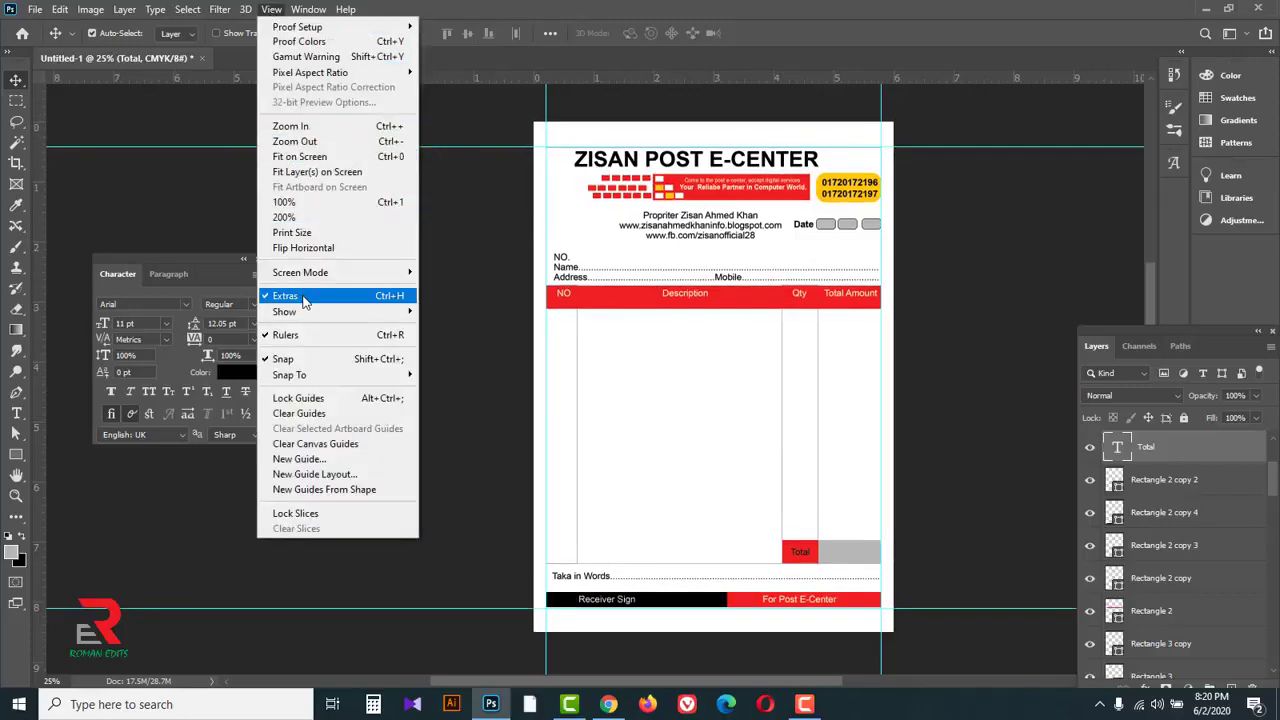
click(383, 296)
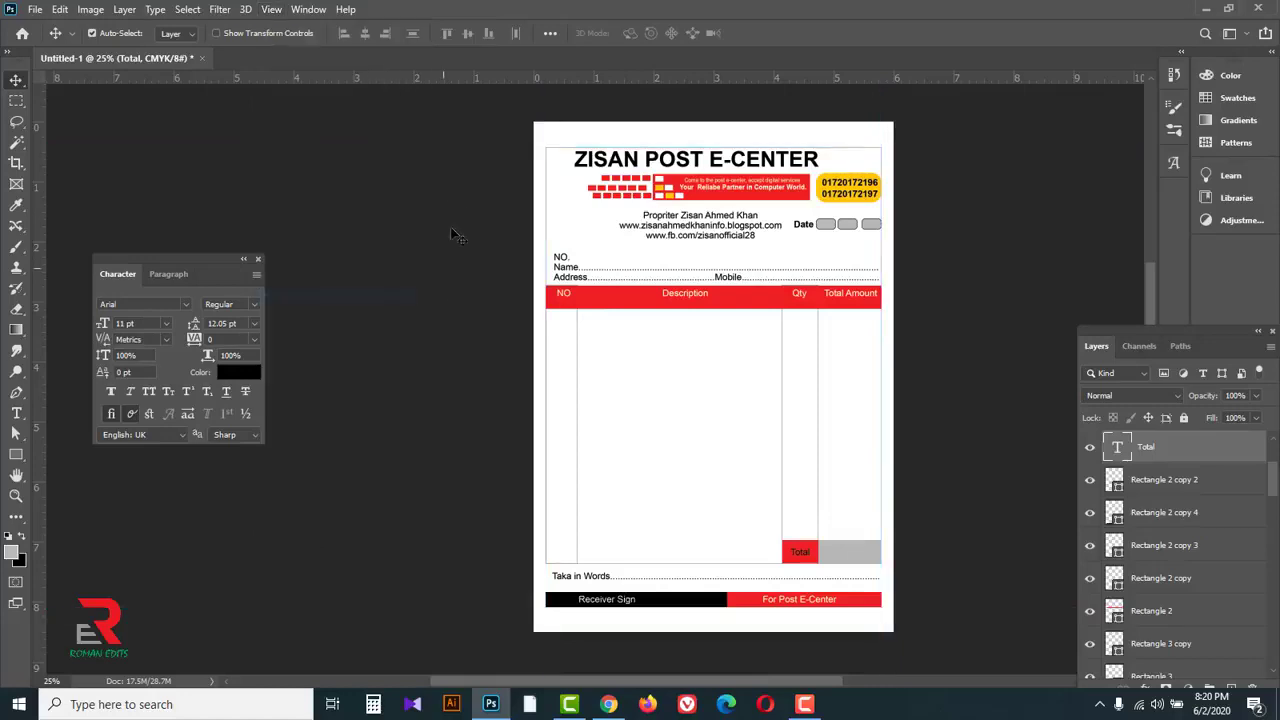
click(727, 605)
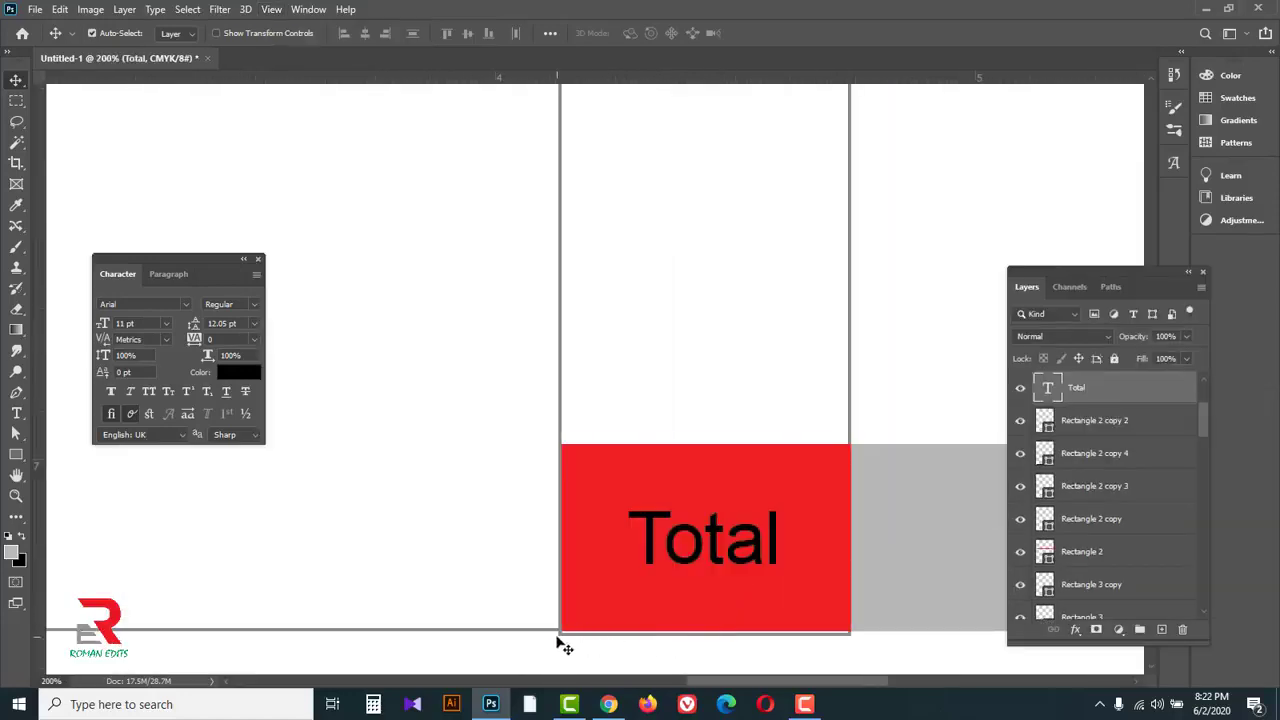
Pull the Rectangle 3 copy Qty box's bottom edge up and top edge down slightly.
click(648, 629)
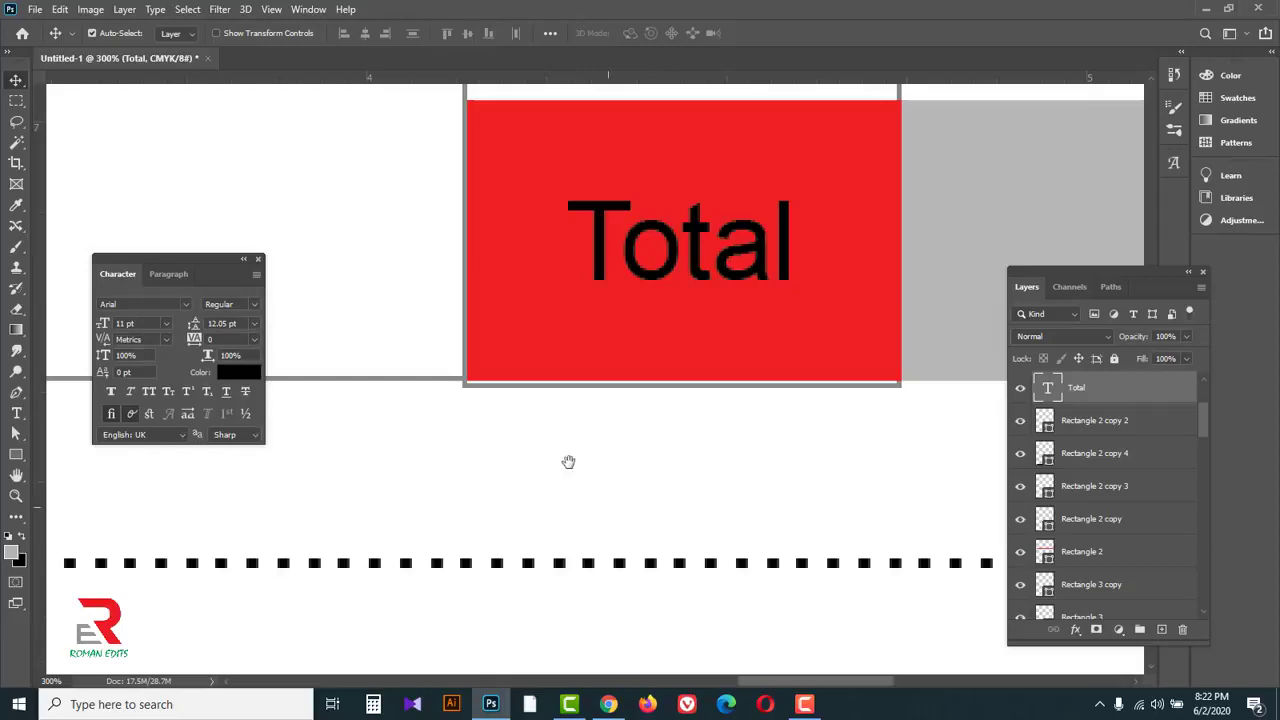
key(ctrl)
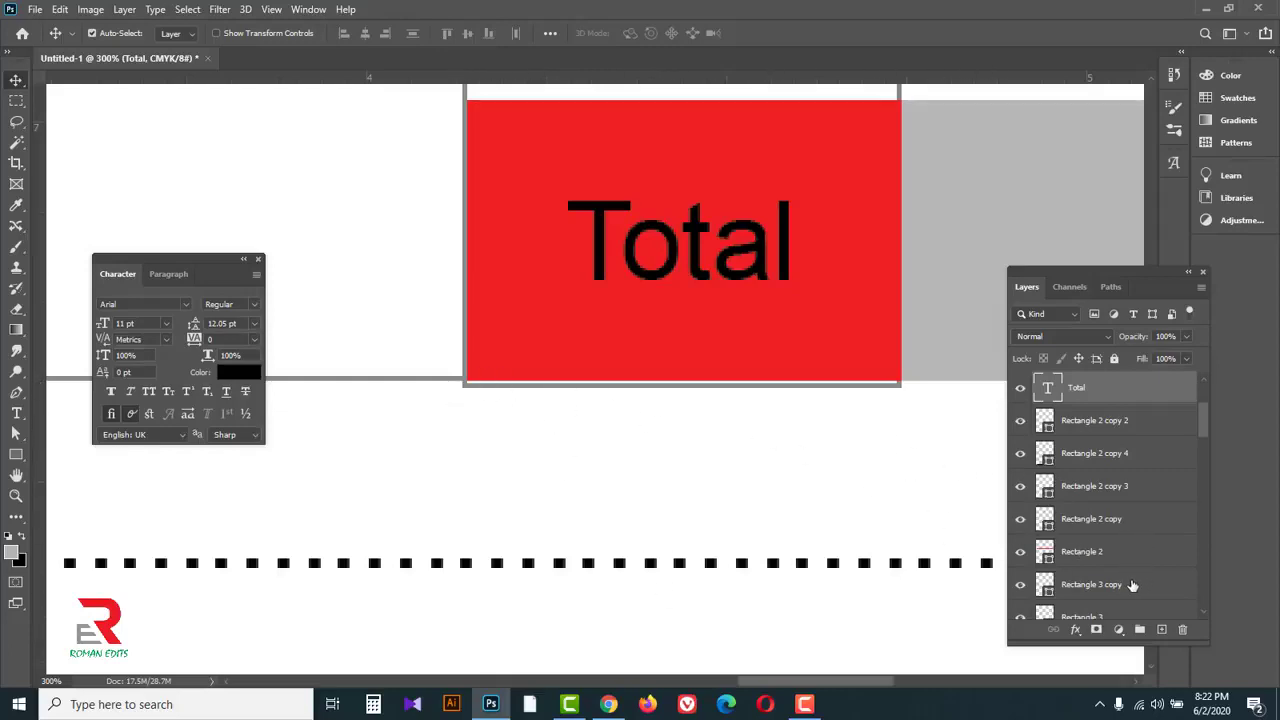
click(1130, 585)
key(ctrl+t)
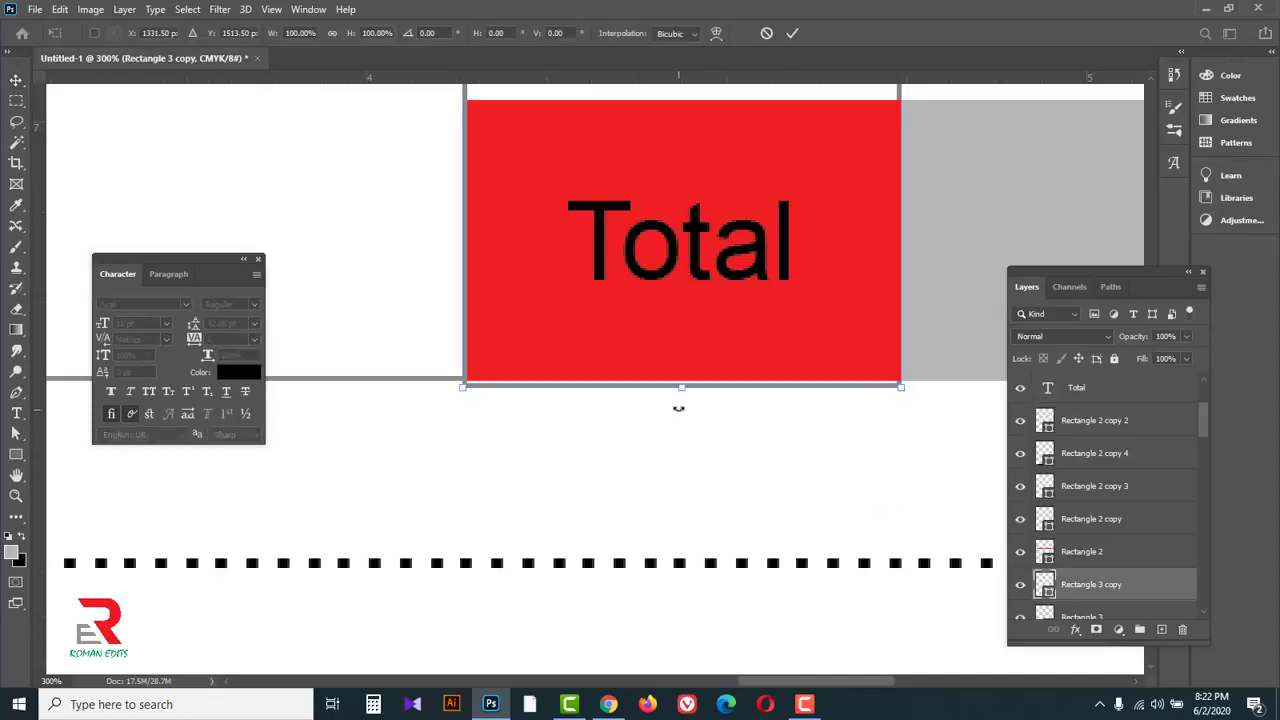
drag(679, 392, 680, 385)
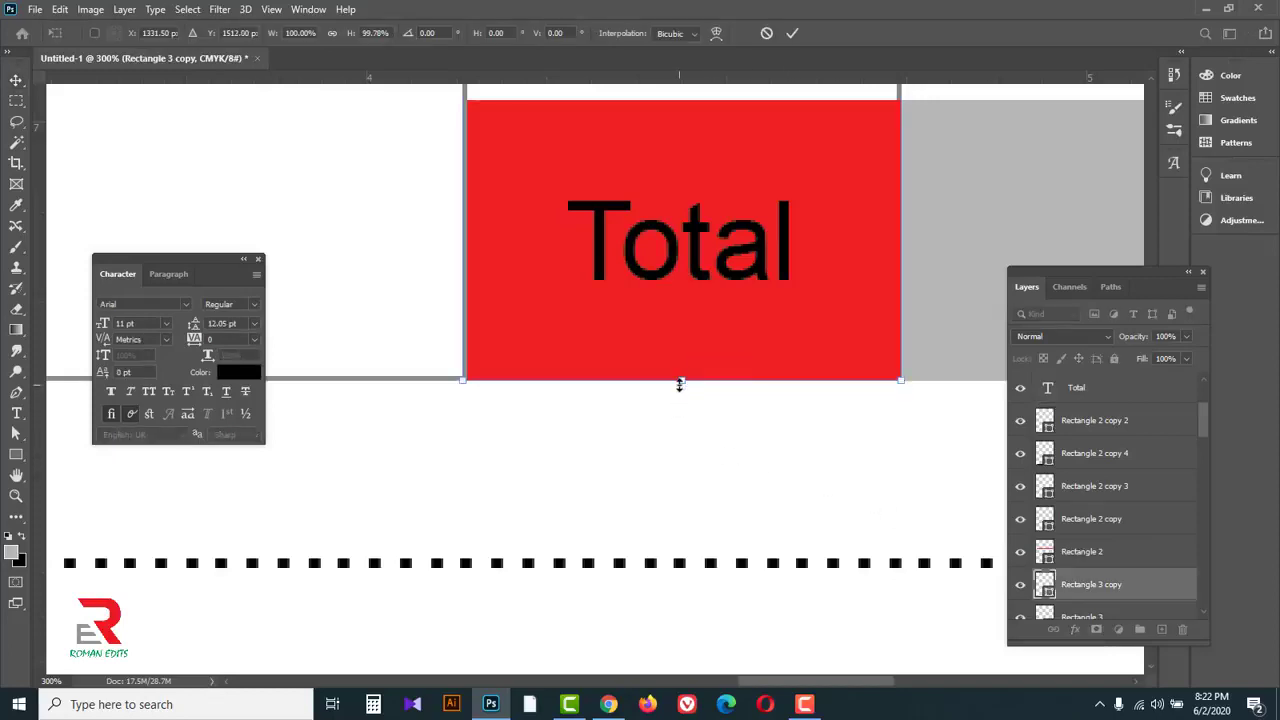
drag(674, 286, 691, 329)
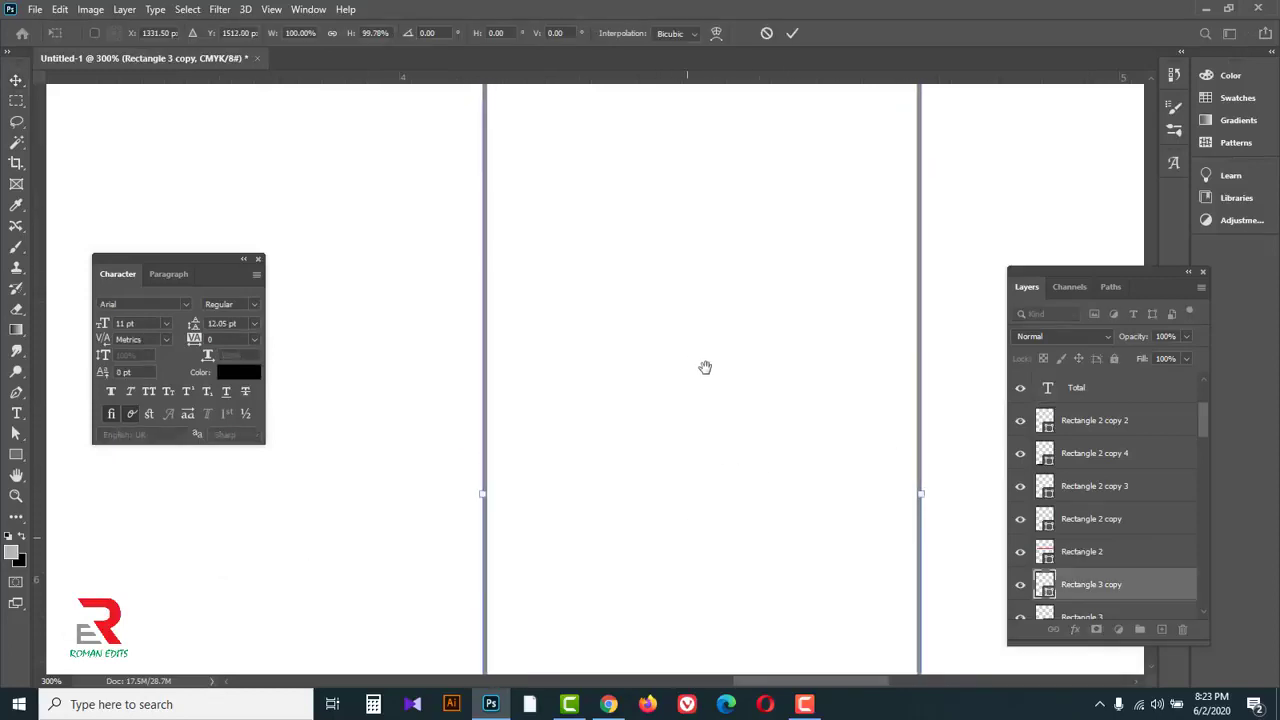
mouse_move(691, 504)
mouse_down()
mouse_move(697, 589)
mouse_move(669, 456)
mouse_up()
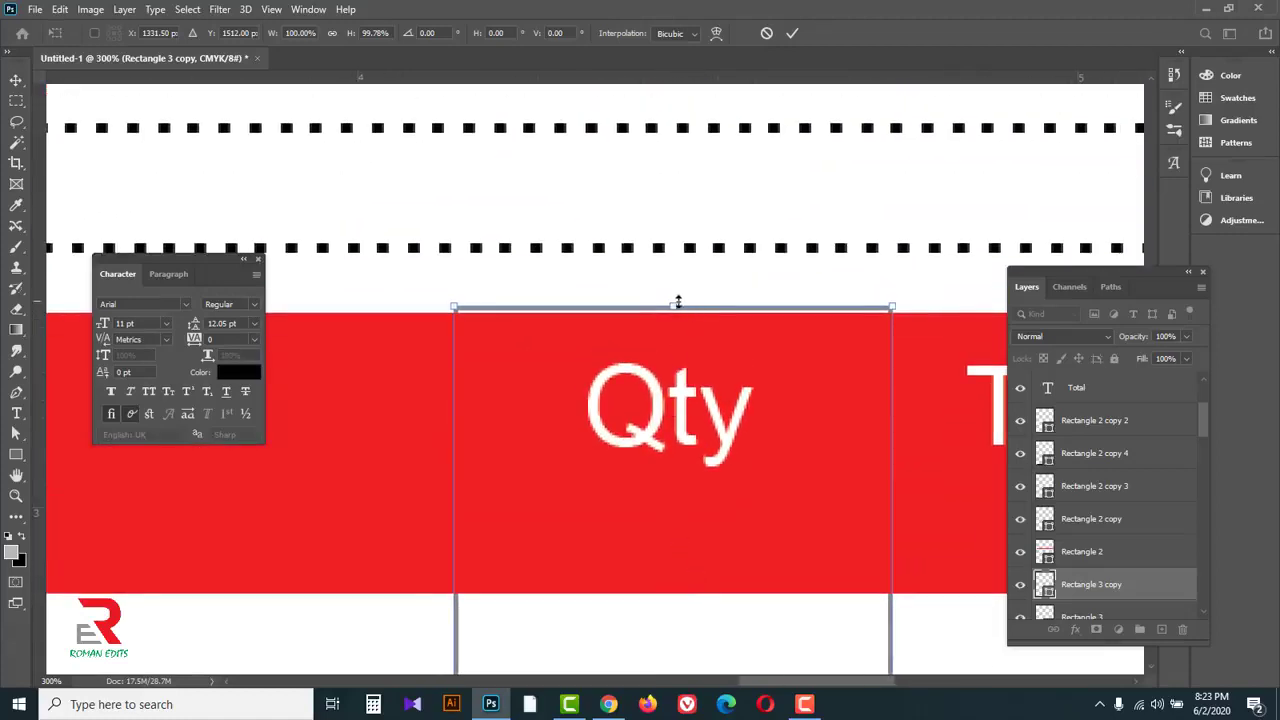
drag(671, 307, 671, 314)
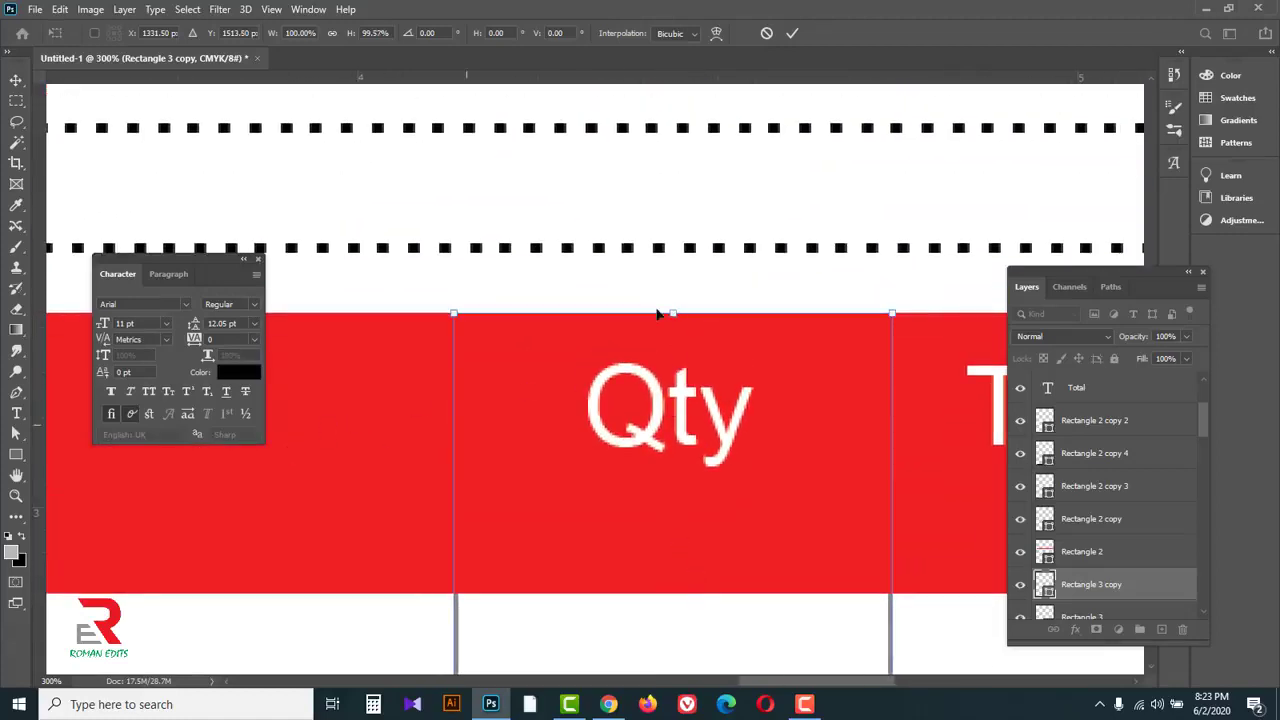
click(790, 37)
Pan over to the NO column and select the Rectangle 3 layer.
drag(400, 374, 731, 474)
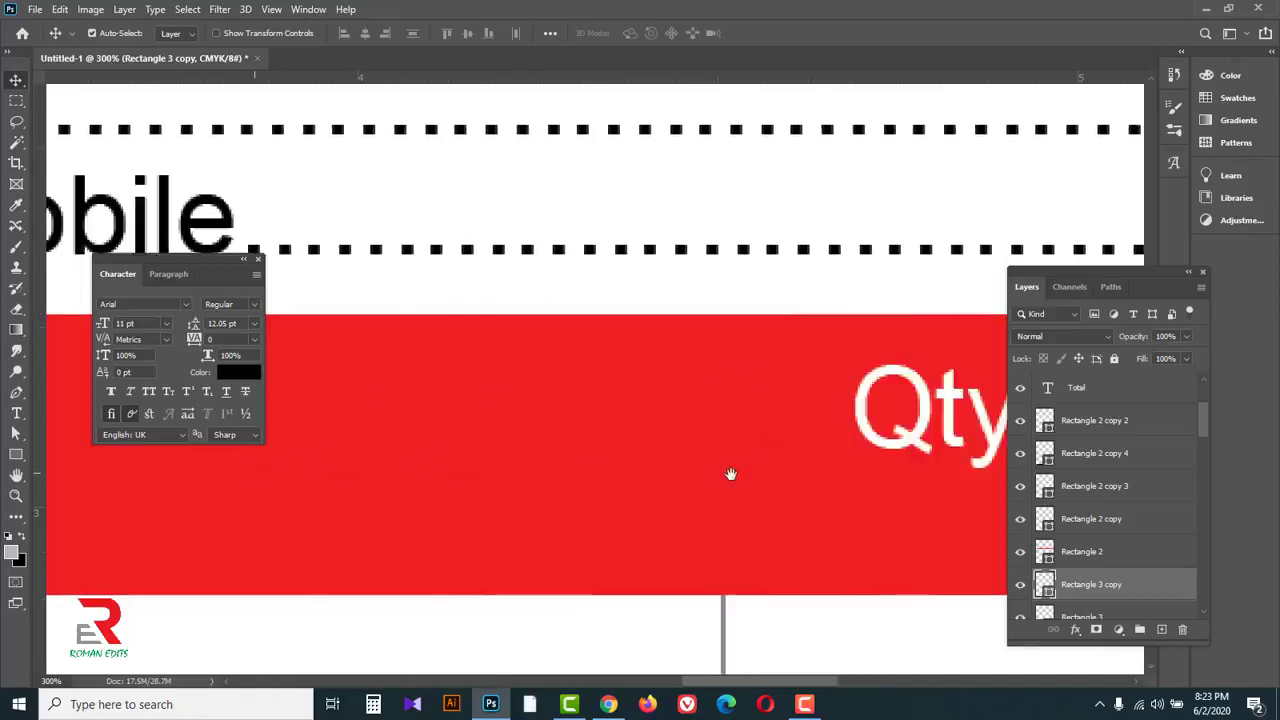
drag(300, 480, 1000, 480)
drag(329, 503, 640, 514)
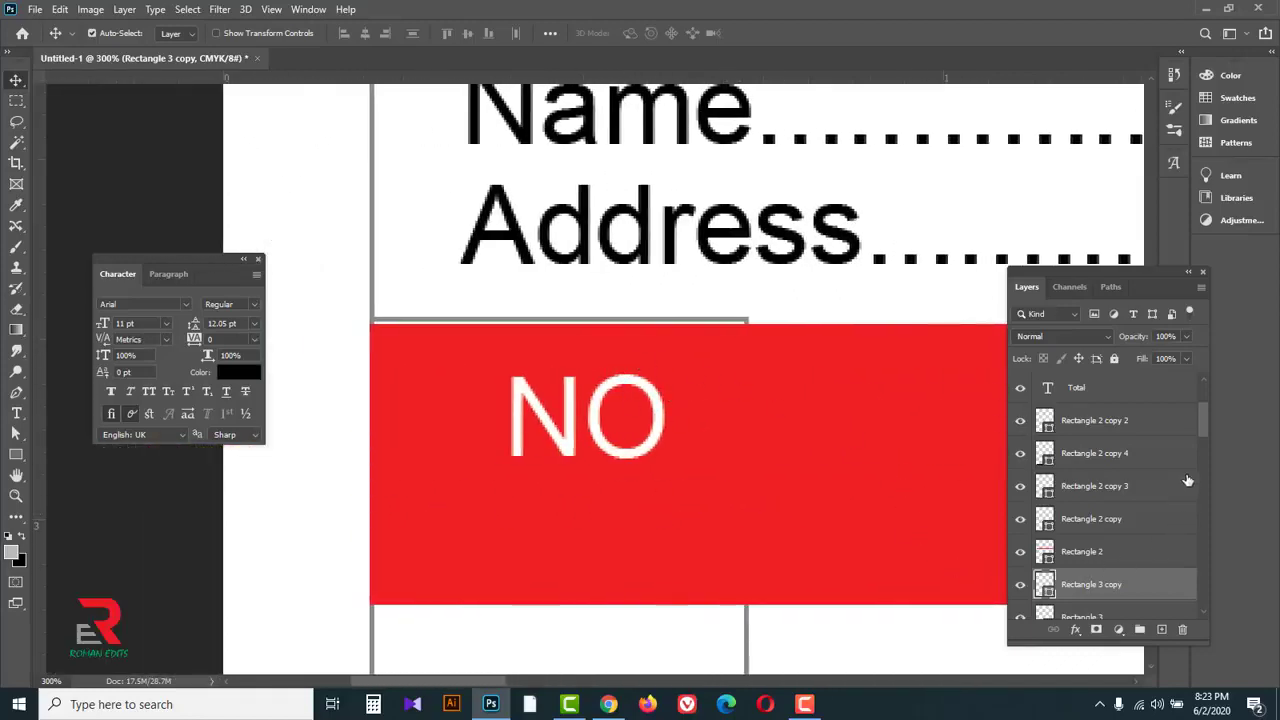
drag(1203, 420, 1203, 442)
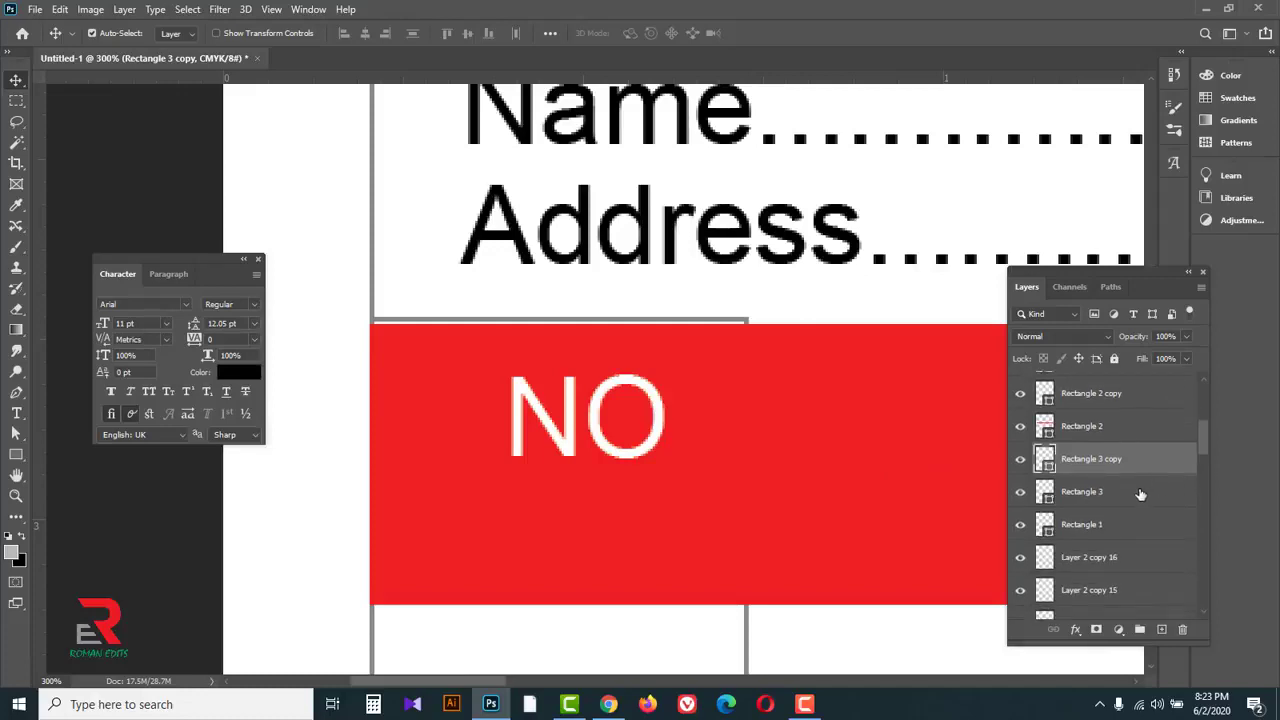
click(1030, 492)
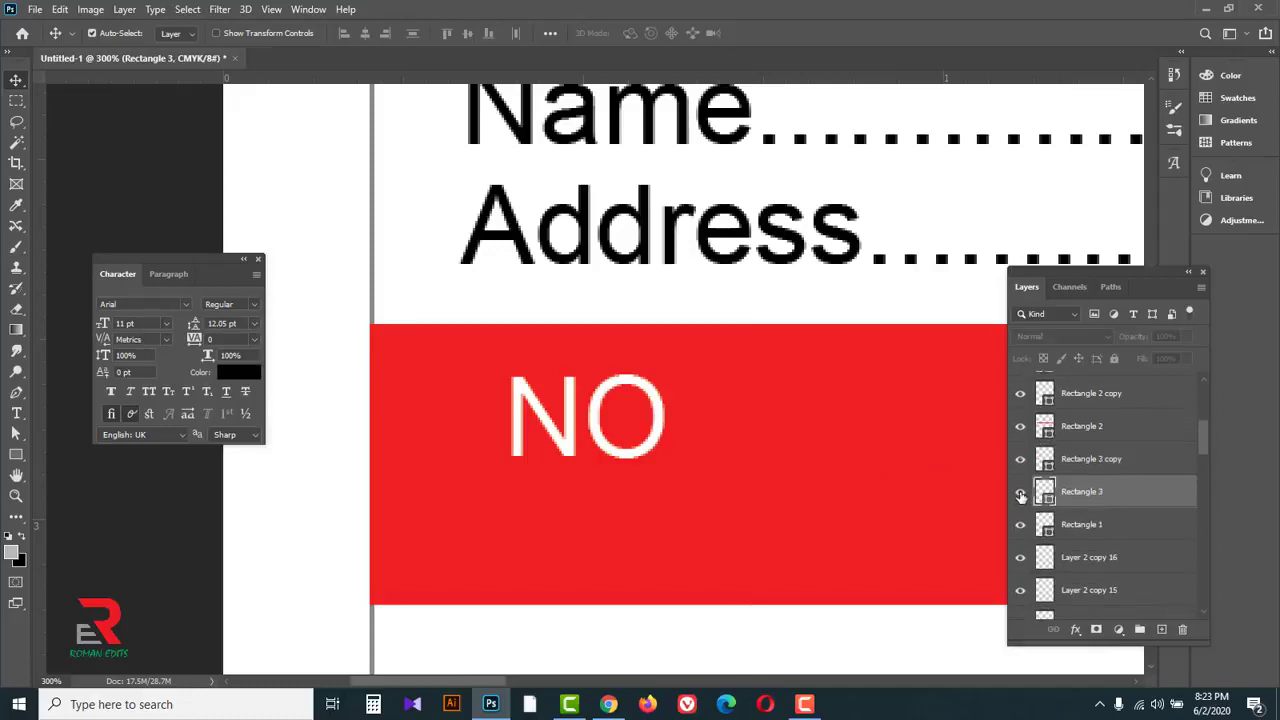
Pull the Rectangle 3 NO box's top edge down and bottom edge up slightly, then zoom out.
key(ctrl+t)
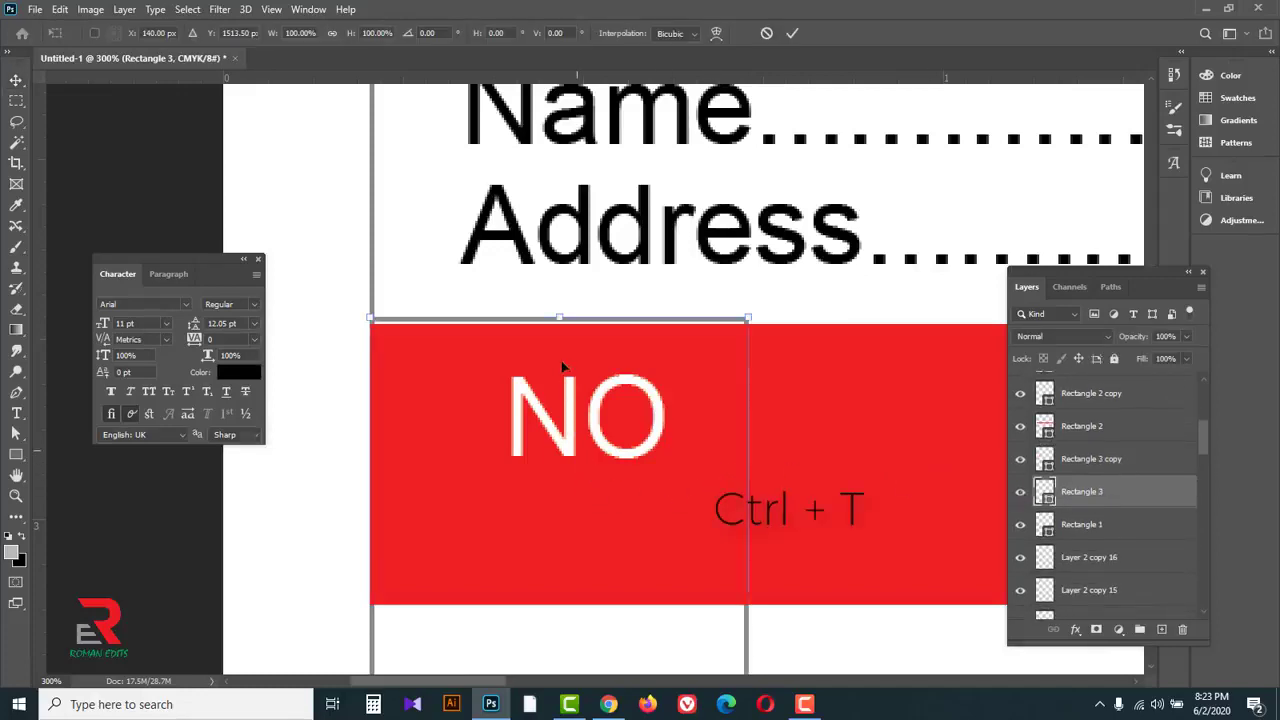
drag(559, 318, 559, 324)
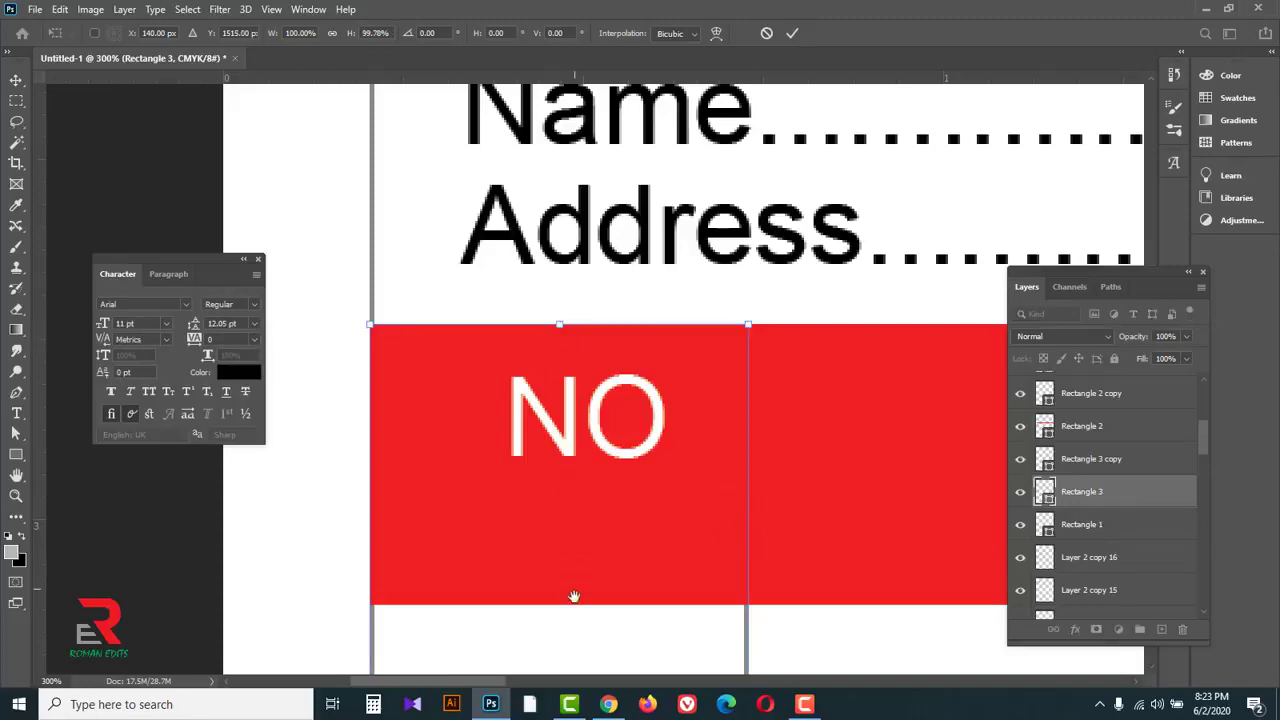
drag(574, 597, 580, 438)
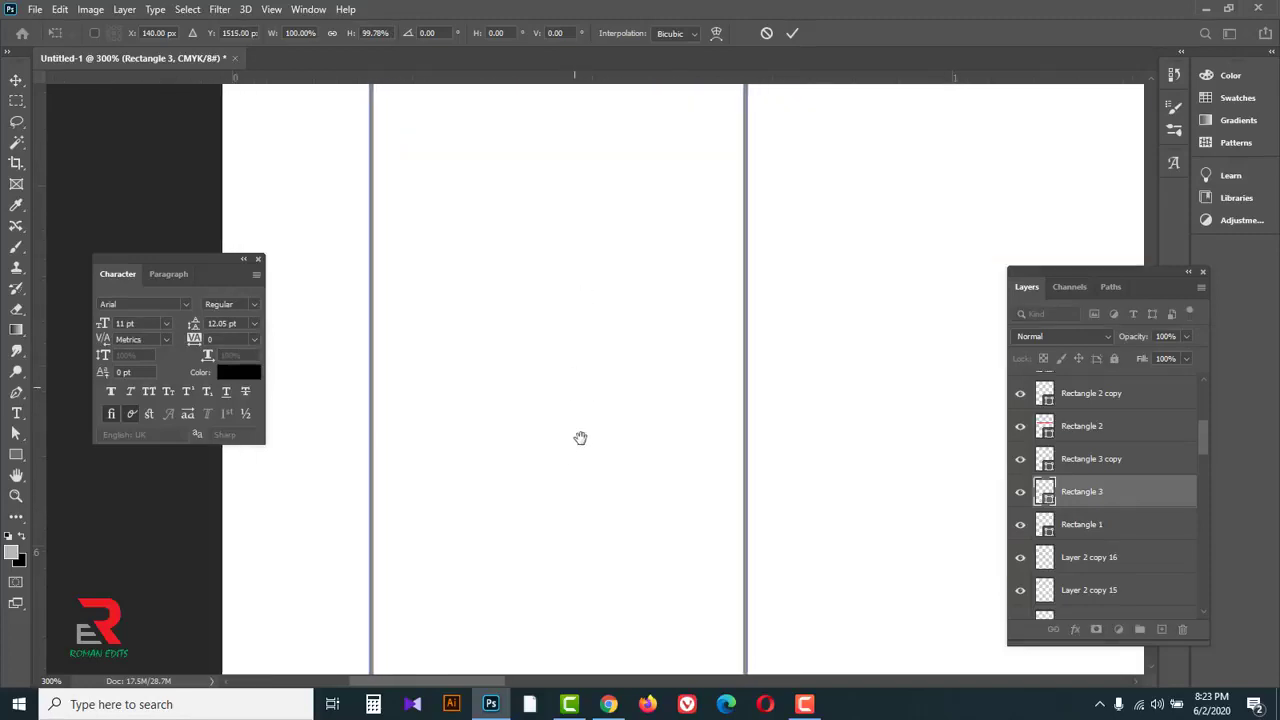
drag(580, 438, 570, 330)
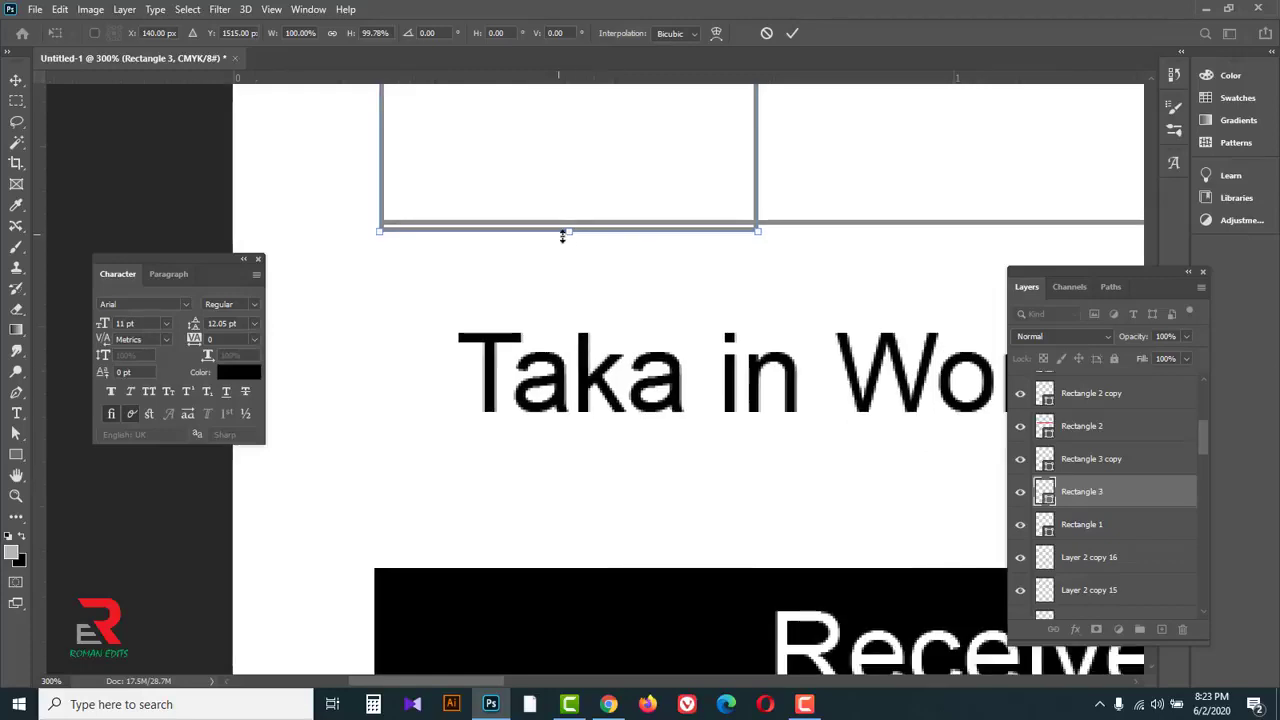
drag(570, 234, 570, 224)
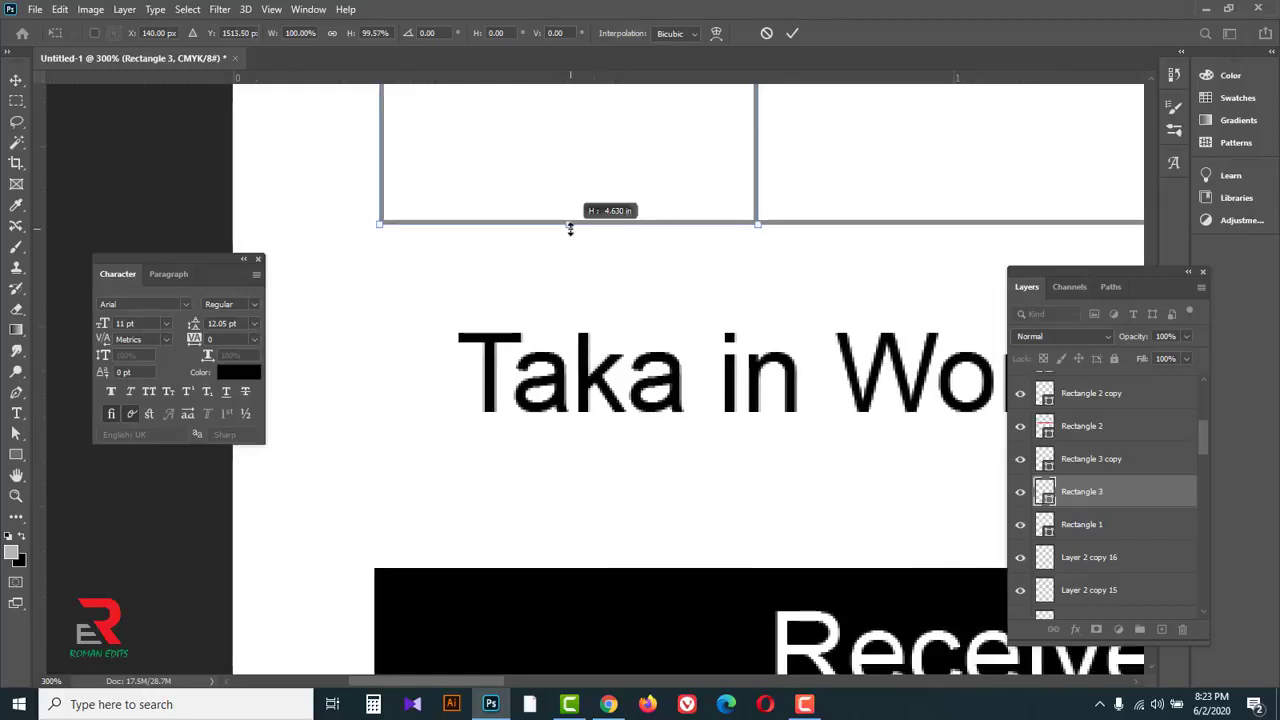
click(792, 36)
alt+click(684, 240)
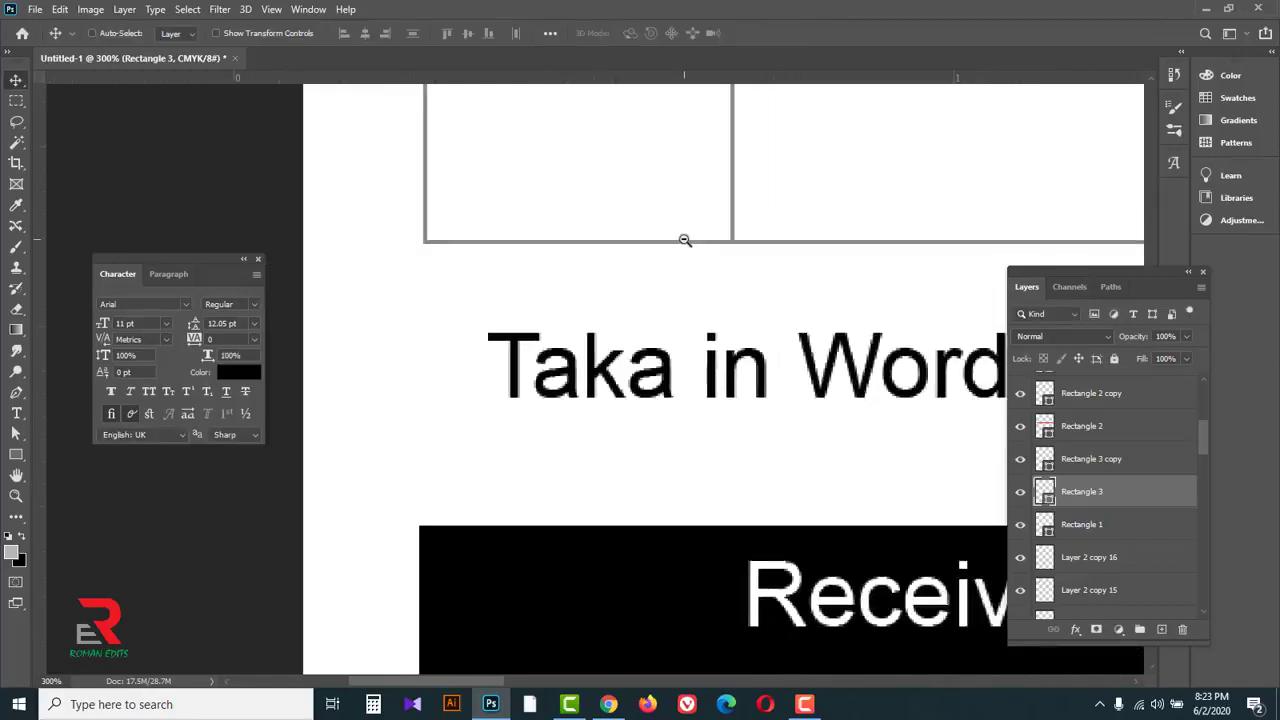
alt+click(700, 233)
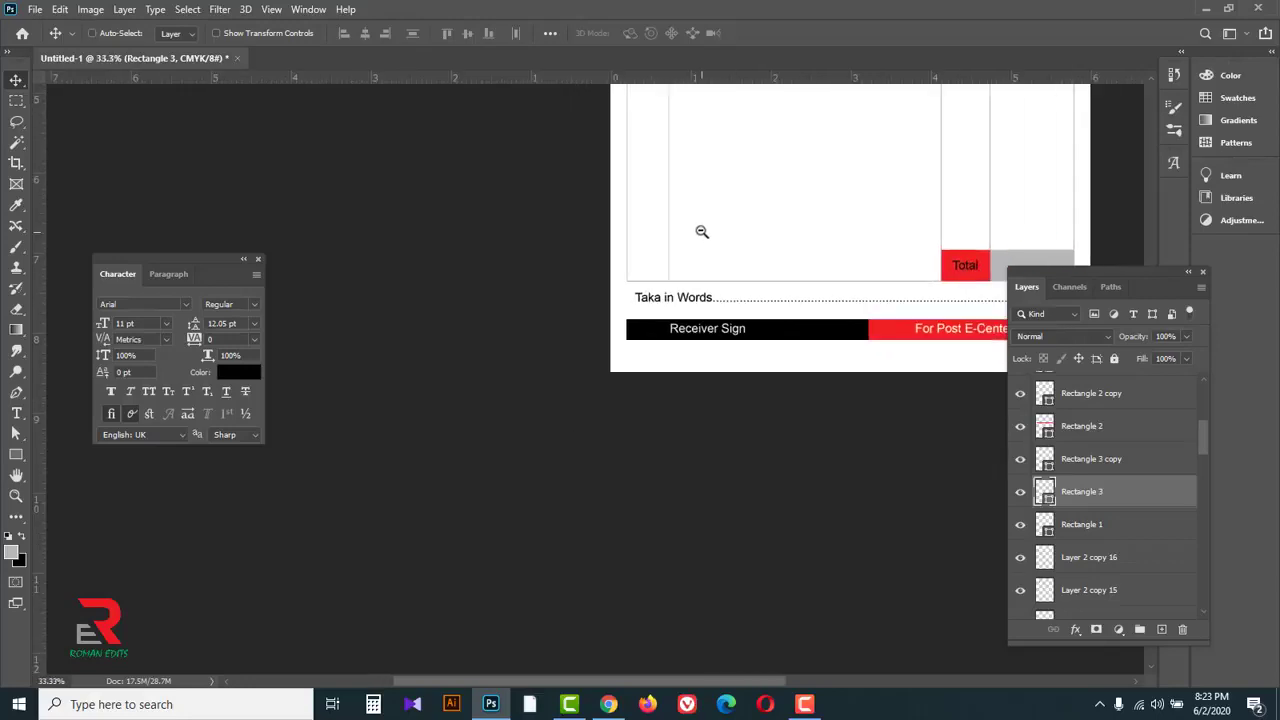
alt+click(701, 231)
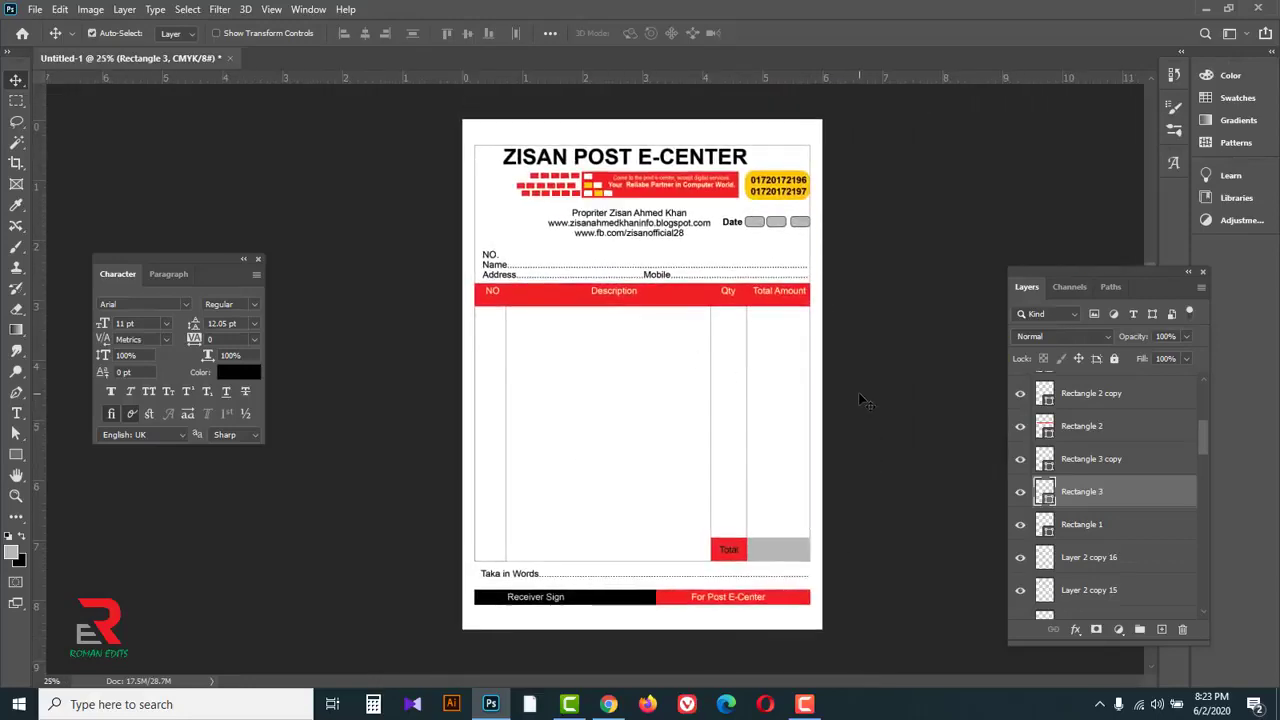
scroll(832, 243, up, 1)
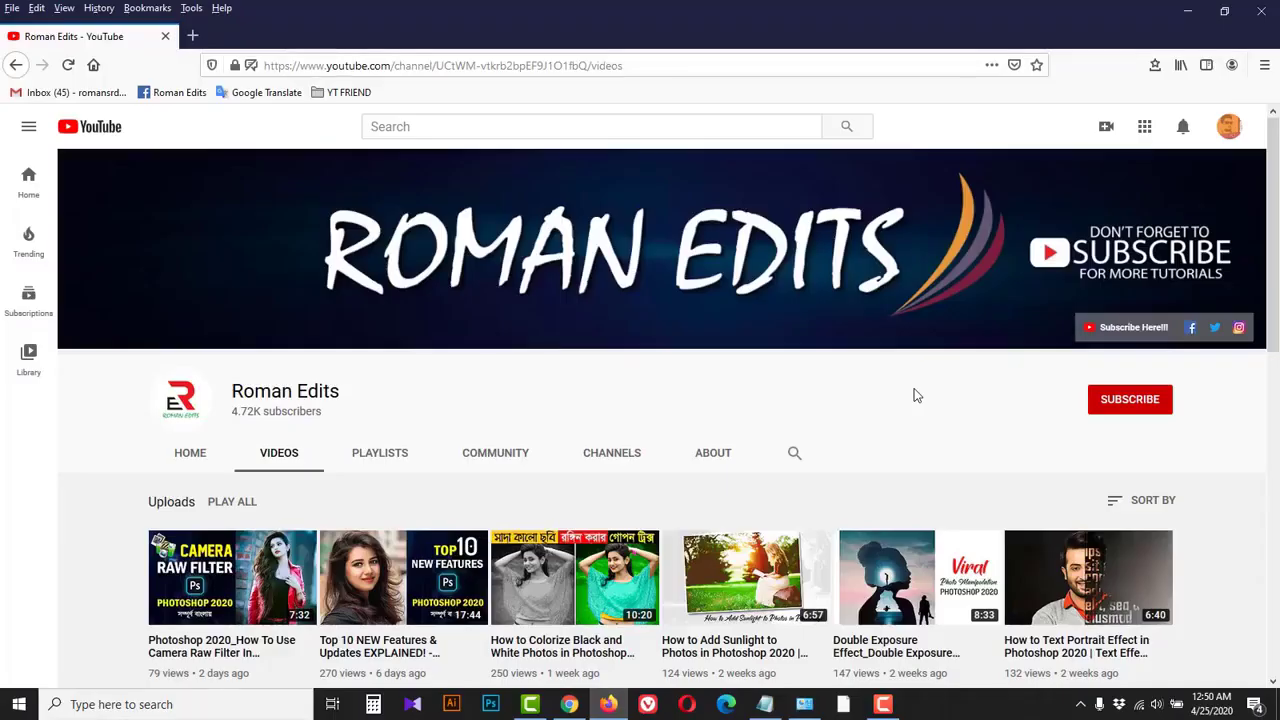
Subscribe to the channel and set its notification bell to All.
click(1128, 405)
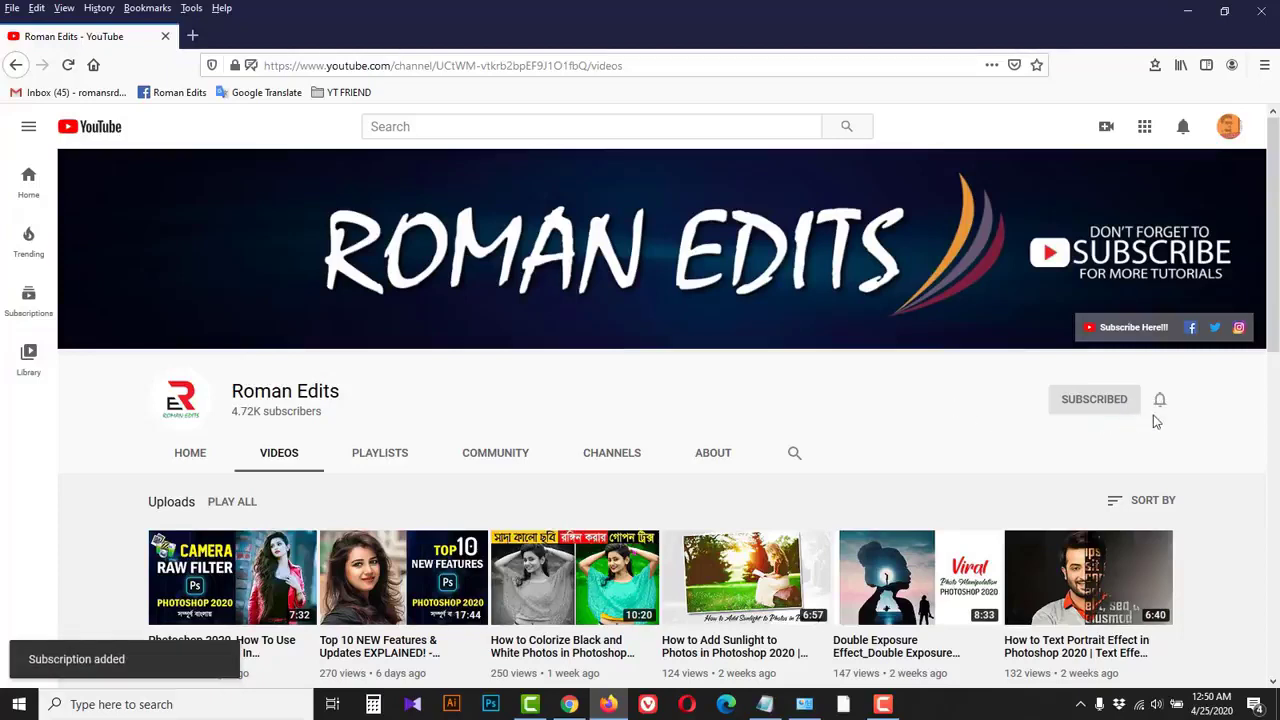
click(1160, 401)
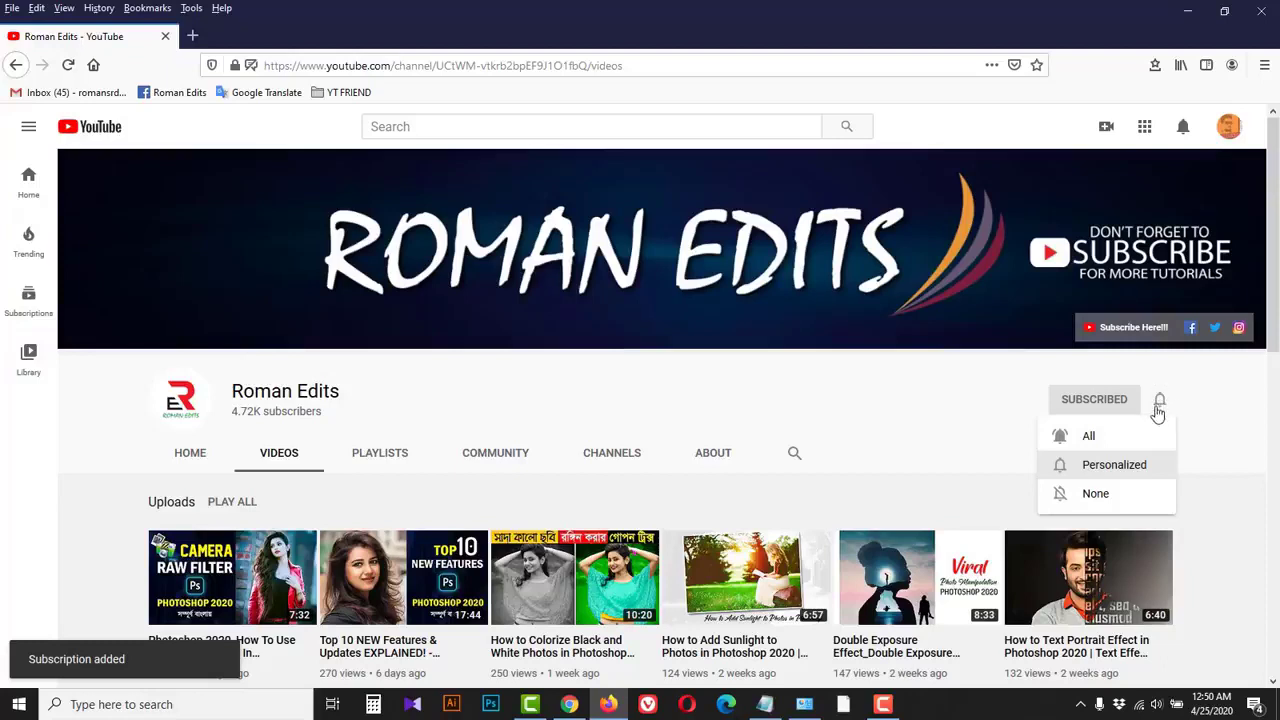
click(1117, 441)
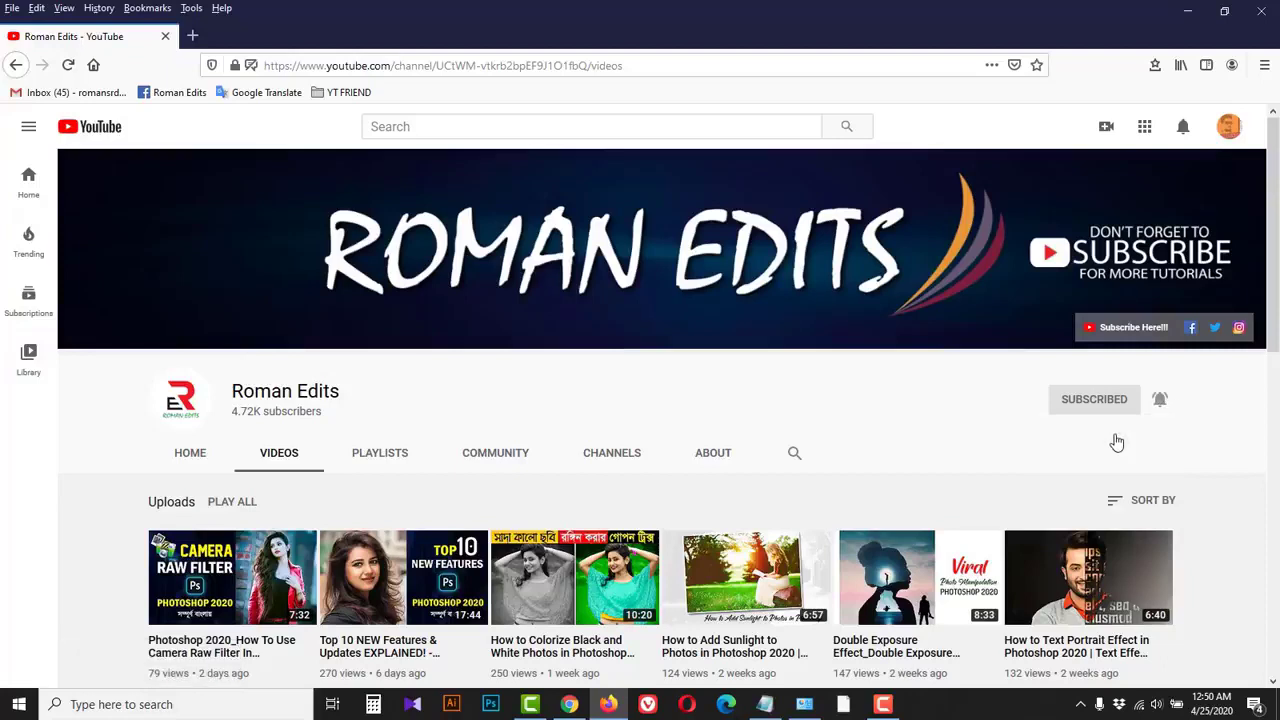